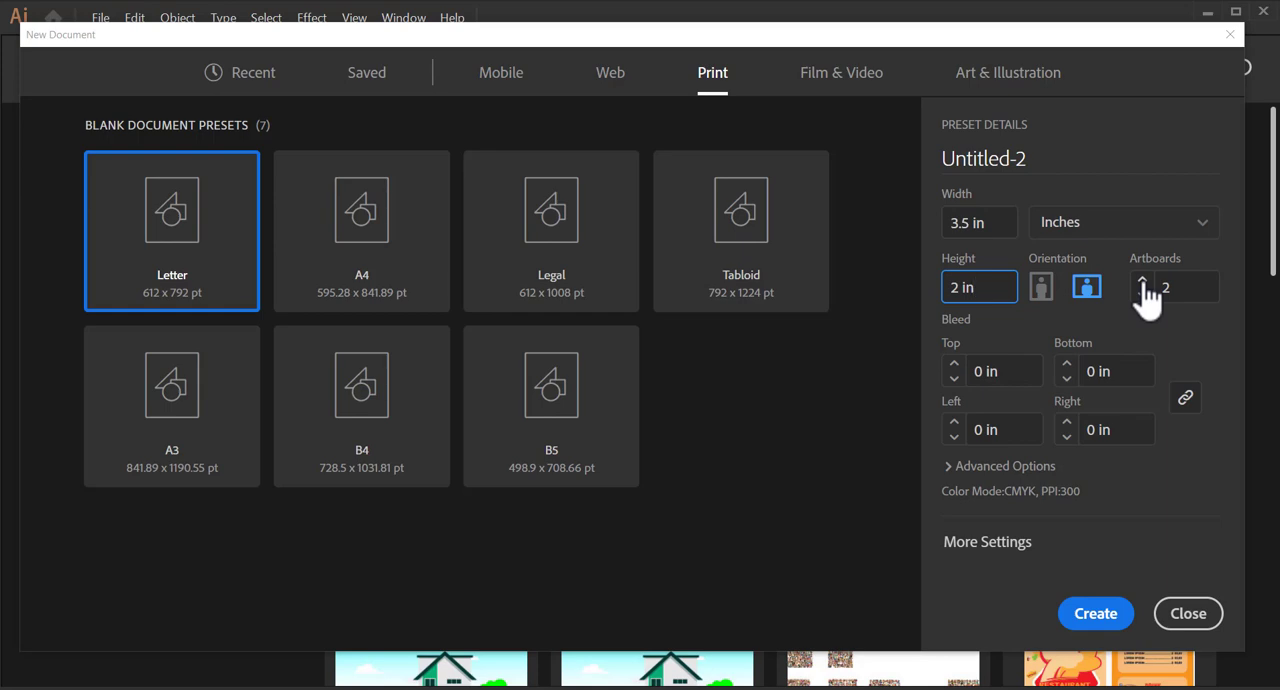
Create the 3.5 by 2 inch landscape print document with two artboards.
left_click(1095, 613)
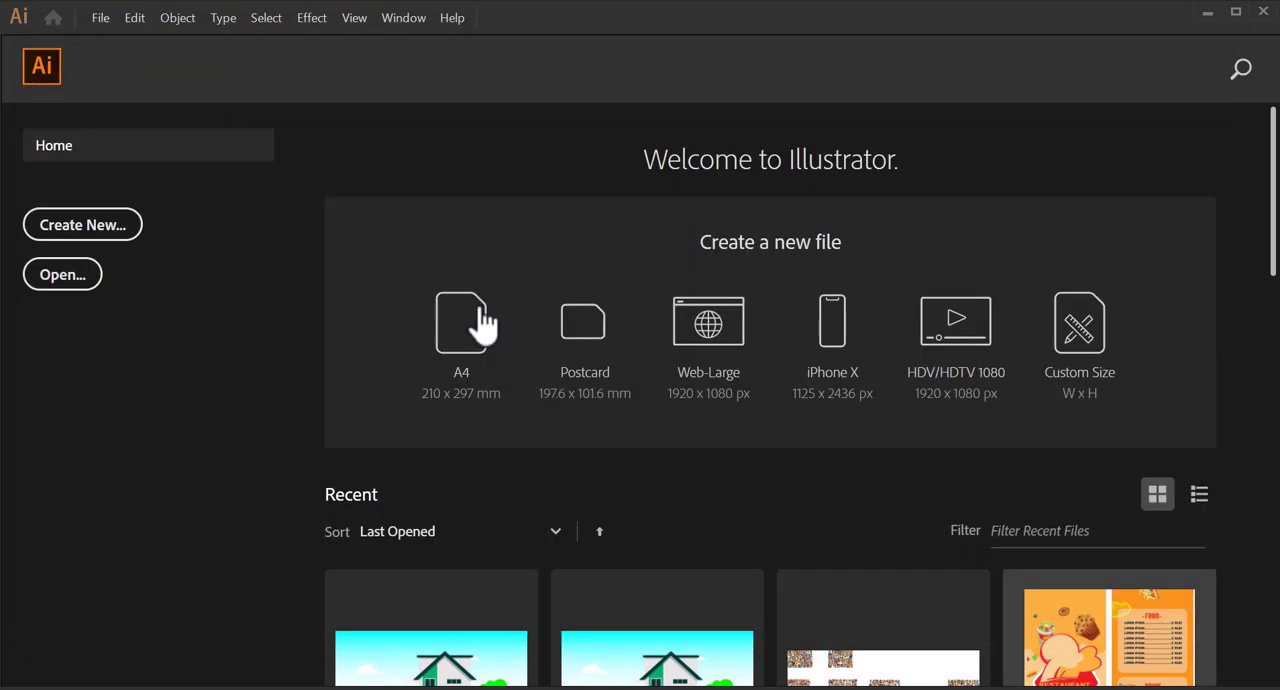
left_click(482, 322)
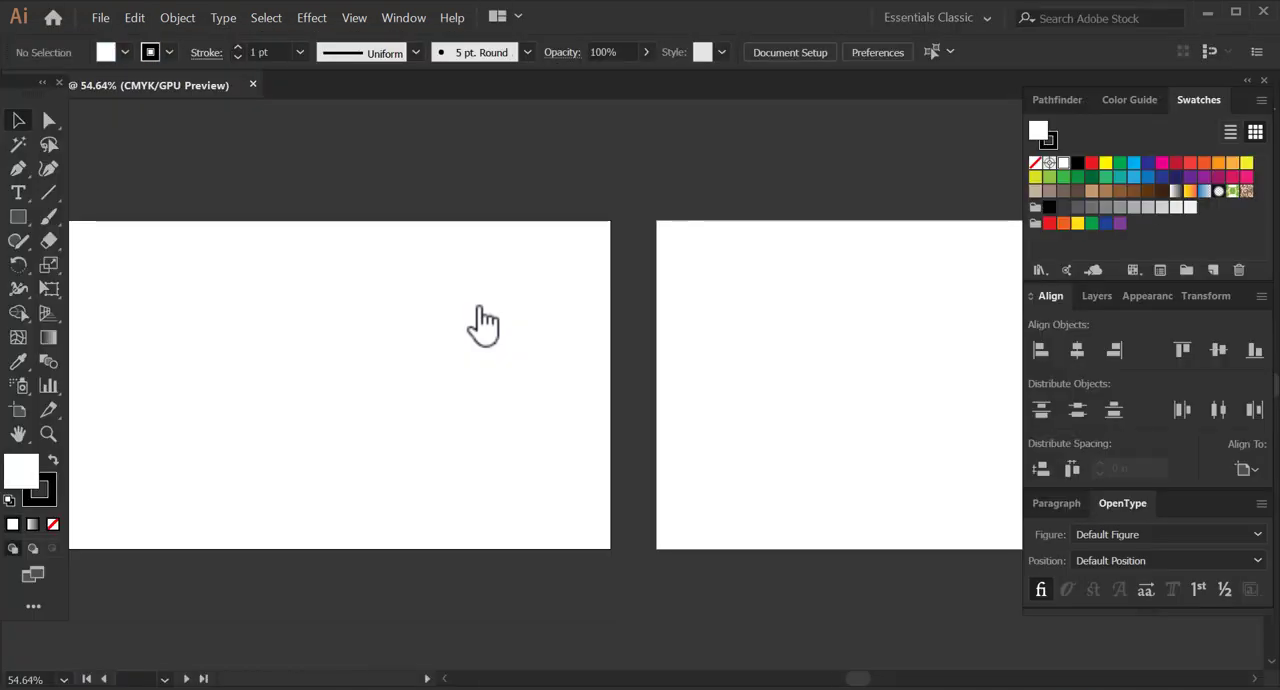
Move Artboard 2 directly below Artboard 1, left-aligned with it, at about X 1.75 in and Y 3.11 in.
key("space")
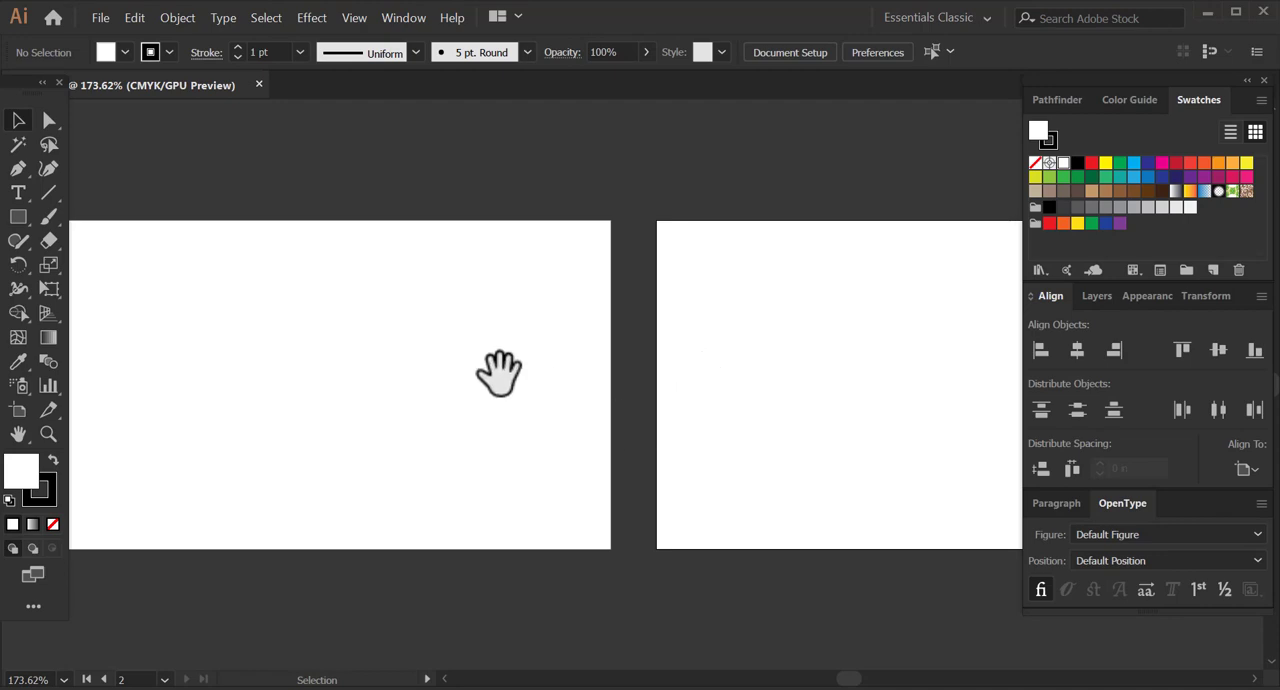
left_click_drag(500, 372, 603, 241)
key("ctrl+1")
key("space")
left_click_drag(780, 262, 720, 334)
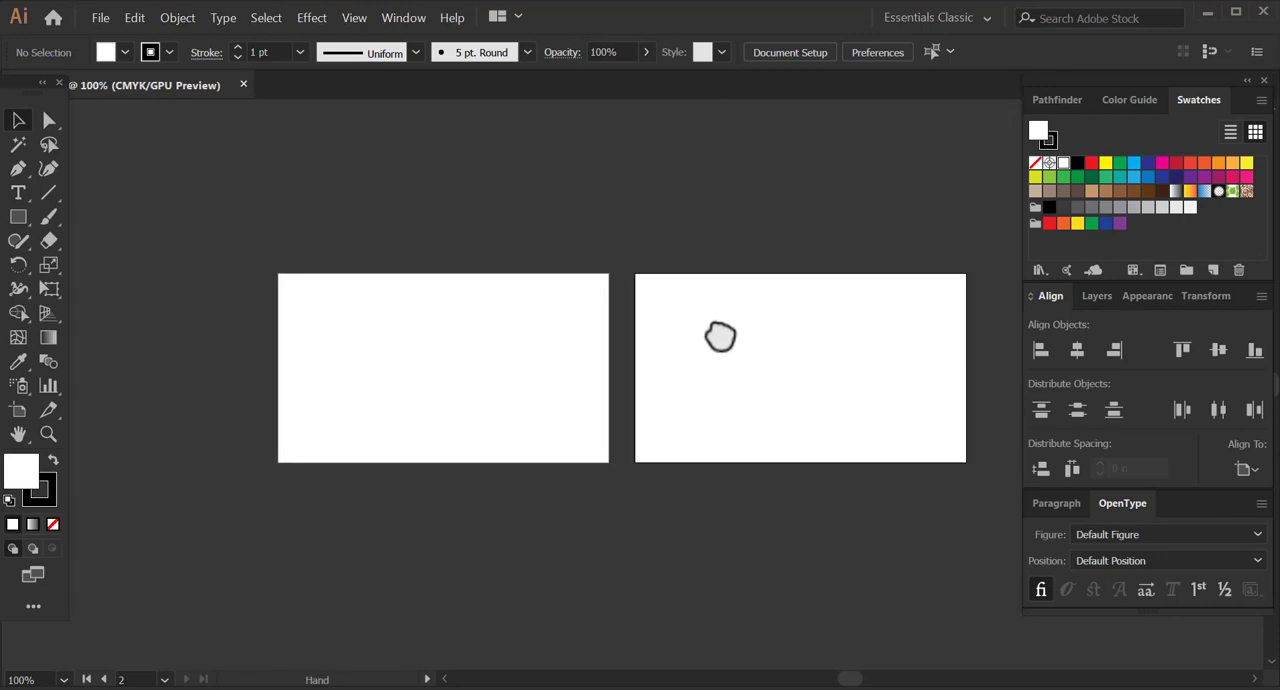
key("space")
left_click_drag(627, 410, 677, 340)
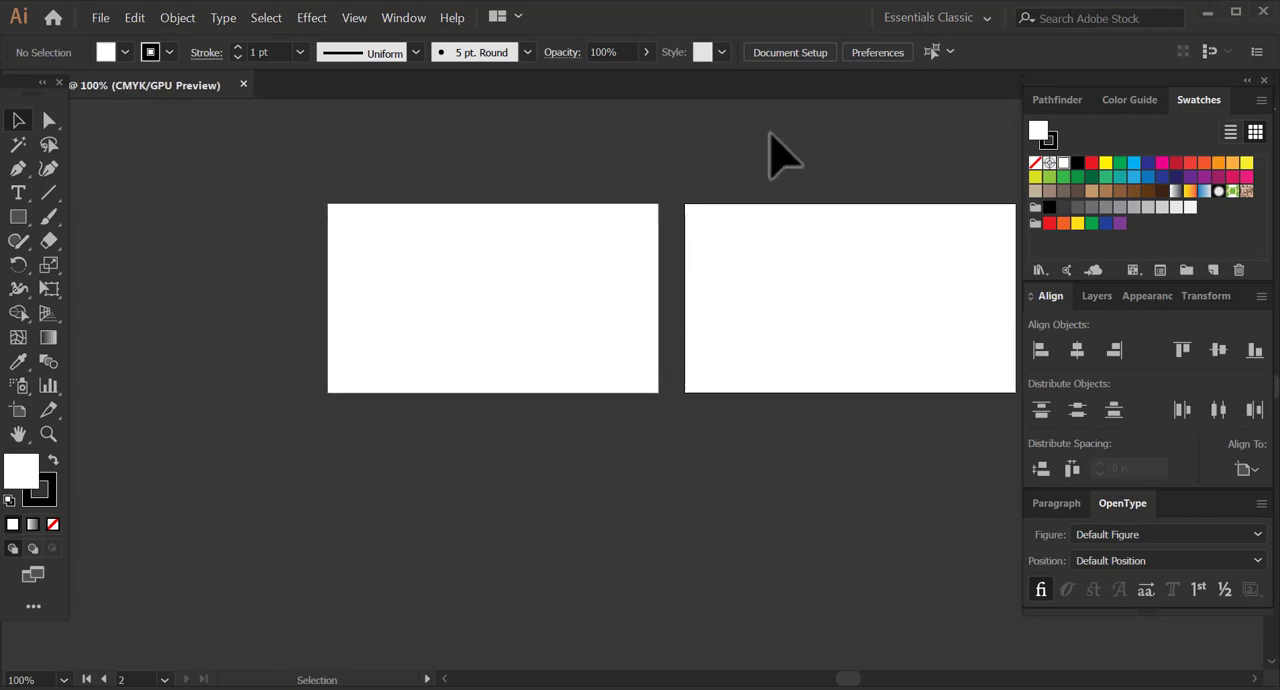
left_click(808, 52)
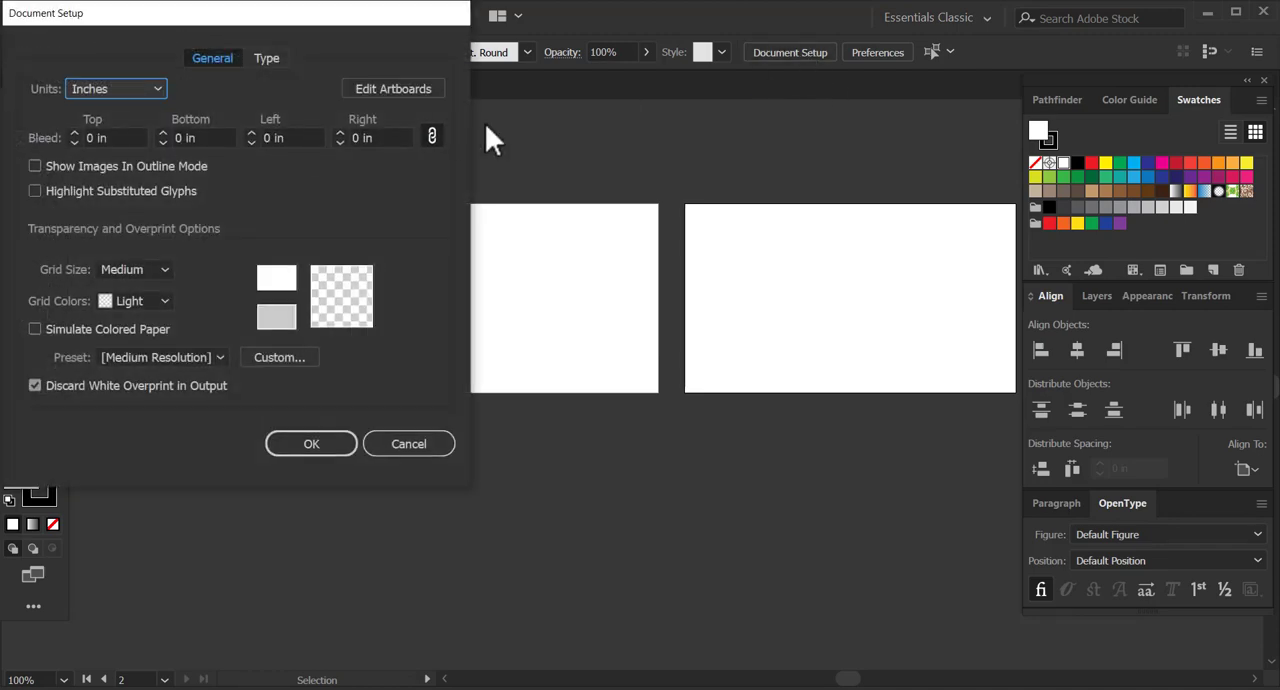
left_click(430, 86)
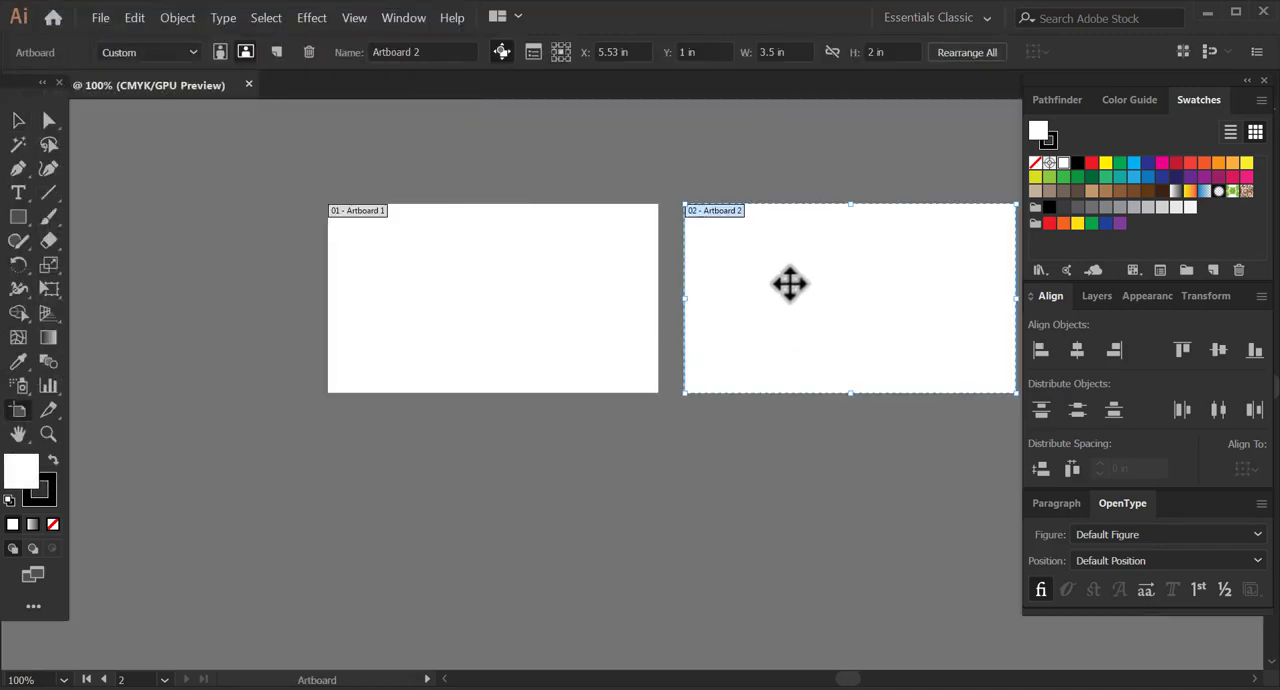
left_click_drag(741, 424, 435, 476)
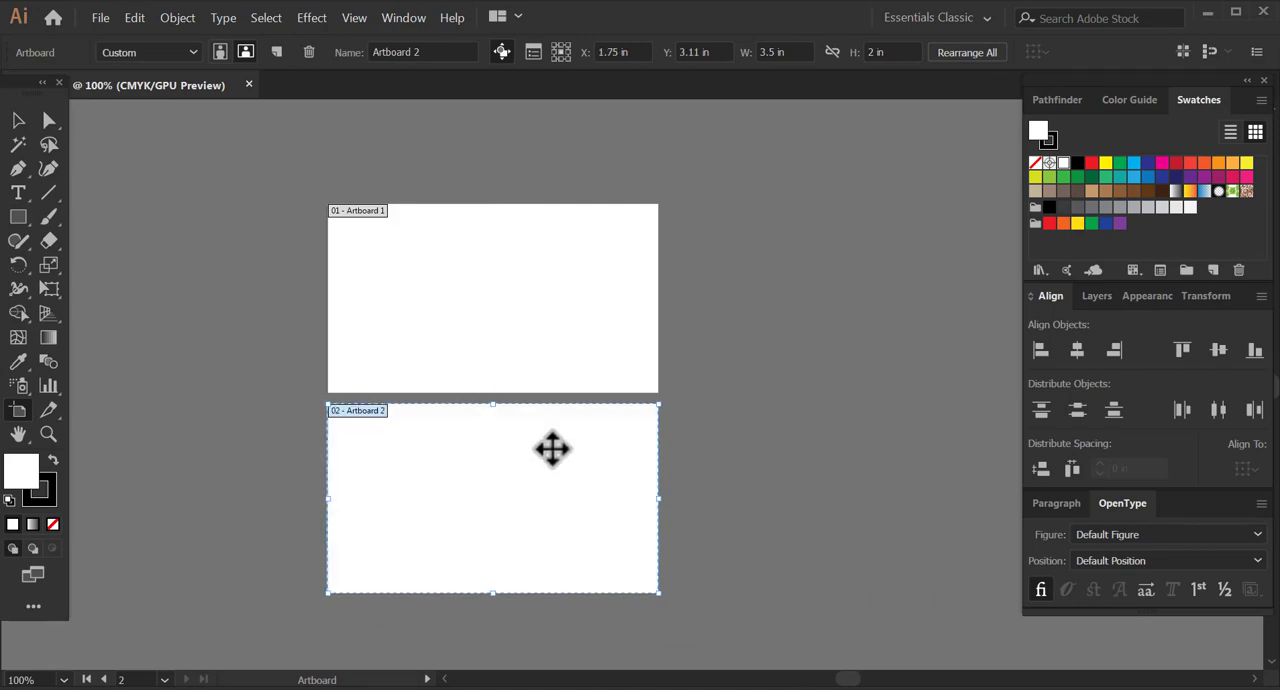
left_click(21, 121)
Draw a long, thin rectangle along the bottom edge of the first artboard, leaving gaps at both sides.
scroll(400, 394, "up", 2)
left_click_drag(636, 194, 631, 322)
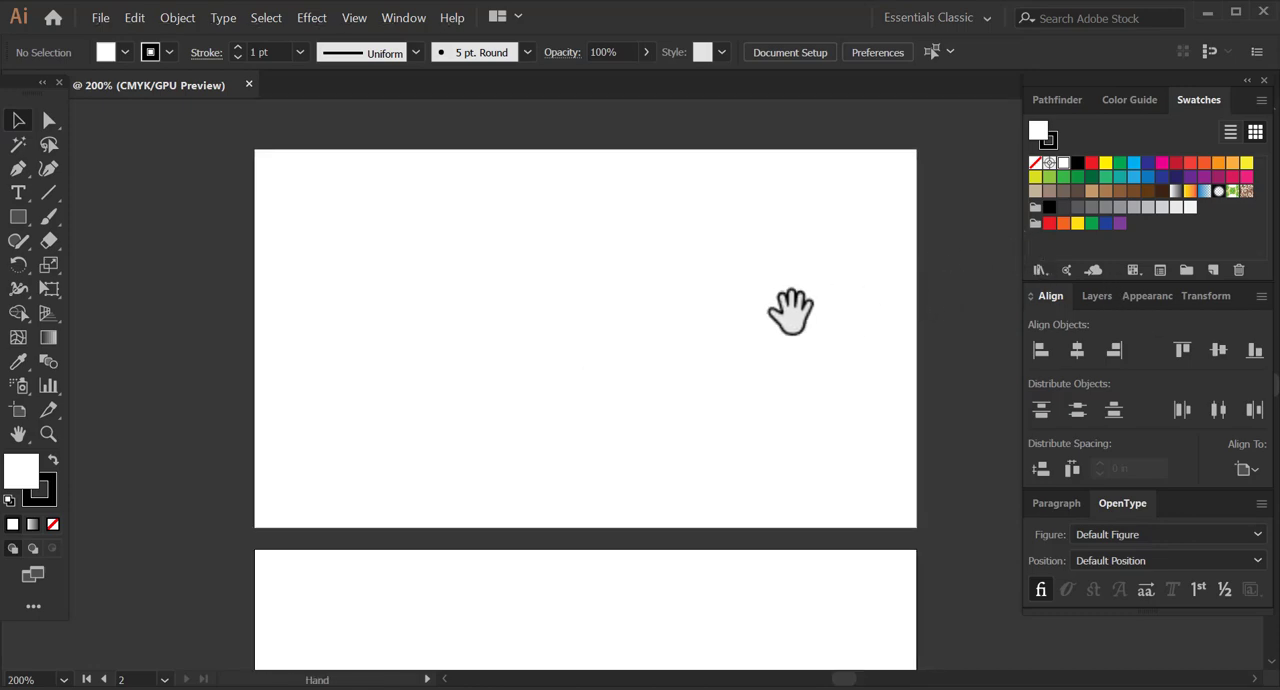
left_click_drag(791, 309, 760, 317)
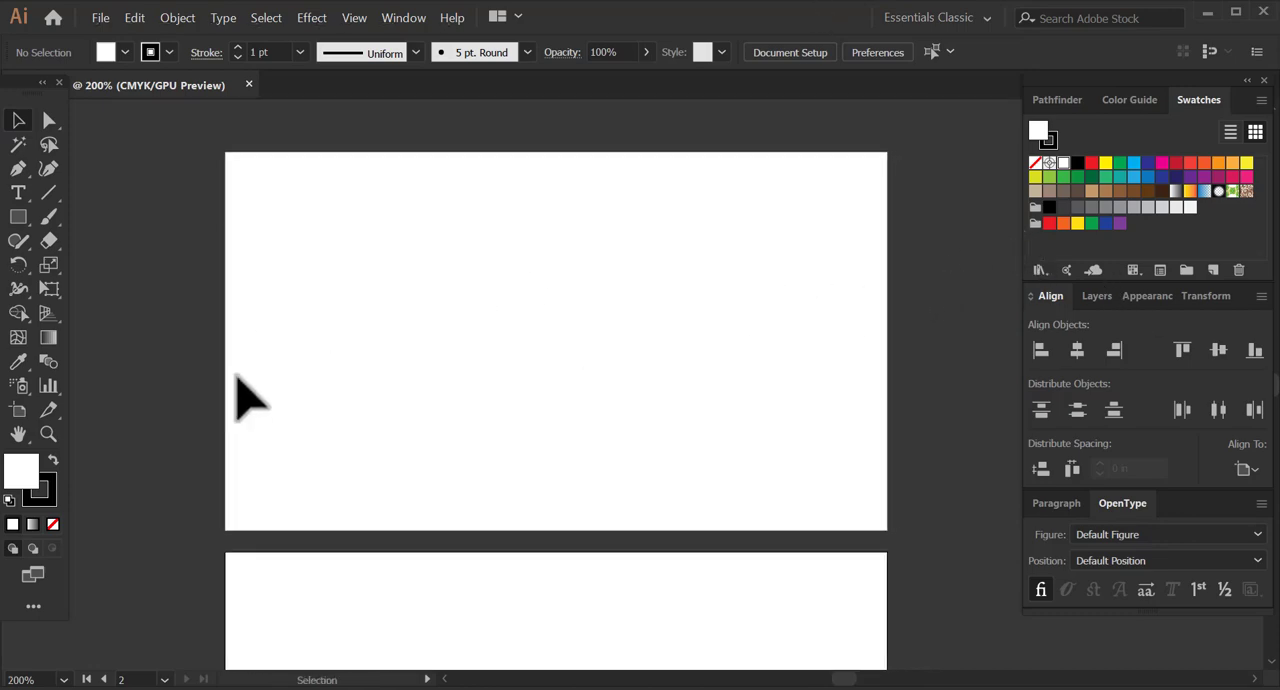
left_click_drag(369, 383, 349, 403)
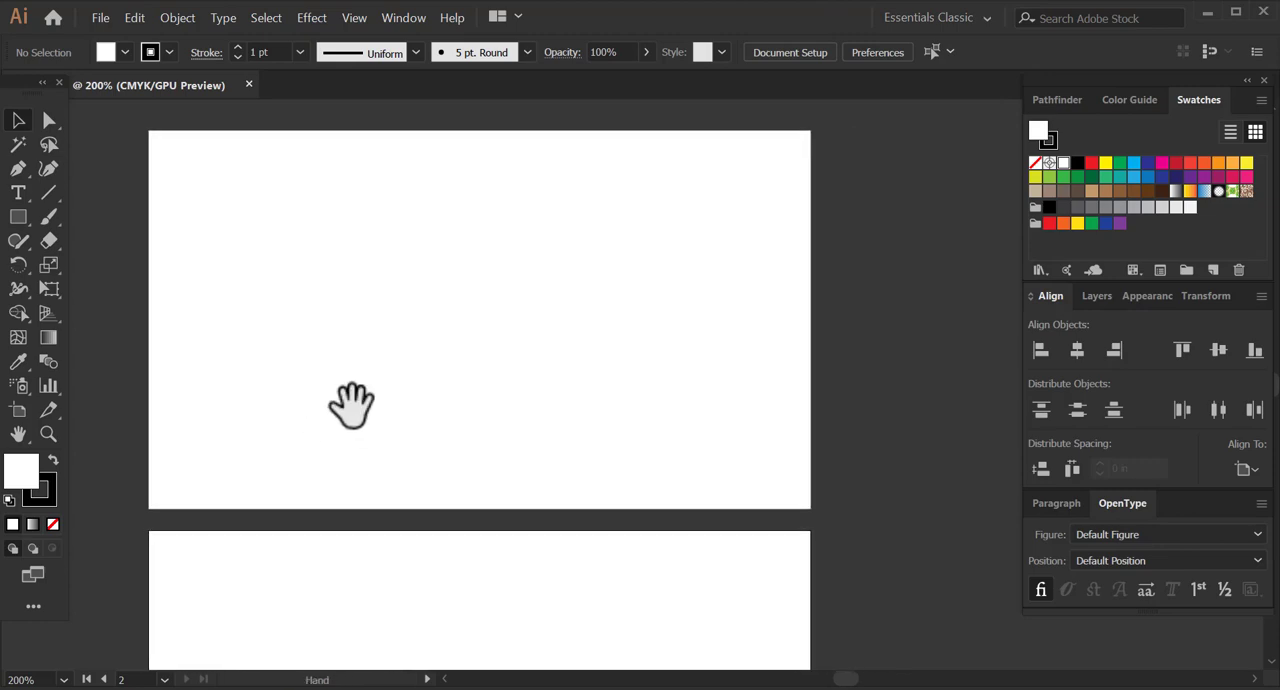
left_click(18, 217)
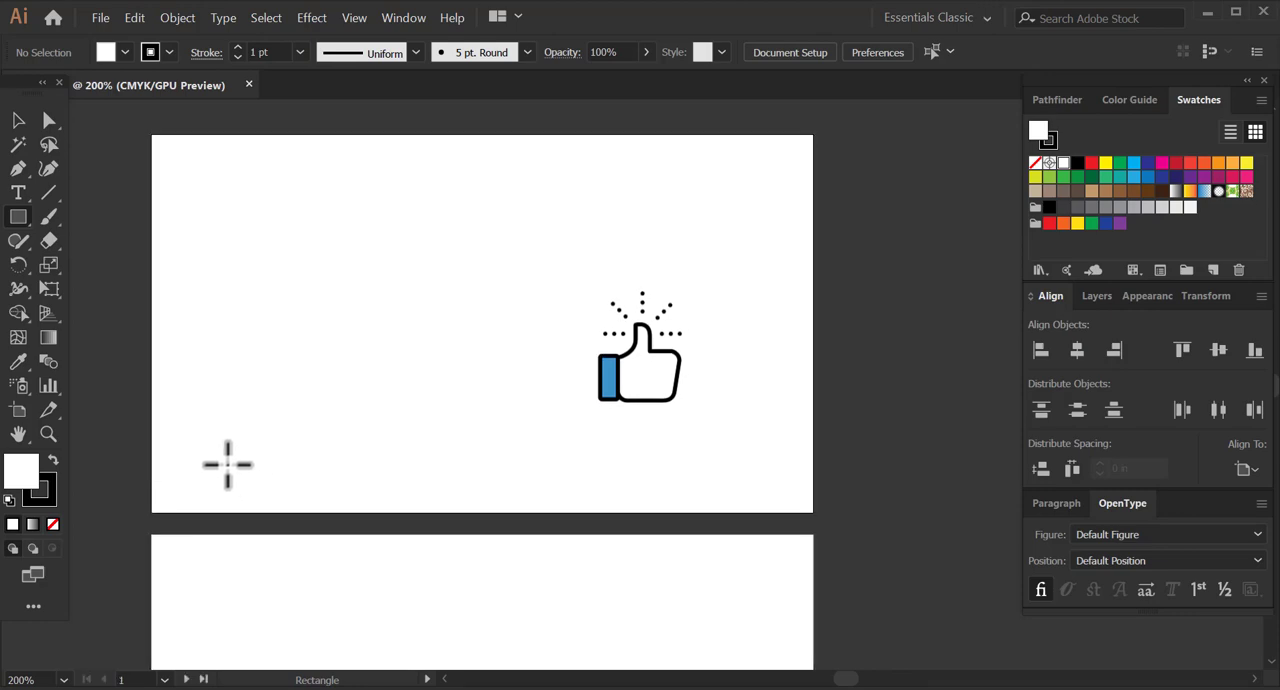
left_click_drag(225, 464, 731, 512)
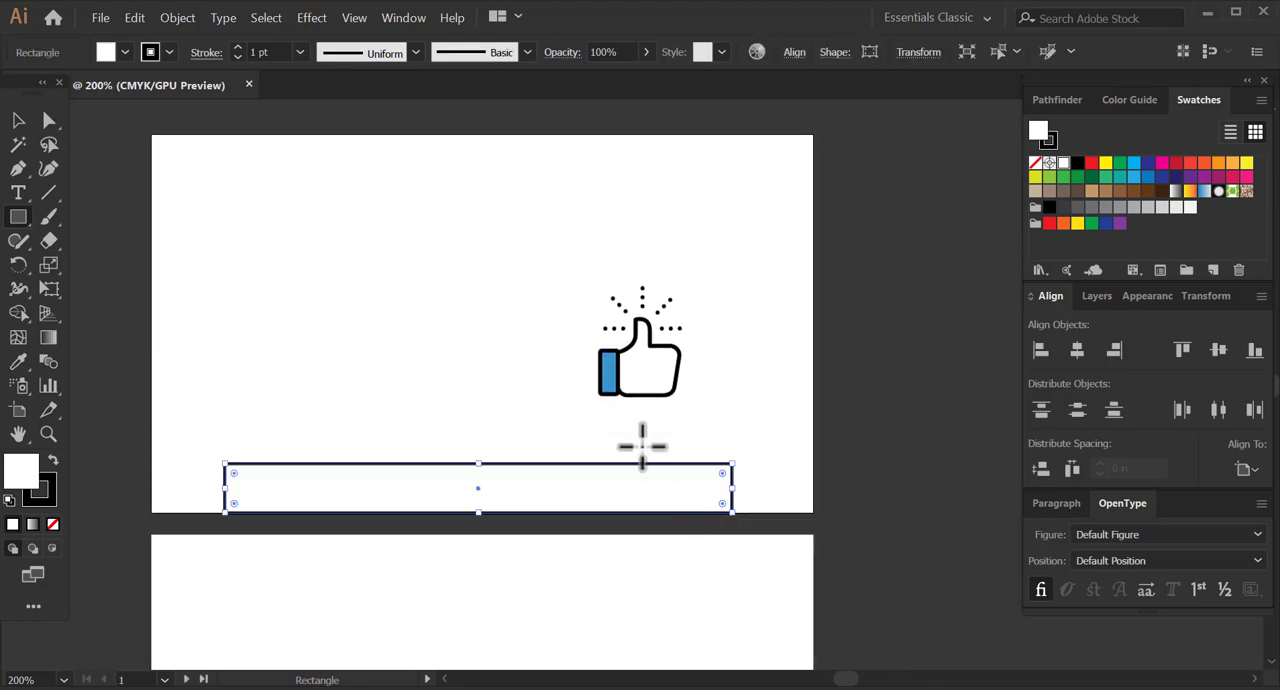
left_click(18, 122)
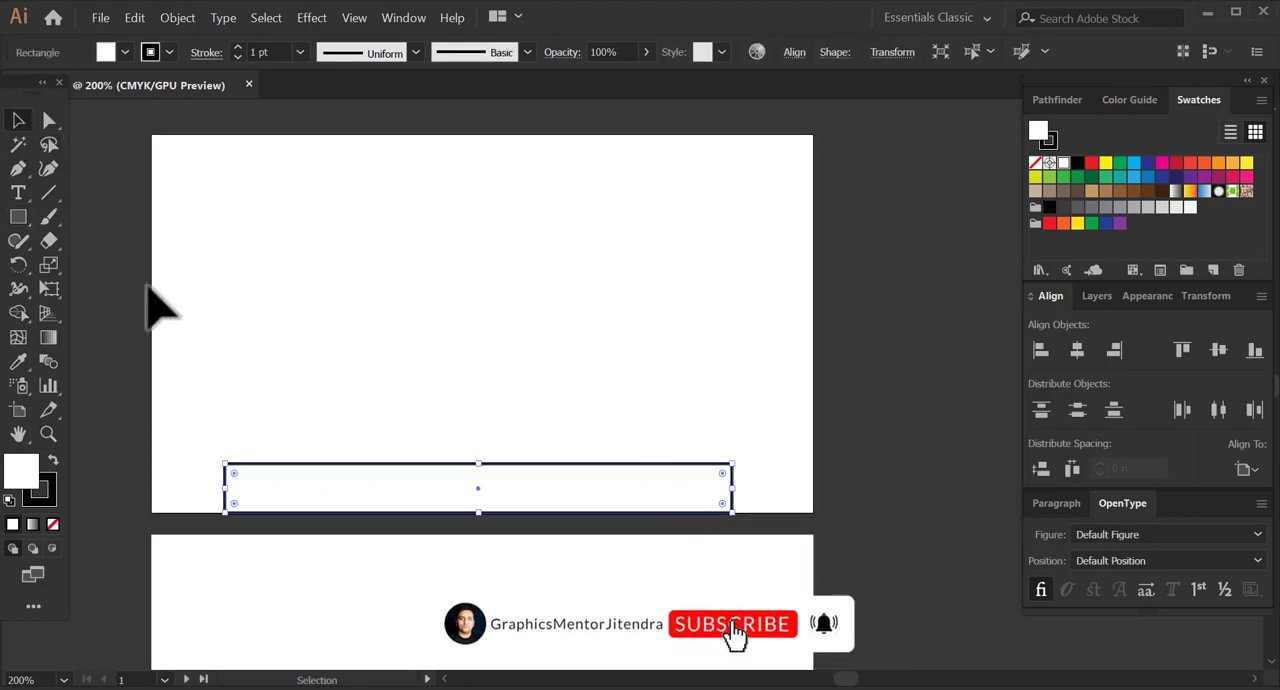
Give the rectangle a solid black fill and remove its stroke.
left_click(53, 459)
left_click(53, 523)
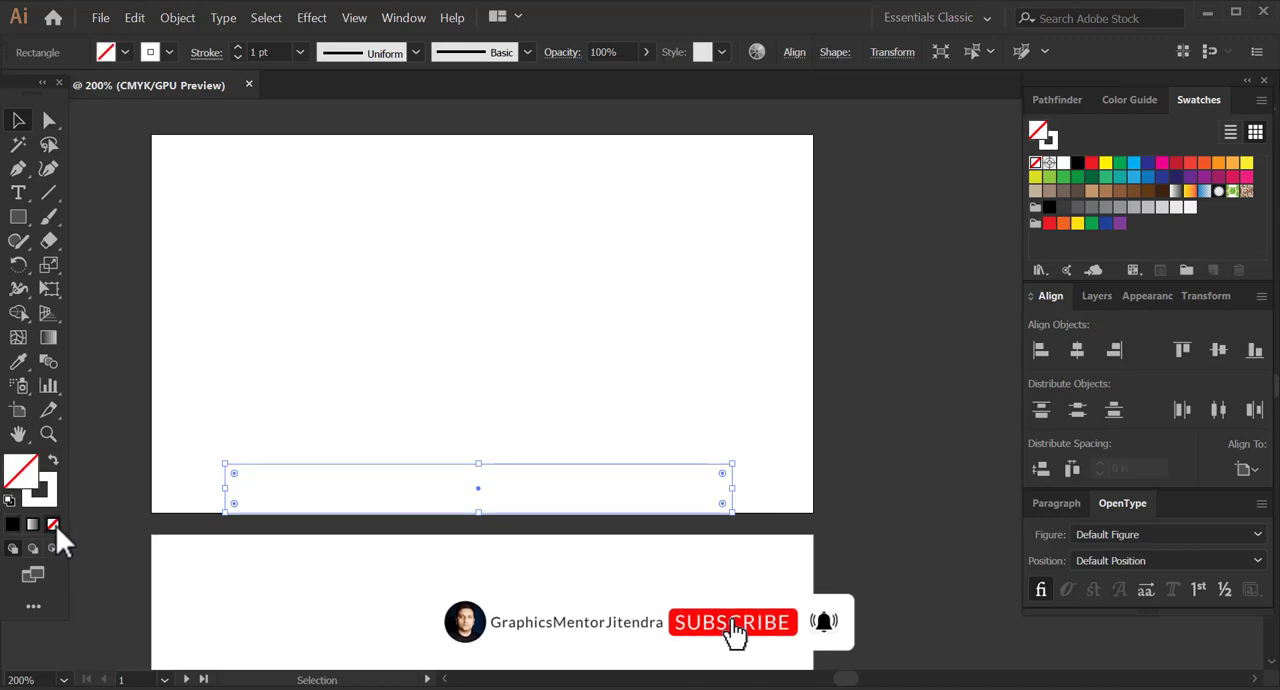
key("ctrl+z")
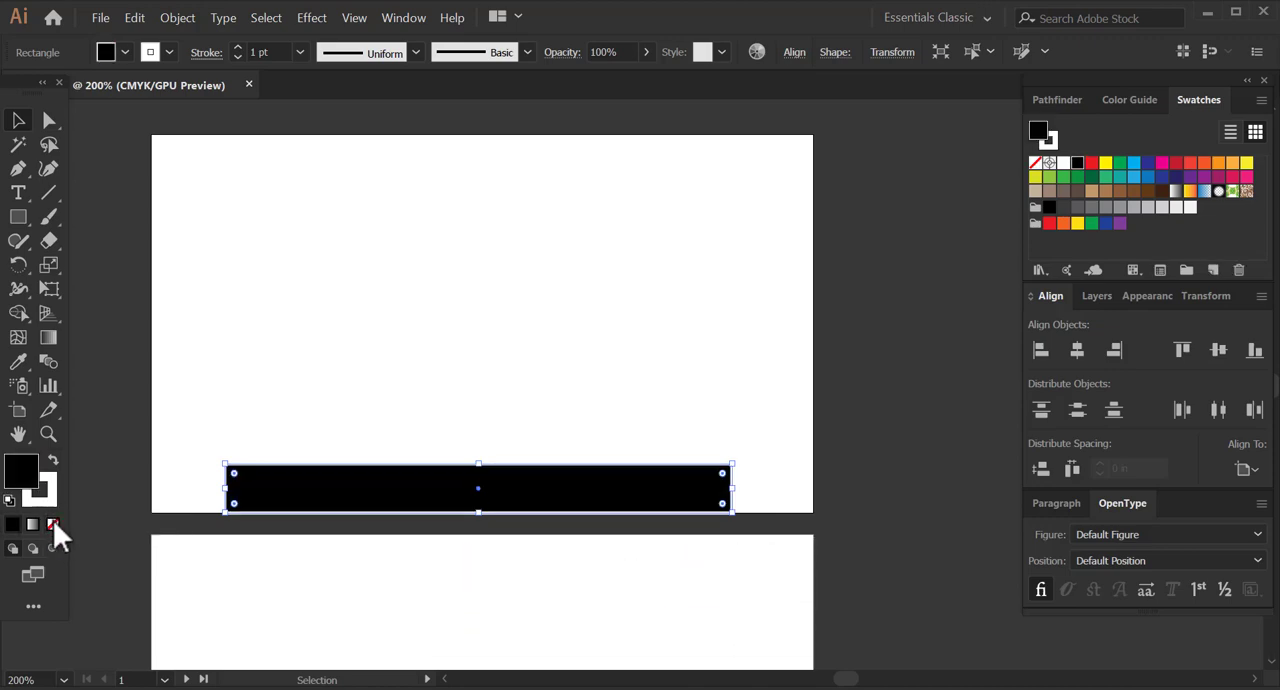
left_click(51, 504)
left_click(54, 525)
left_click(23, 471)
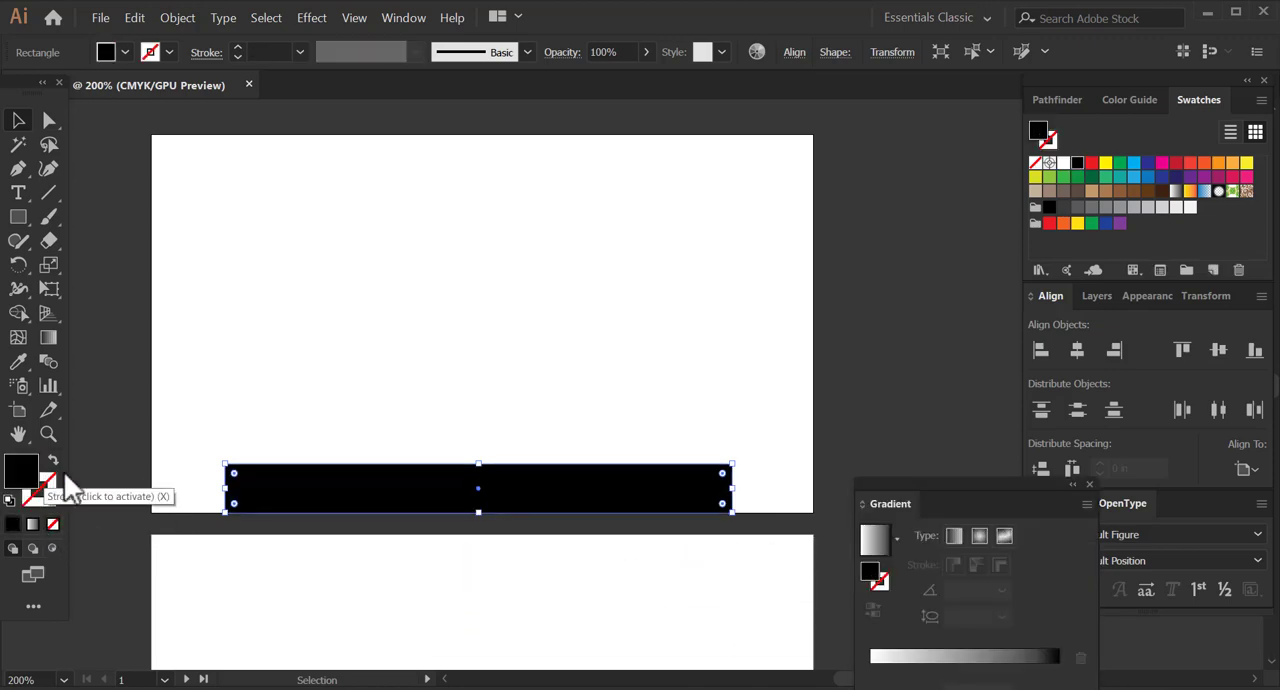
Center the black rectangle horizontally on the artboard.
left_click(120, 450)
left_click(365, 497)
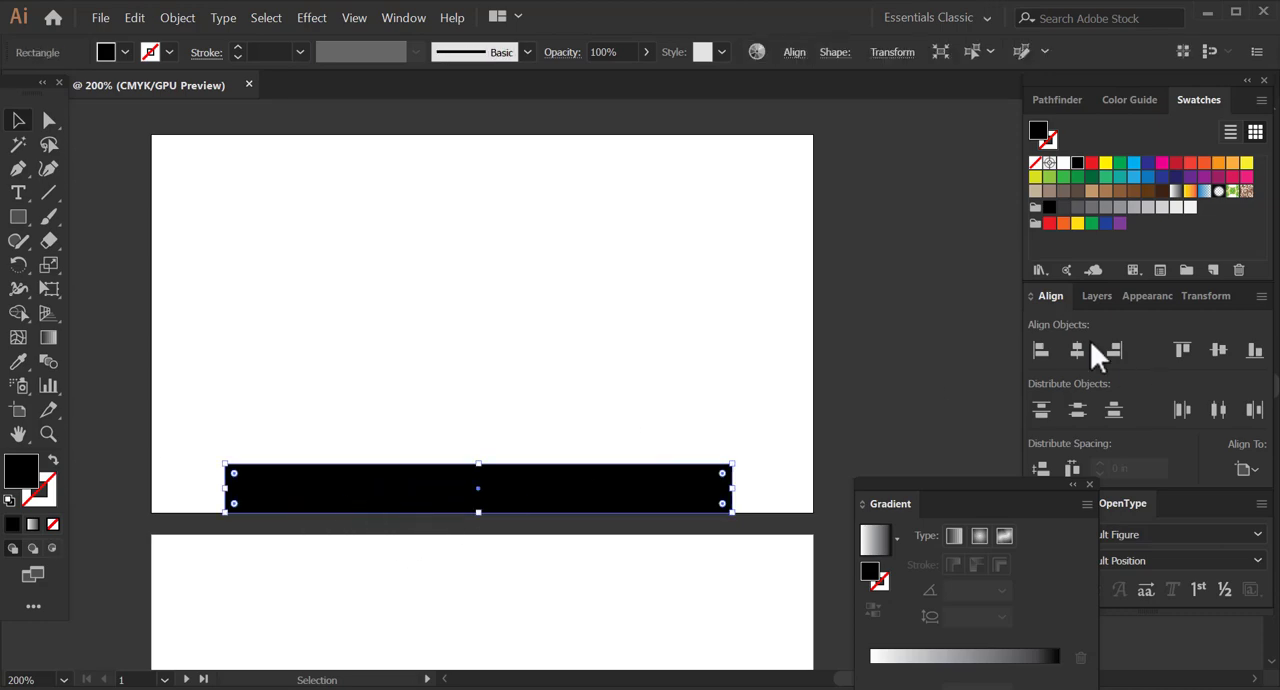
left_click(1083, 350)
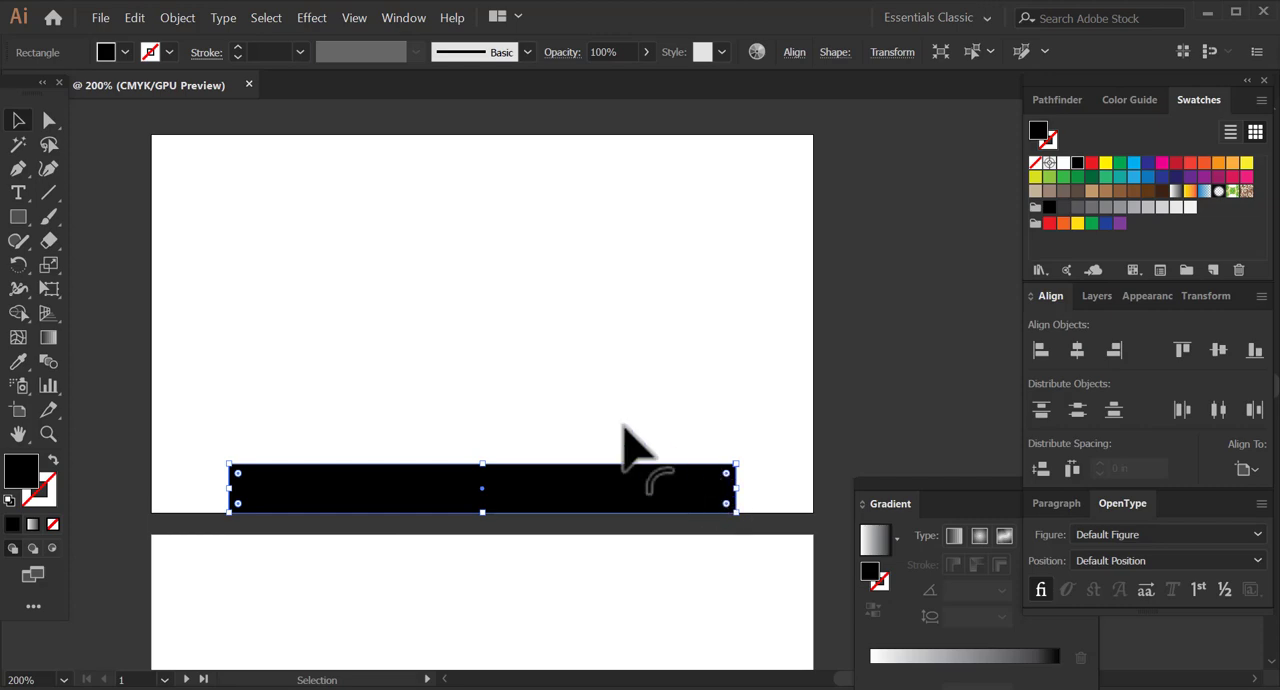
Try rounding the rectangle's two top corners to 0.1 in.
left_click(55, 124)
left_click_drag(198, 440, 713, 482)
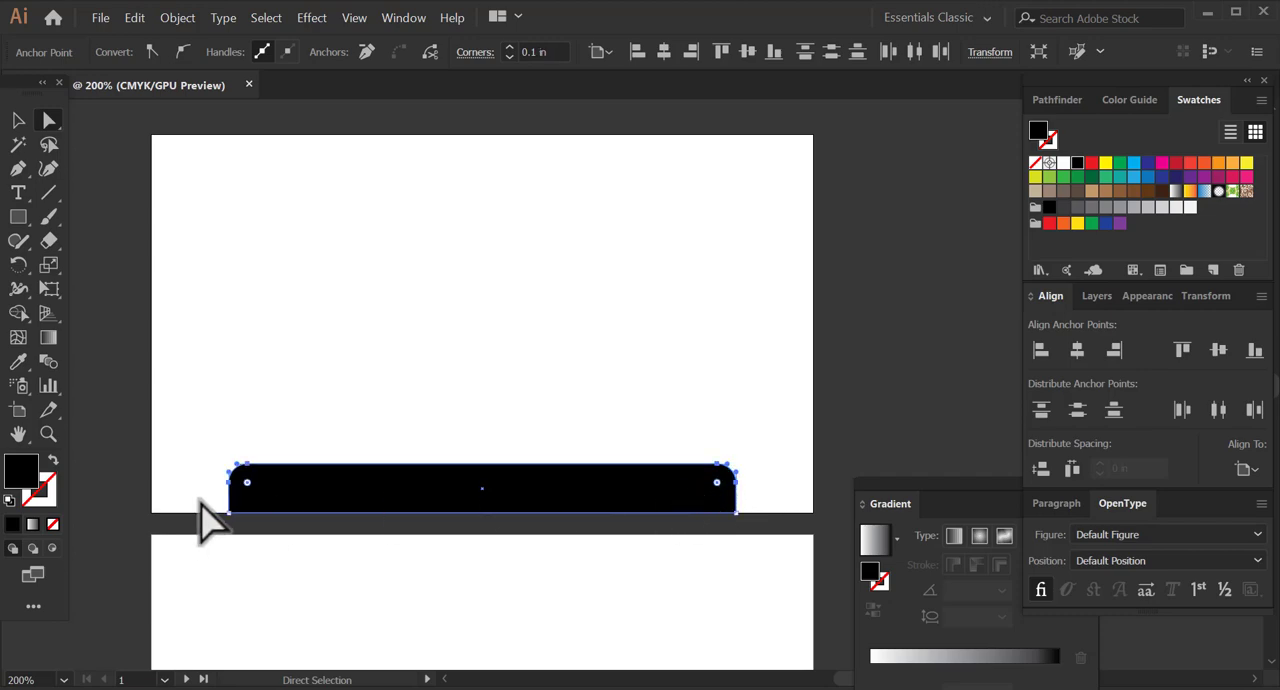
left_click_drag(201, 507, 309, 518)
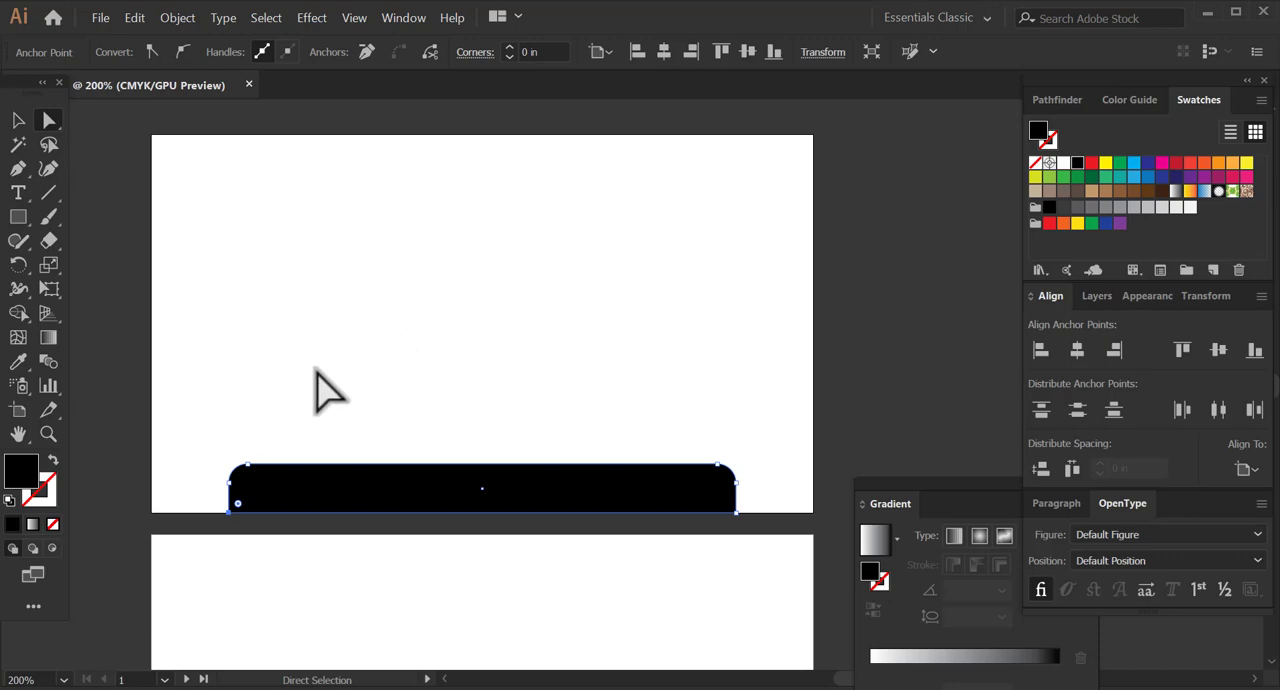
key("ctrl+z")
Turn the rectangle into a symmetrical trapezoid by moving its two bottom anchor points outward by equal amounts.
left_click(233, 522)
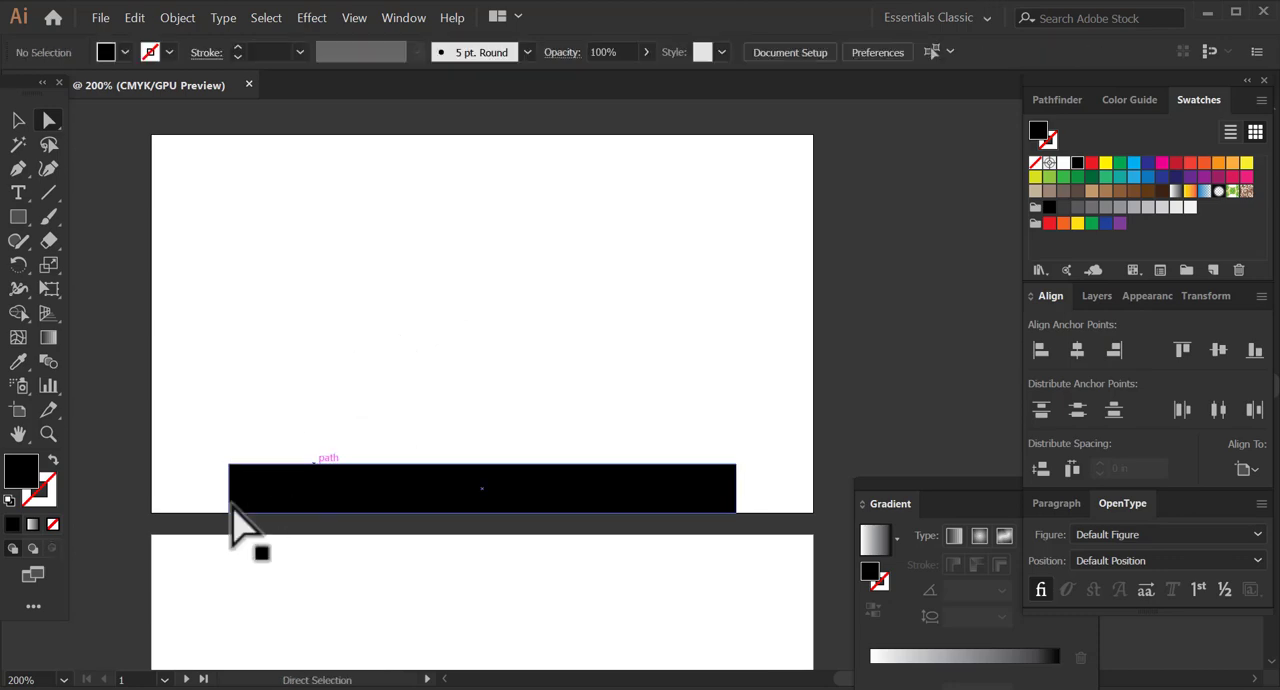
left_click(229, 512)
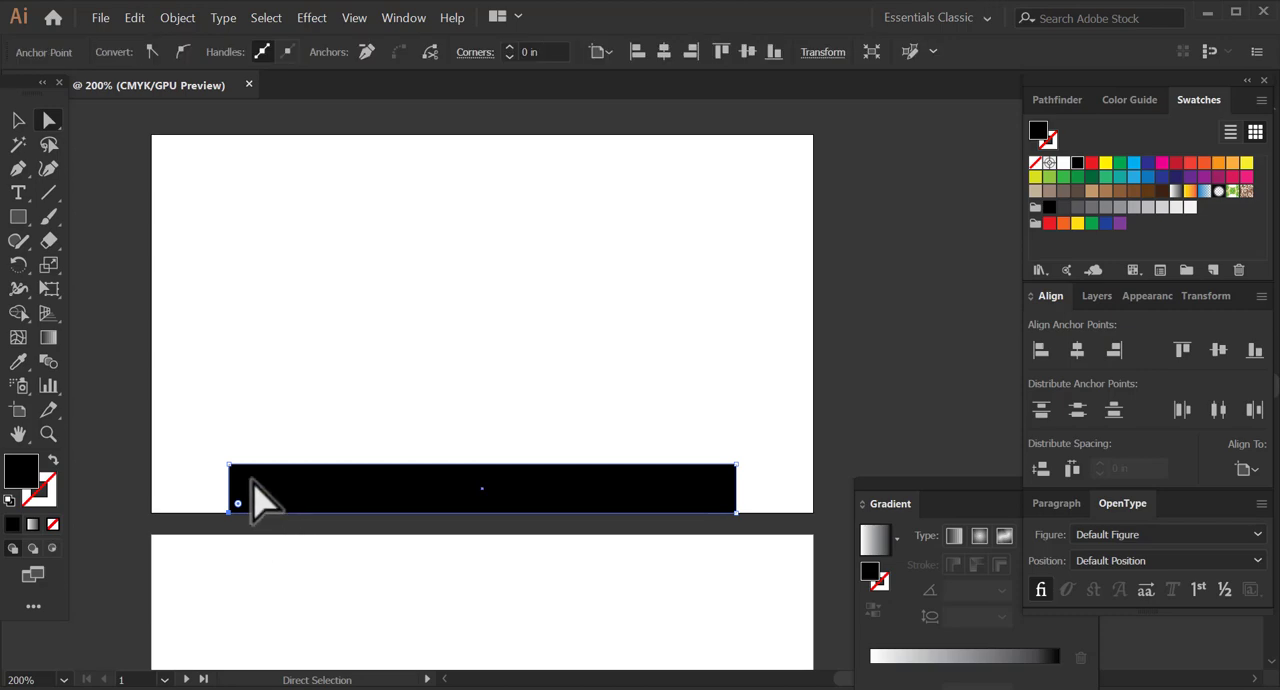
key("Left")
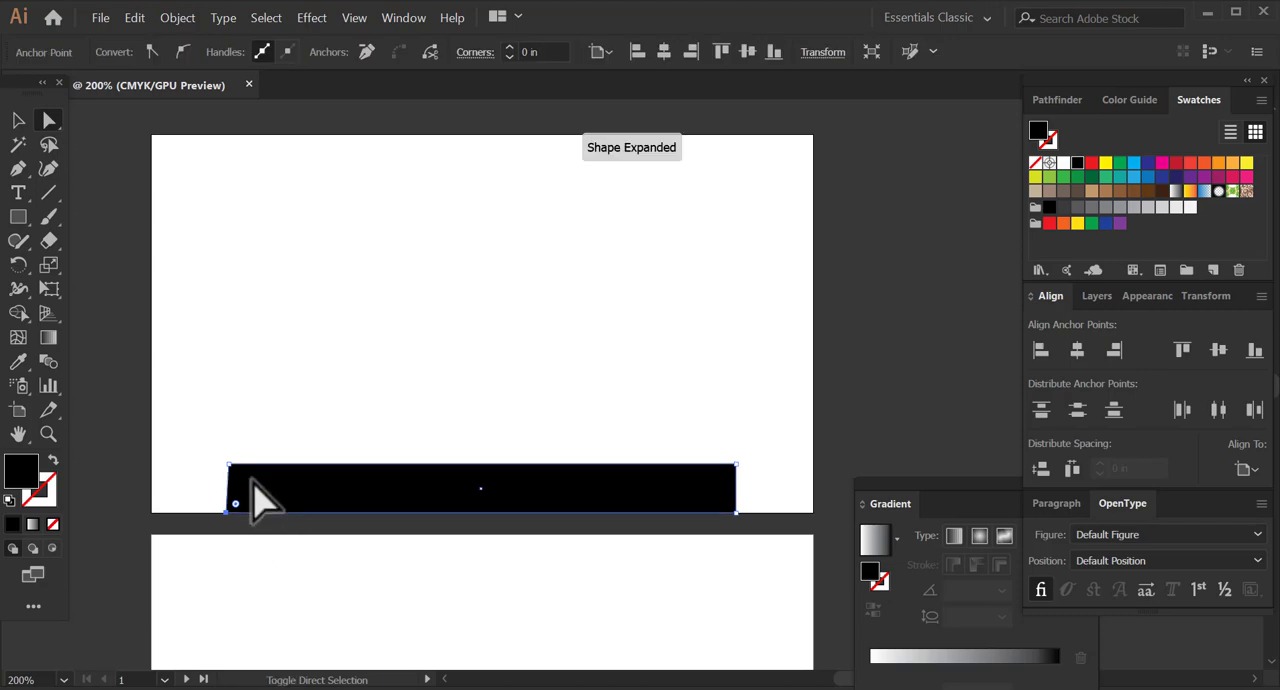
key("Left")
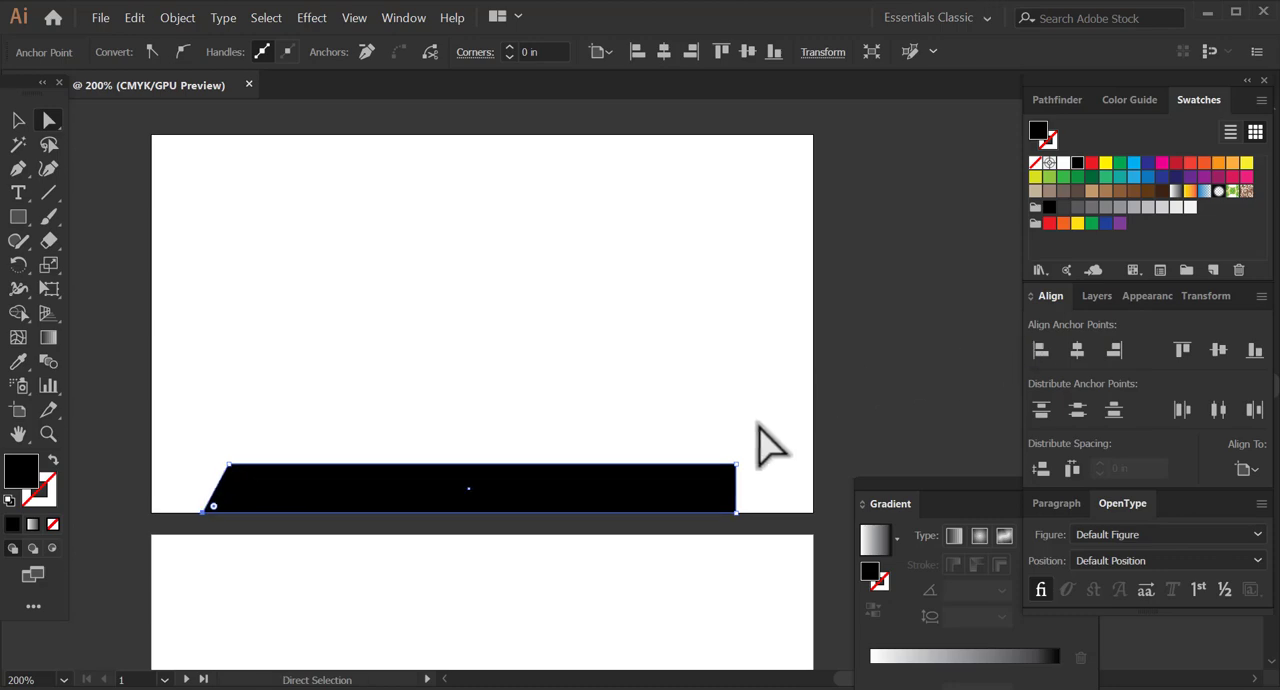
left_click_drag(721, 505, 689, 500)
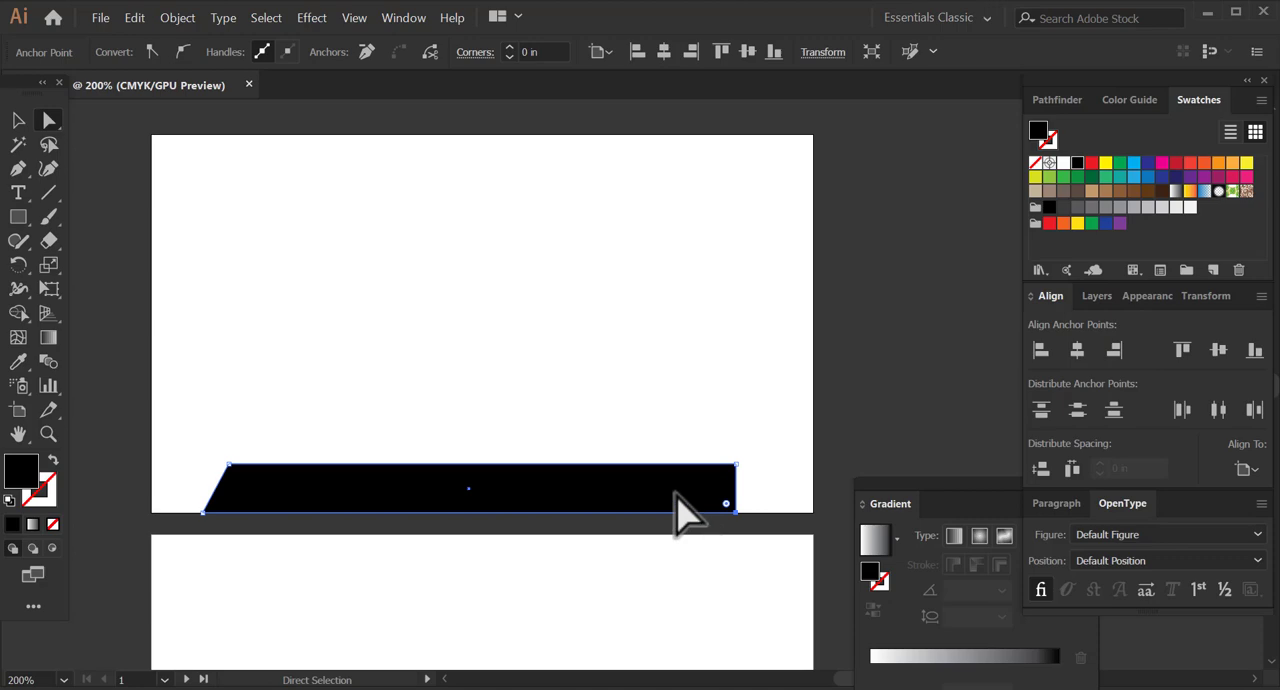
key("Right")
key("Right")
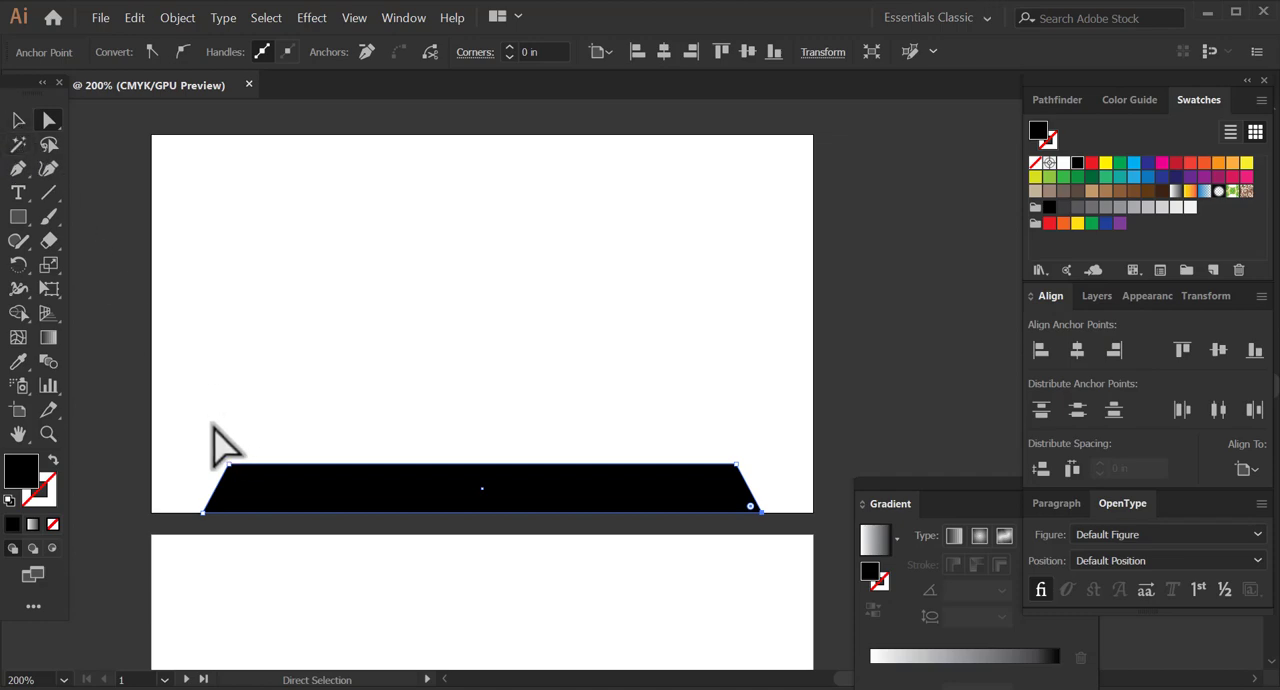
Round the trapezoid's two top corners to about 0.11 in and deselect the shape.
left_click(304, 494)
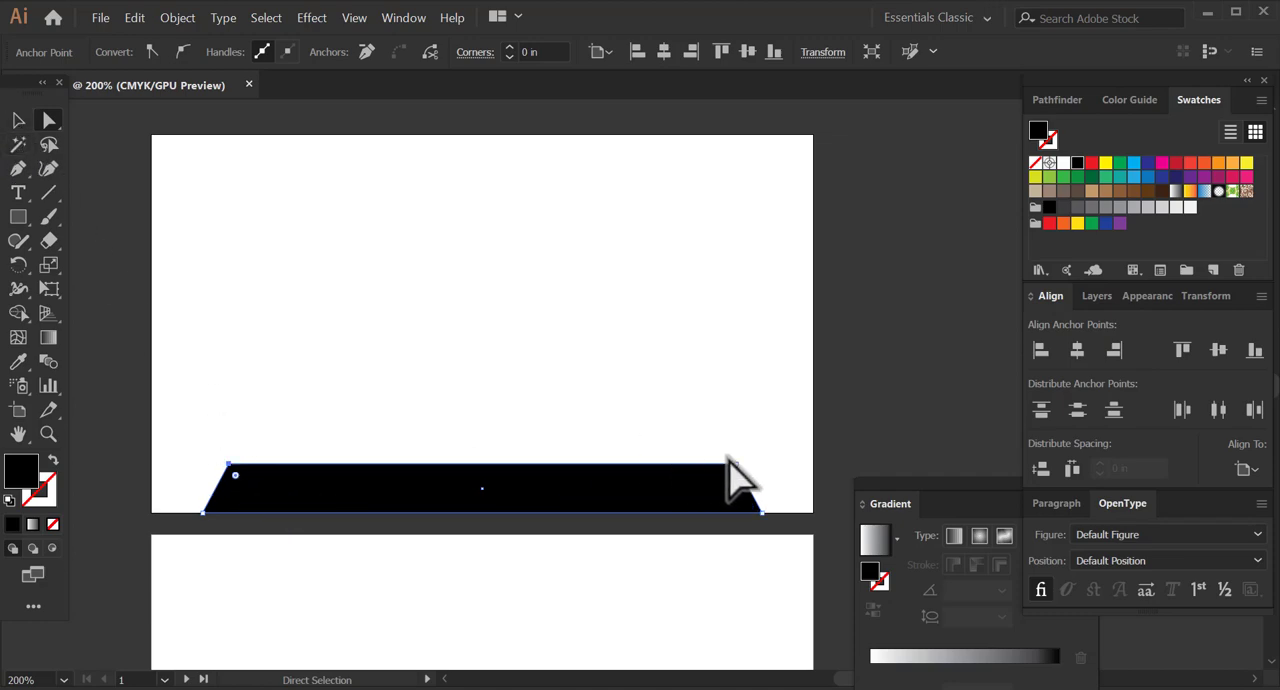
left_click_drag(729, 477, 718, 478)
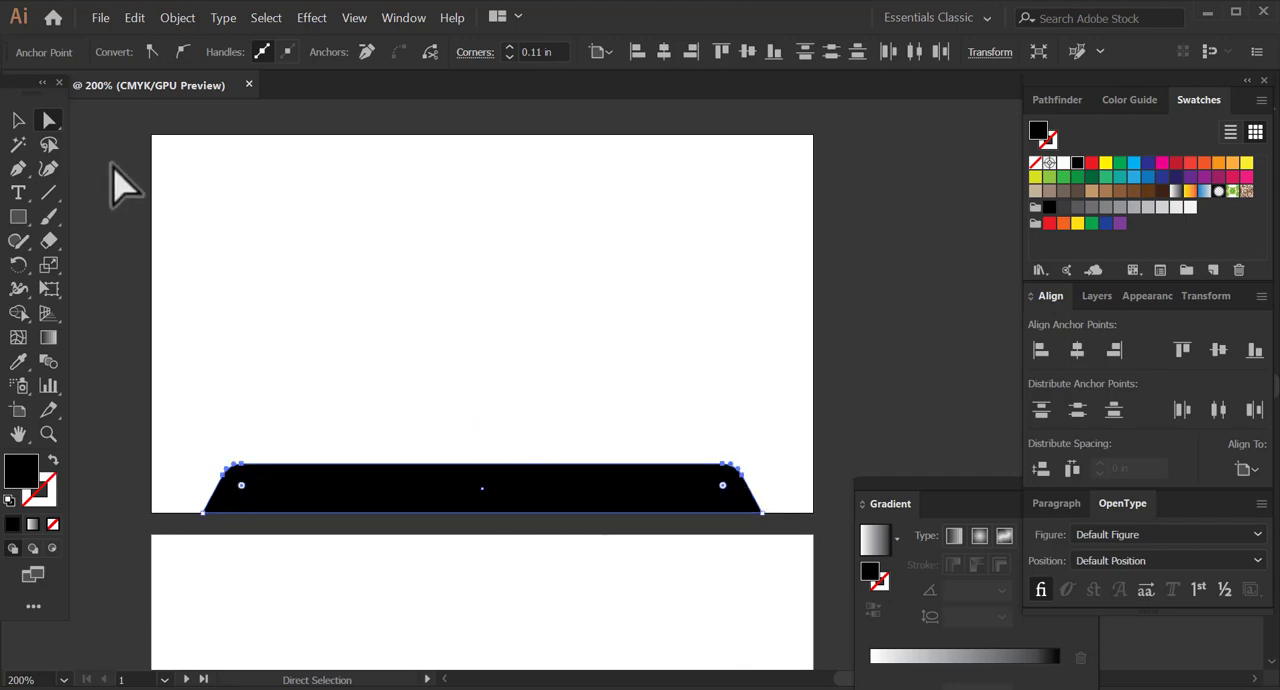
left_click(18, 121)
left_click(359, 330)
Set the alignment reference for the rounded trapezoid to the artboard.
key("space")
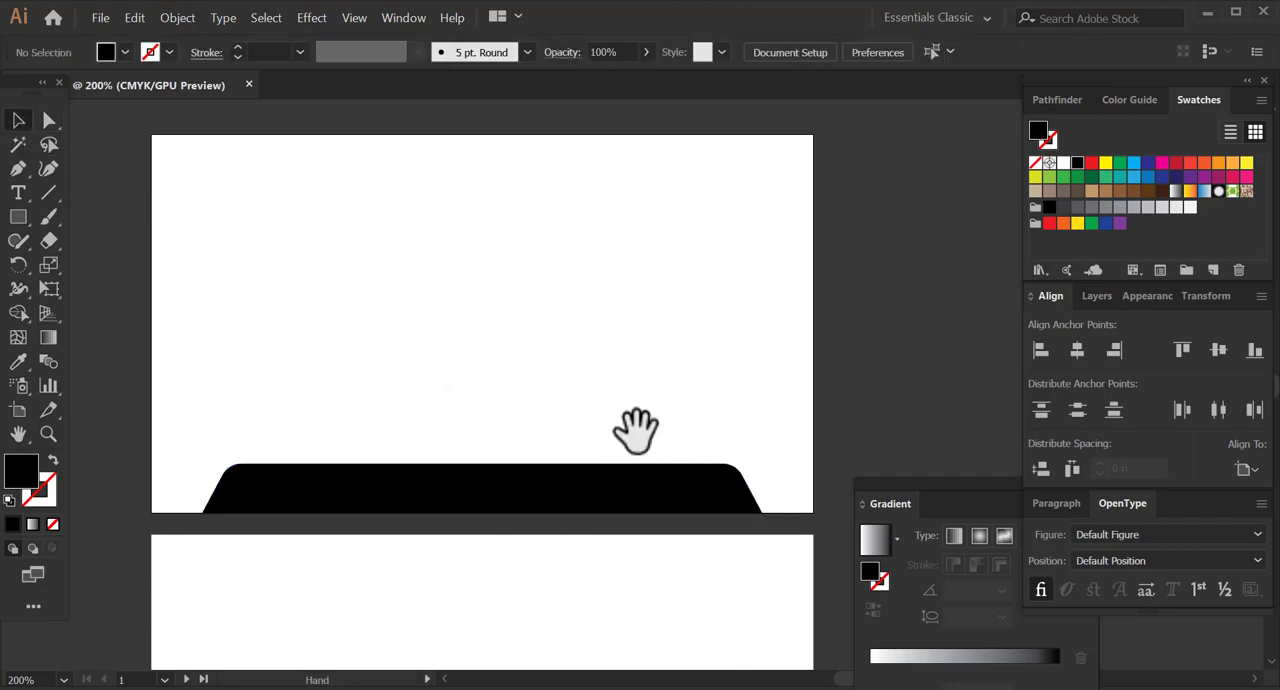
left_click_drag(611, 430, 607, 439)
left_click_drag(434, 437, 600, 540)
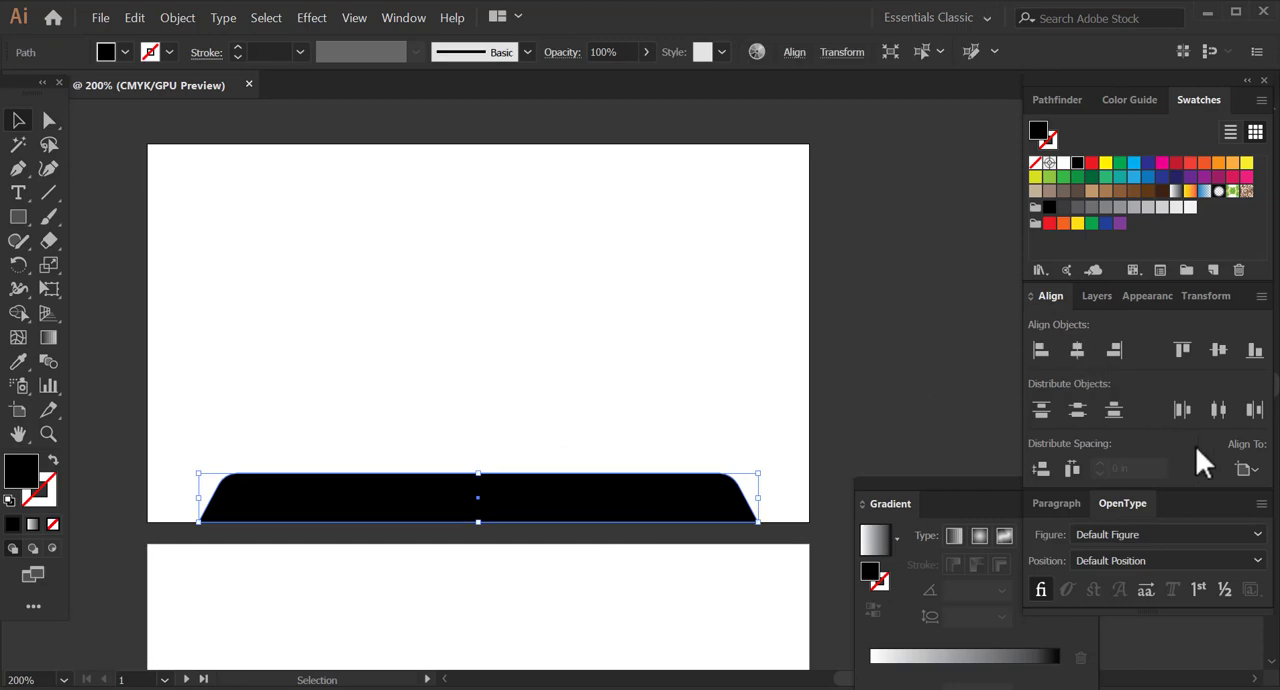
left_click(1245, 470)
left_click(1197, 539)
left_click(715, 389)
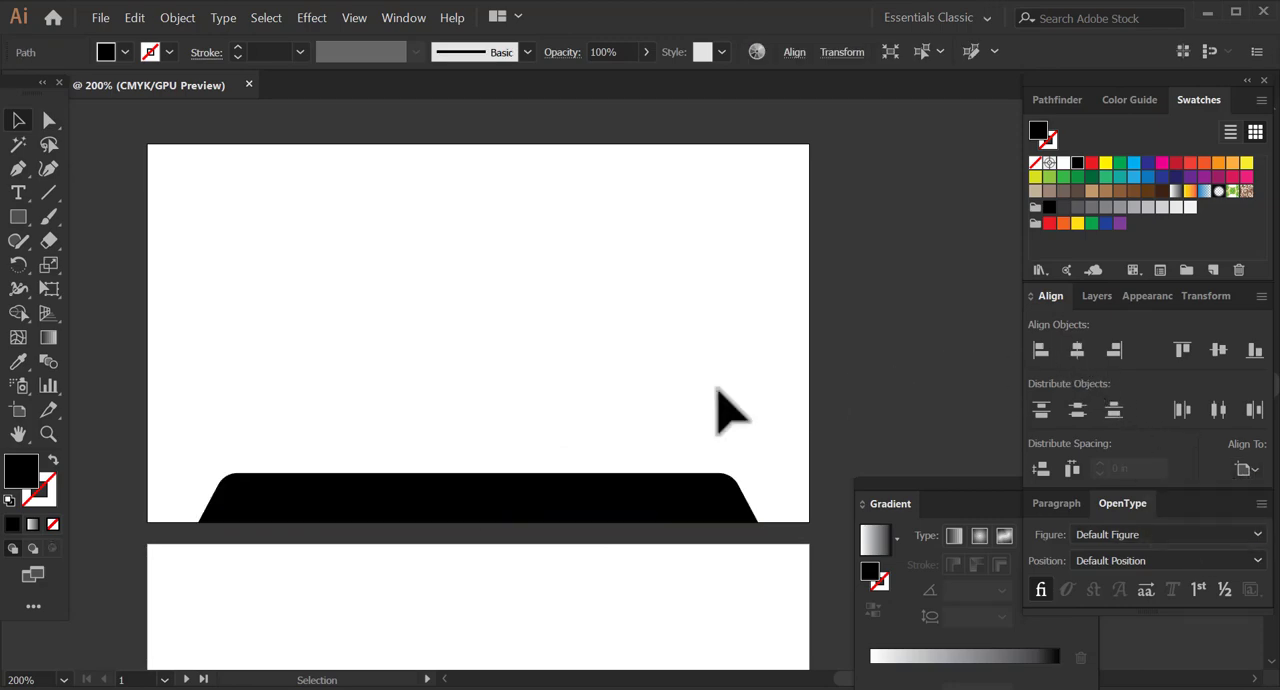
Fill the rounded trapezoid with the light blue (cyan) swatch and deselect it.
left_click(676, 485)
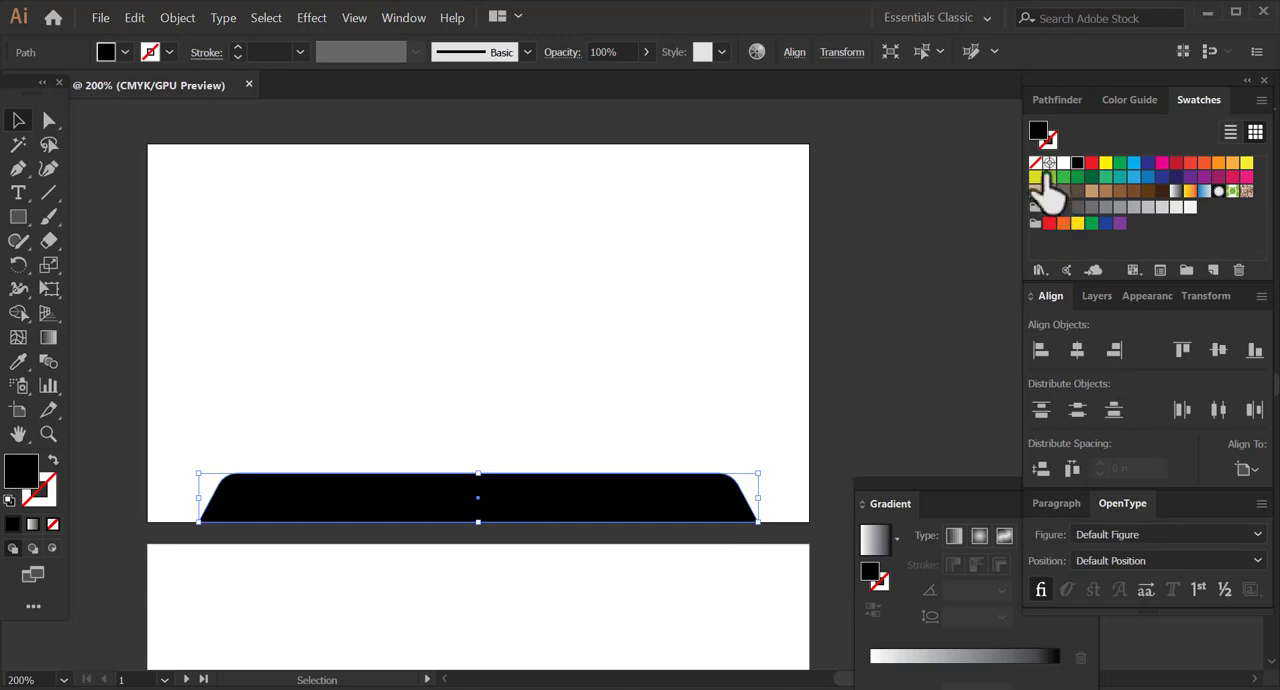
left_click(1133, 163)
left_click(774, 464)
key("space")
left_click_drag(378, 438, 380, 412)
left_click_drag(510, 453, 707, 464)
key("ctrl+z")
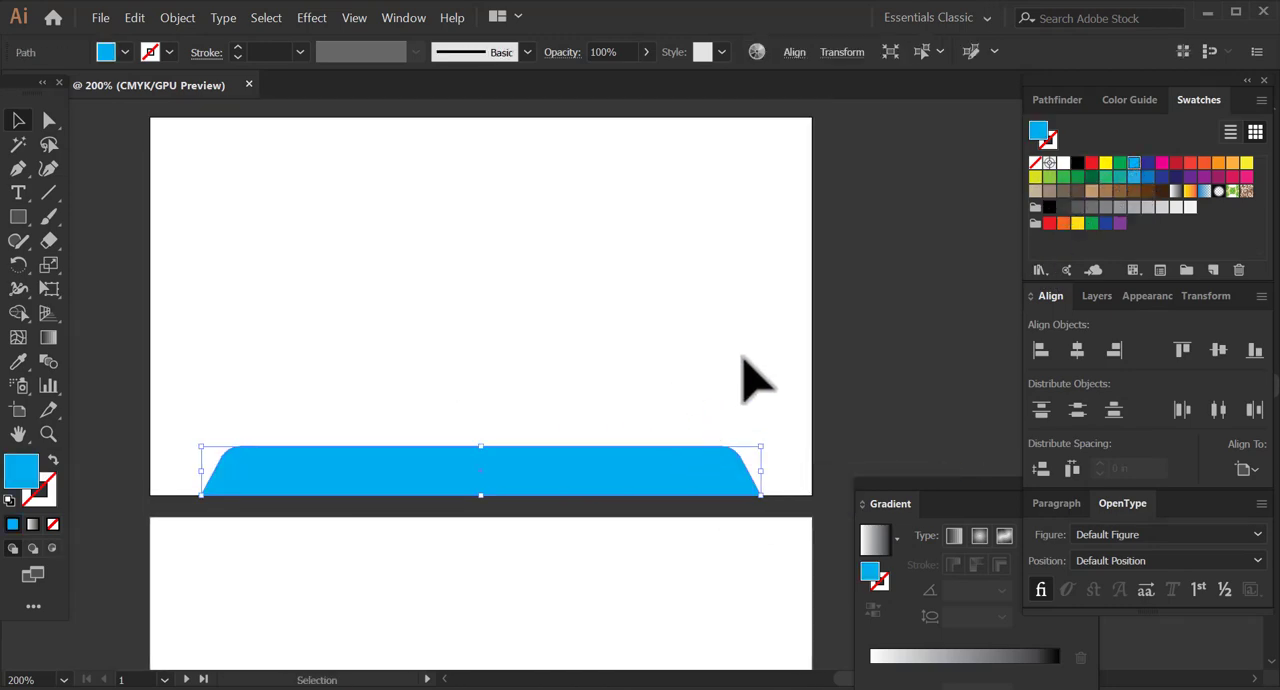
left_click(758, 359)
Draw a small square near the first artboard's left edge and fill it with the teal colour 198EB2.
left_click(18, 217)
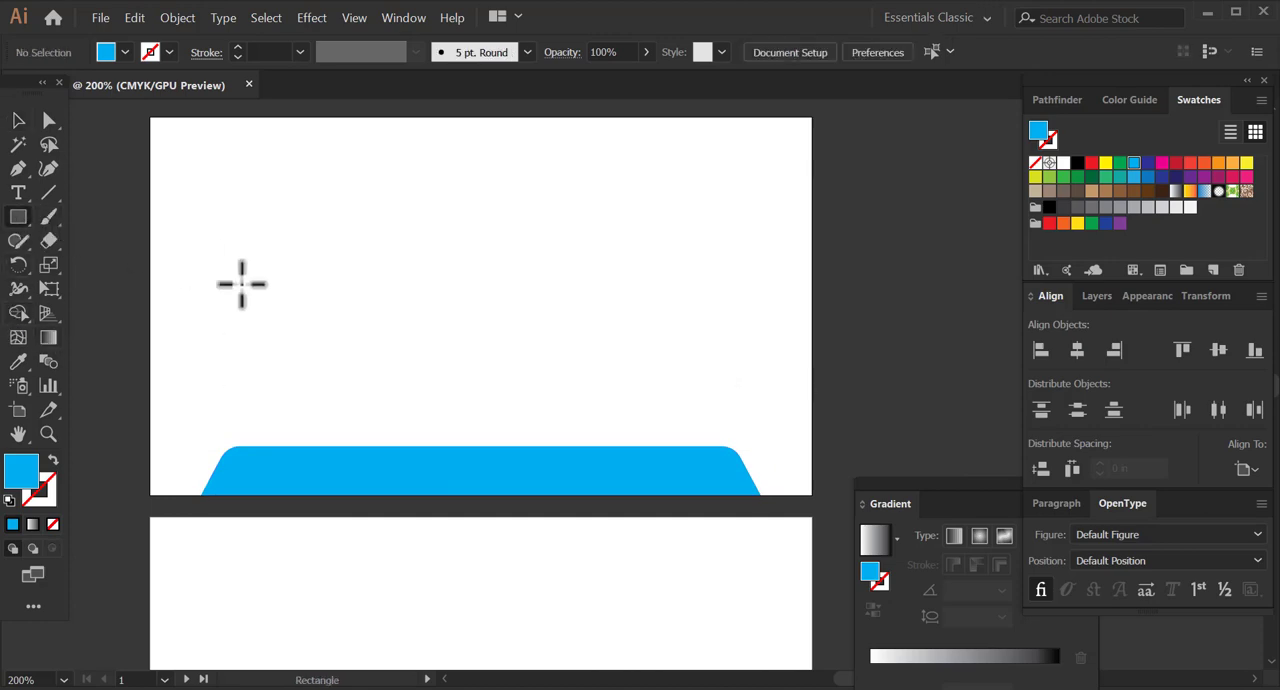
left_click_drag(181, 277, 228, 323)
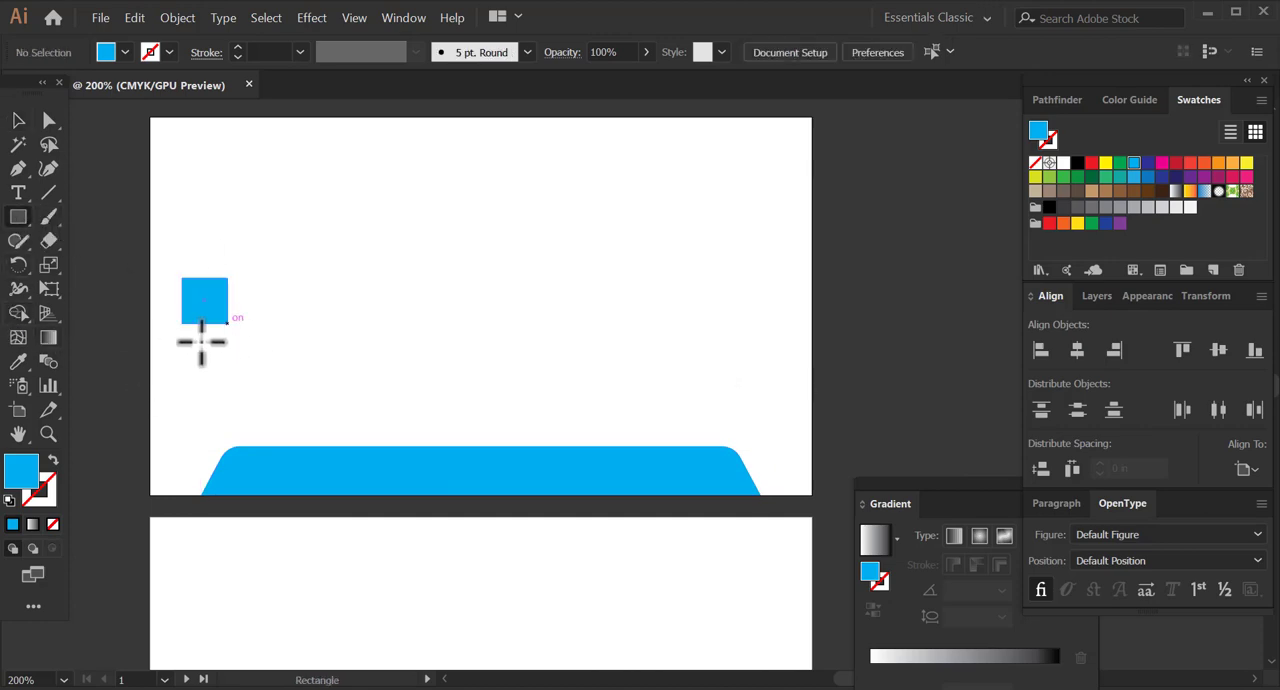
double_click(36, 474)
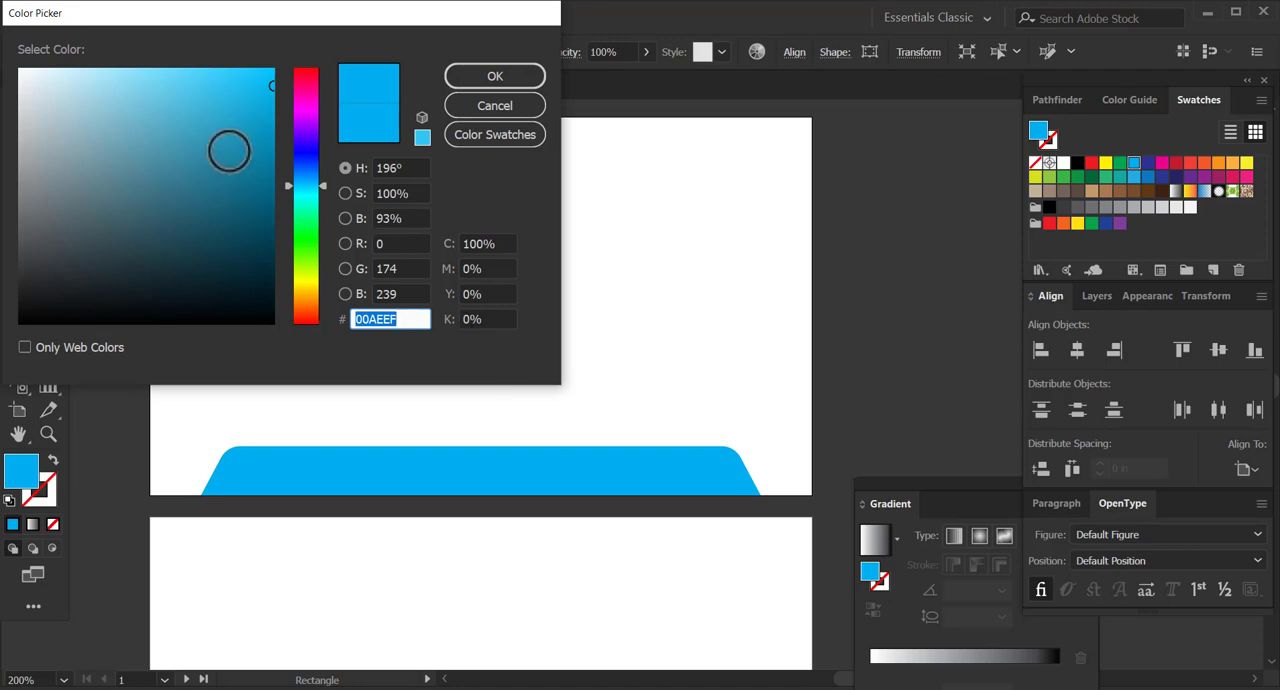
left_click(235, 137)
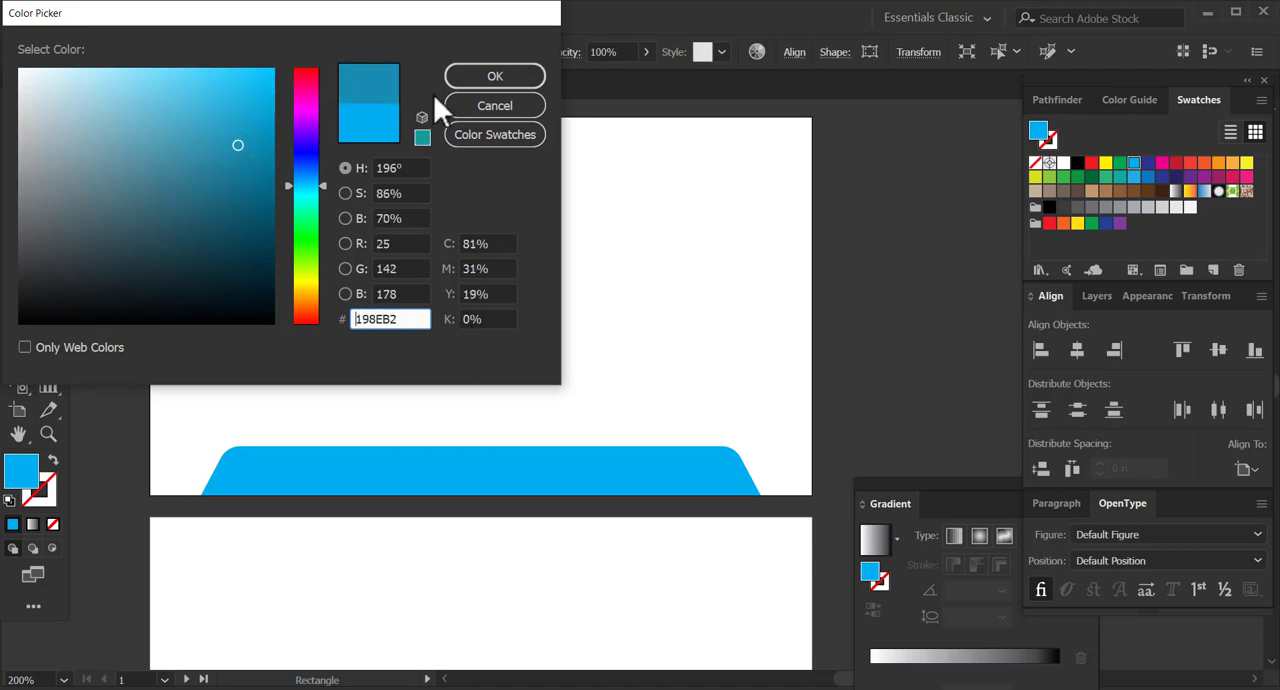
left_click(492, 78)
key("v")
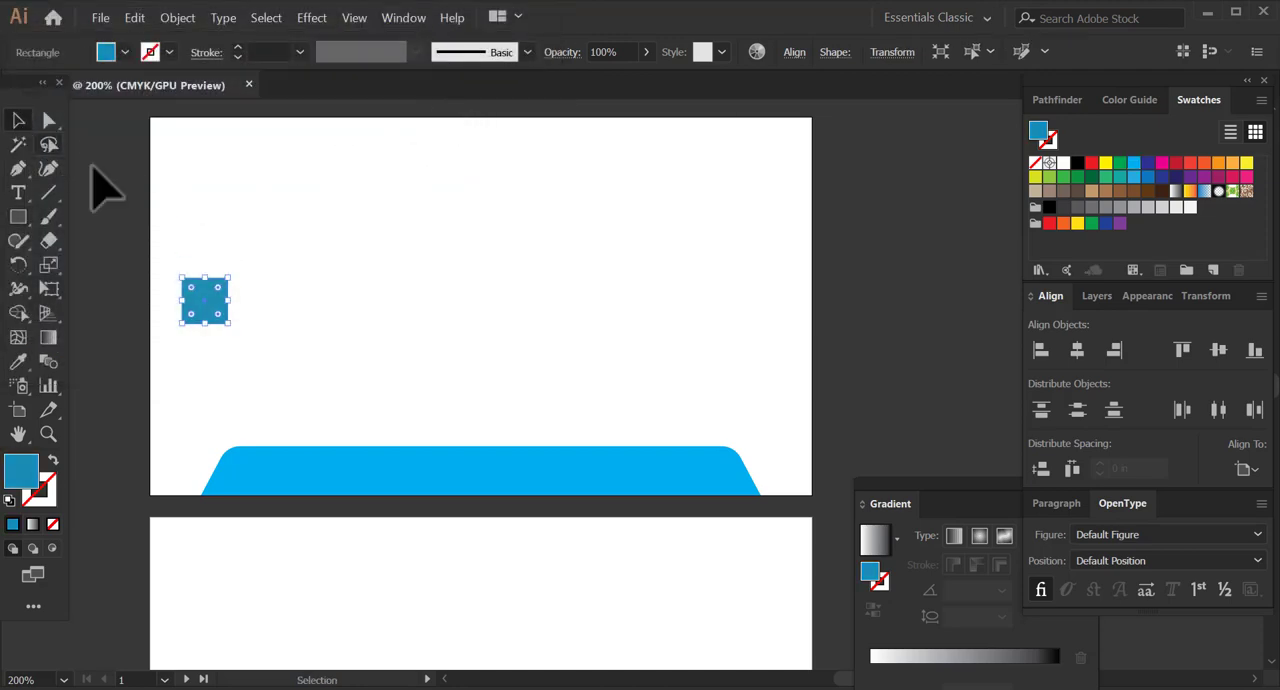
Duplicate the teal square just below the original and fill the copy with the dark navy colour 273444.
left_click_drag(214, 310, 218, 370)
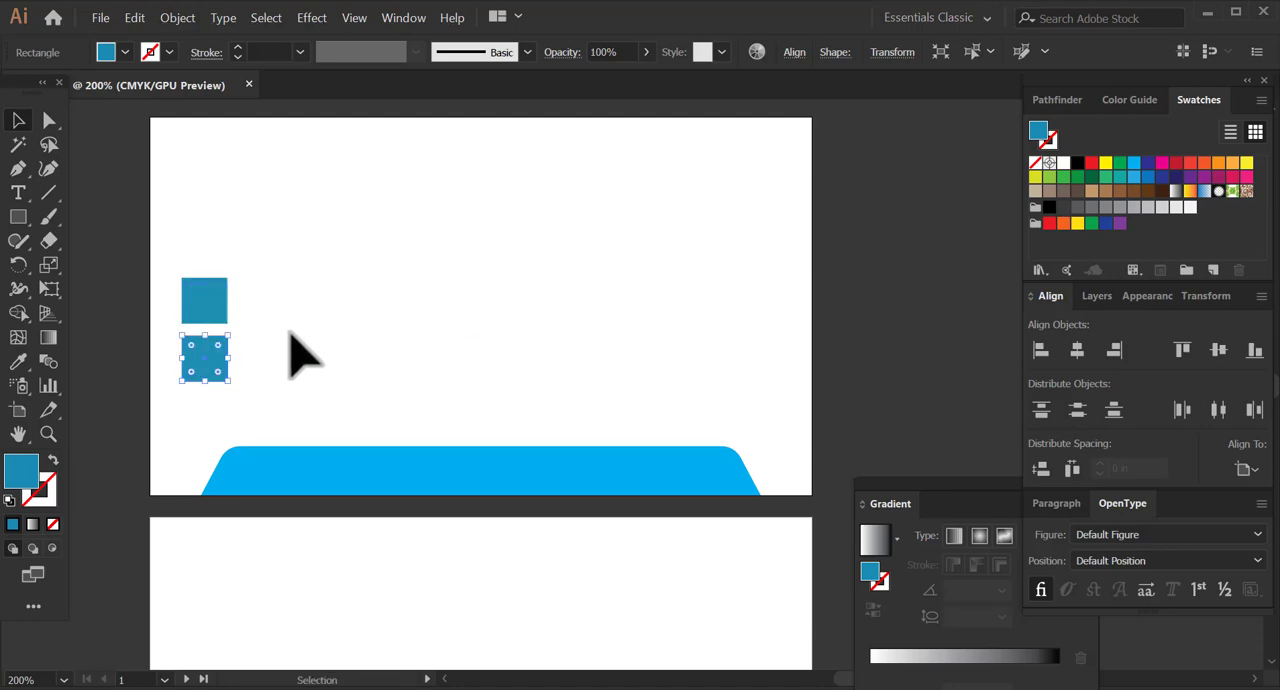
left_click(1062, 208)
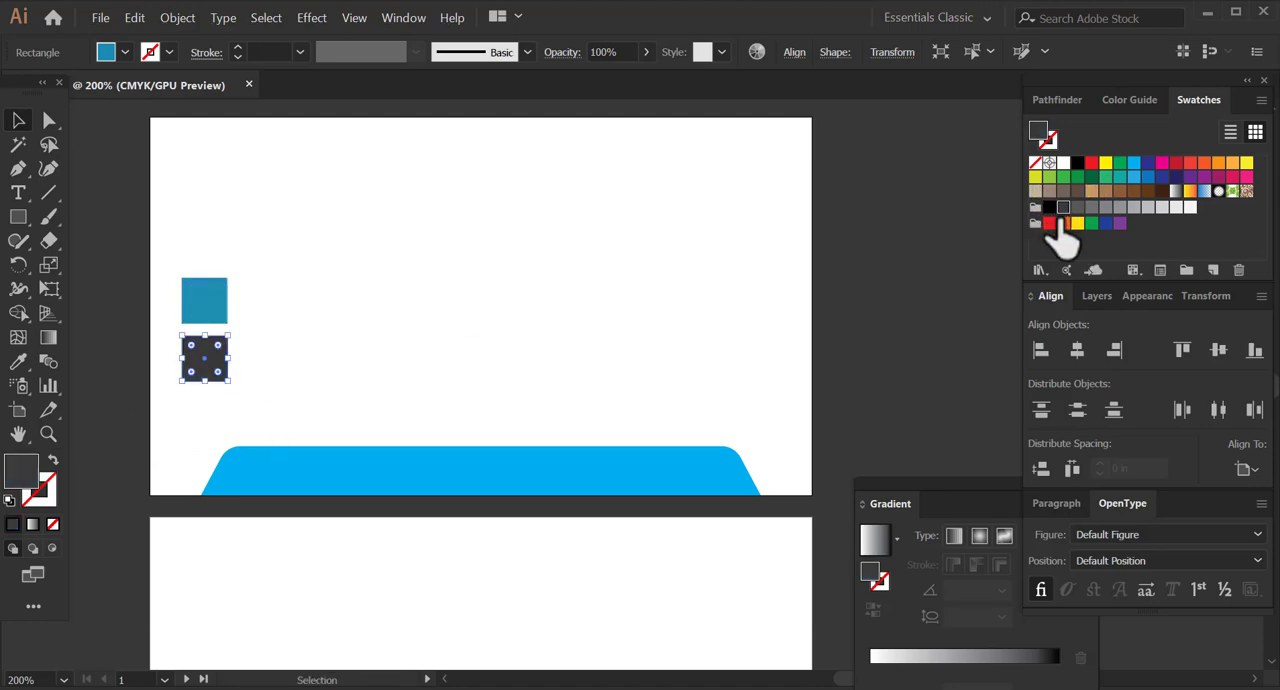
double_click(27, 468)
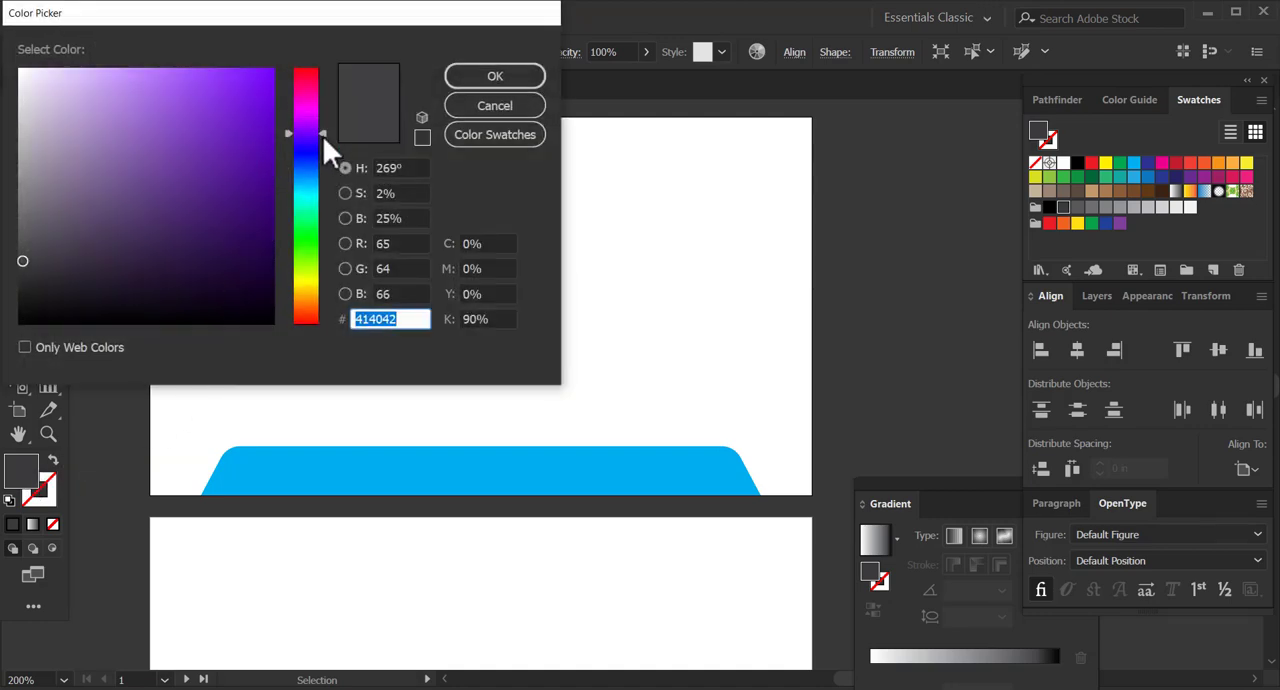
left_click_drag(322, 135, 325, 170)
left_click(99, 227)
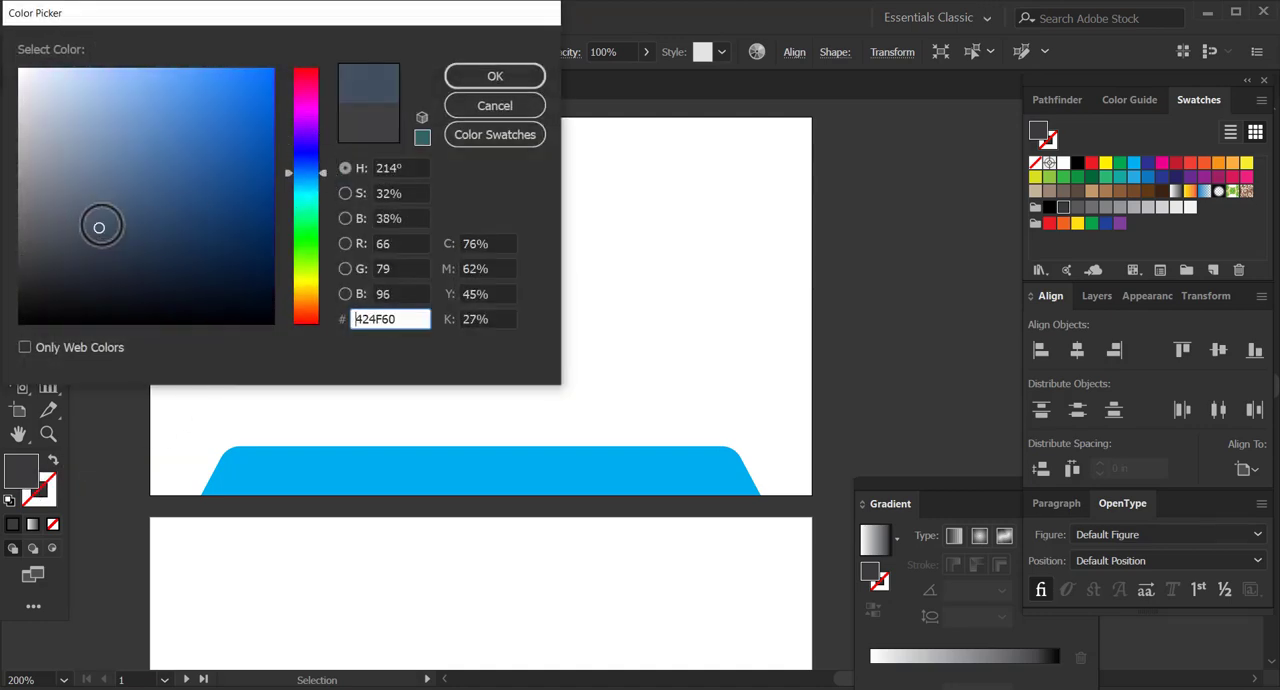
left_click_drag(109, 227, 127, 256)
left_click(474, 80)
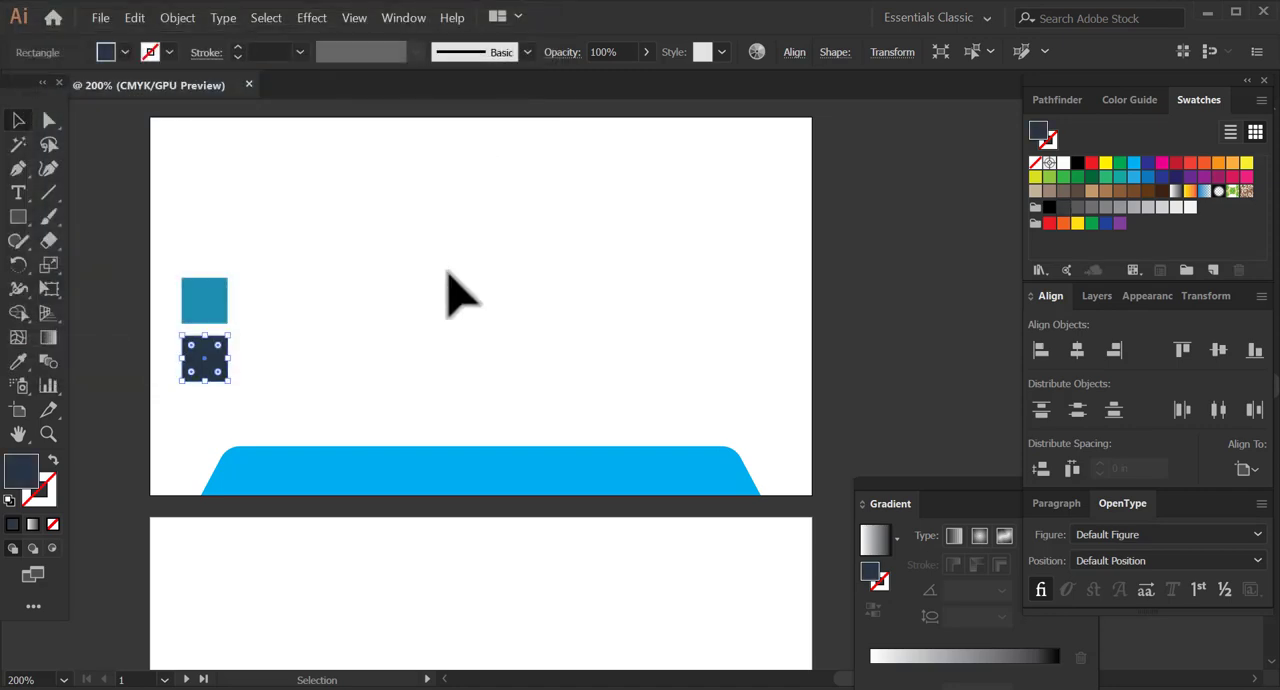
Move the navy square closer to the teal one and centre both horizontally, aligned to the selection.
left_click(139, 392)
left_click_drag(212, 349, 209, 343)
left_click_drag(160, 286, 250, 345)
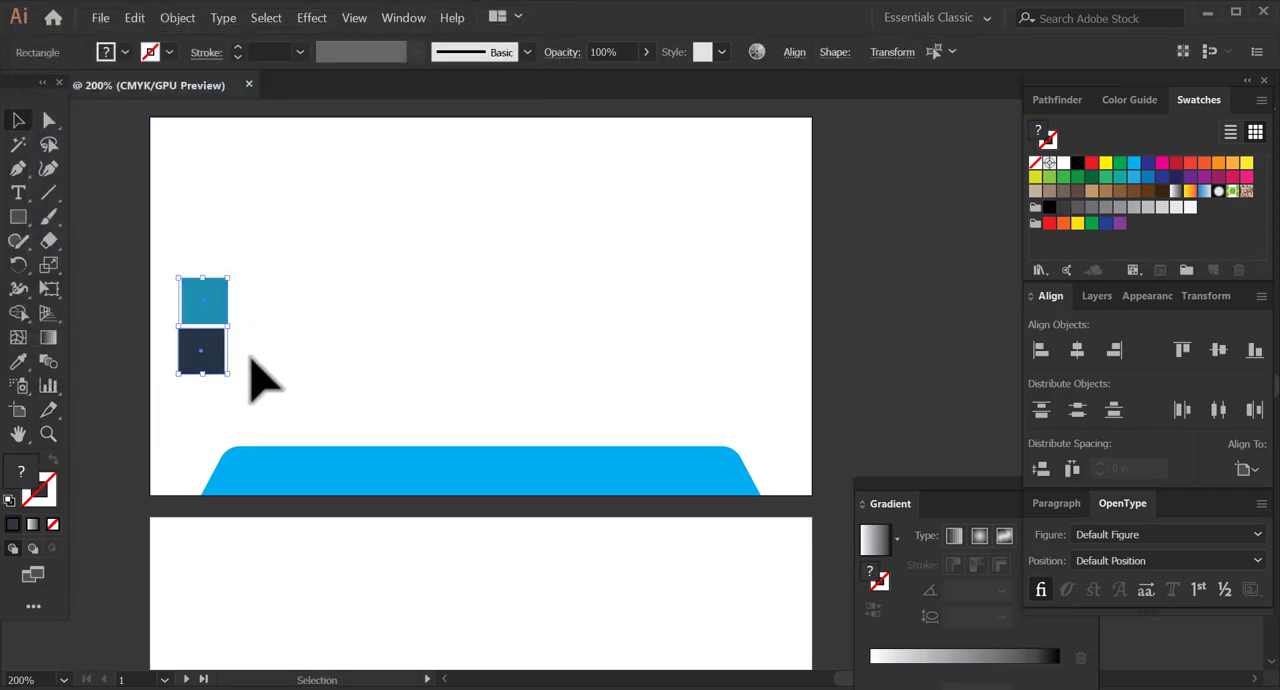
left_click(1242, 468)
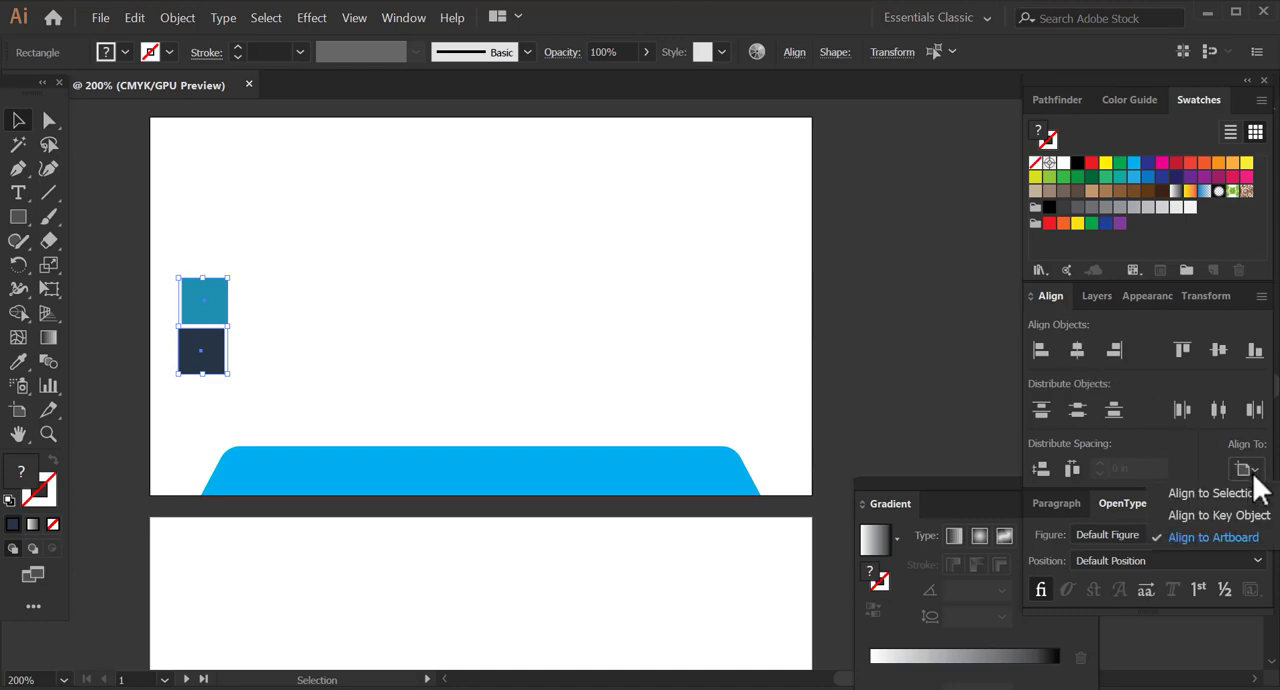
left_click(1216, 491)
left_click(1080, 352)
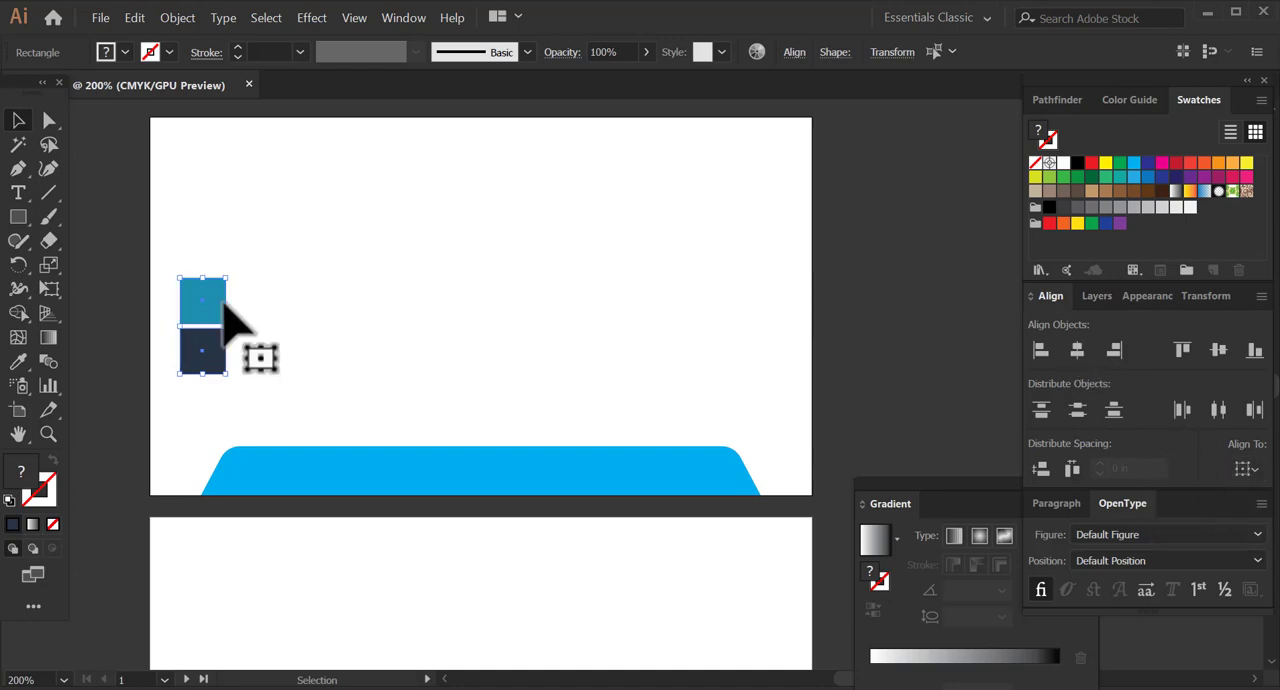
Move the two colour squares off the artboard onto the pasteboard to its right and reselect them.
left_click_drag(210, 340, 886, 309)
left_click(655, 420)
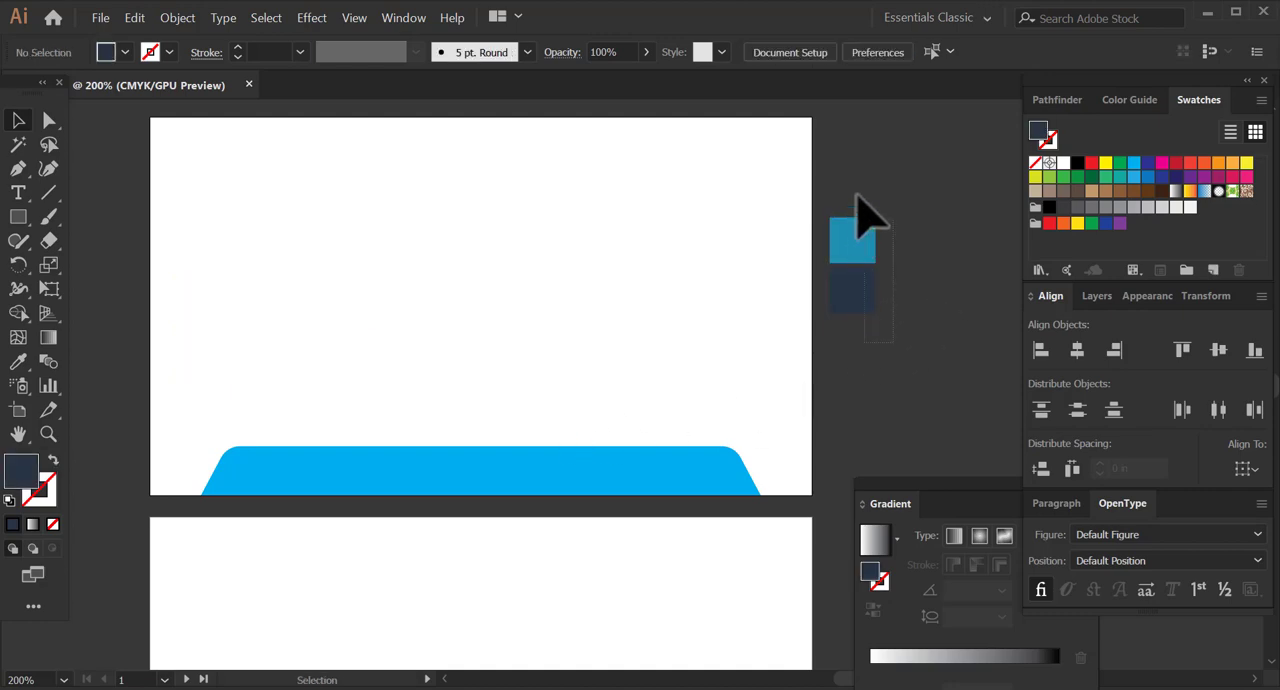
left_click_drag(856, 197, 858, 312)
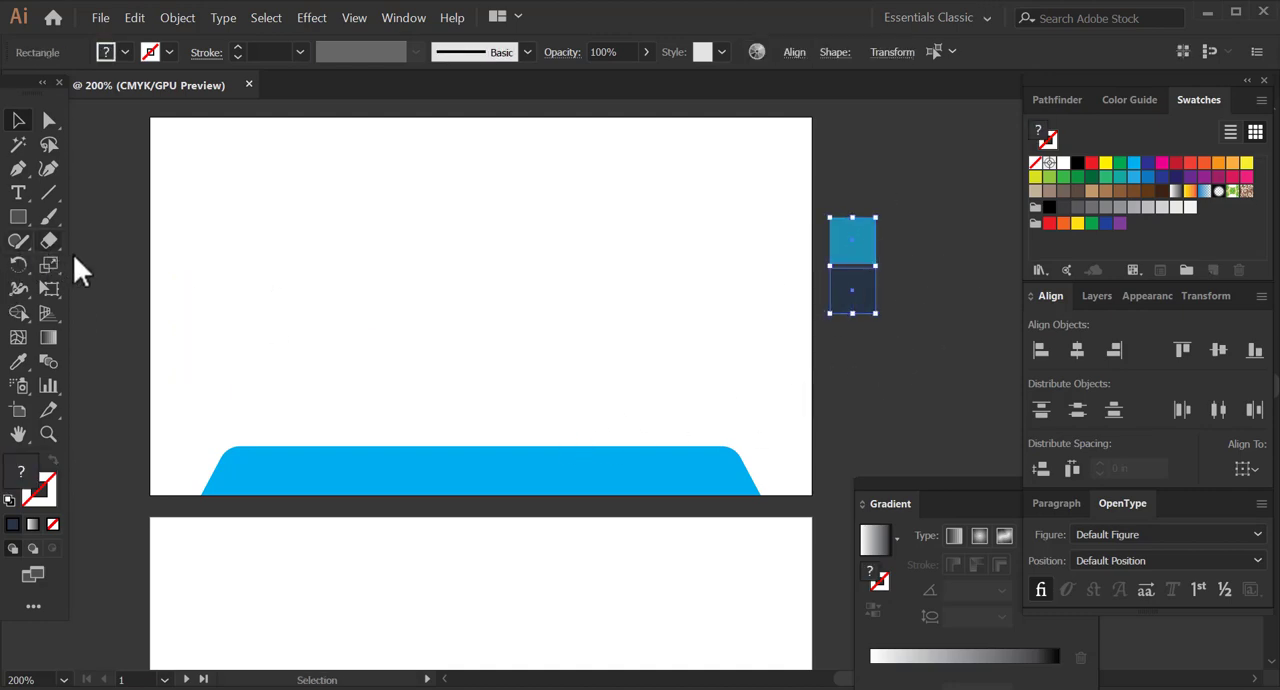
Draw a tall rectangle covering the two colour squares and fill it with the lightest gray swatch.
left_click(20, 218)
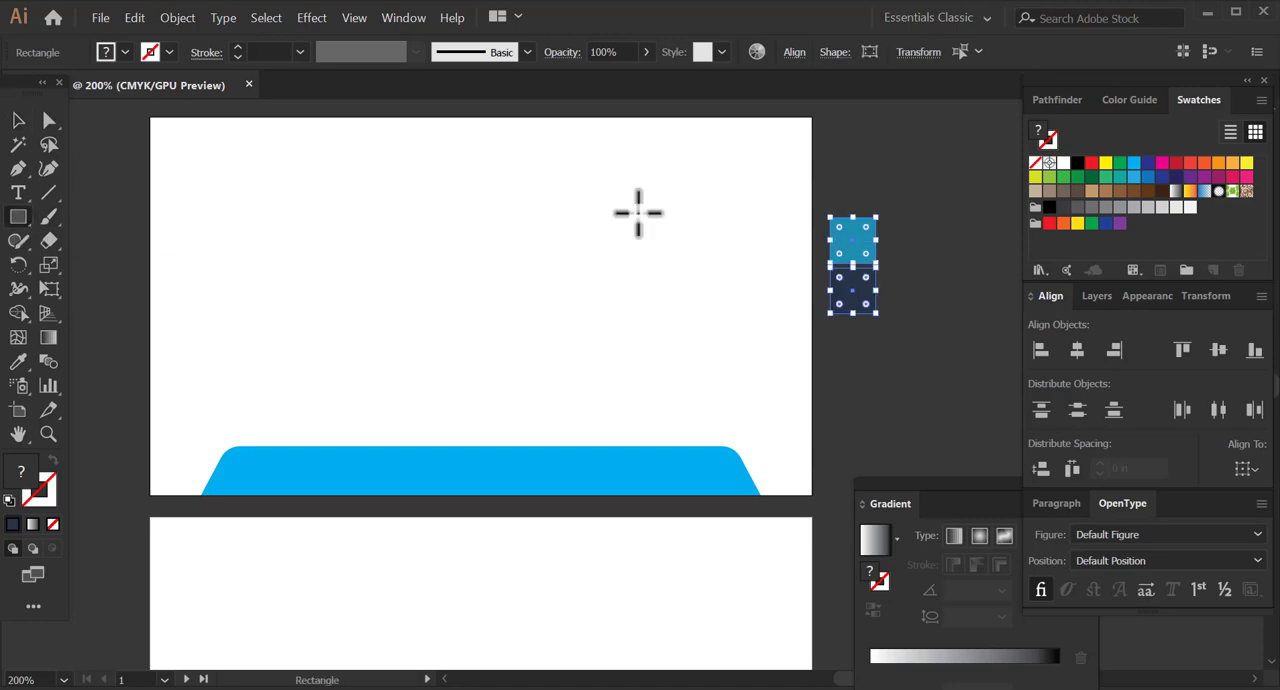
mouse_move(812, 188)
left_mouse_down()
mouse_move(860, 262)
mouse_move(904, 412)
left_mouse_up()
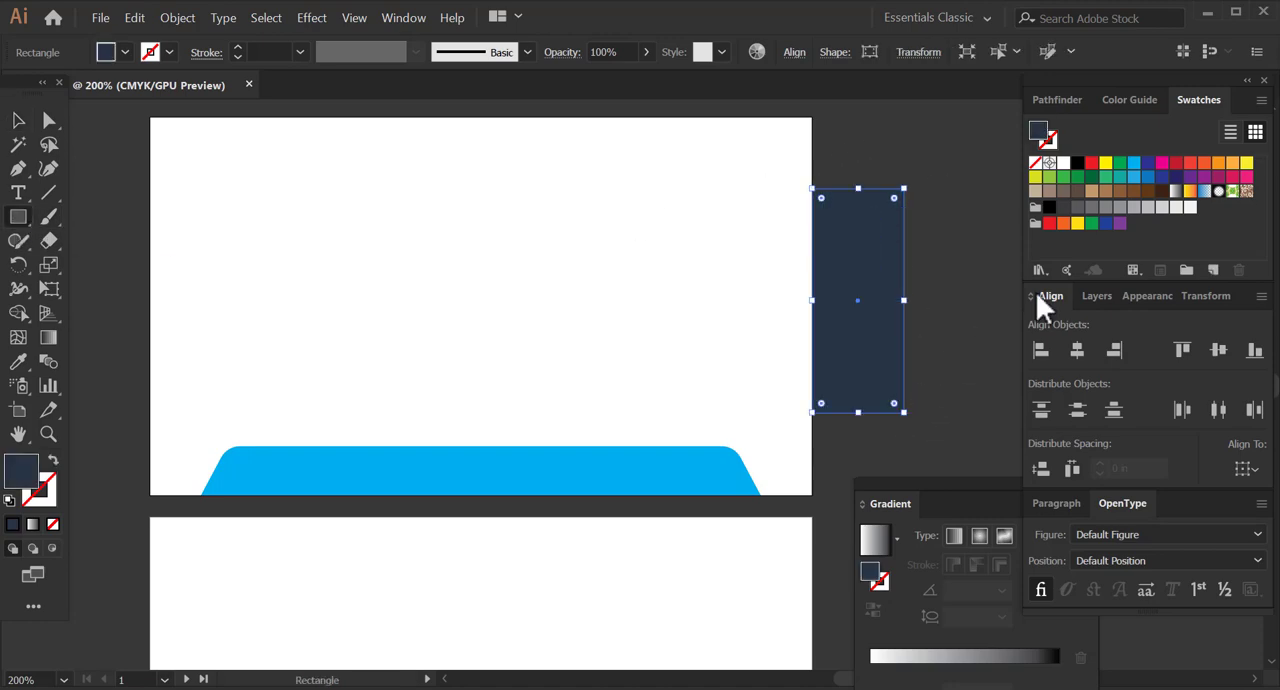
left_click(1190, 207)
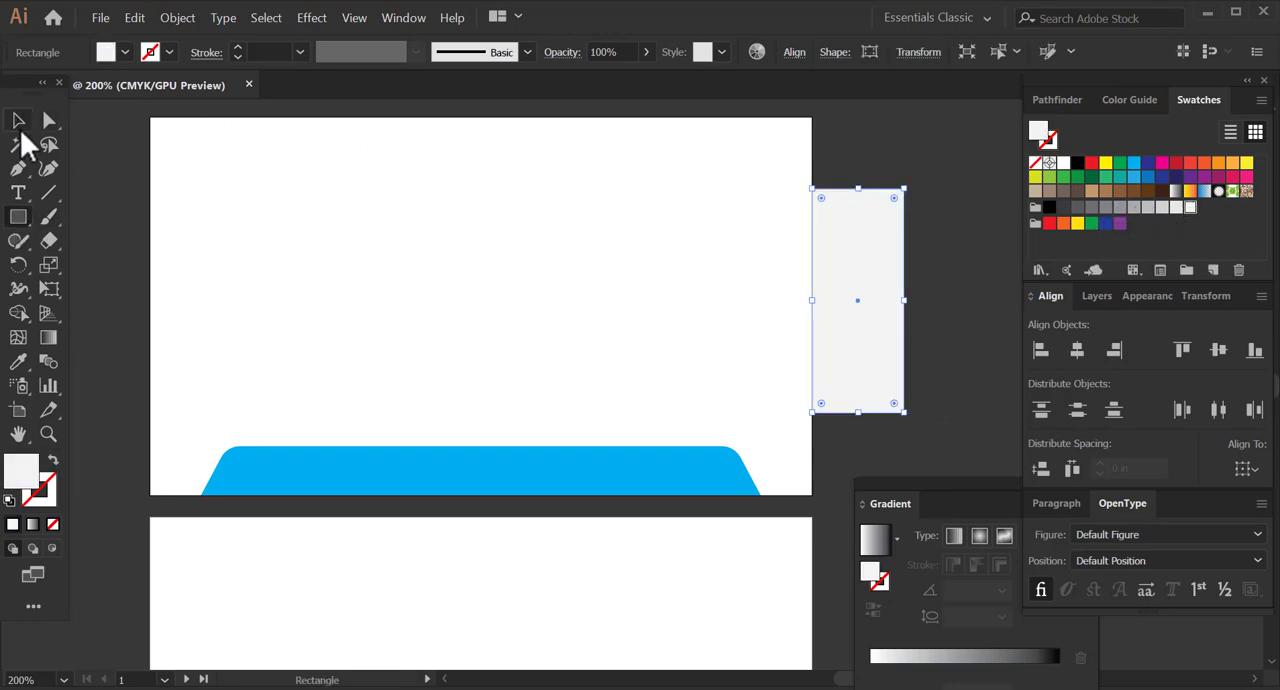
Send the gray rectangle behind the colour squares, shift the whole palette right, clear of the artboard, and deselect it.
left_click(19, 122)
left_click(185, 18)
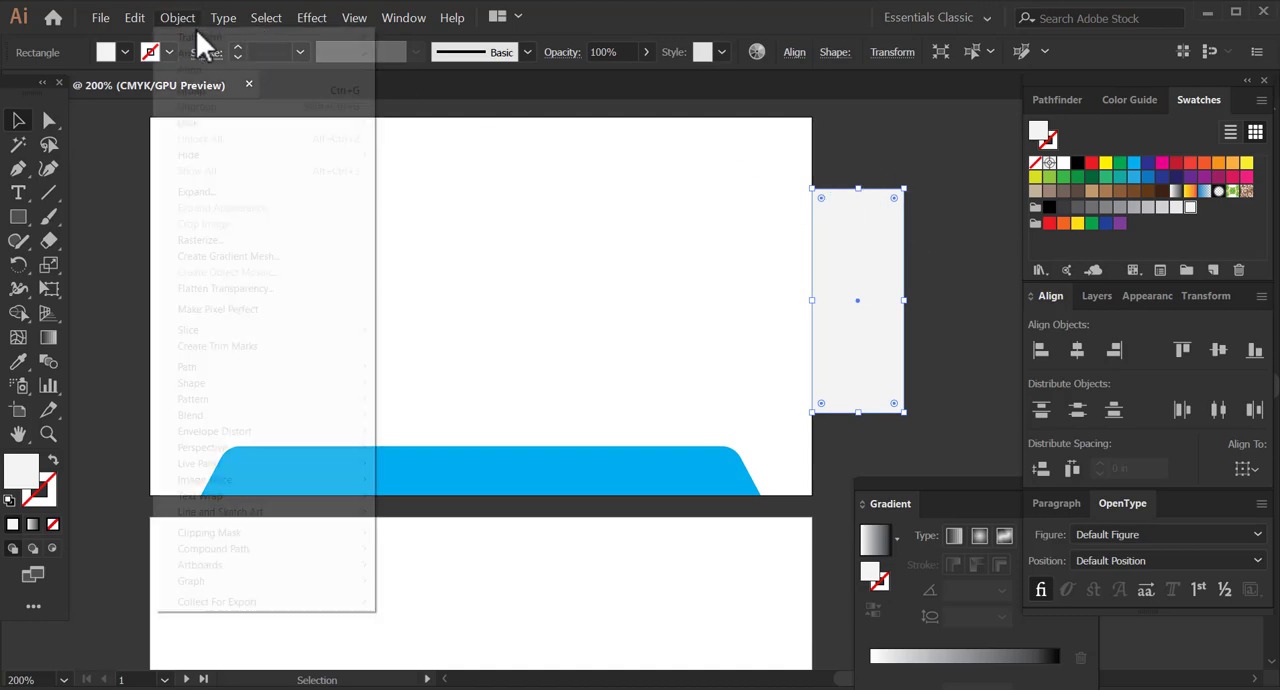
mouse_move(239, 52)
left_click(425, 102)
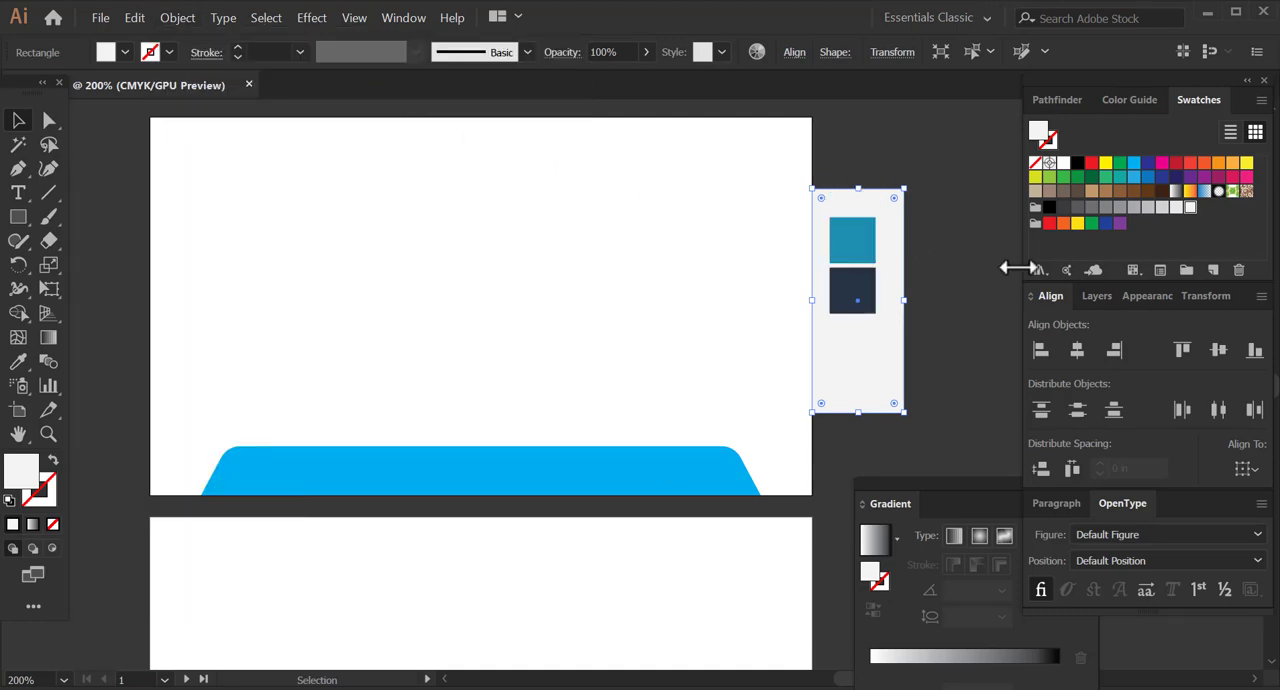
left_click_drag(880, 365, 915, 365)
left_click(964, 430)
Recolour the rounded trapezoid with the teal sampled from the palette square using the Eyedropper, and deselect it.
left_click(643, 458)
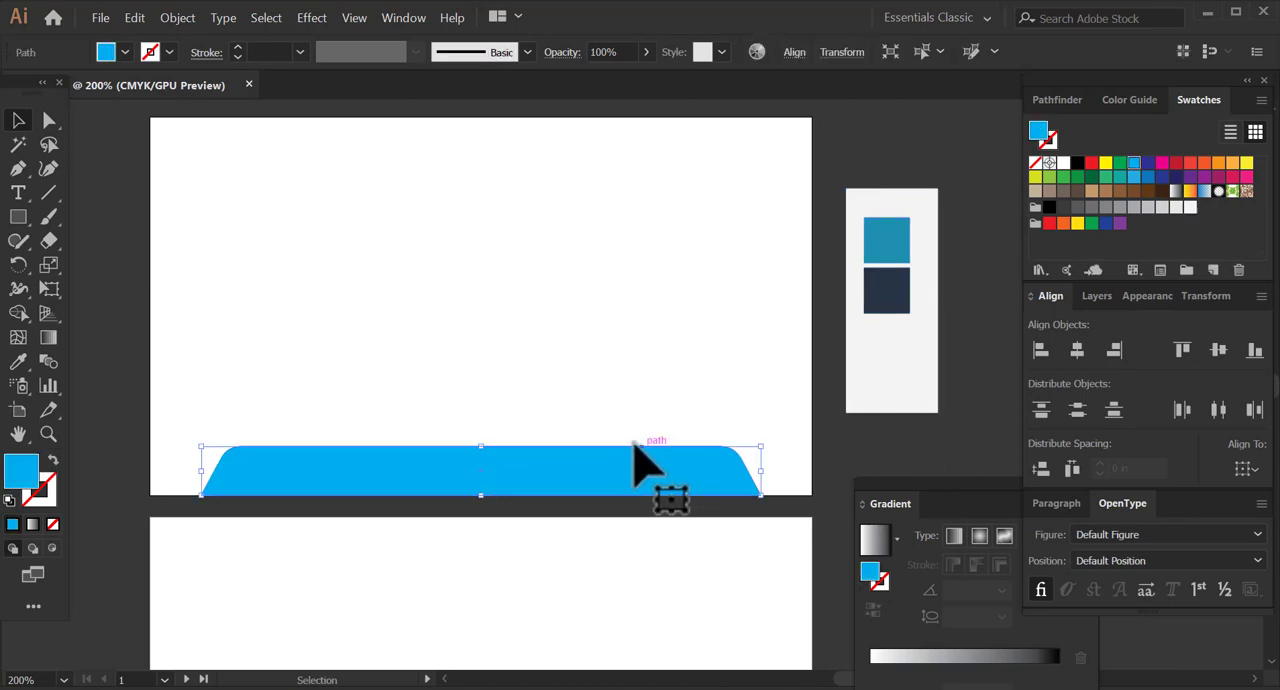
left_click(18, 361)
left_click(866, 236)
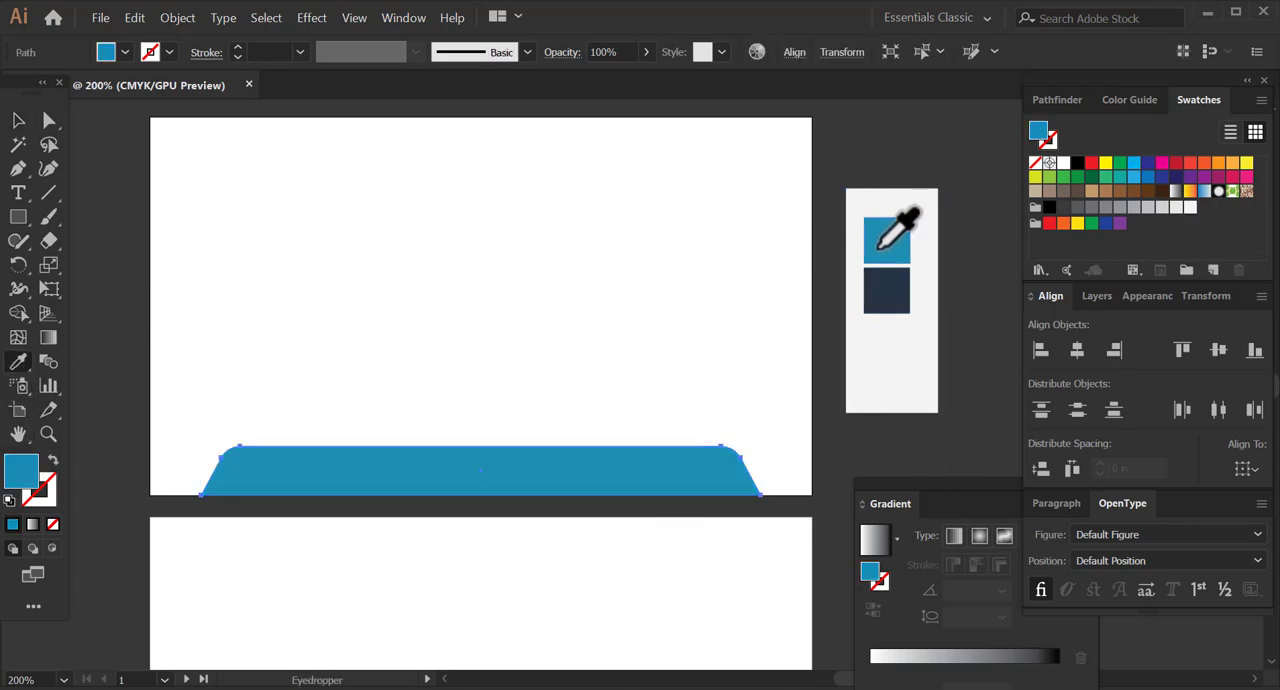
left_click(18, 120)
left_click(206, 195)
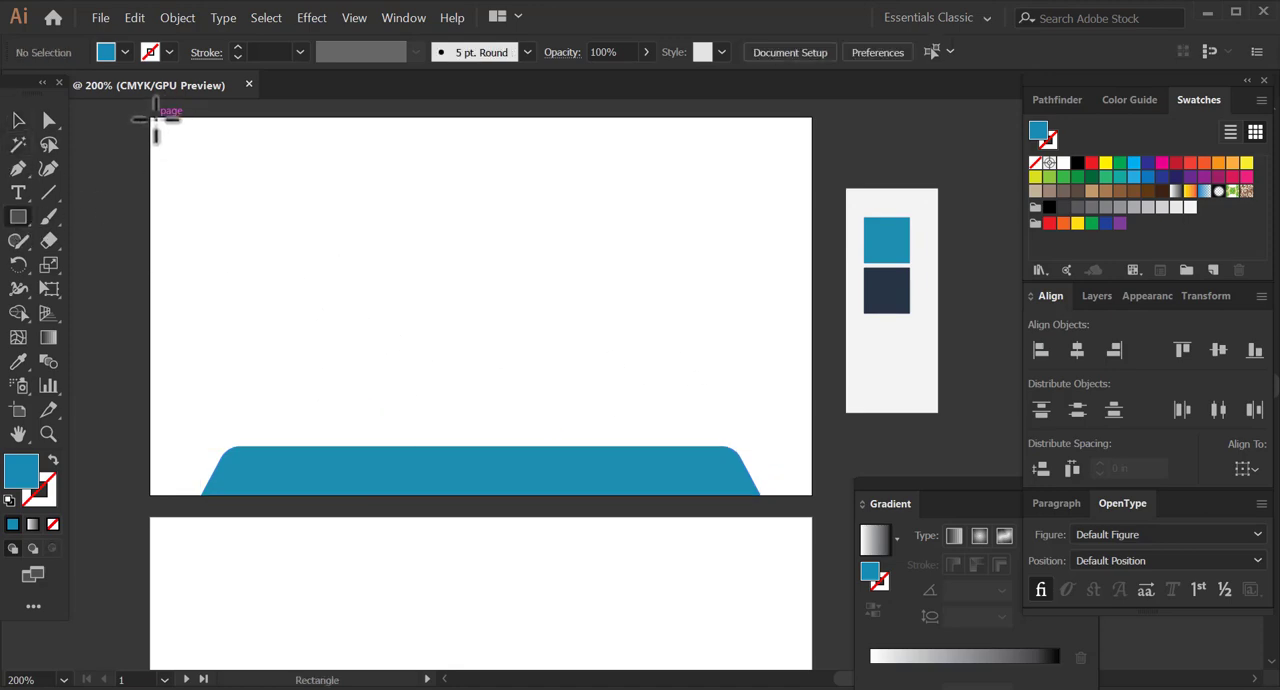
Draw a background rectangle over the first artboard and fill it with the navy sampled from the palette square.
left_click_drag(152, 118, 811, 491)
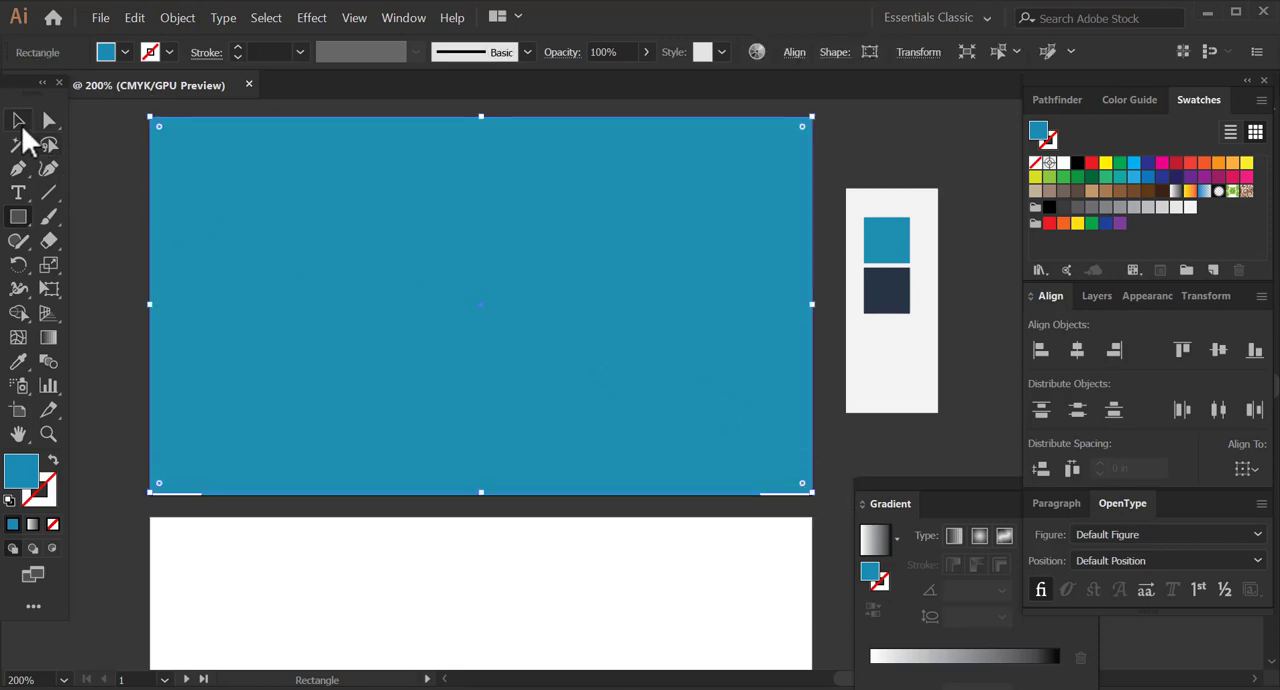
left_click(18, 121)
left_click(18, 362)
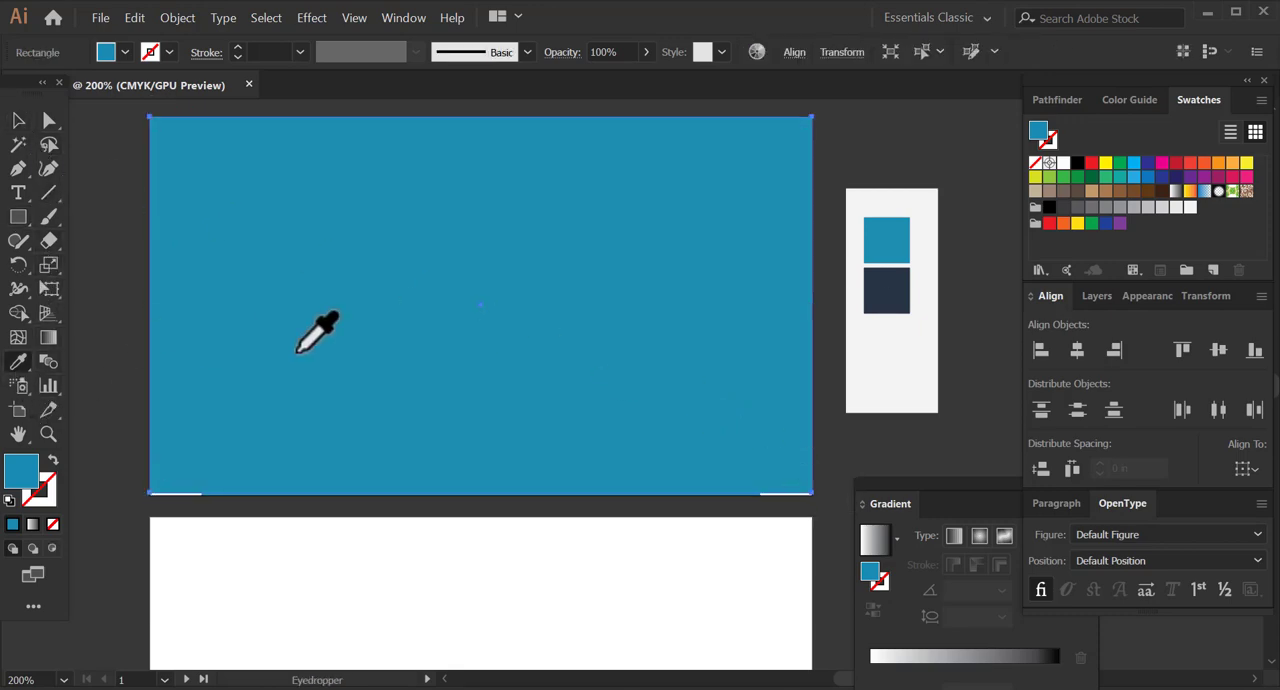
left_click(894, 290)
left_click(18, 121)
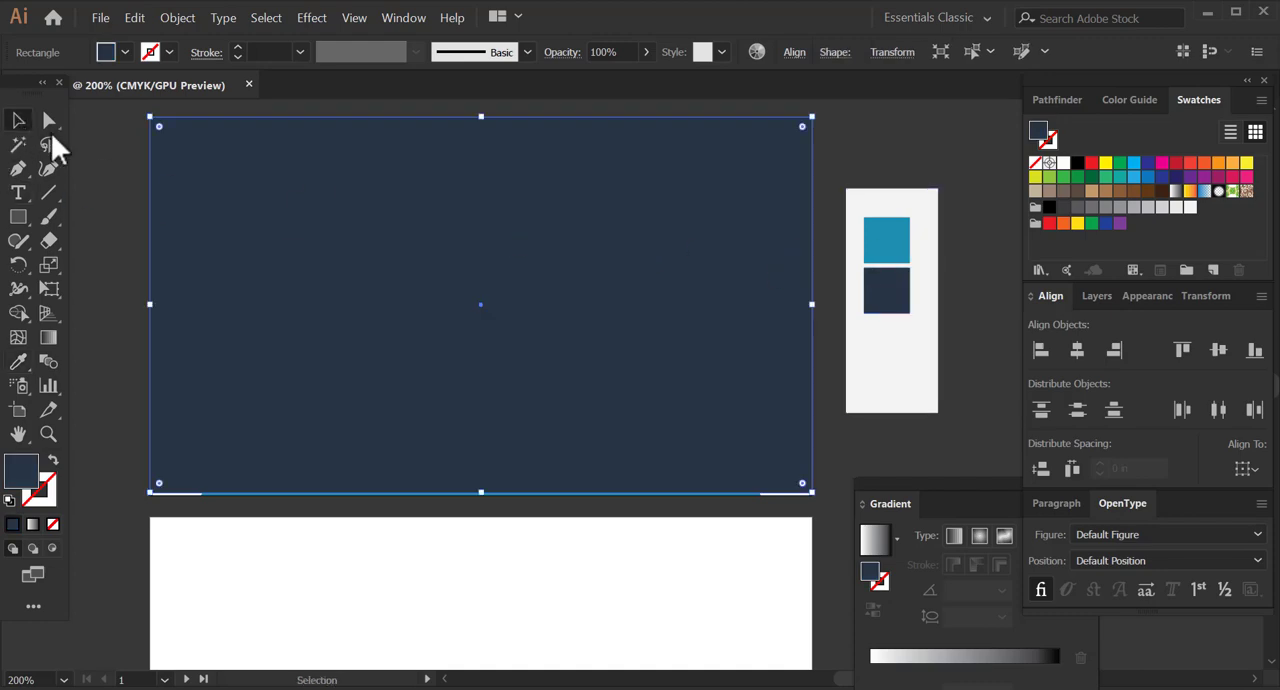
Send the navy background rectangle behind the teal trapezoid and deselect it.
left_click(176, 20)
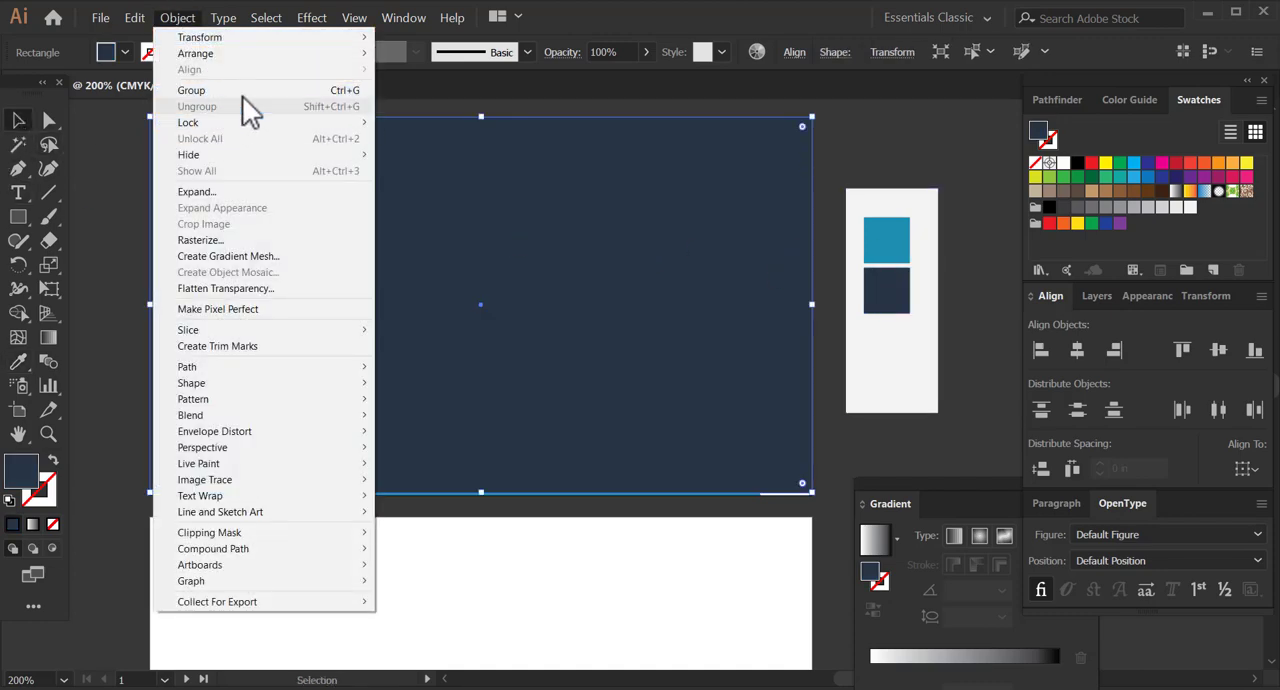
mouse_move(302, 55)
left_click(420, 104)
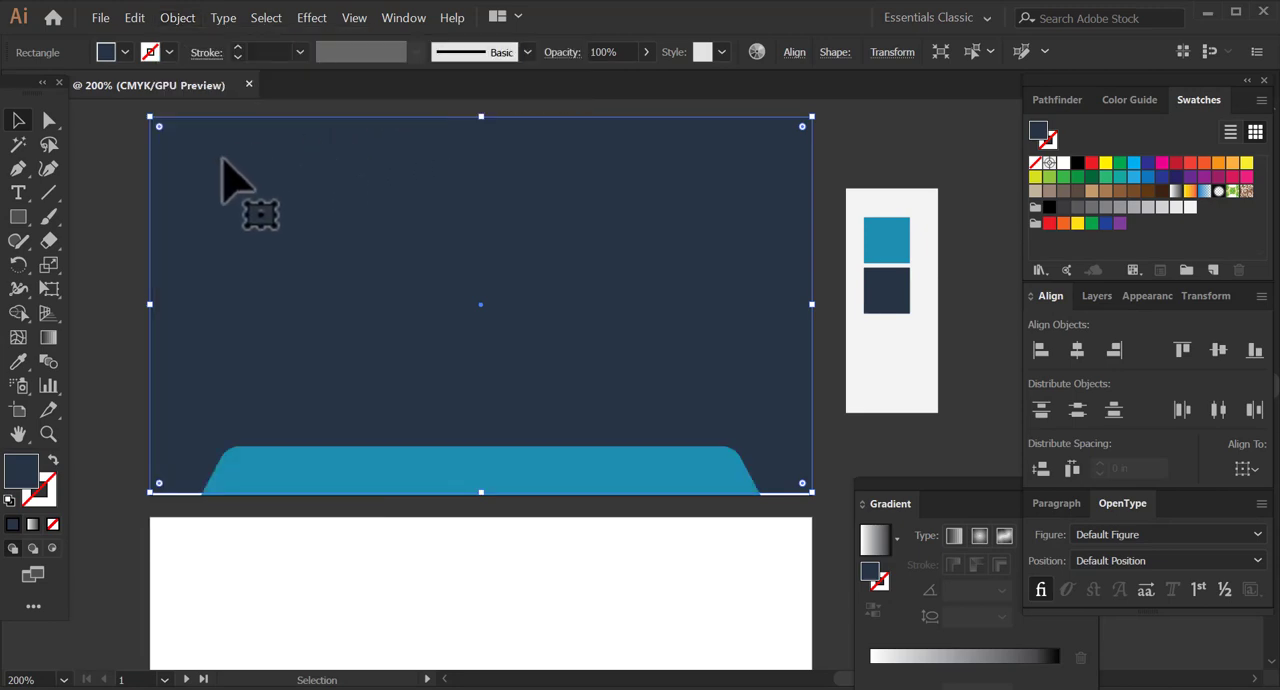
left_click(106, 147)
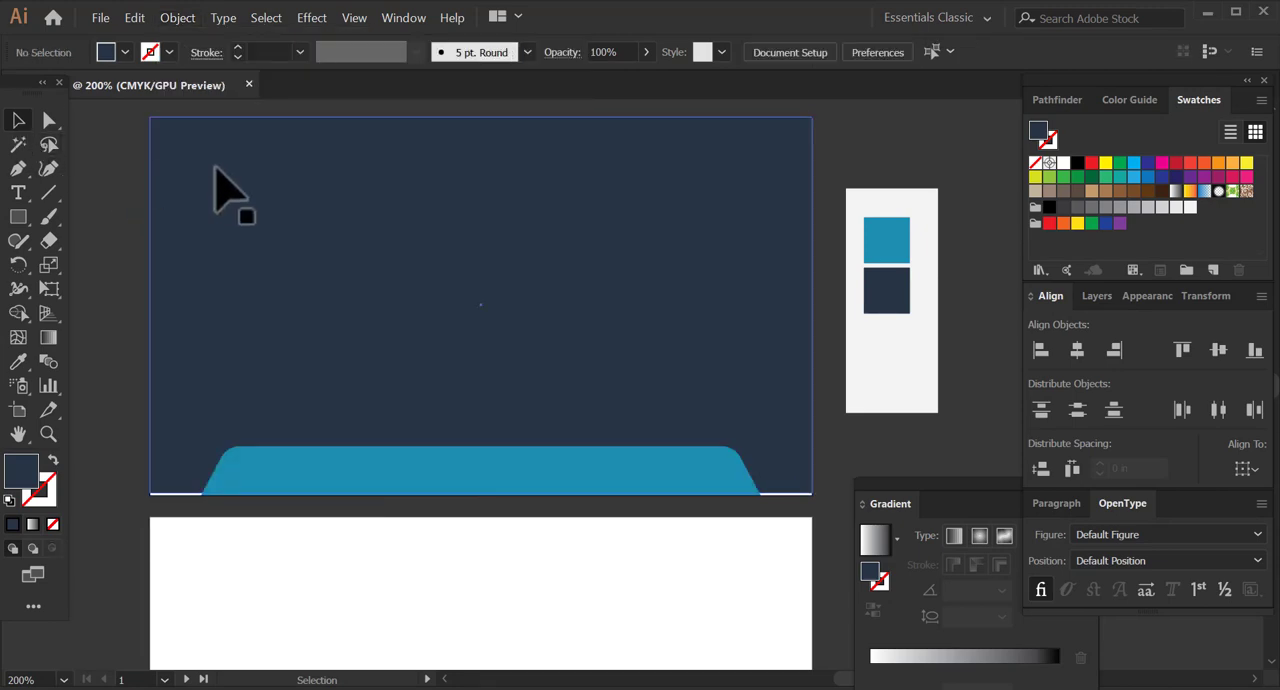
Stretch the background rectangle's lower edge down to the artboard's bottom edge and deselect it.
left_click(343, 243)
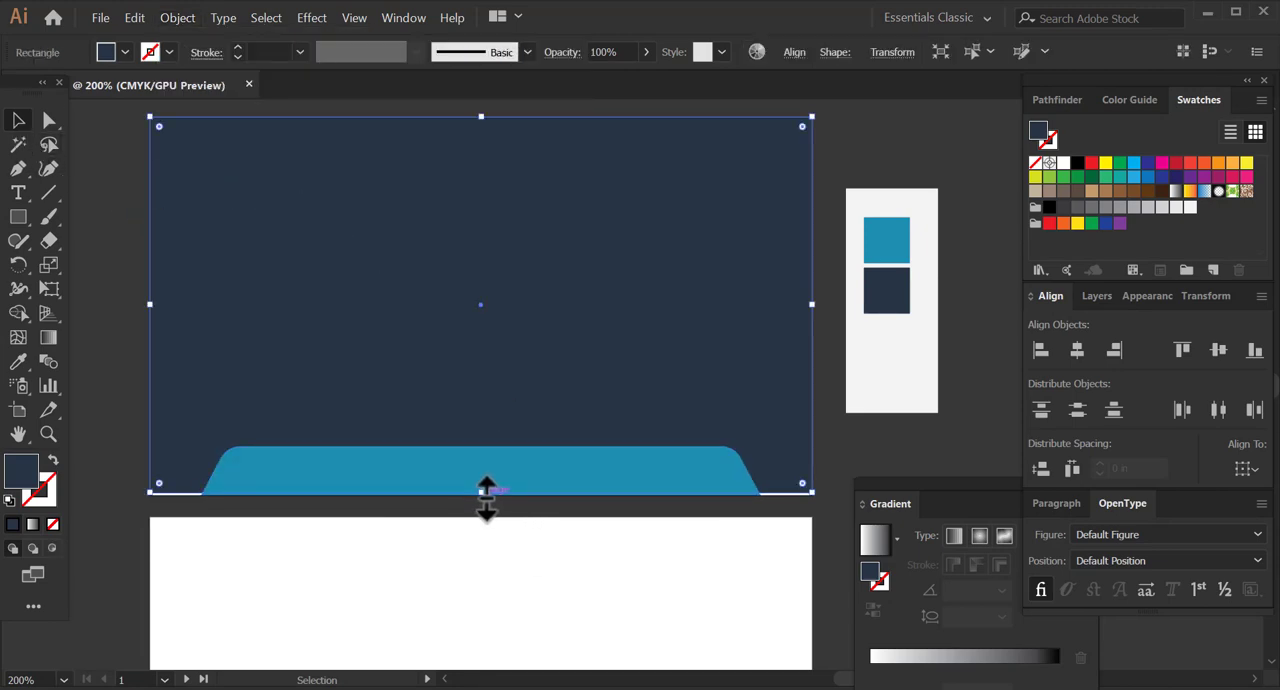
left_click_drag(486, 492, 489, 496)
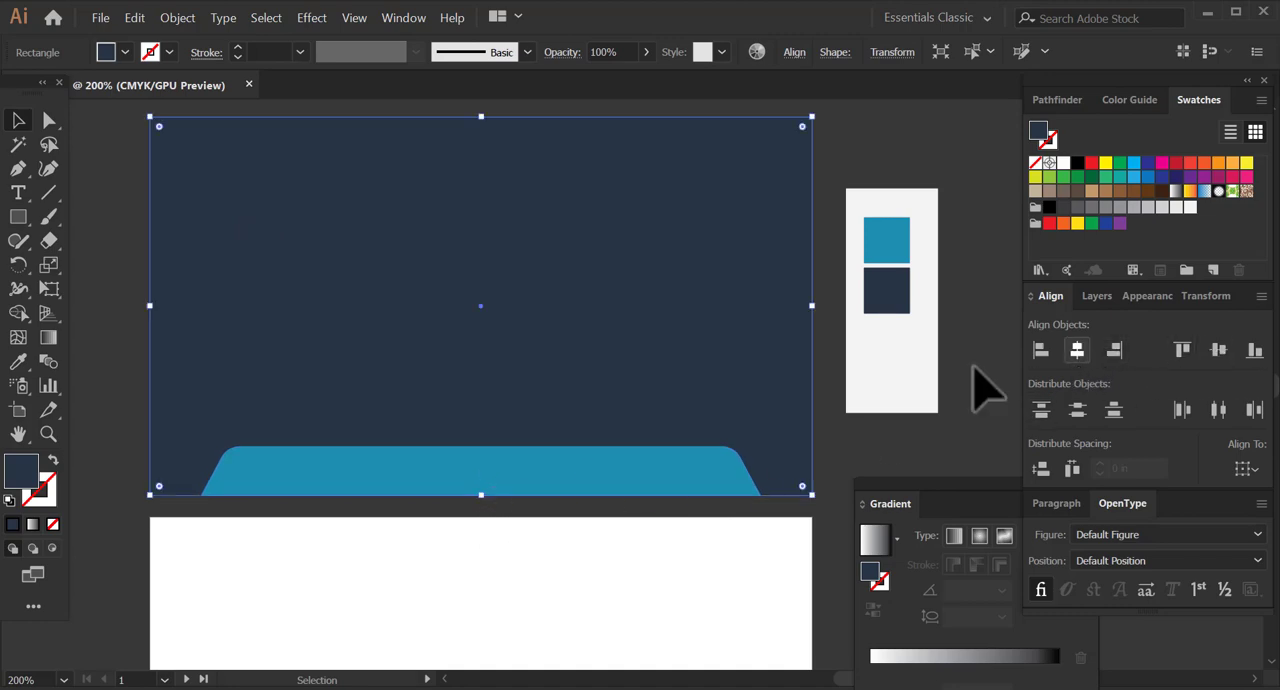
left_click(983, 435)
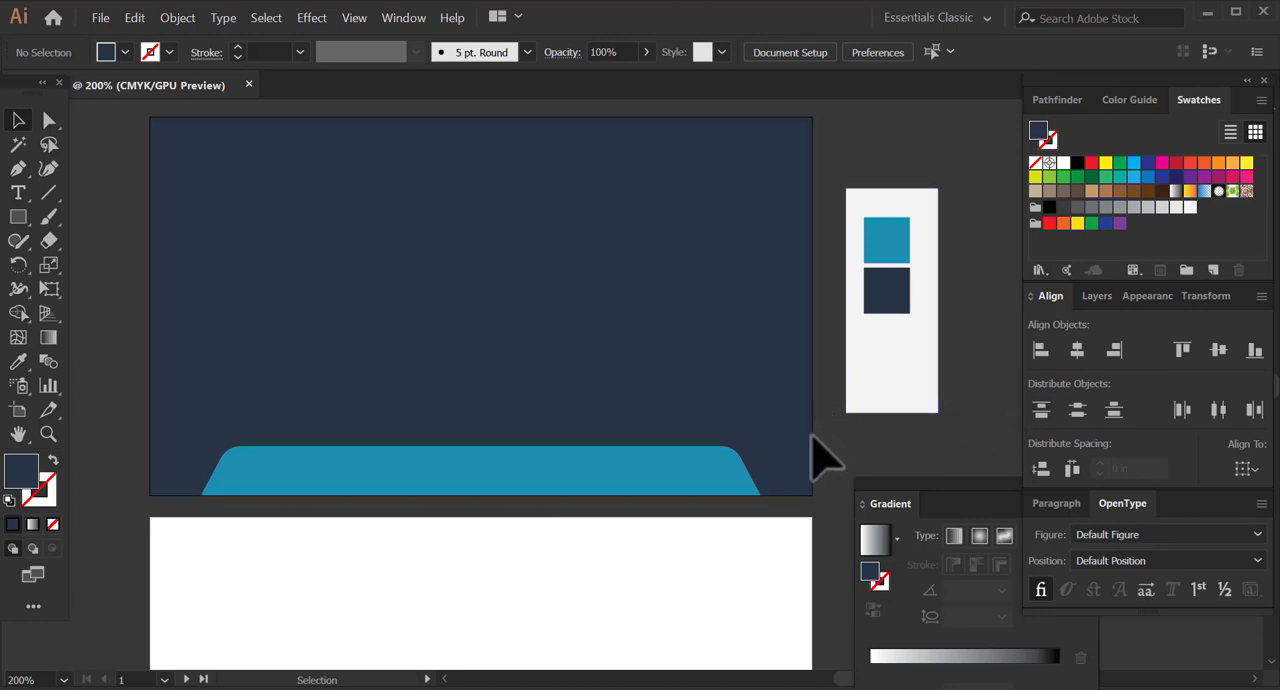
Darken the background rectangle's fill to the near-black navy colour 0E161E.
left_click(772, 410)
double_click(28, 477)
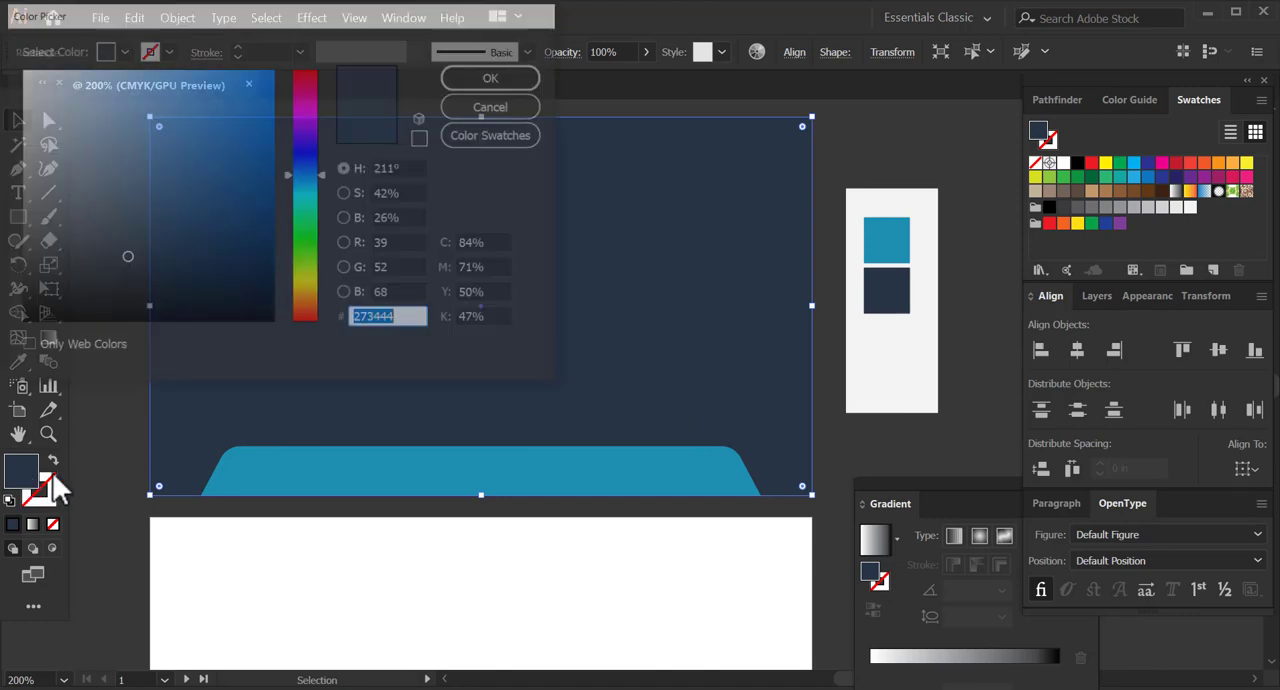
left_click_drag(139, 268, 157, 294)
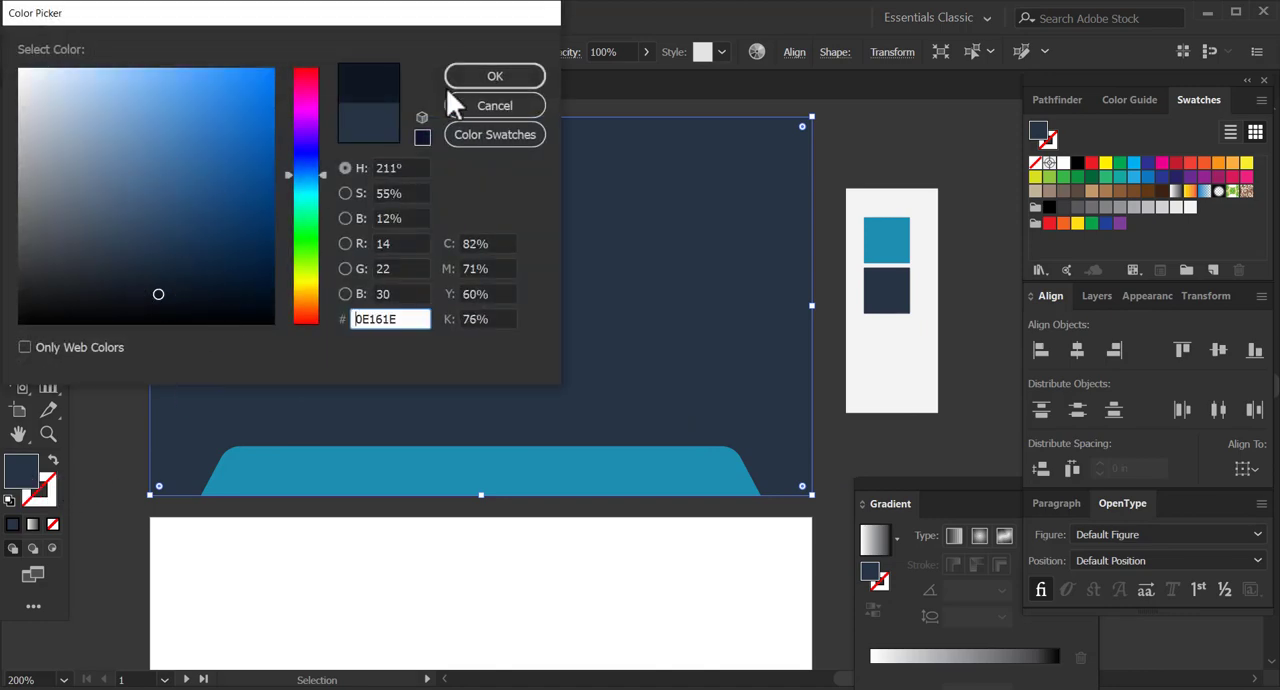
left_click(495, 78)
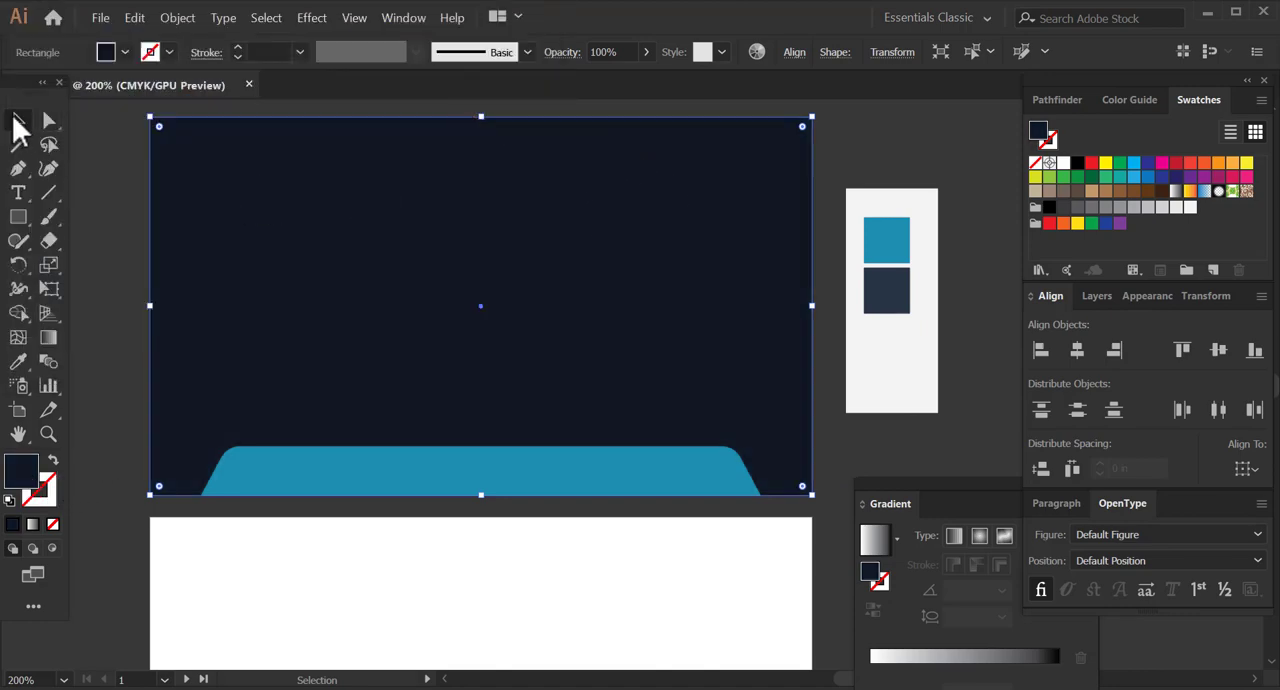
Change the teal trapezoid's fill on the first artboard to the bright cyan 00FFFF and deselect it.
left_click(528, 488)
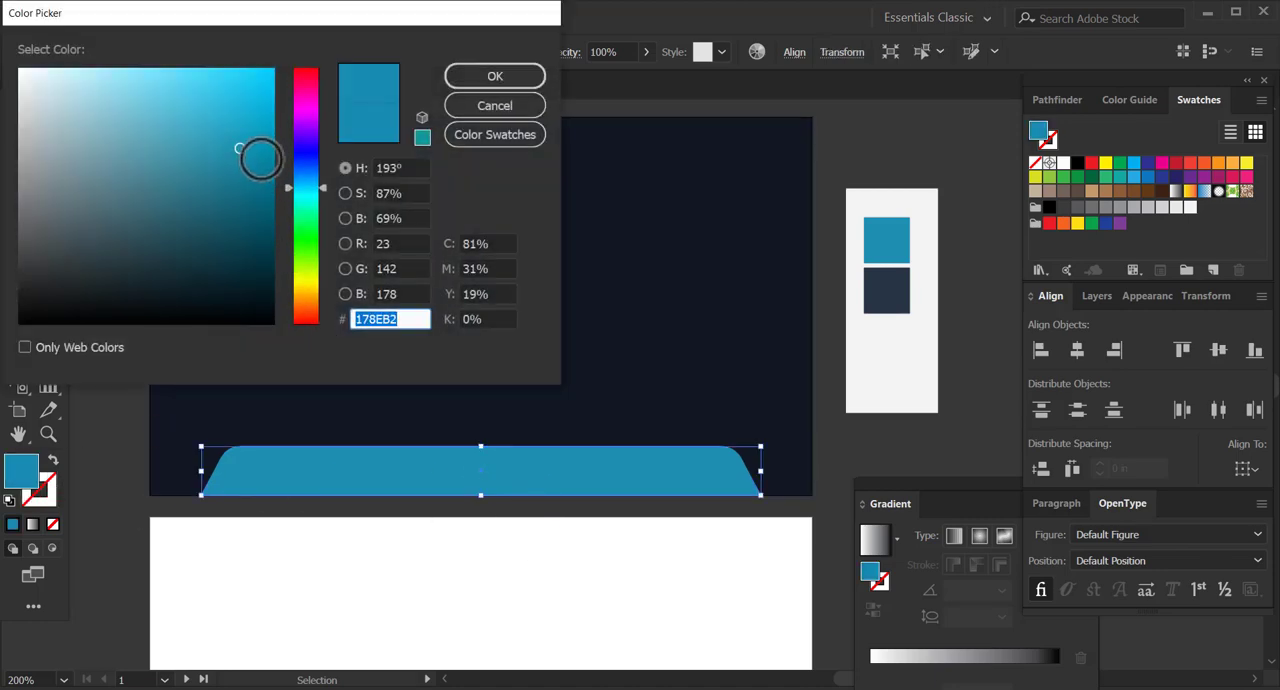
left_click_drag(251, 150, 264, 103)
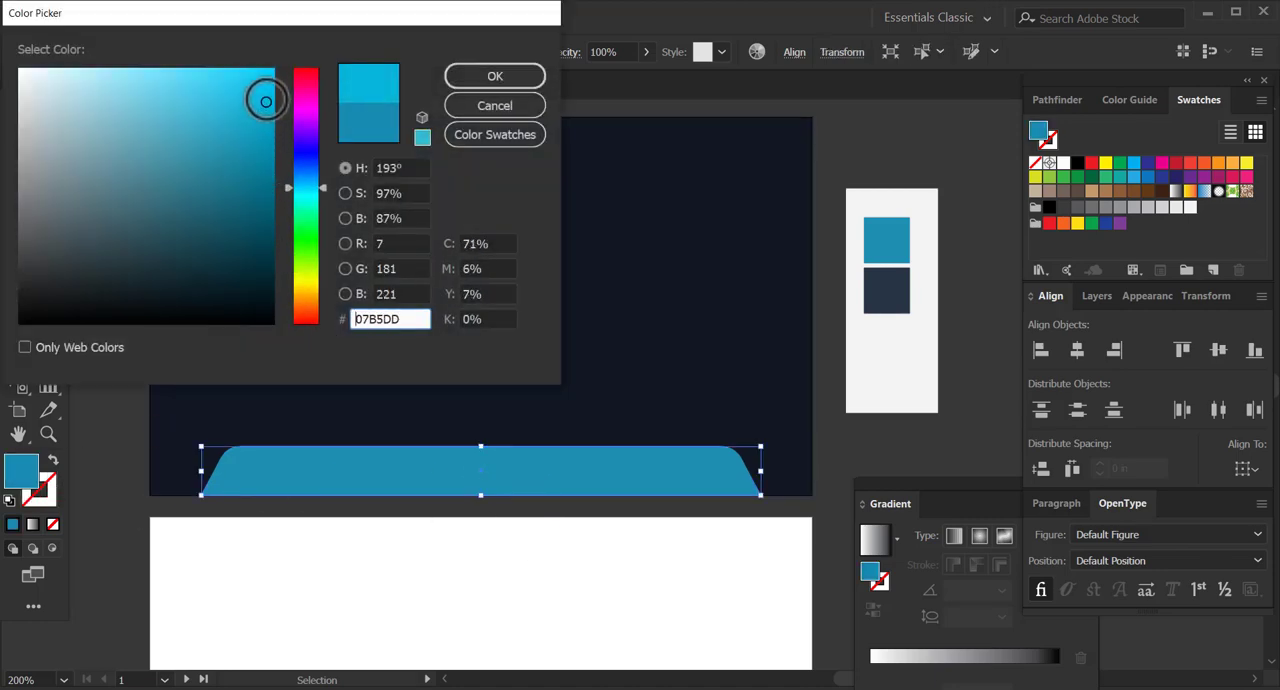
left_click_drag(323, 188, 323, 197)
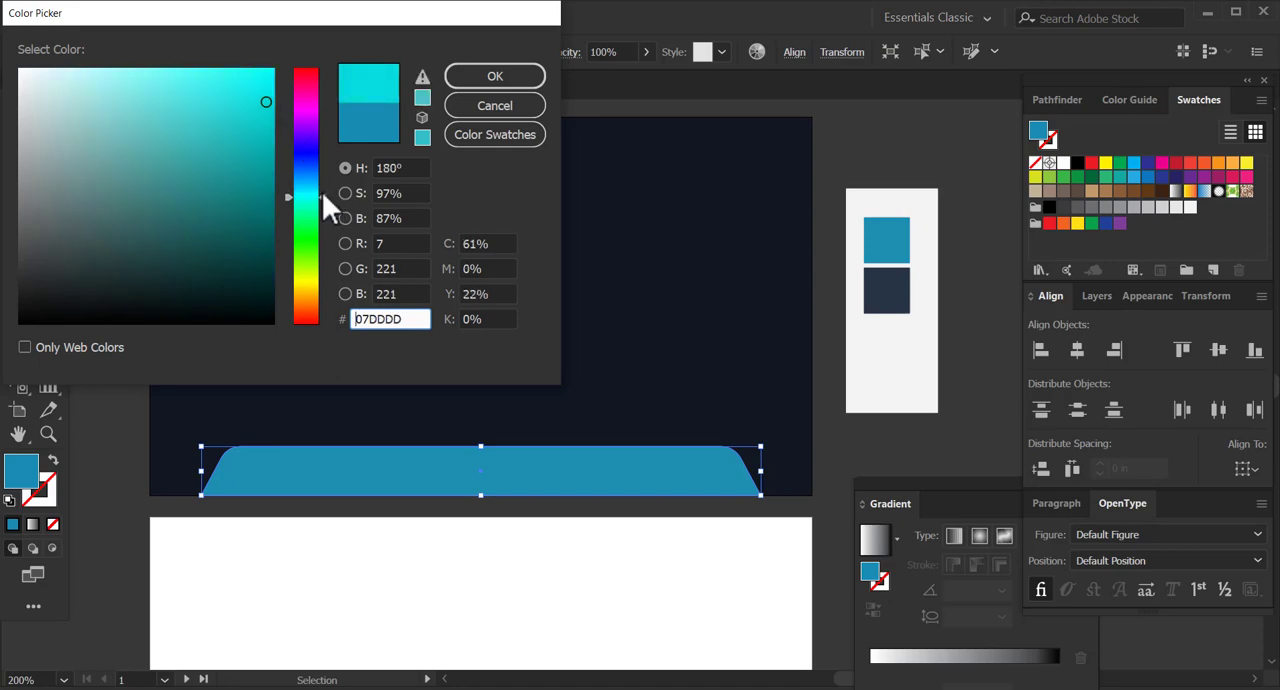
left_click_drag(266, 101, 276, 67)
left_click(472, 79)
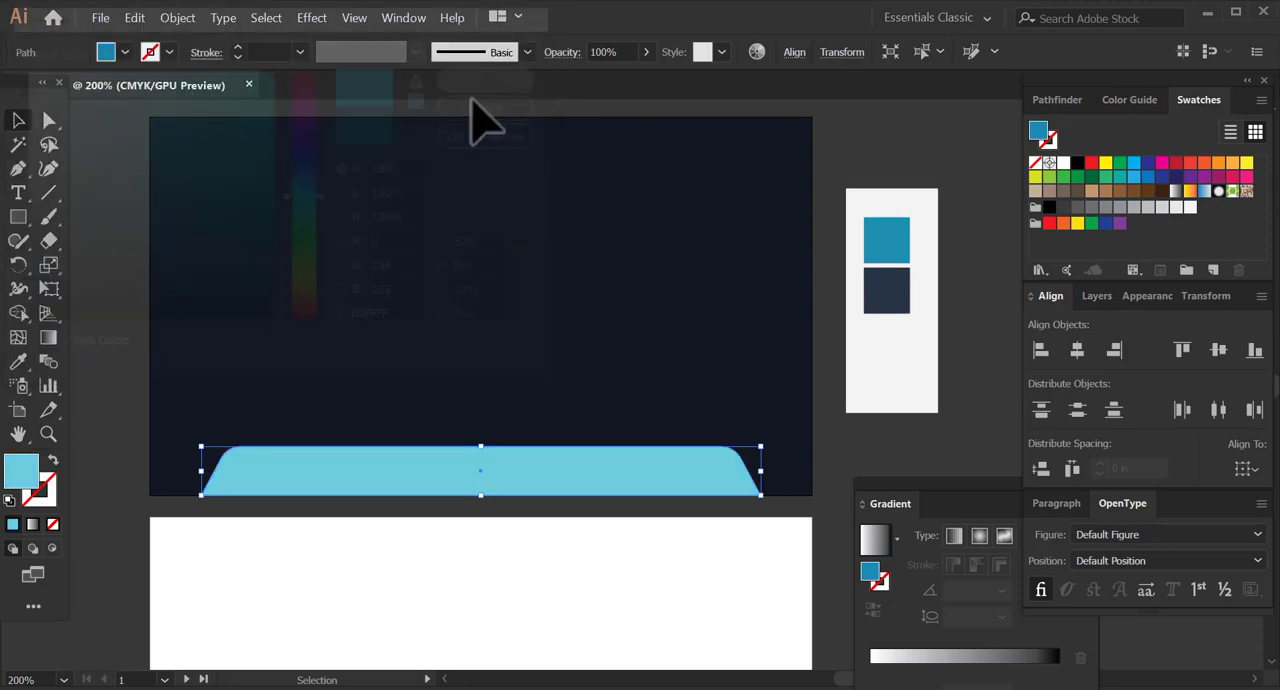
left_click(840, 174)
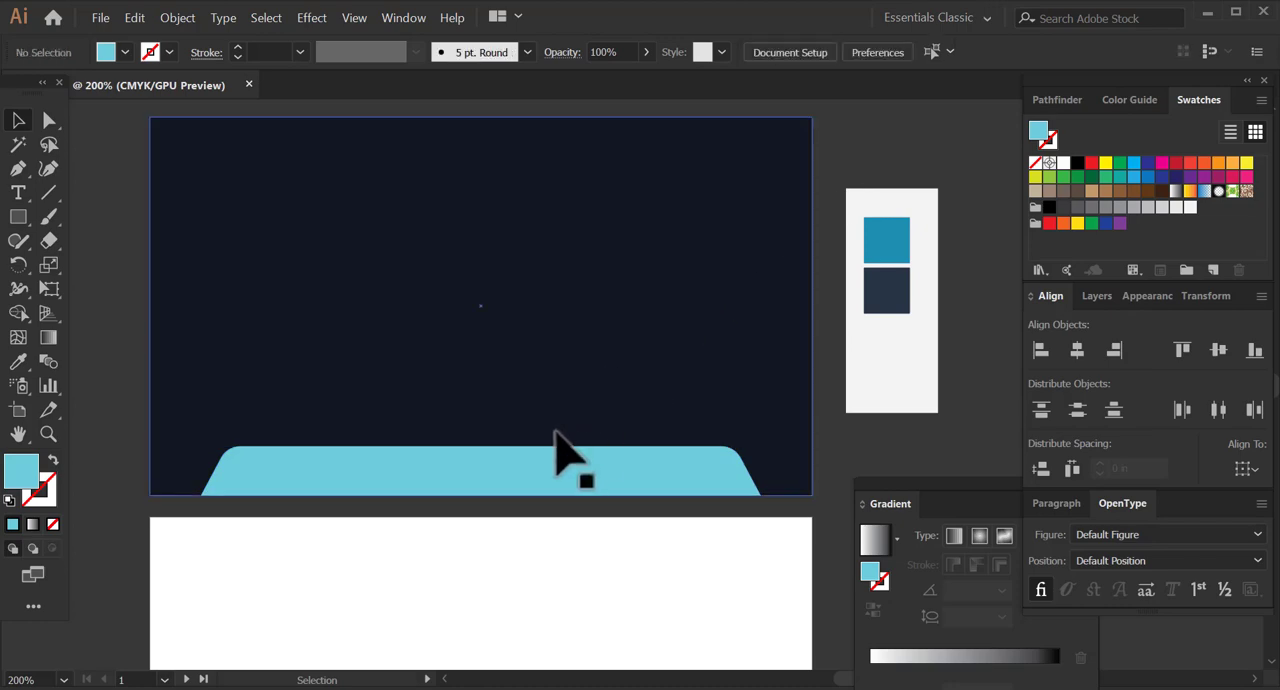
Change the trapezoid's fill to the lighter aqua 3BFFF5 and deselect it.
left_click(523, 480)
double_click(14, 476)
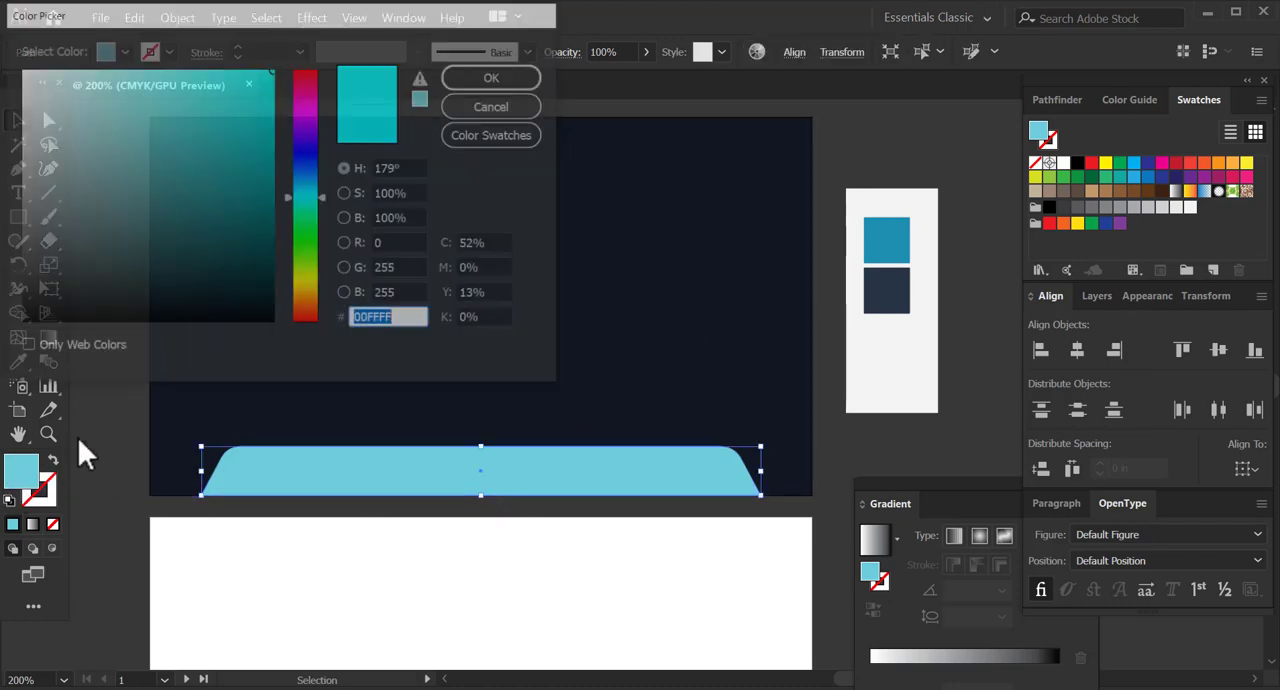
left_click(253, 124)
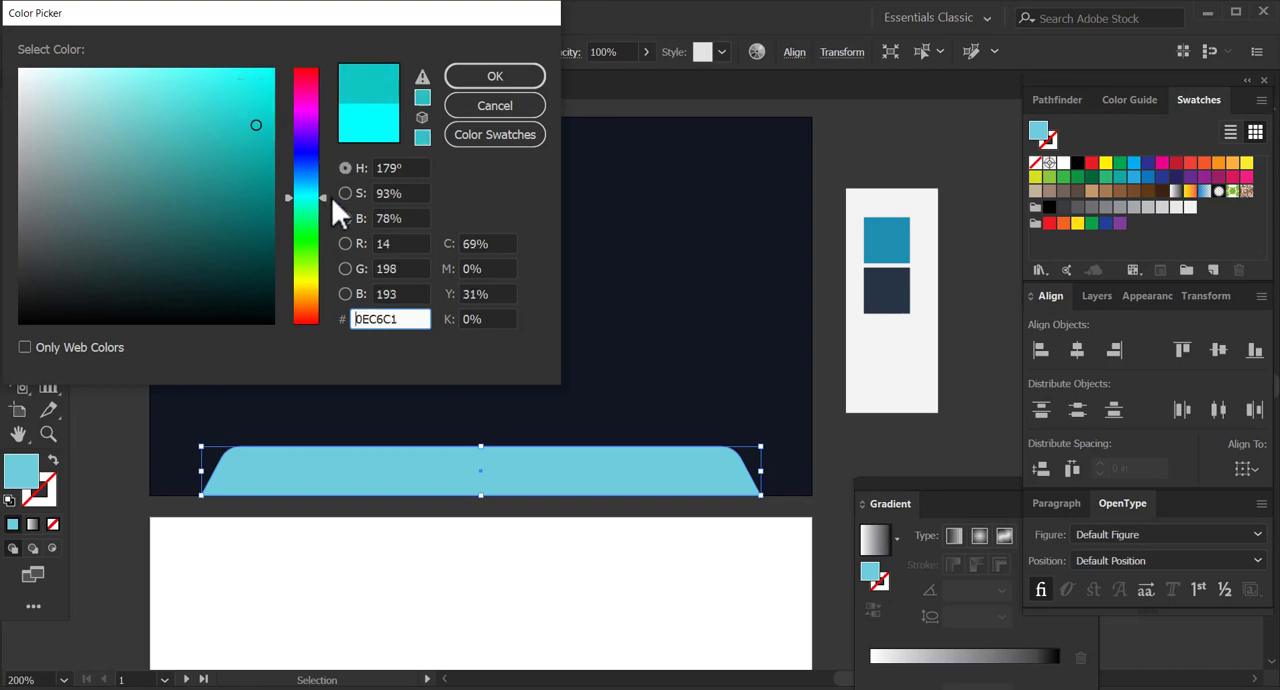
left_click_drag(320, 199, 322, 193)
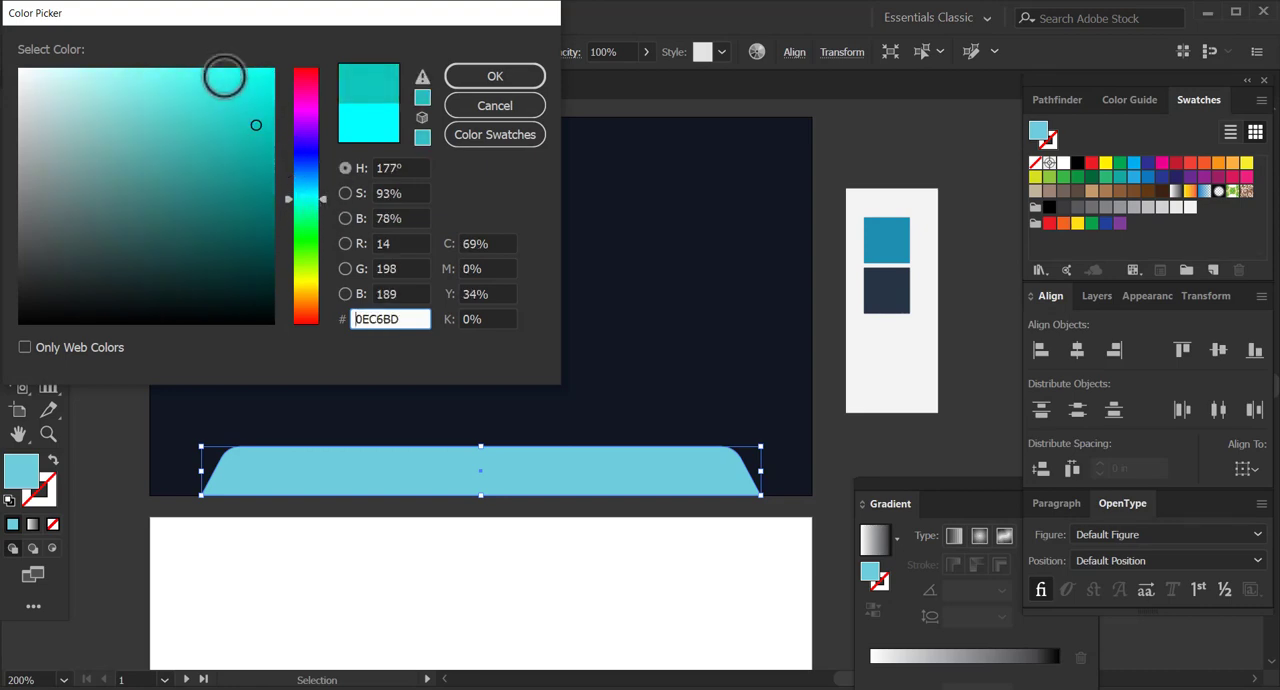
mouse_move(223, 63)
left_mouse_down()
mouse_move(246, 88)
mouse_move(217, 50)
left_mouse_up()
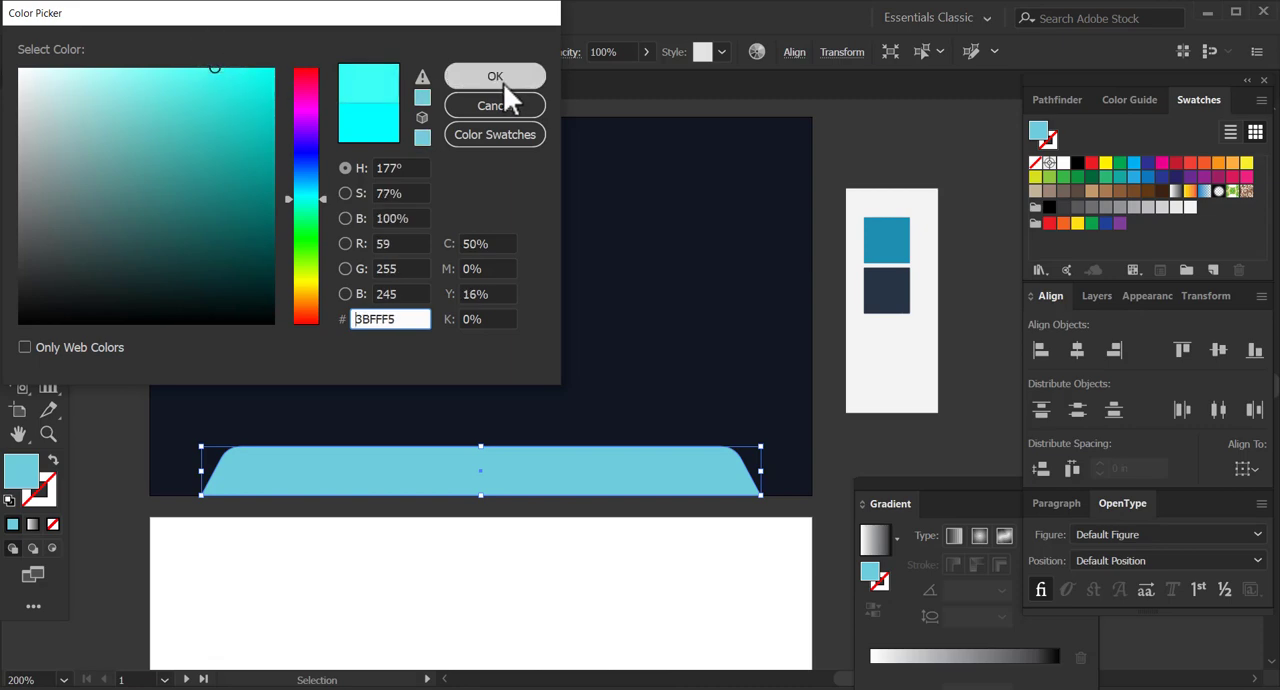
left_click(503, 83)
left_click(845, 478)
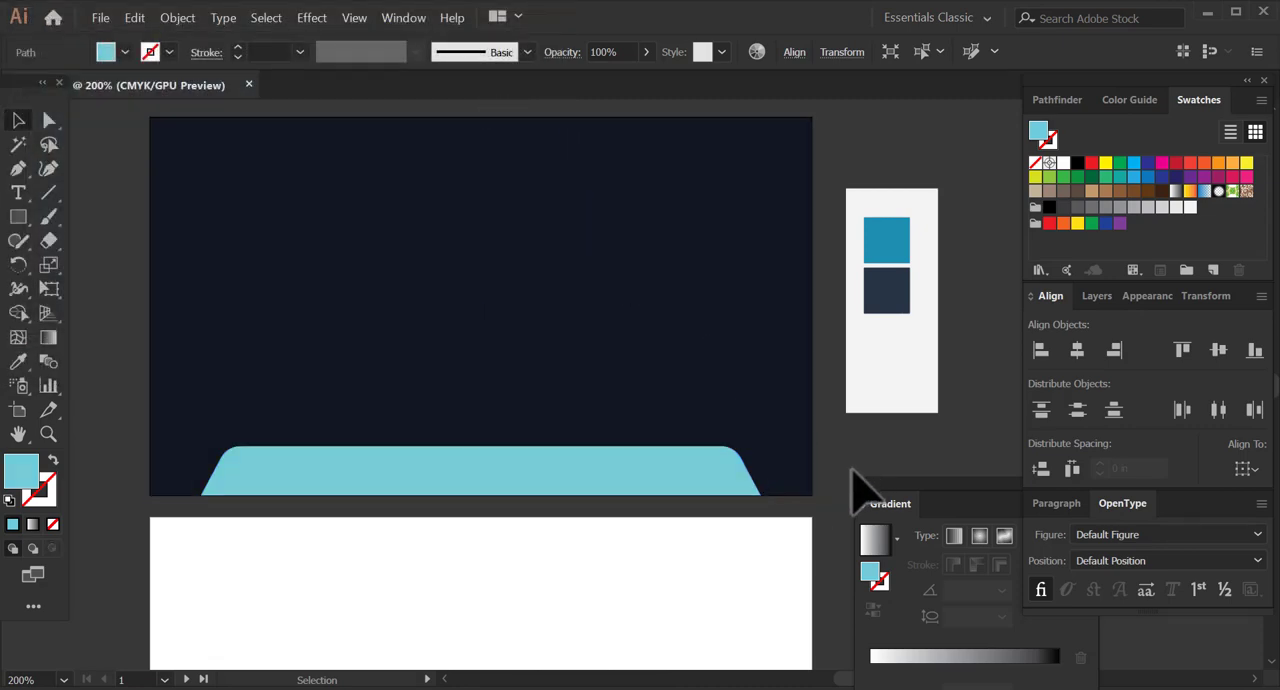
Try 00E7FF as the trapezoid's fill, replace it with the CMYK Cyan swatch and deselect the shape.
left_click(698, 483)
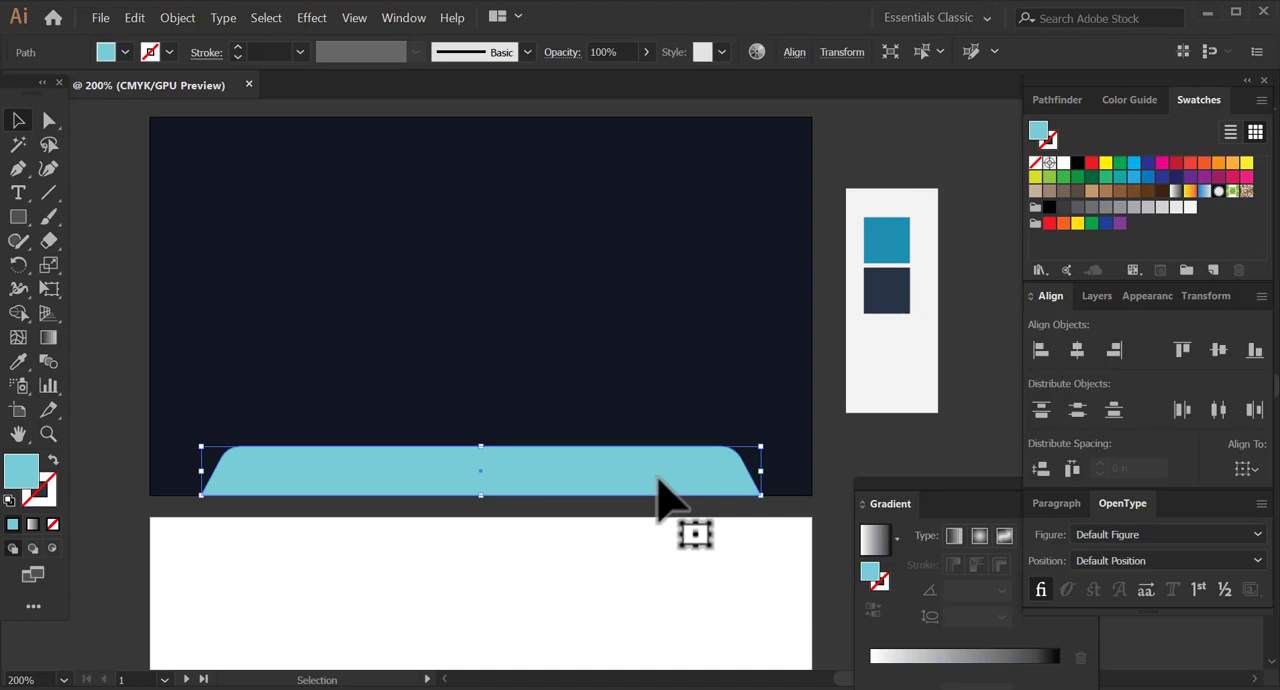
double_click(22, 478)
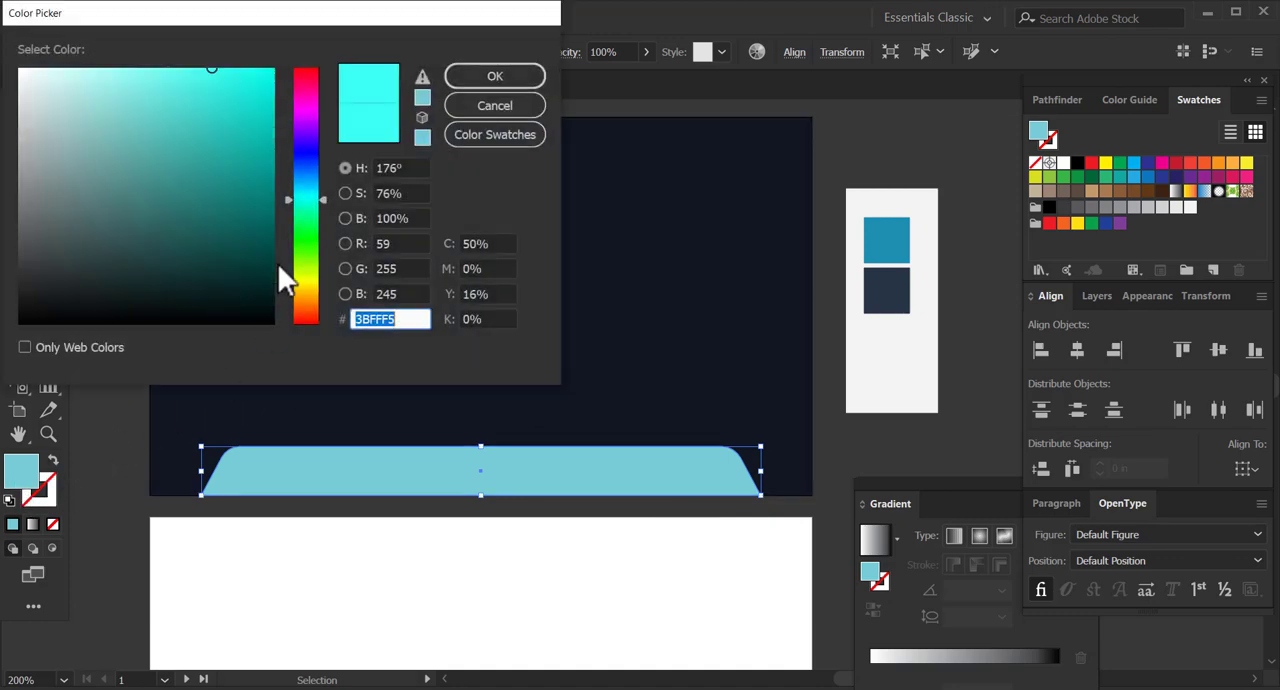
left_click_drag(305, 181, 294, 186)
left_click_drag(236, 112, 274, 68)
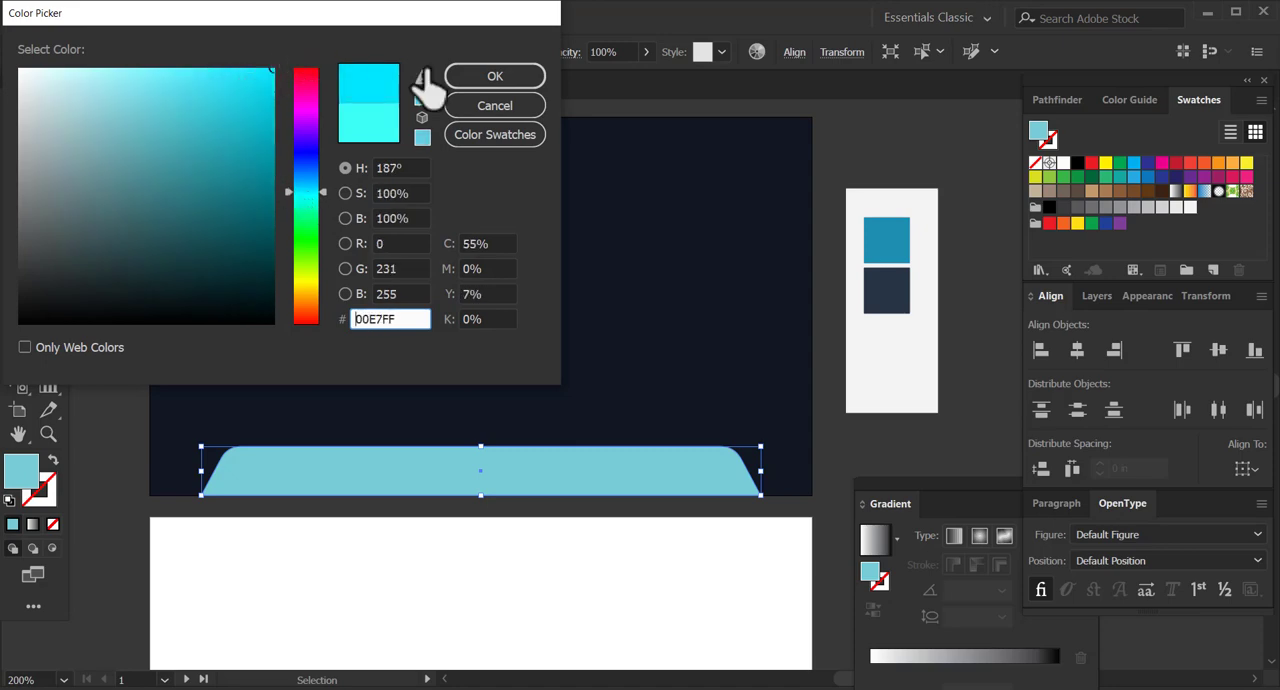
left_click(482, 80)
left_click(1134, 163)
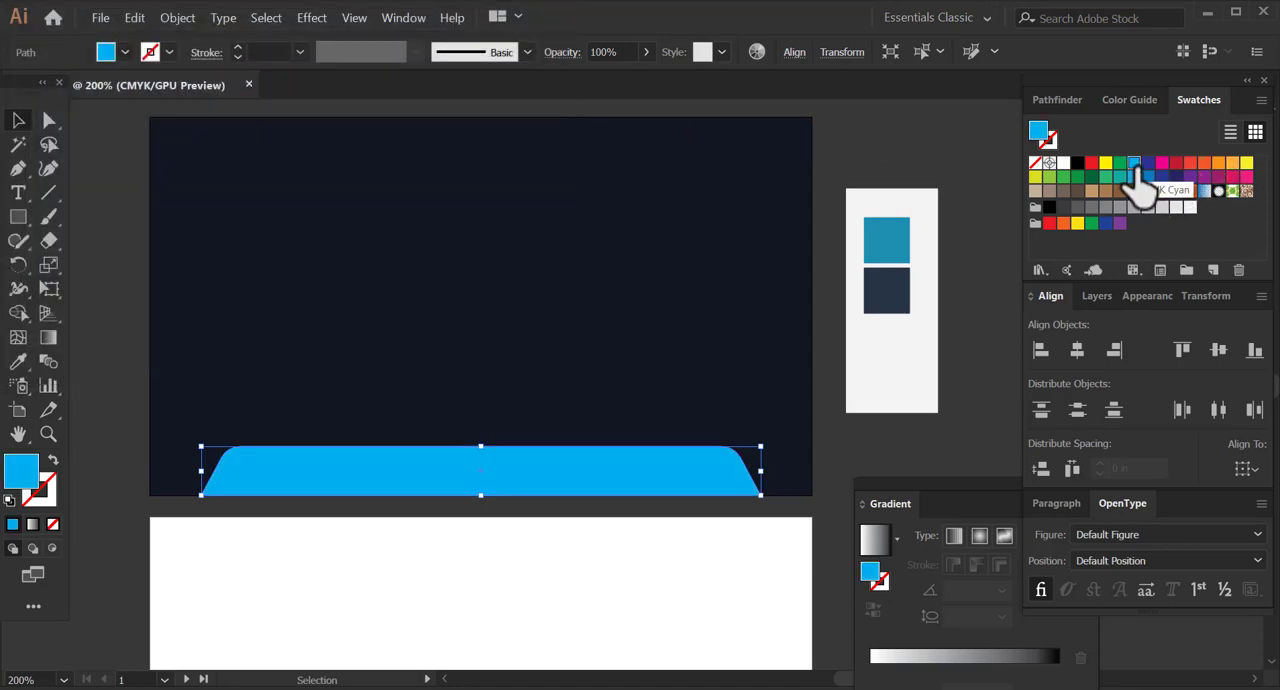
left_click(905, 462)
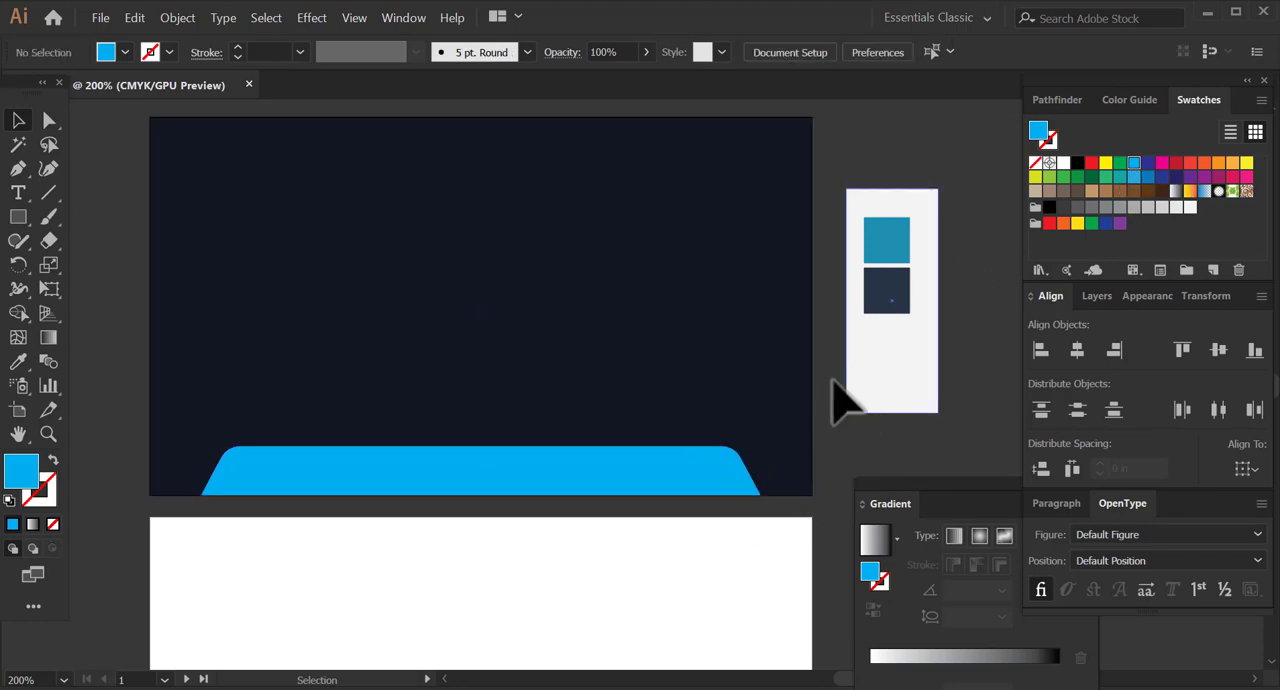
Delete the colour palette beside the first artboard, including its light panel and both colour squares.
left_click(888, 250)
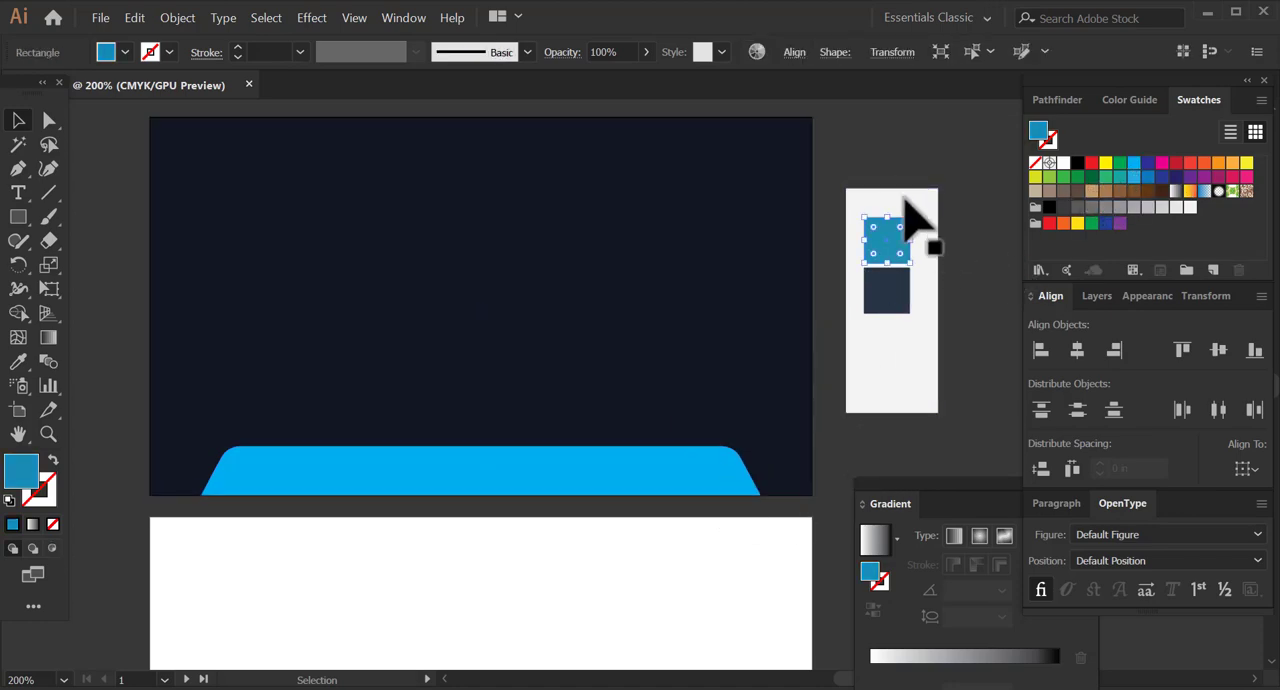
left_click_drag(841, 171, 981, 397)
key("Delete")
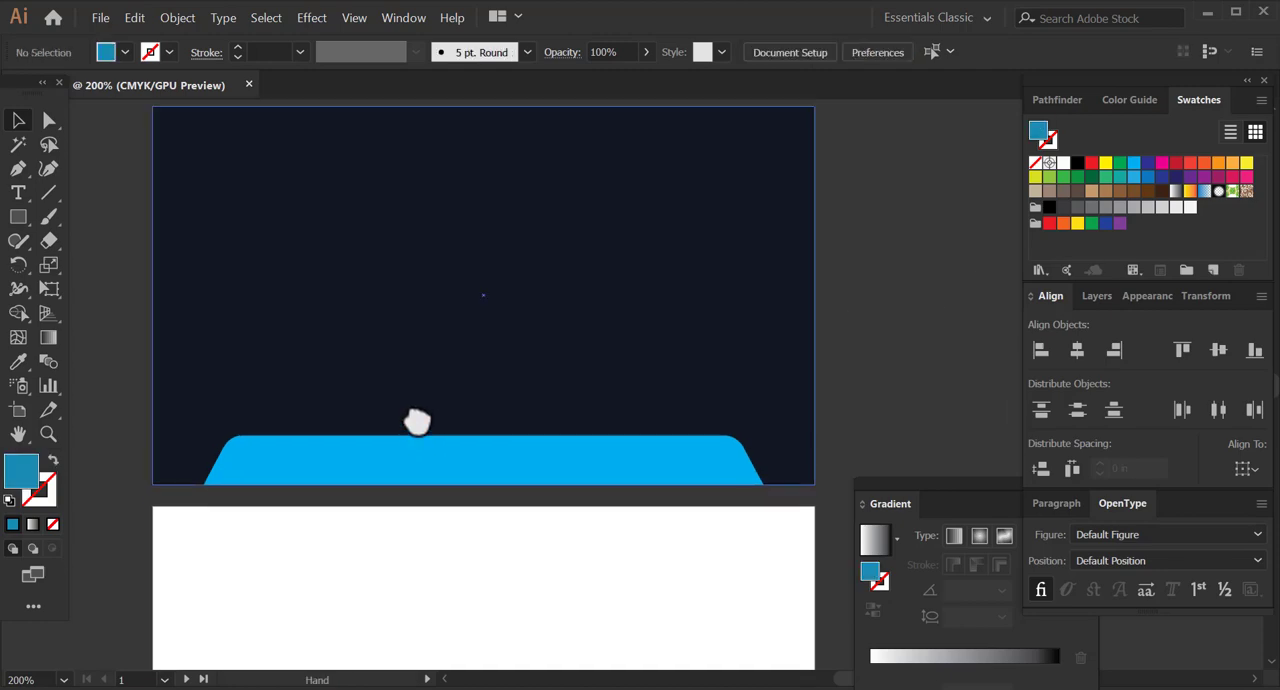
Duplicate the navy background rectangle and position the copy roughly over the second artboard.
left_click_drag(417, 424, 421, 366)
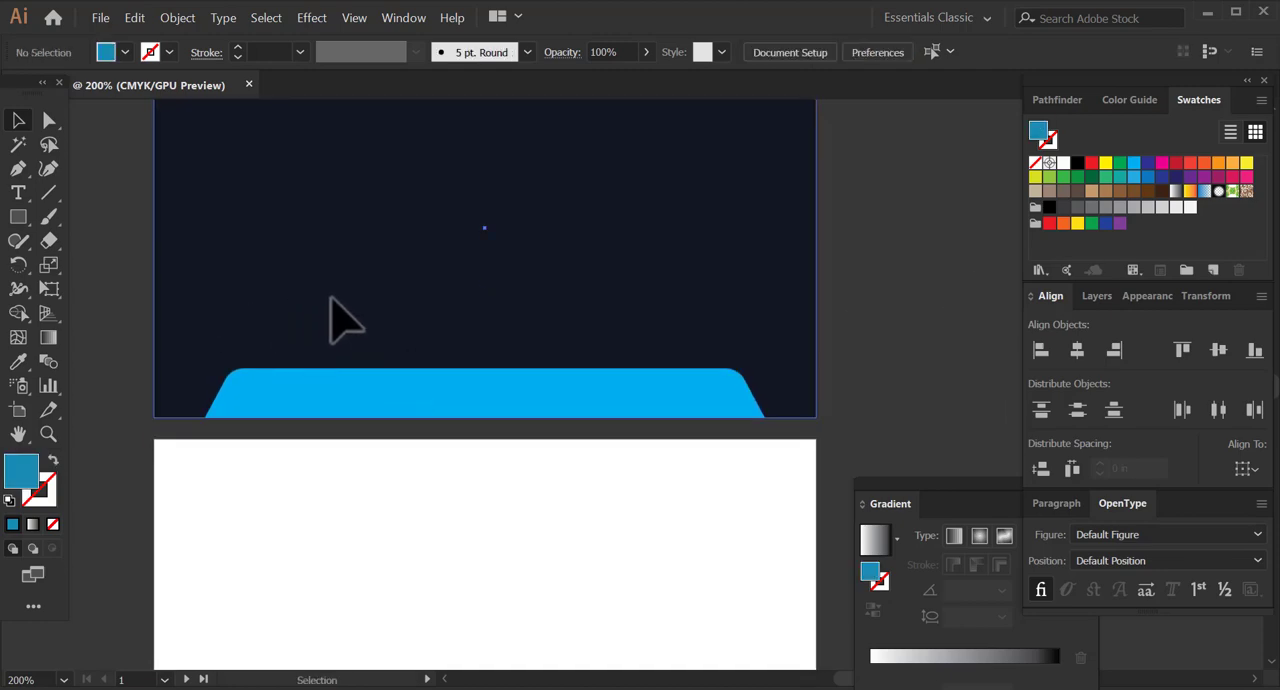
left_click(654, 269)
left_click_drag(708, 284, 700, 555)
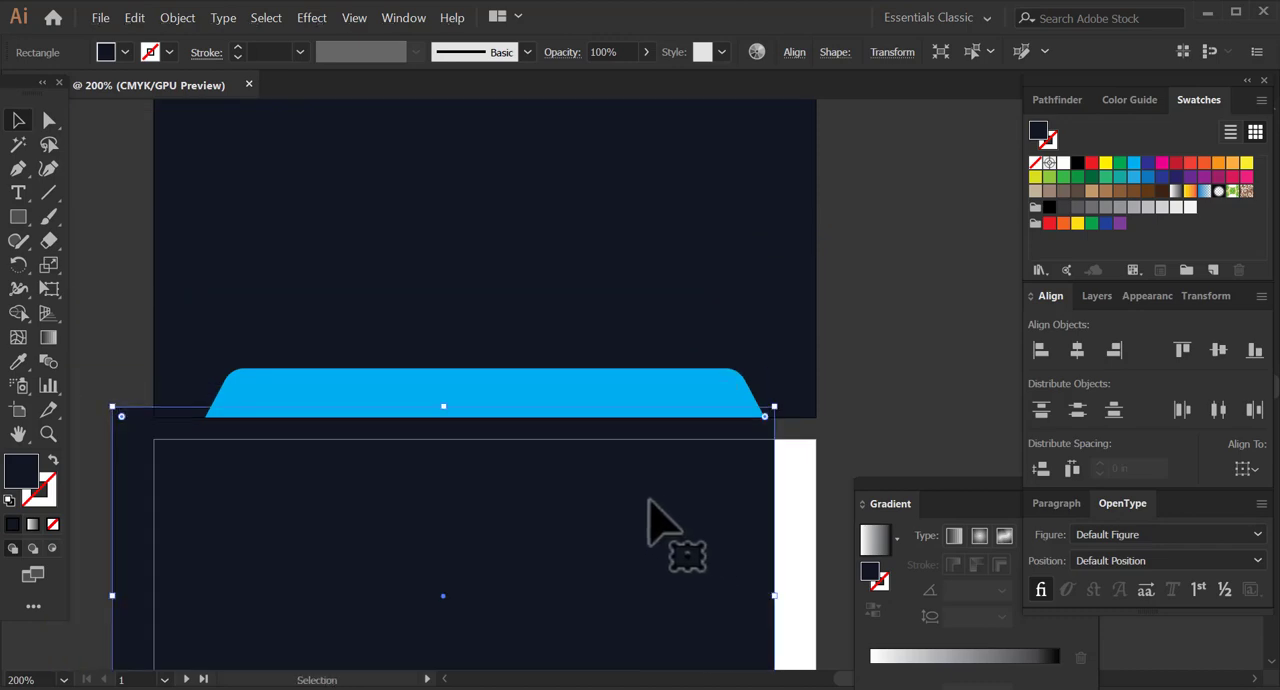
left_click_drag(510, 528, 546, 355)
left_click_drag(617, 405, 702, 405)
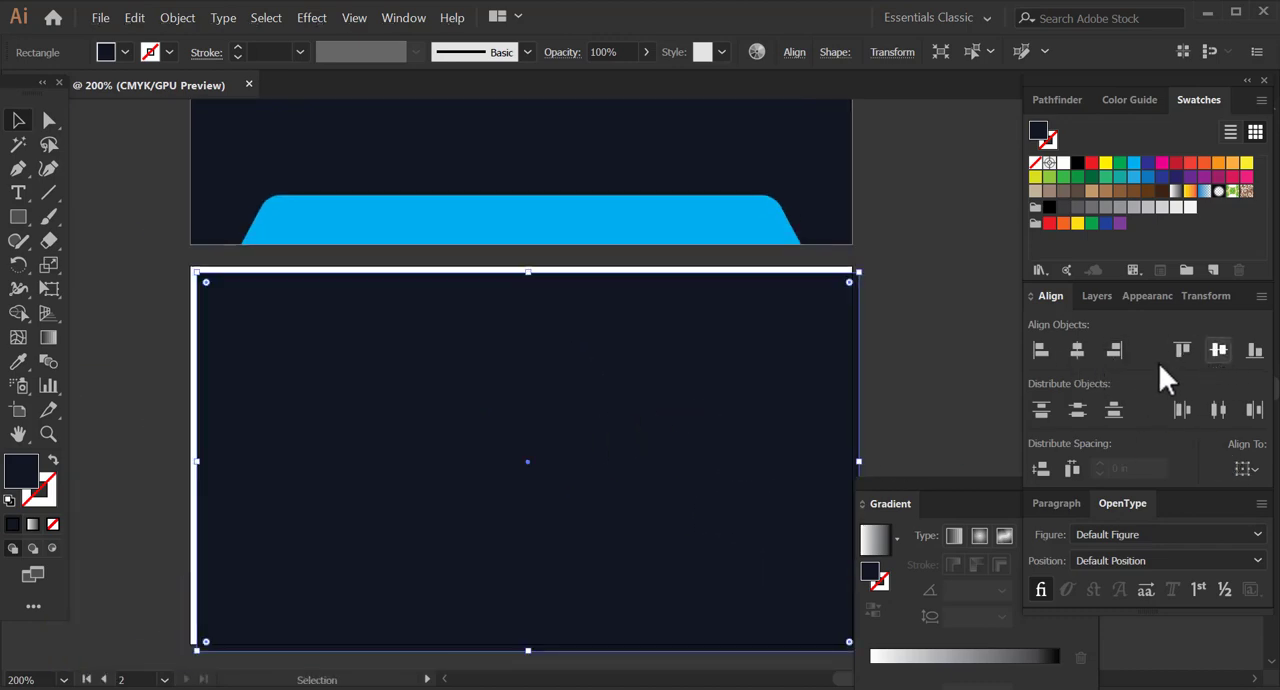
left_click(888, 392)
Align the copied navy rectangle to the artboard, centring it vertically and horizontally on the second artboard.
left_click(743, 381)
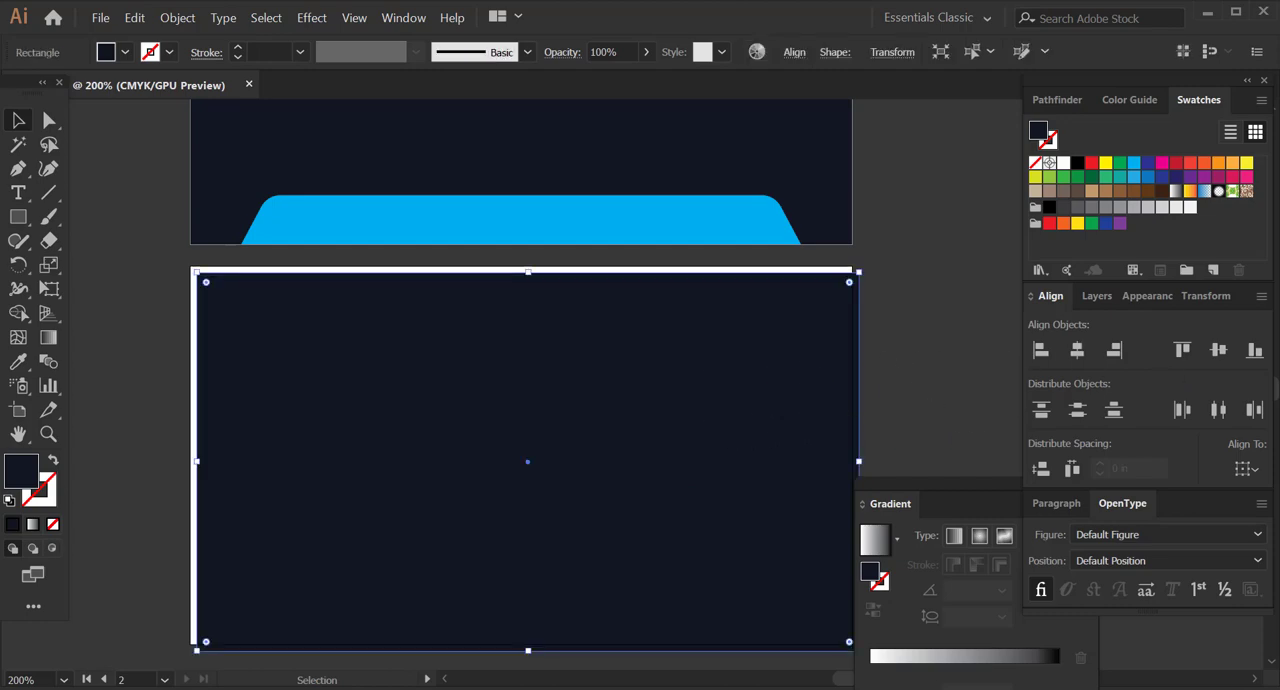
left_click(1245, 470)
left_click(1209, 537)
left_click(1220, 350)
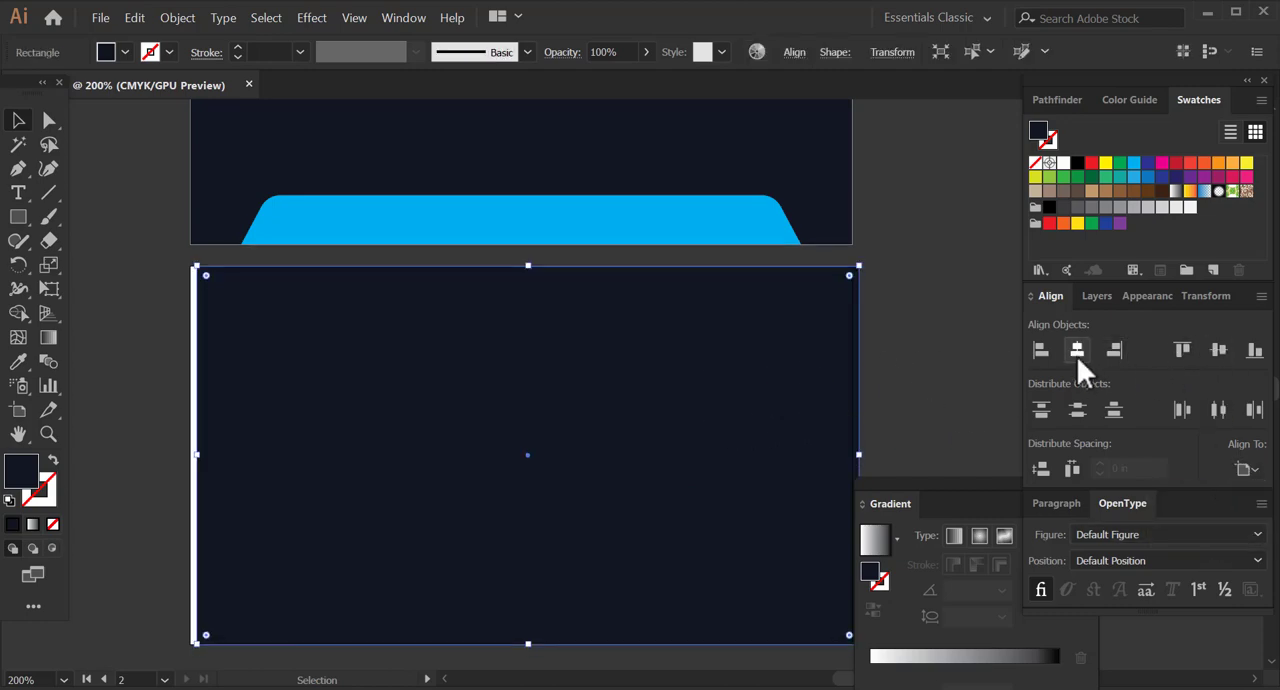
left_click(1077, 355)
left_click(884, 348)
Narrow the second artboard's navy rectangle from its right edge so that it covers only the left half.
key("space")
left_click_drag(382, 375, 422, 376)
left_click_drag(427, 438, 426, 417)
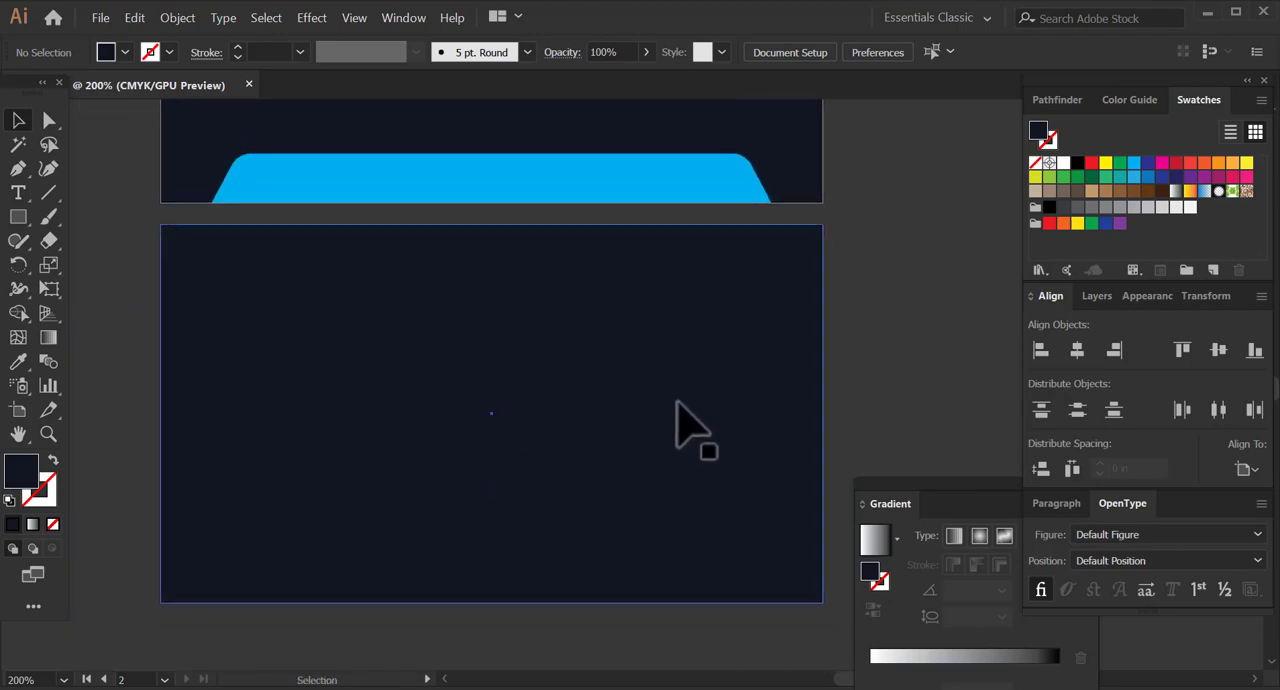
left_click(800, 412)
left_click_drag(822, 414, 497, 441)
left_click(871, 423)
Draw a small square on the white right half of the second artboard.
key("space")
left_click_drag(520, 343, 500, 466)
scroll(538, 435, "down", 5)
key("m")
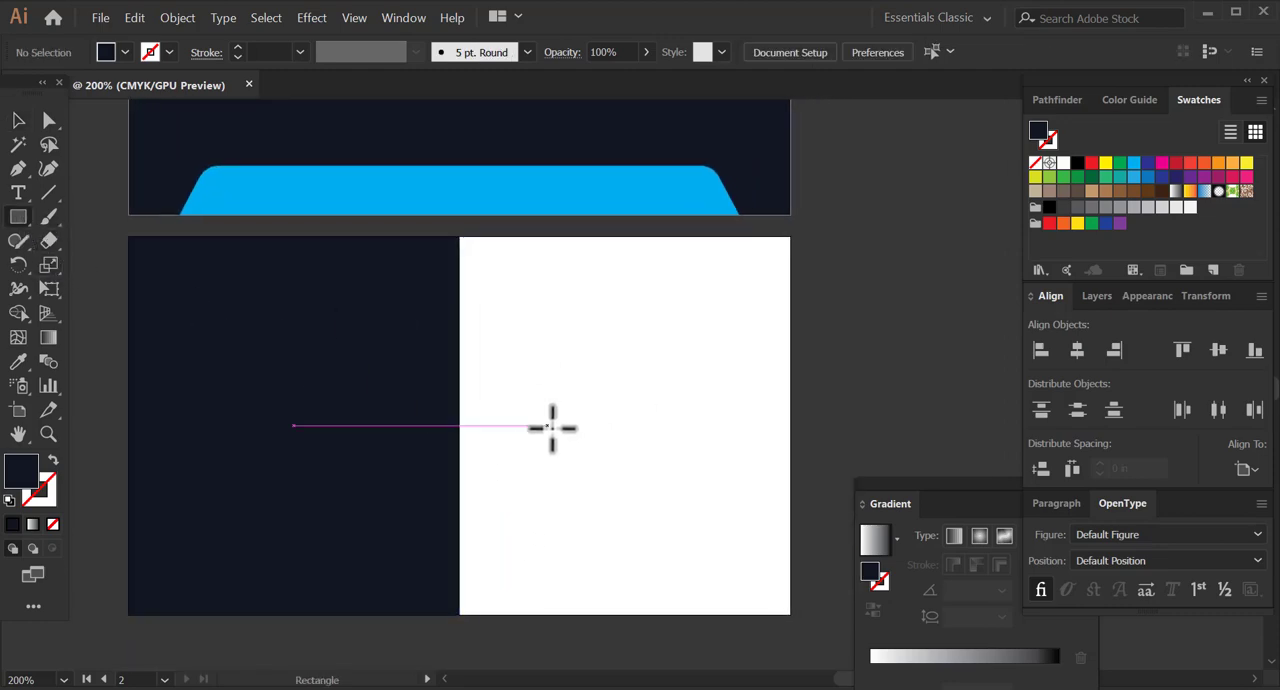
left_click_drag(561, 426, 646, 474)
key("v")
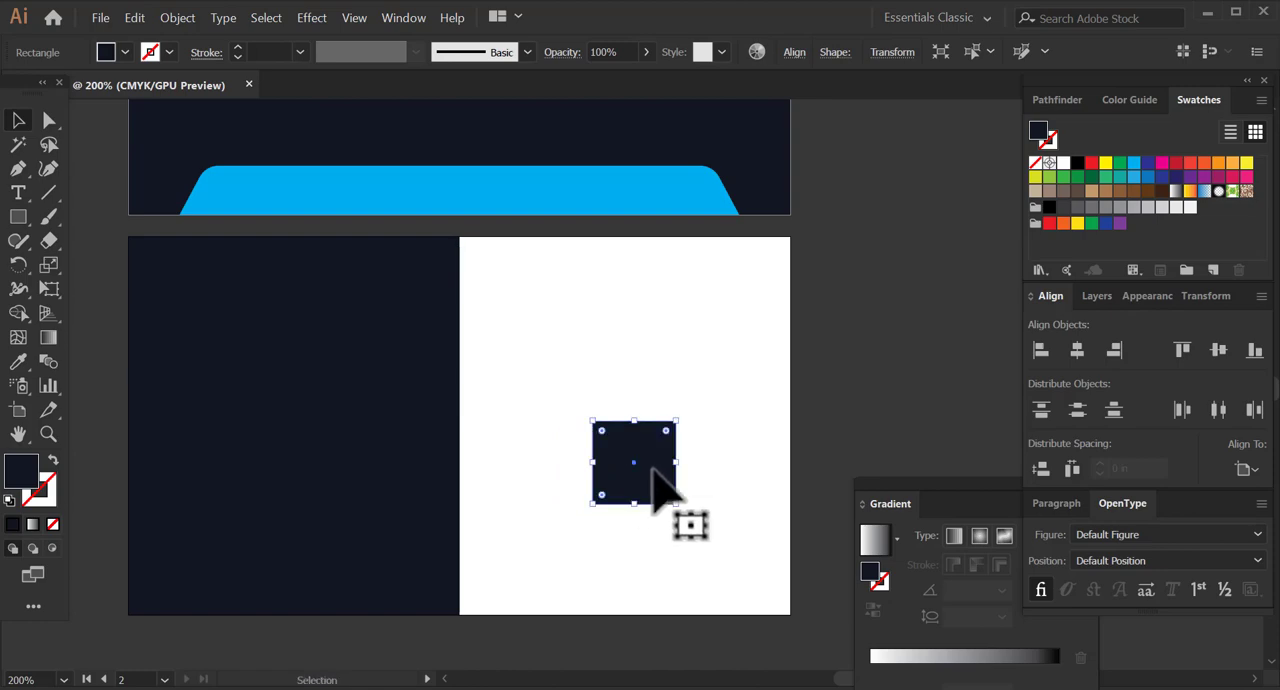
Test the lightest grey swatch on the small square, fill it with a slightly darker light grey swatch instead and deselect it.
left_click(1189, 208)
left_click(510, 498)
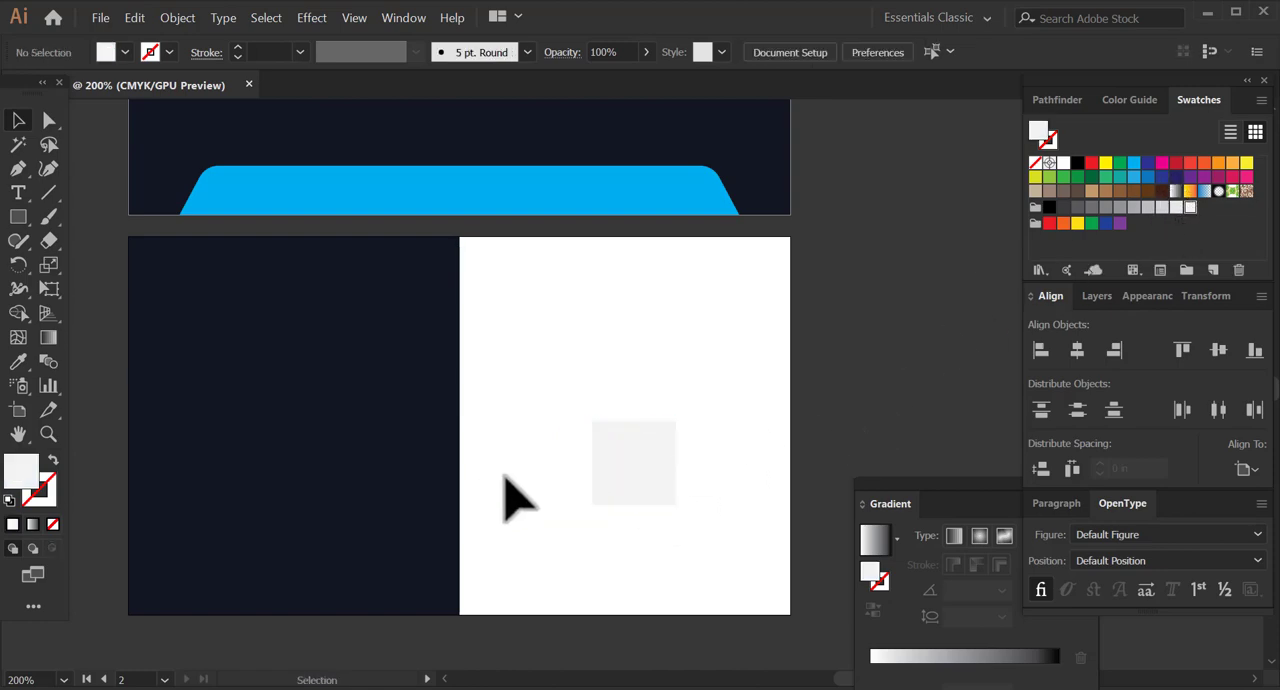
left_click(640, 485)
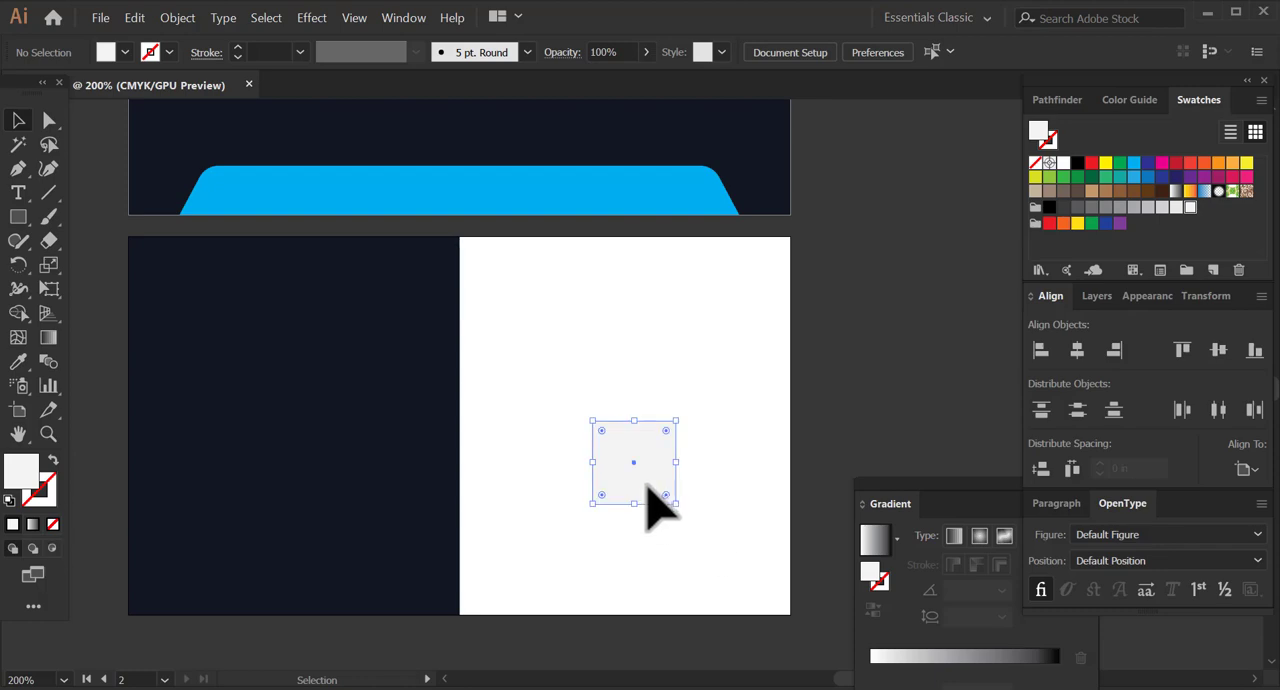
left_click(1162, 208)
left_click(692, 455)
mouse_move(629, 446)
left_mouse_down()
mouse_move(628, 412)
mouse_move(627, 458)
left_mouse_up()
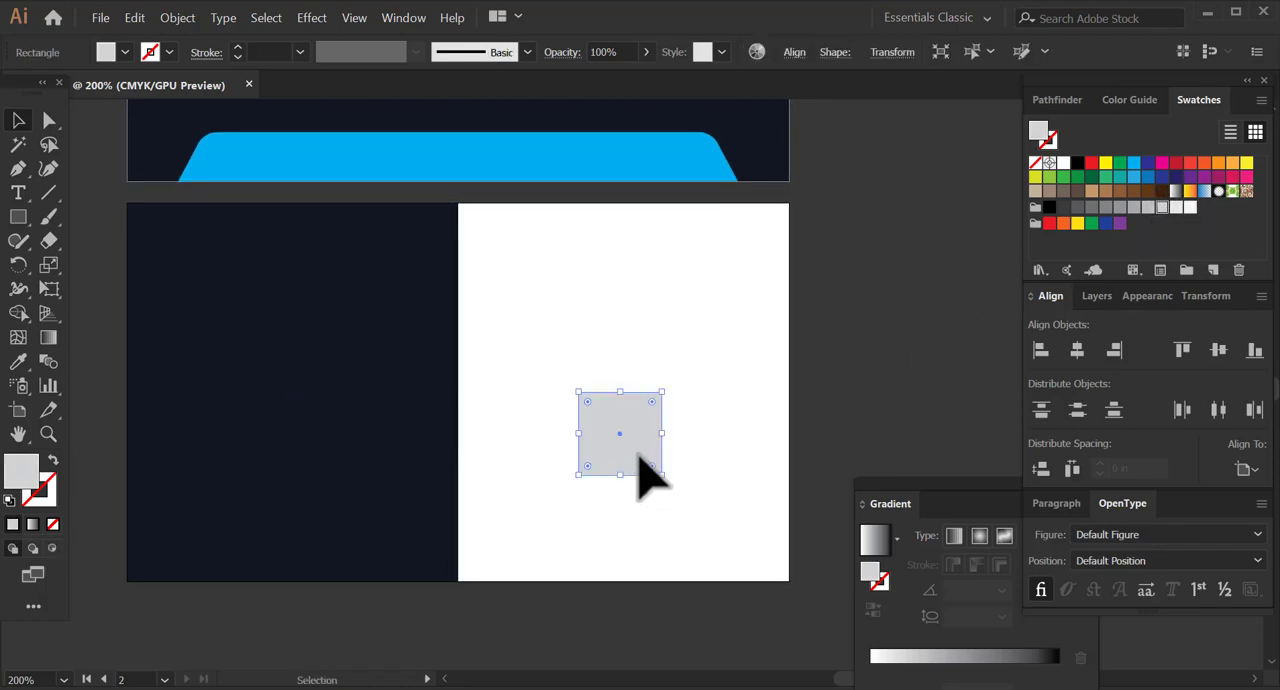
left_click(829, 423)
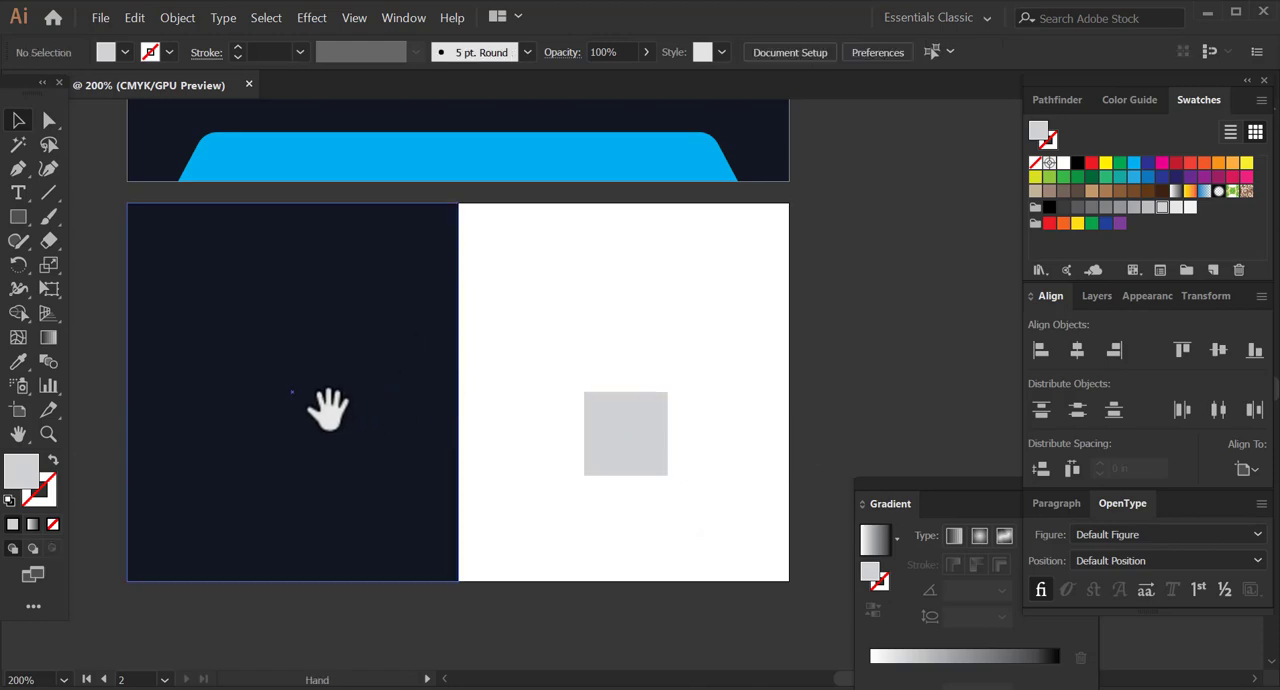
Move the grey square slightly lower on the white half of the second artboard and deselect it.
left_click_drag(329, 403, 381, 394)
left_click_drag(545, 428, 484, 423)
left_click_drag(604, 457, 624, 468)
left_click(820, 443)
left_click_drag(347, 252, 403, 320)
left_click_drag(317, 312, 374, 428)
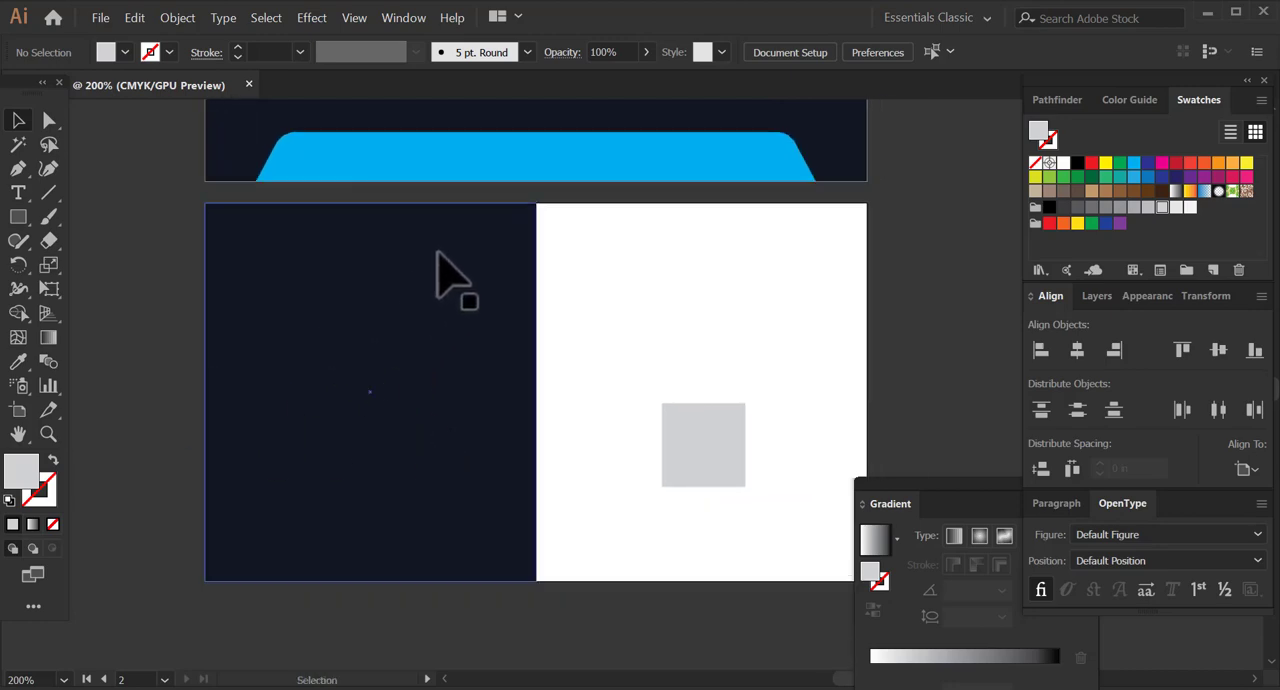
Duplicate the cyan trapezoid, rotate the copy 90° into a vertical bar and place it left of the second artboard.
left_click(587, 172)
left_click_drag(660, 170, 500, 391)
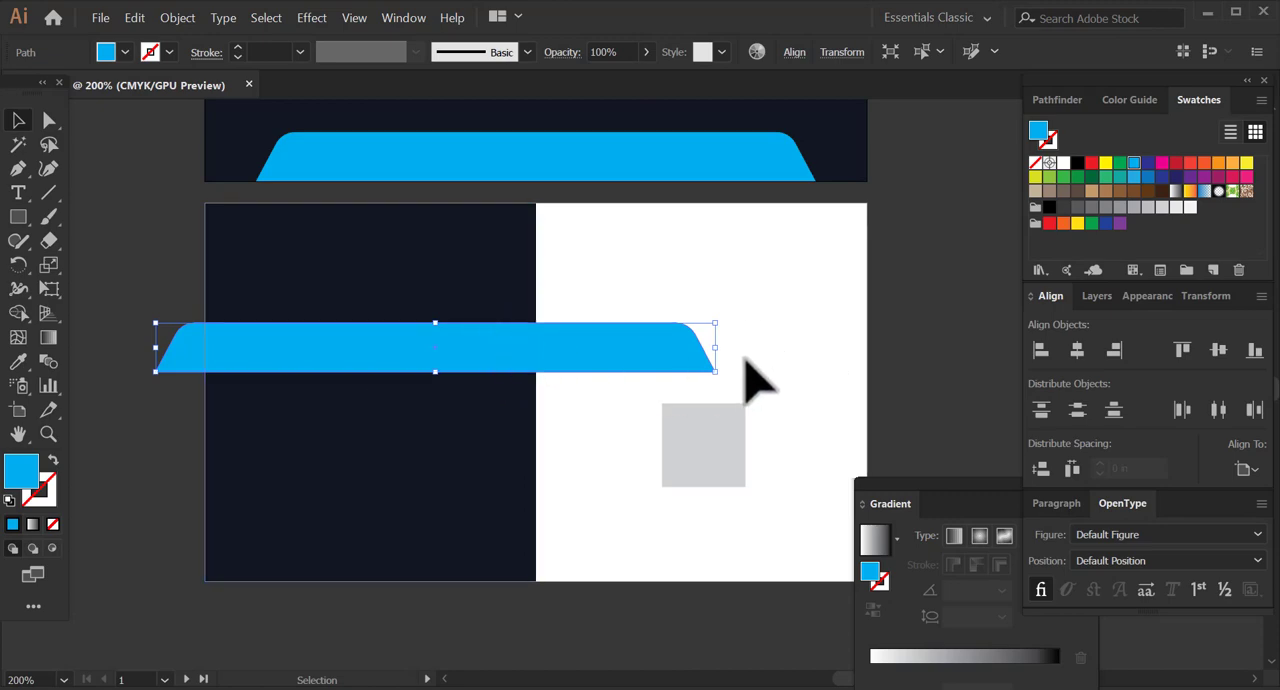
left_click_drag(724, 376, 390, 525)
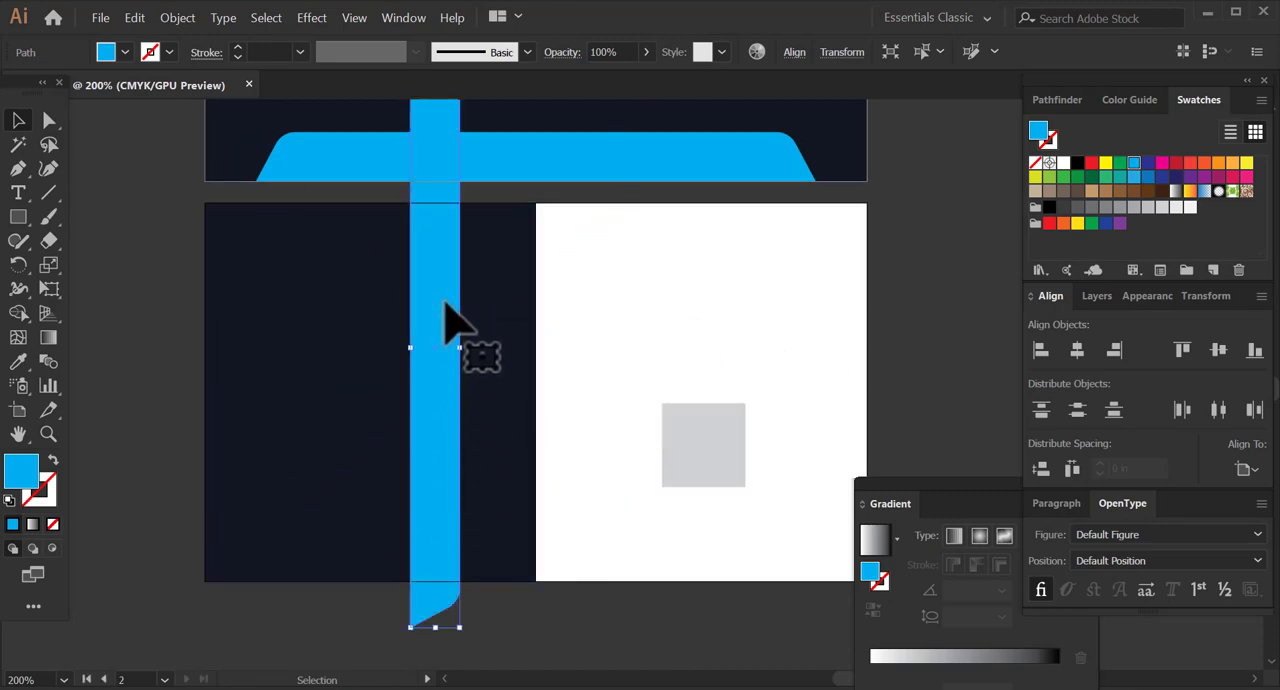
left_click_drag(449, 314, 425, 480)
left_click_drag(409, 434, 285, 370)
Shorten the vertical cyan bar by moving only its upper-end anchor points down.
key("a")
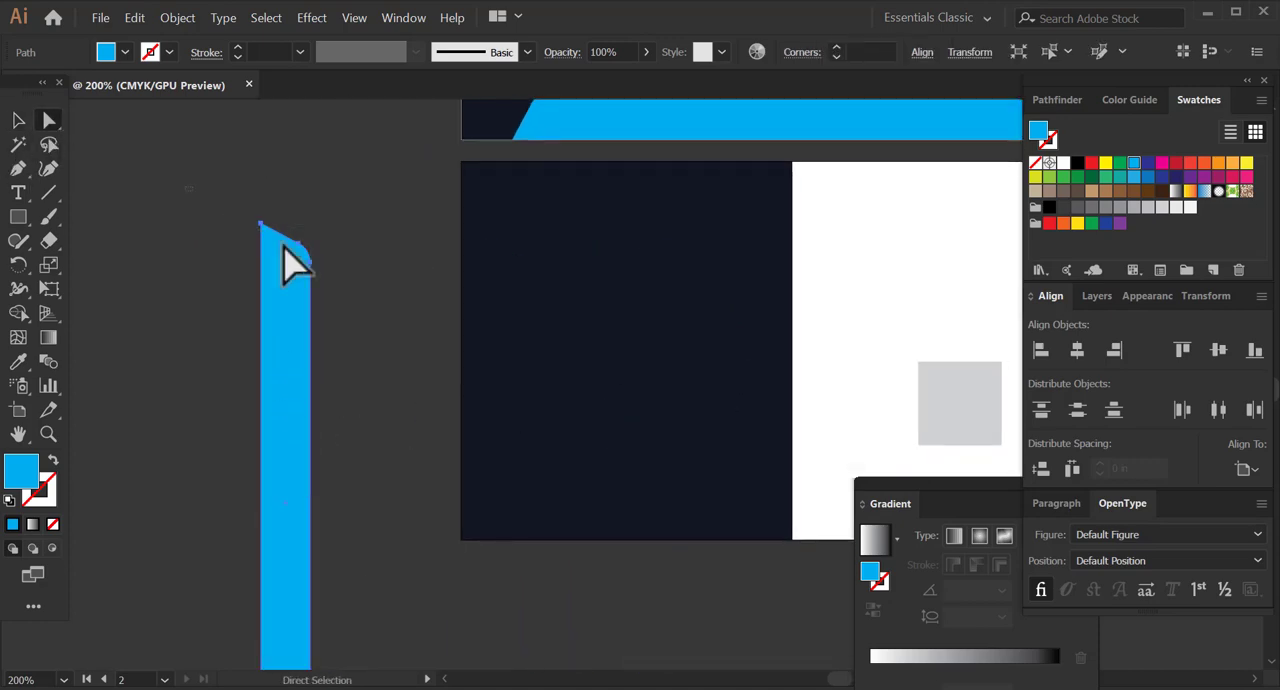
left_click(486, 438)
left_click(215, 212)
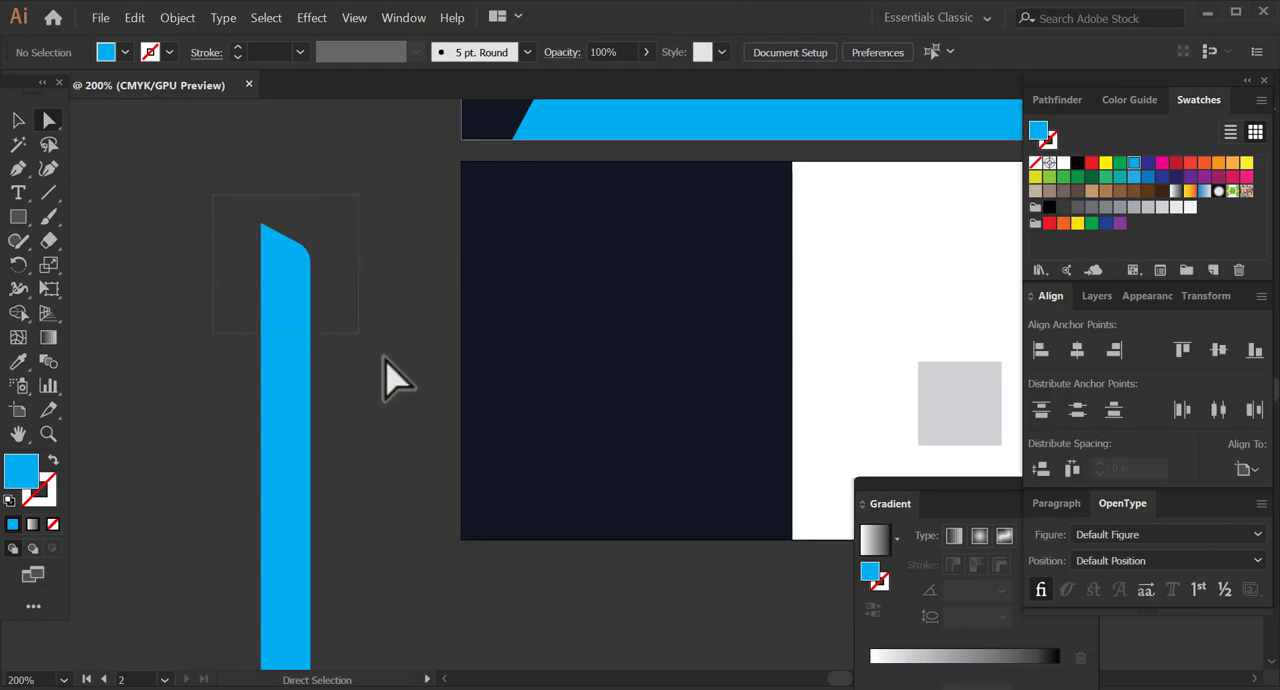
left_click_drag(384, 356, 316, 316)
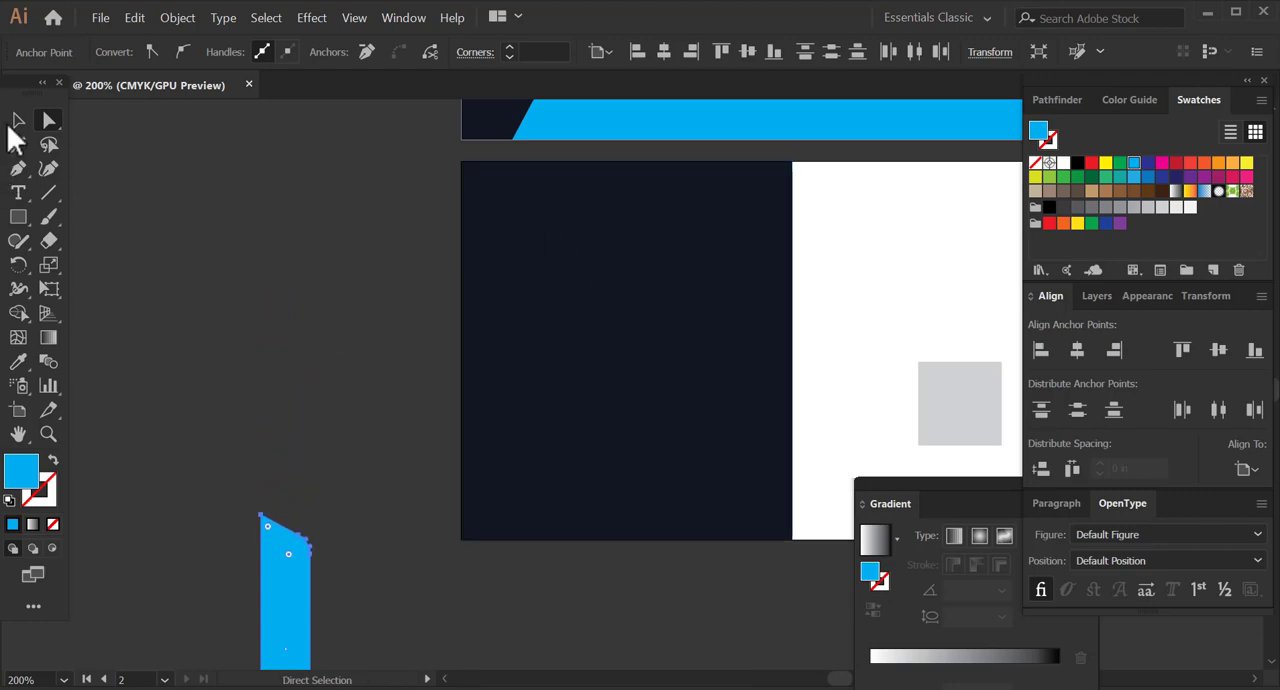
Move the vertical cyan bar onto the navy half of the second artboard, scale it down and align it to the artboard's left edge.
left_click(18, 121)
left_click_drag(295, 605, 290, 305)
left_click_drag(282, 374, 490, 371)
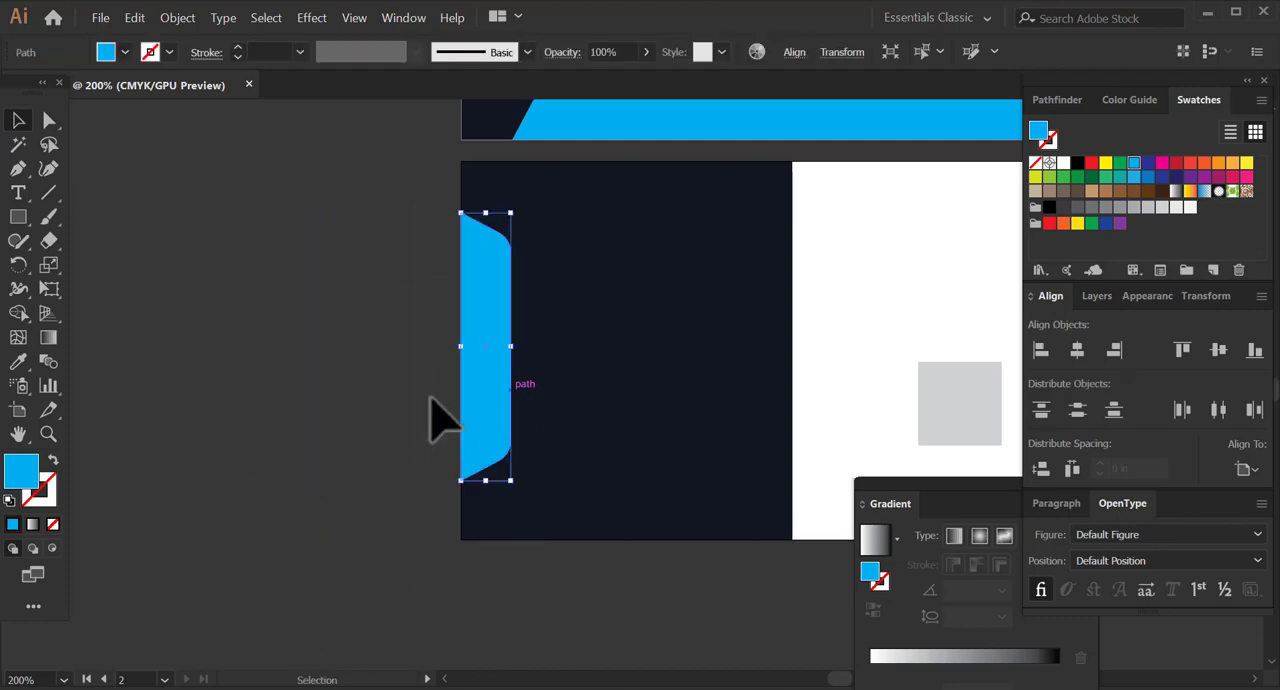
left_click_drag(510, 480, 490, 416)
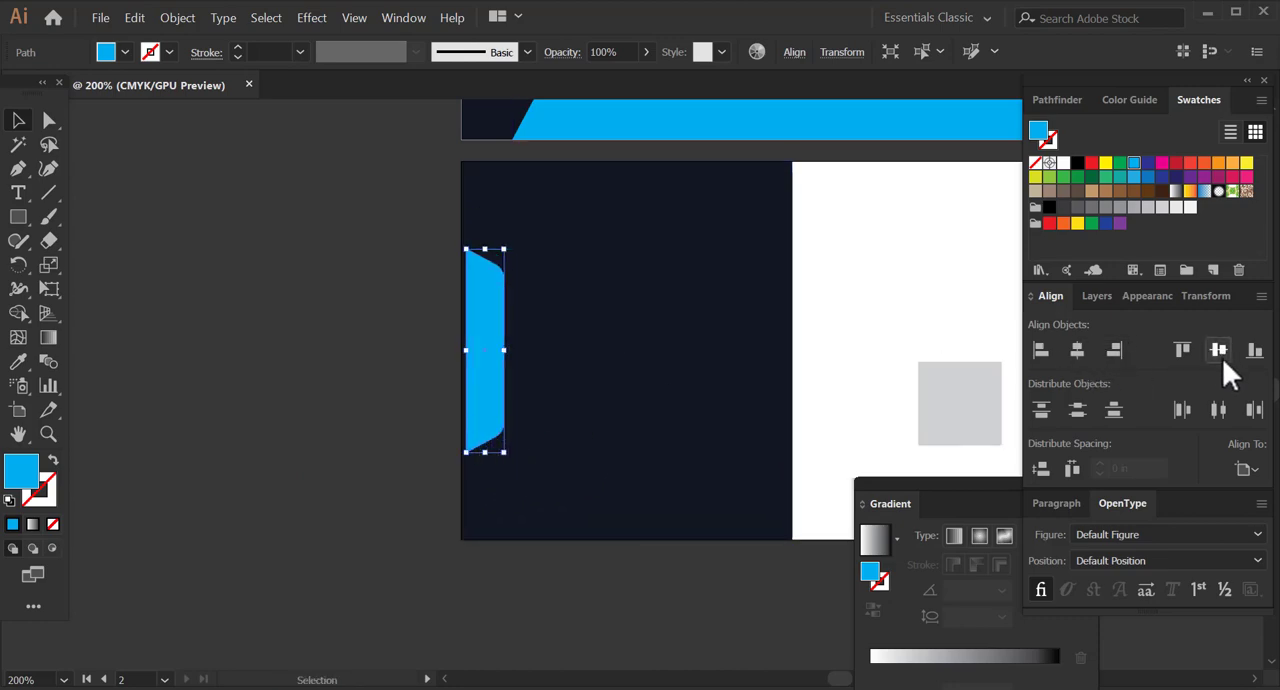
left_click(1040, 354)
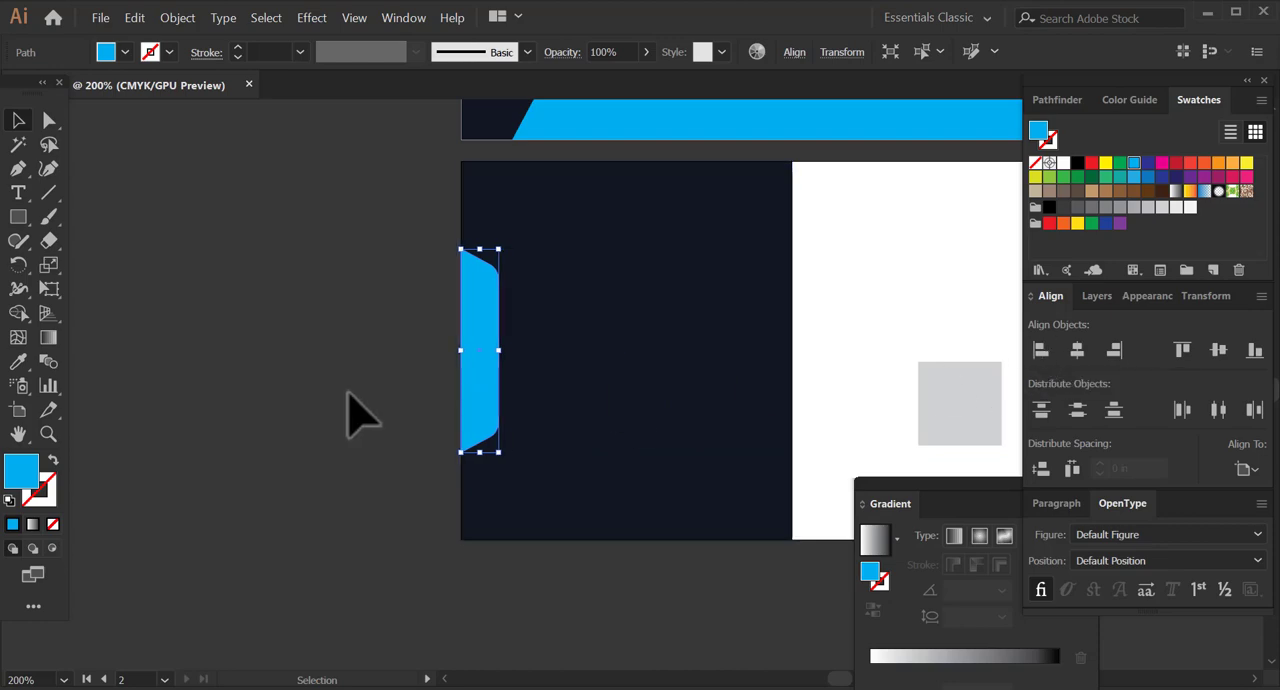
Scale the vertical cyan bar down slightly more, keep it aligned with the second artboard's left edge and deselect it.
left_click(310, 502)
left_click_drag(466, 402, 414, 418)
left_click_drag(303, 446, 423, 405)
left_click(310, 408)
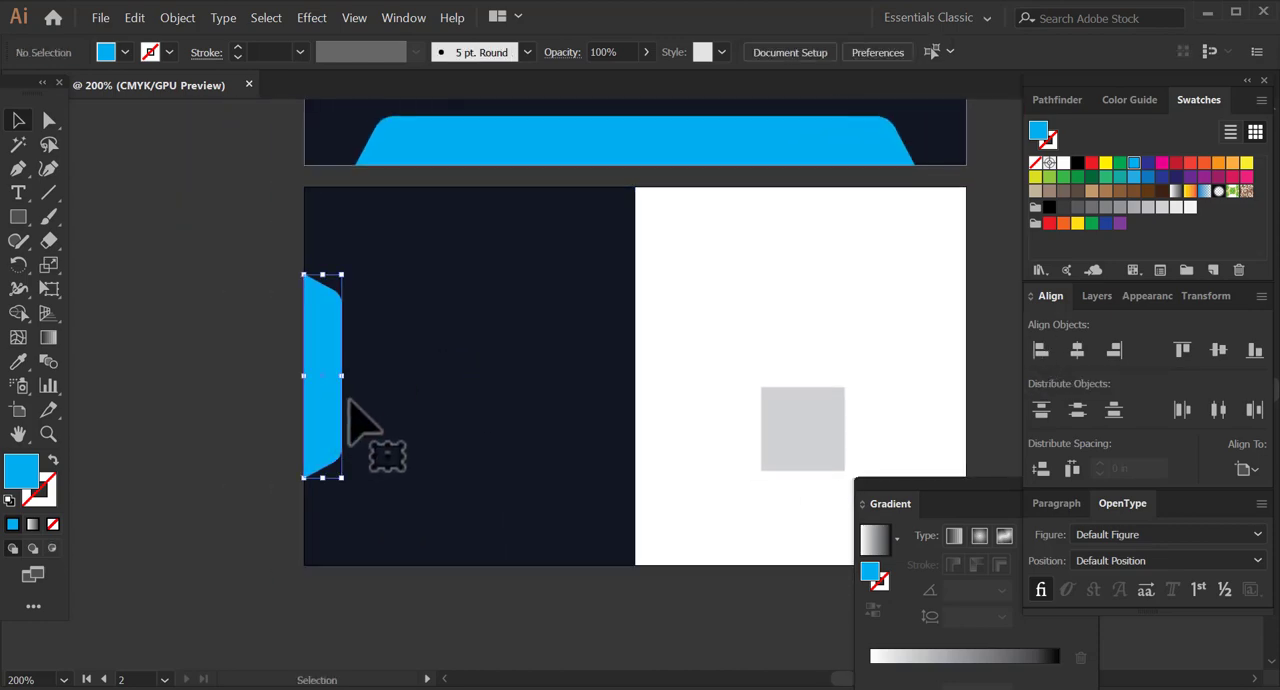
mouse_move(345, 482)
left_mouse_down()
mouse_move(335, 440)
mouse_move(338, 462)
left_mouse_up()
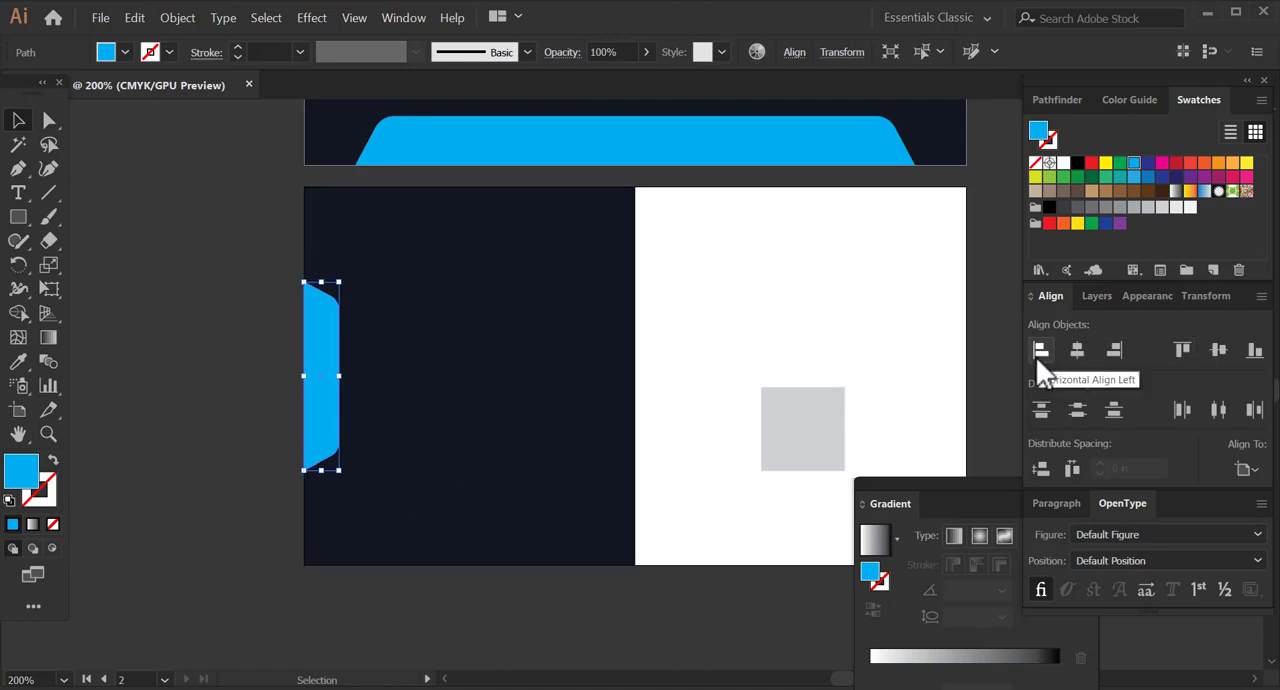
left_click(252, 415)
Group the selected navy background artwork including the second artboard's navy half and lock it.
left_click(462, 404)
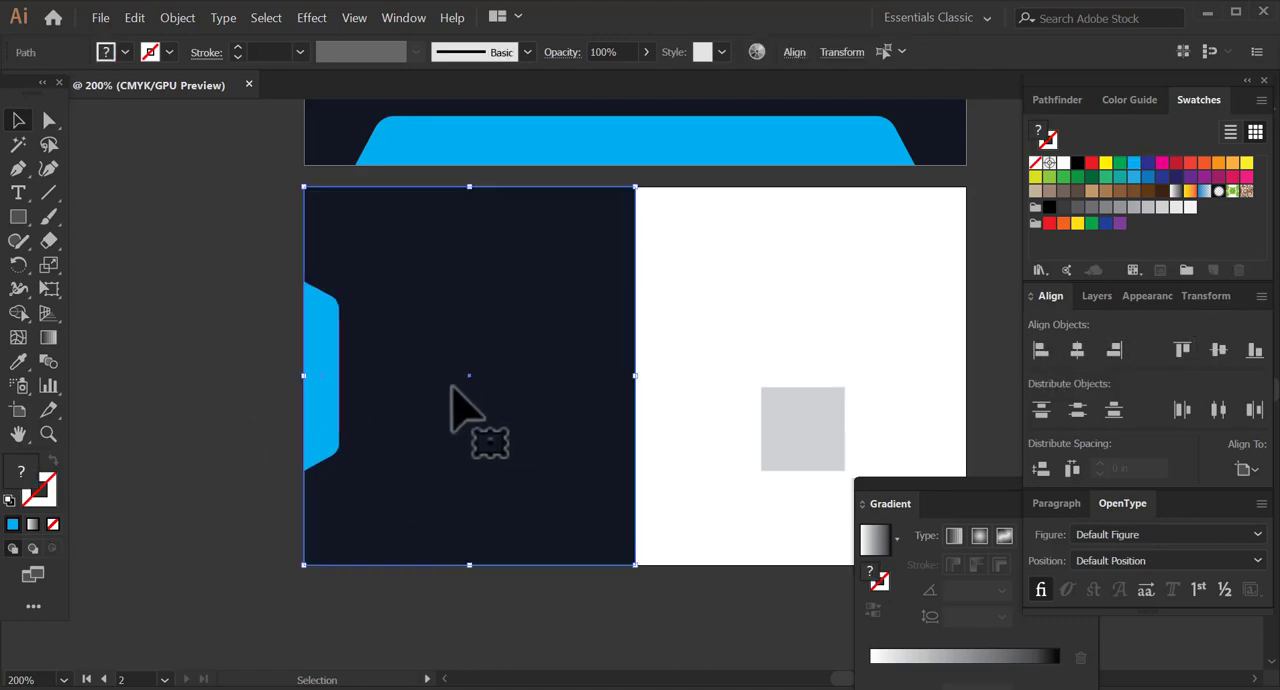
left_click(177, 17)
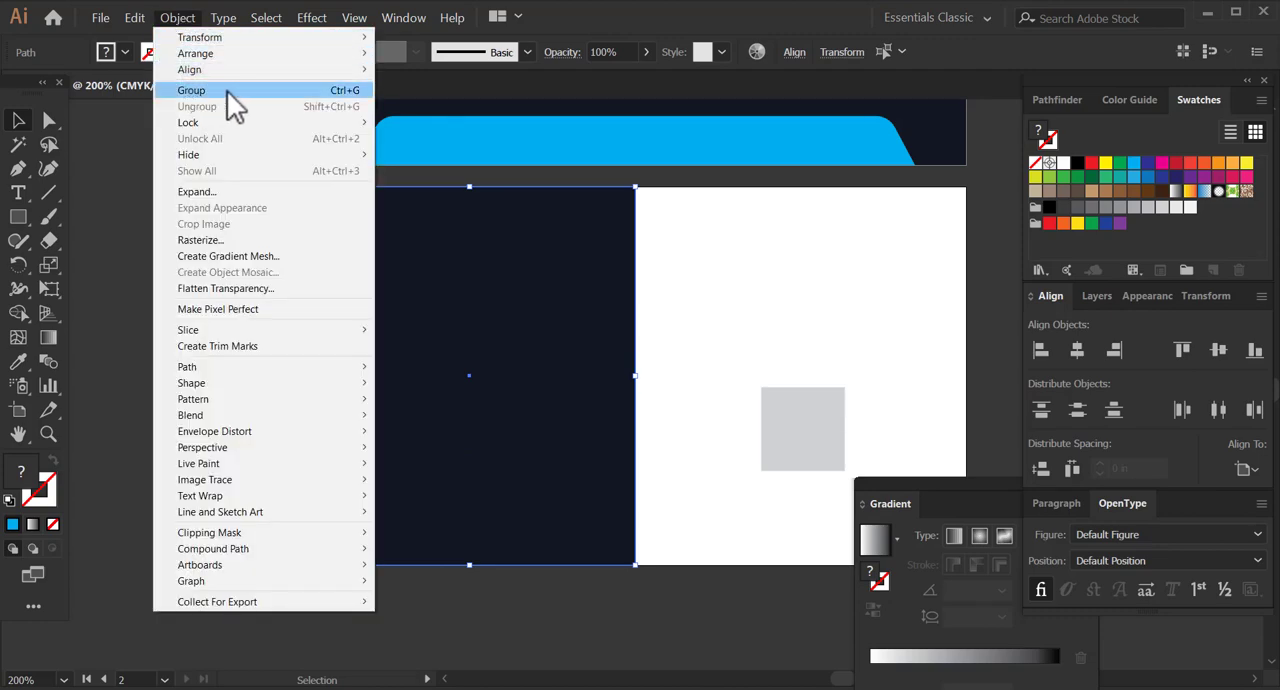
left_click(228, 90)
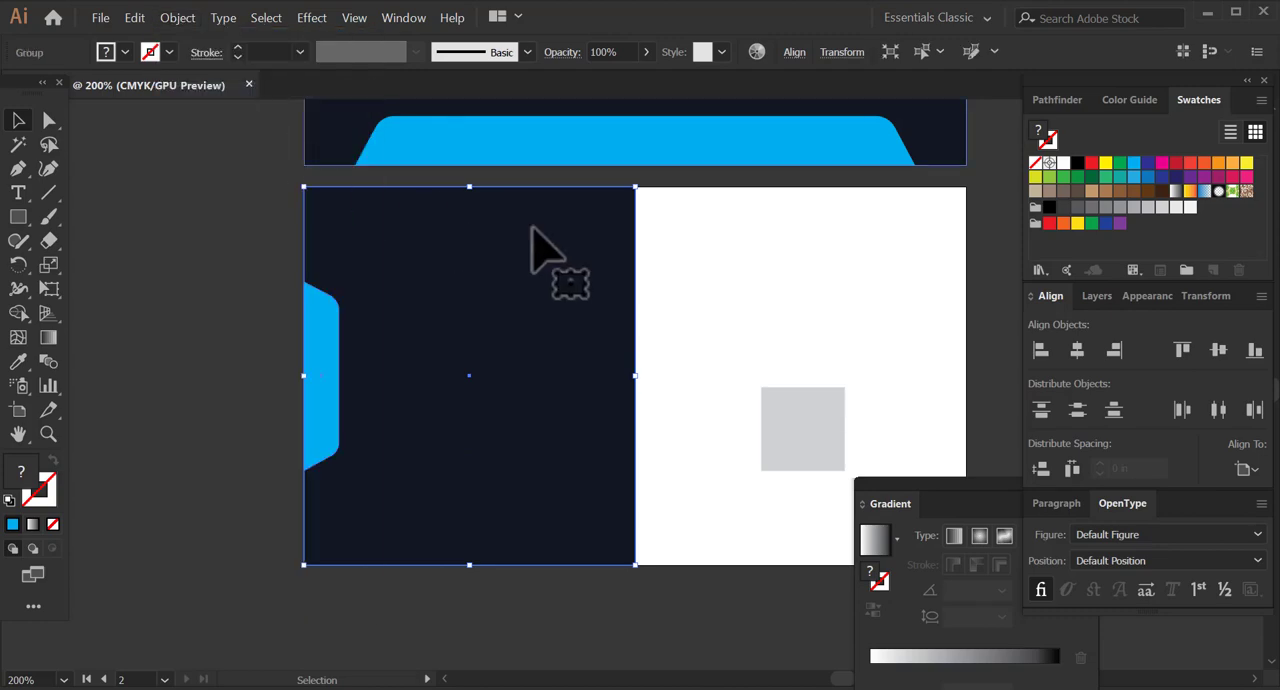
left_click(183, 22)
mouse_move(240, 122)
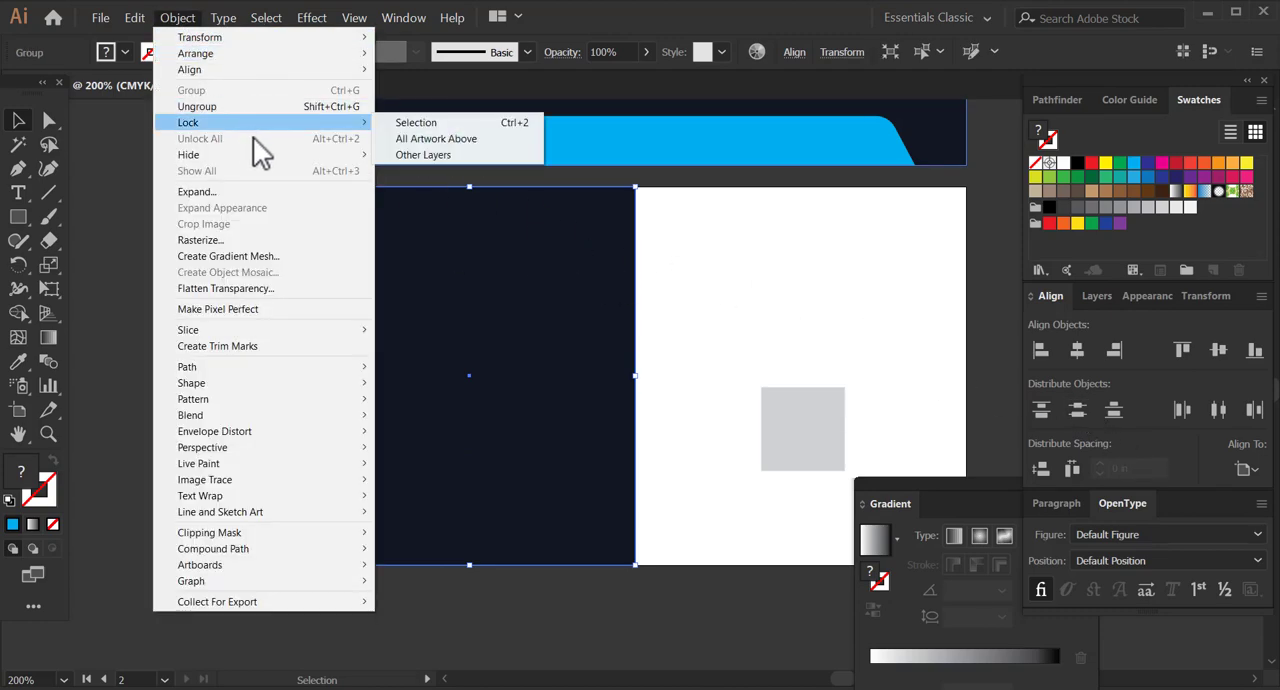
left_click(415, 122)
Lock the navy background rectangle of the first artboard.
scroll(449, 374, "up", 5)
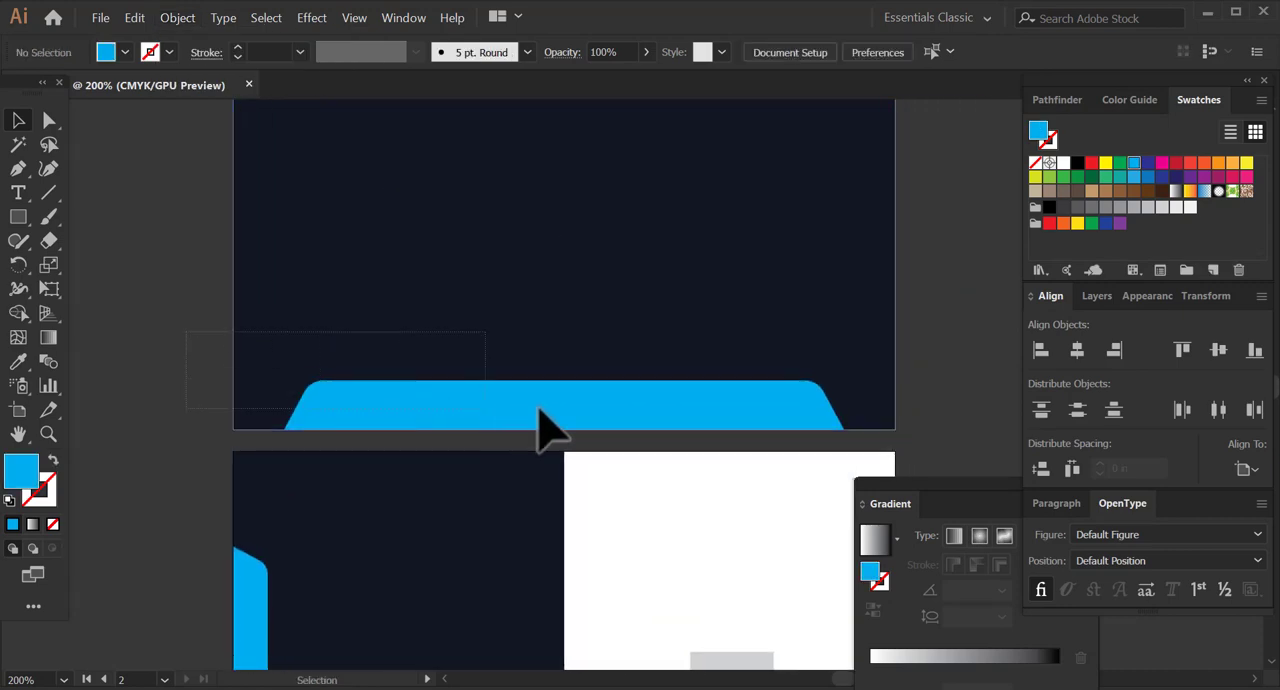
left_click_drag(538, 407, 562, 405)
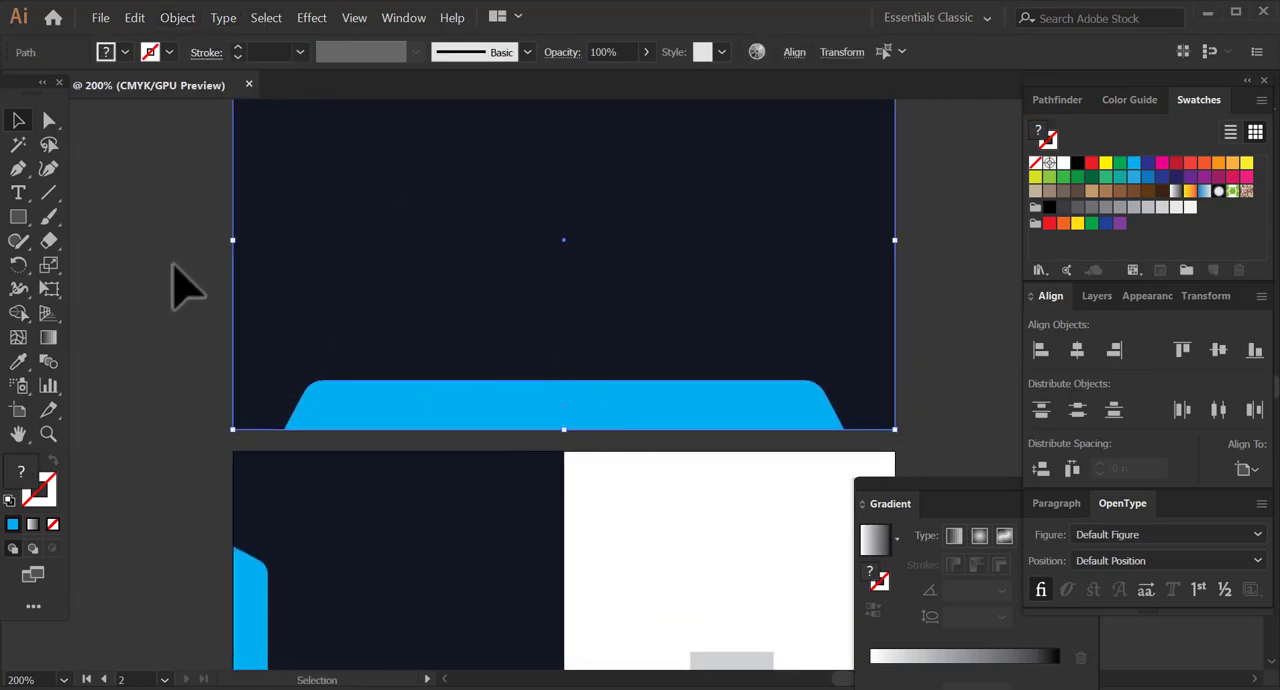
left_click(177, 18)
mouse_move(245, 124)
left_click(392, 122)
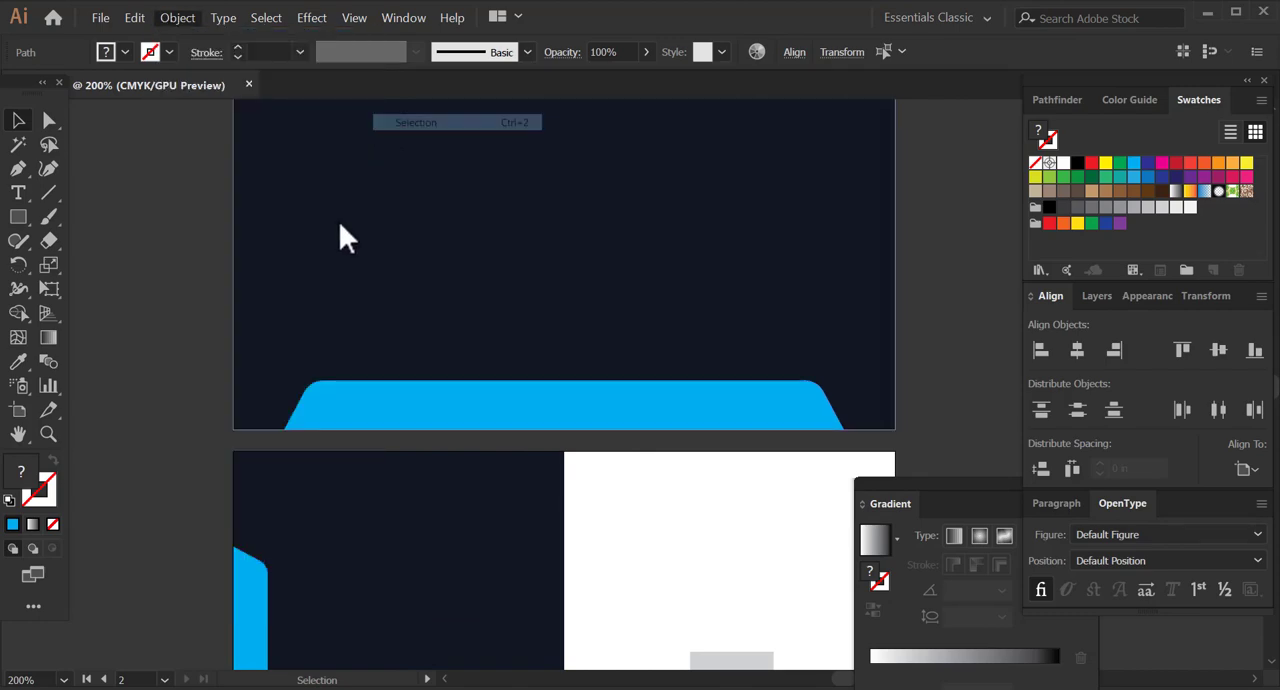
Draw a narrow vertical cyan rectangle across the navy and white dividing line at the second artboard's upper edge.
key("space")
left_click_drag(431, 514, 478, 440)
left_click_drag(465, 380, 400, 400)
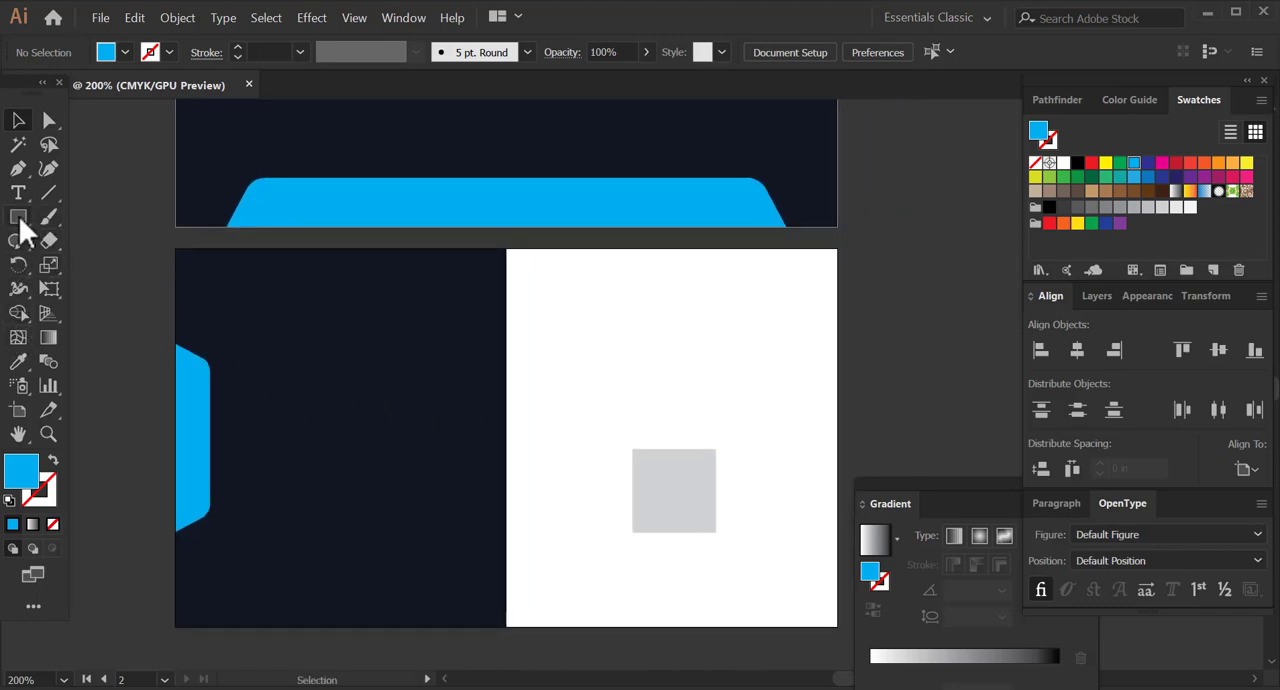
left_click_drag(532, 314, 523, 362)
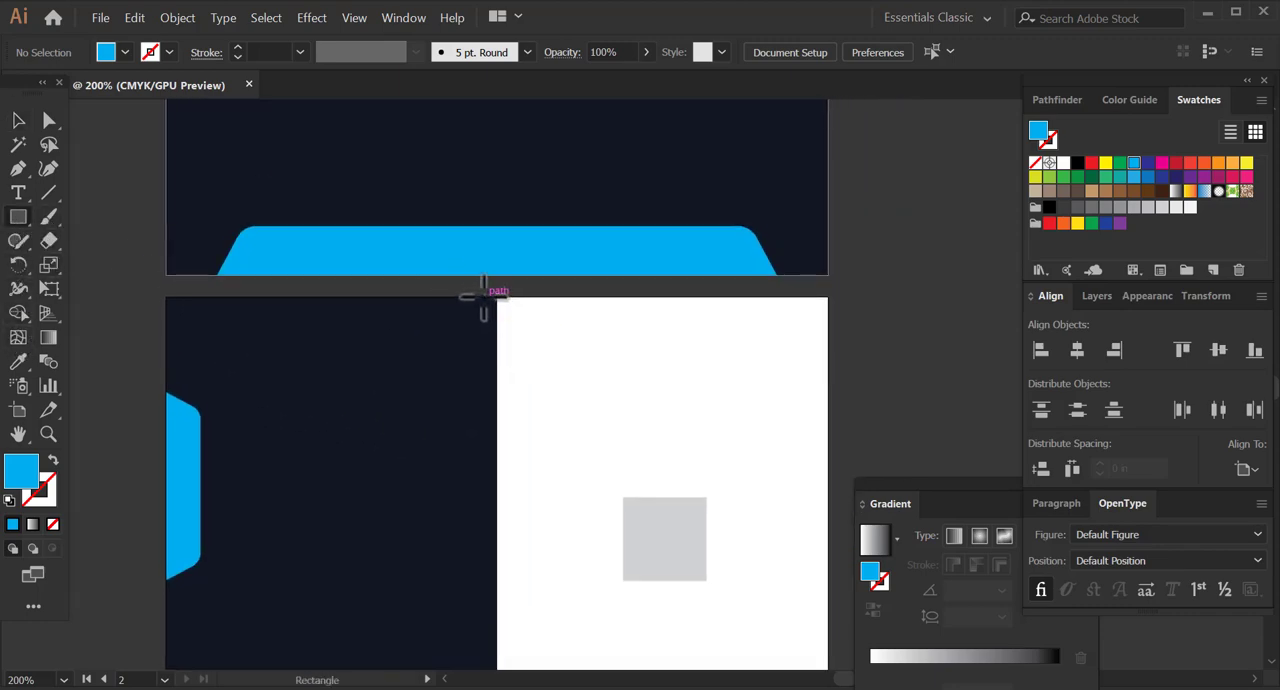
left_click_drag(483, 297, 506, 388)
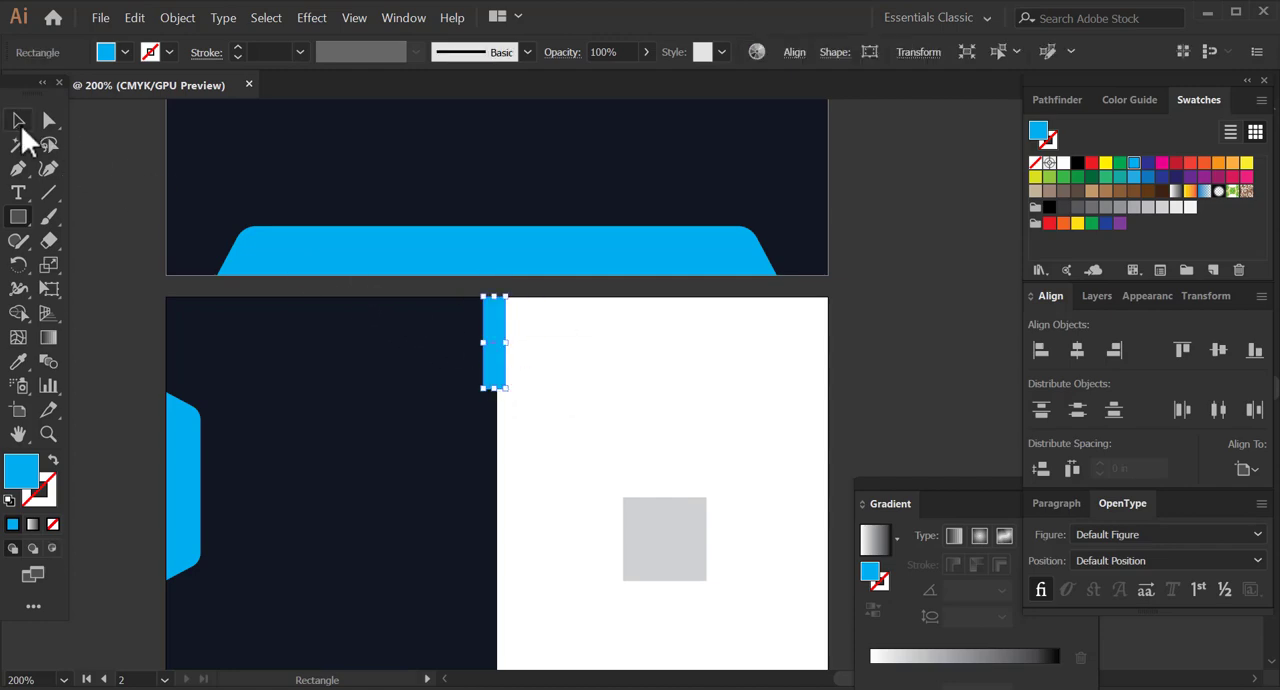
Fully round the lower corners of the small cyan rectangle and place it at the upper end of the navy and white dividing line.
left_click(18, 121)
left_click_drag(497, 370, 714, 429)
left_click(48, 121)
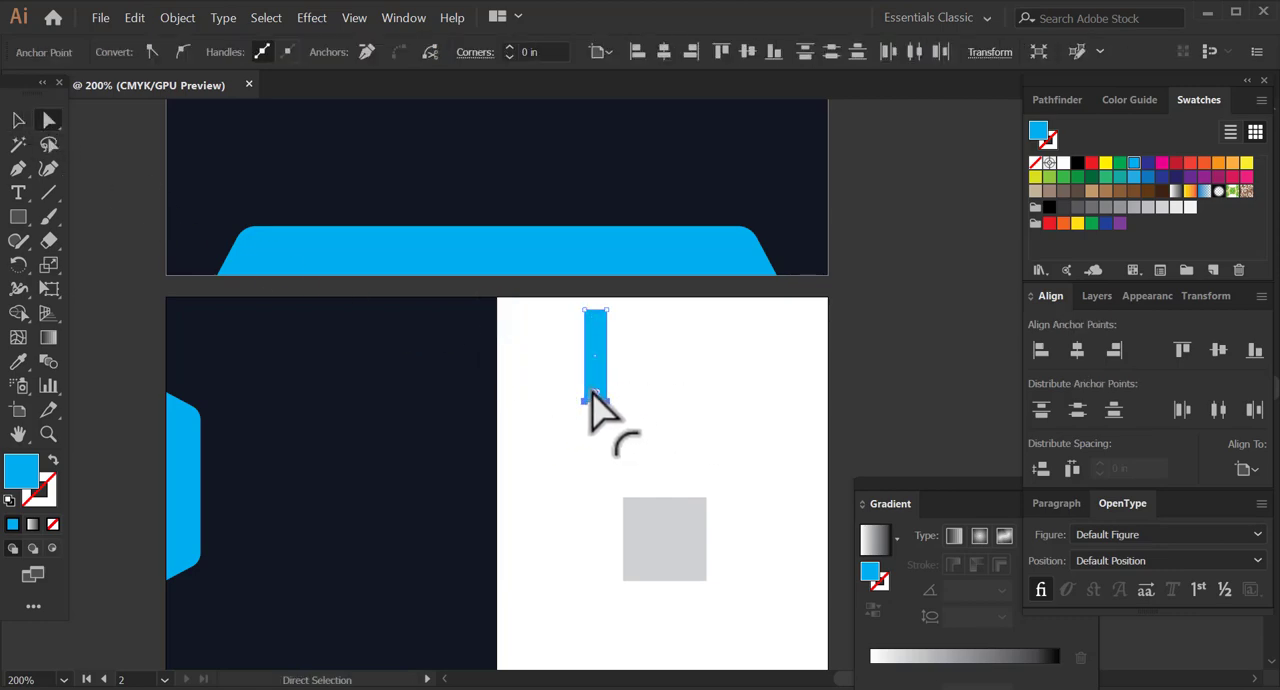
left_click_drag(592, 391, 504, 326)
left_click(19, 122)
left_click(590, 485)
left_click_drag(500, 500, 543, 357)
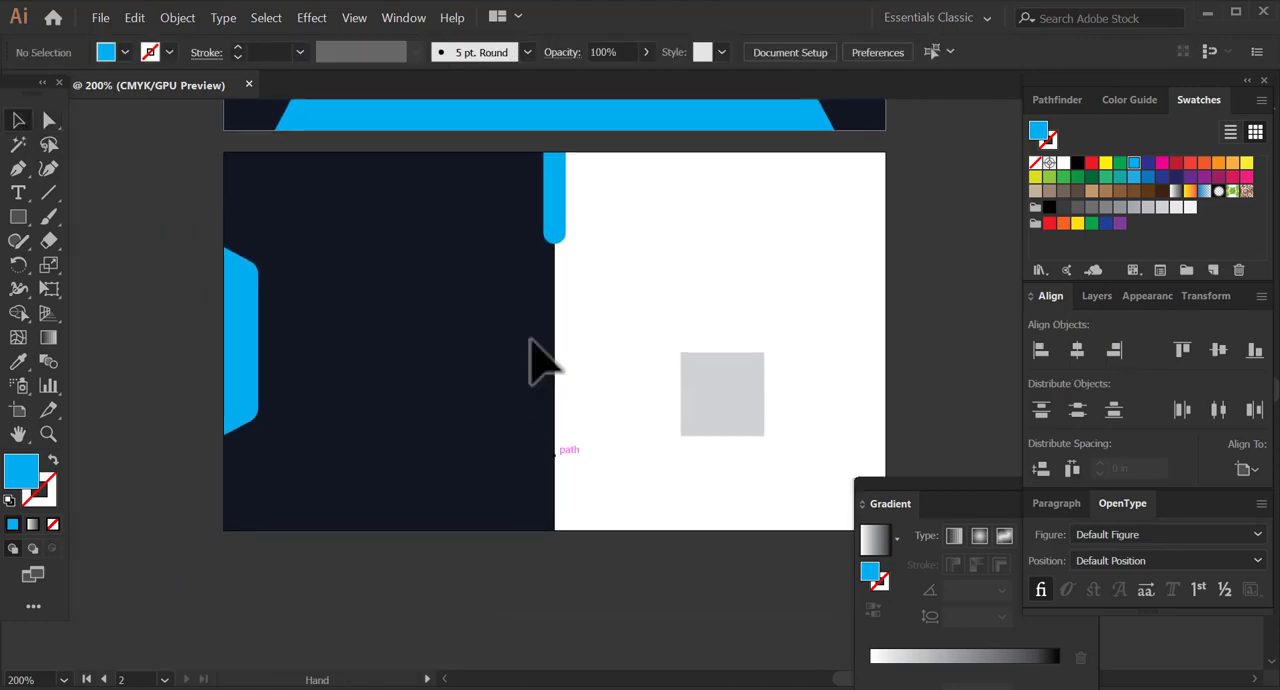
Shorten the rounded cyan bar on the dividing line slightly from its lower end.
left_click(556, 243)
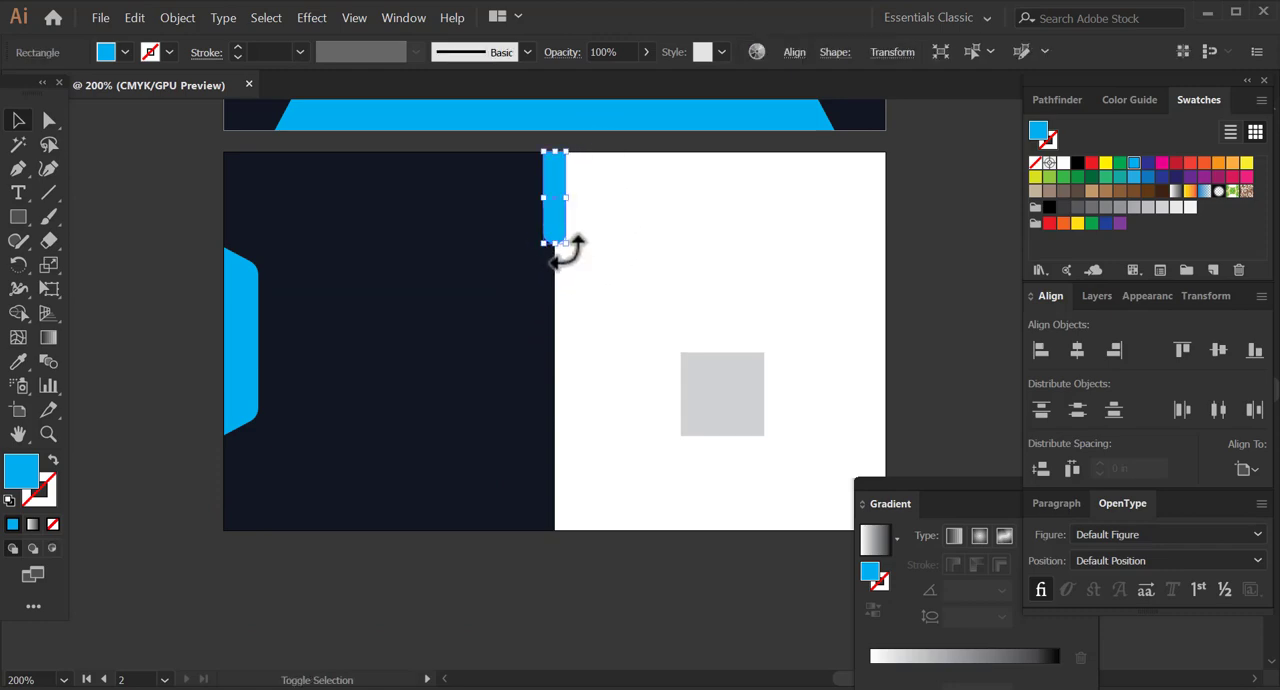
mouse_move(556, 243)
left_mouse_down()
mouse_move(550, 227)
mouse_move(568, 227)
left_mouse_up()
left_click(603, 229)
left_click(555, 208)
Scale the rounded cyan bar narrower around the dividing line, adjust its length from the lower end and deselect it.
key("z")
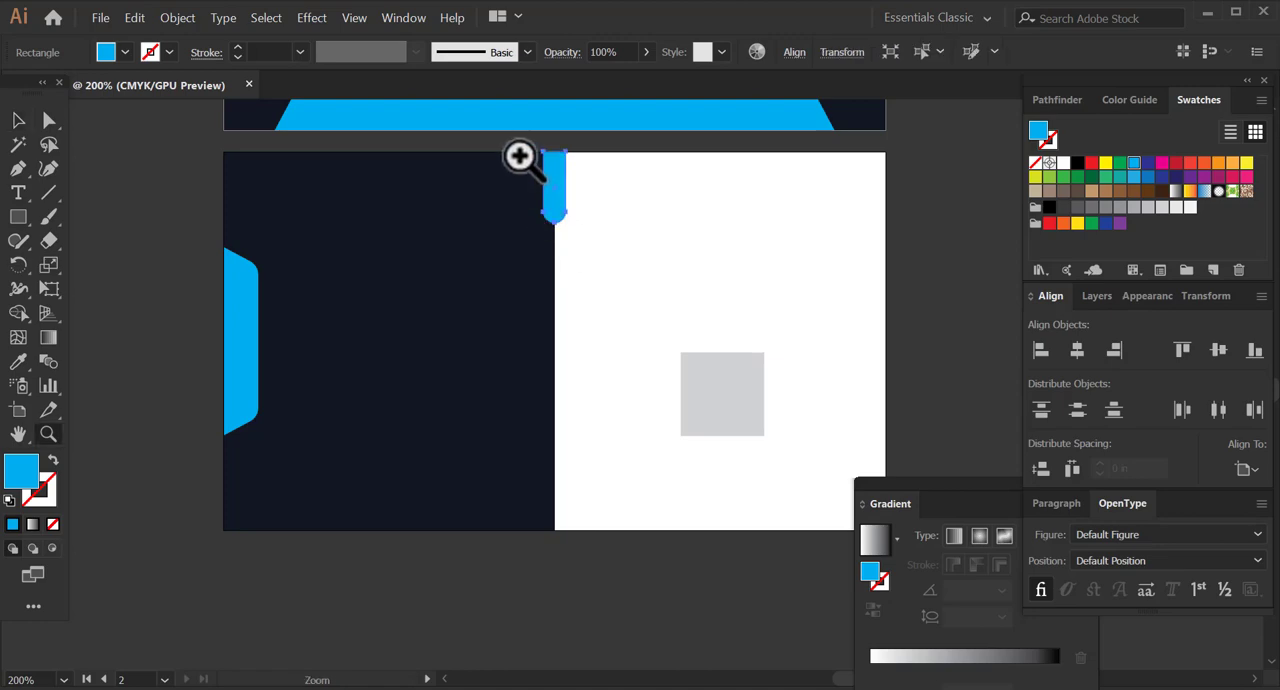
left_click_drag(519, 156, 646, 386)
left_click_drag(643, 206, 626, 220)
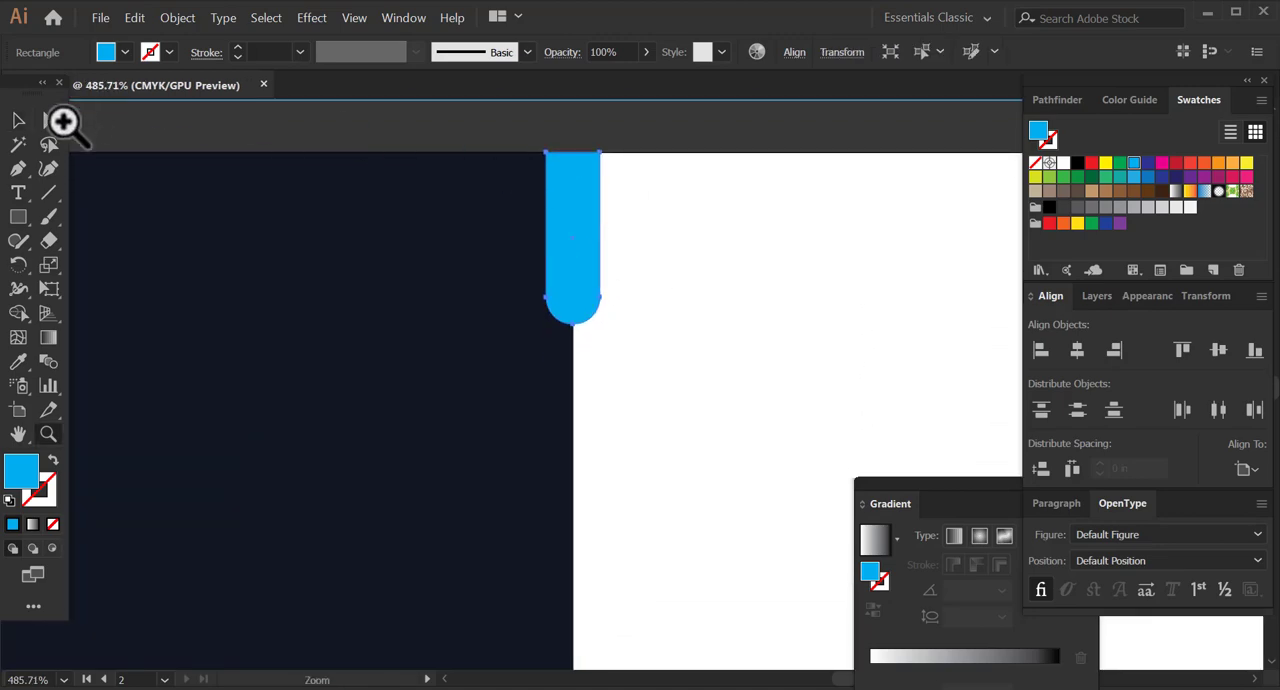
key("v")
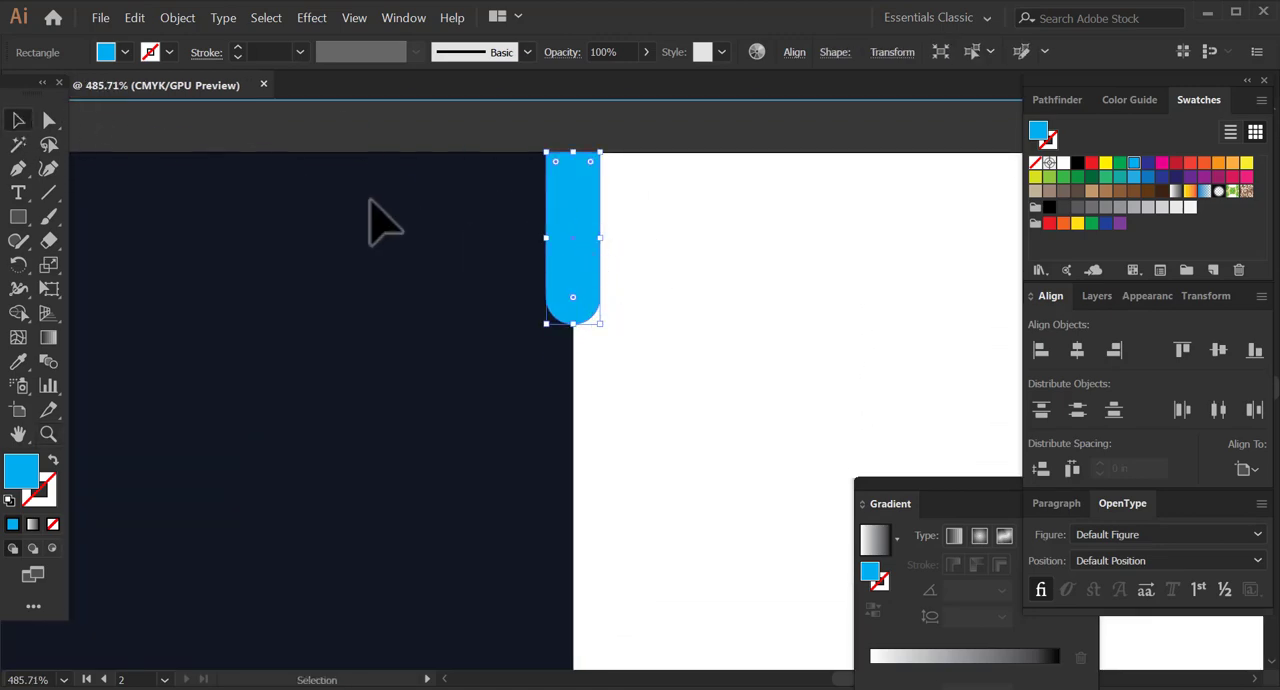
left_click(49, 122)
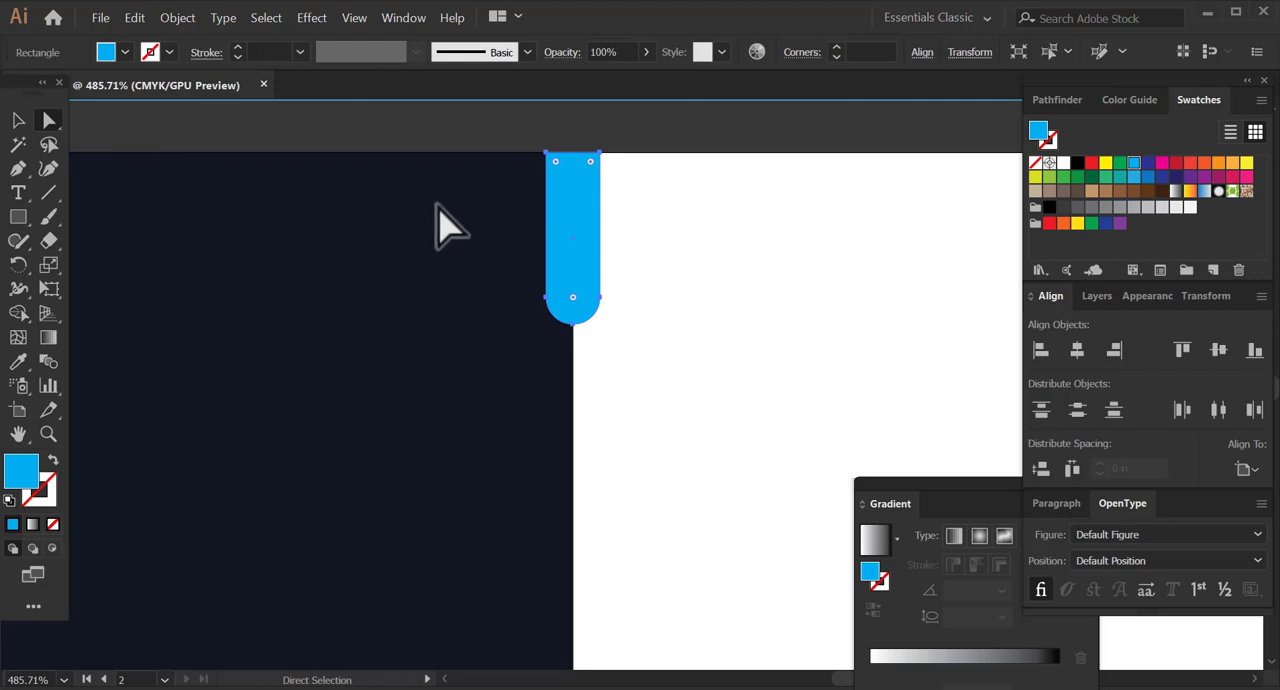
left_click(572, 300)
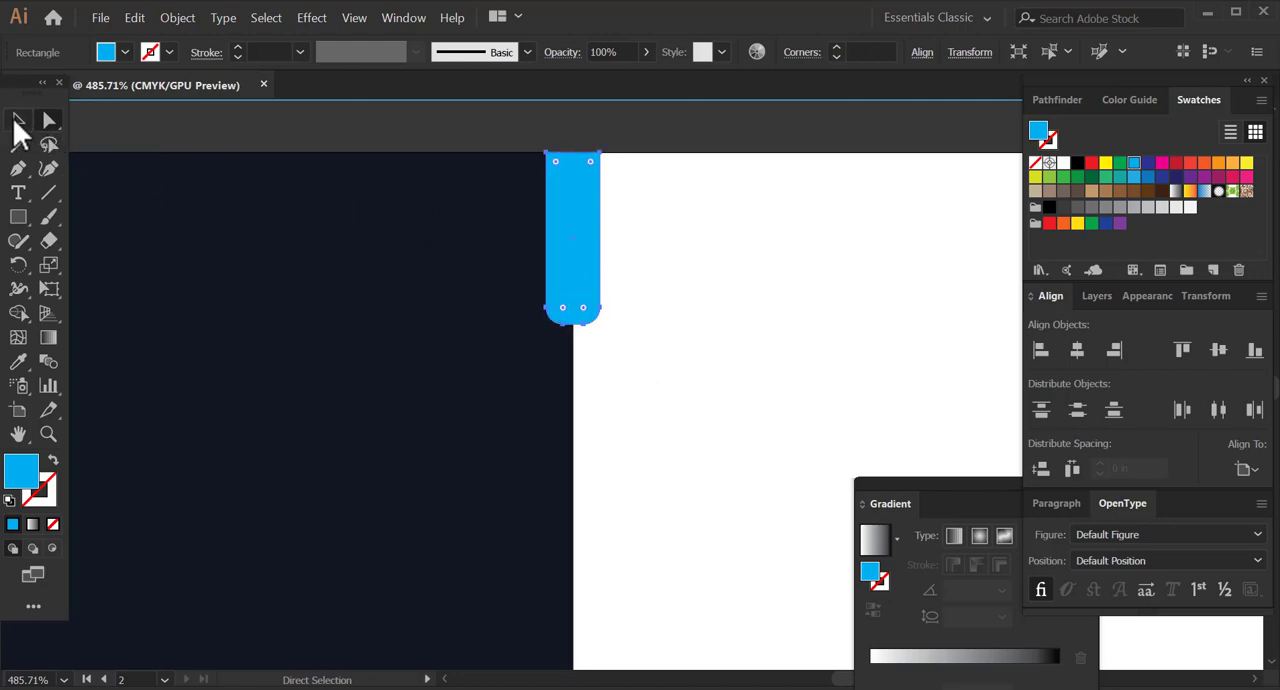
left_click(17, 120)
left_click_drag(604, 242, 583, 255)
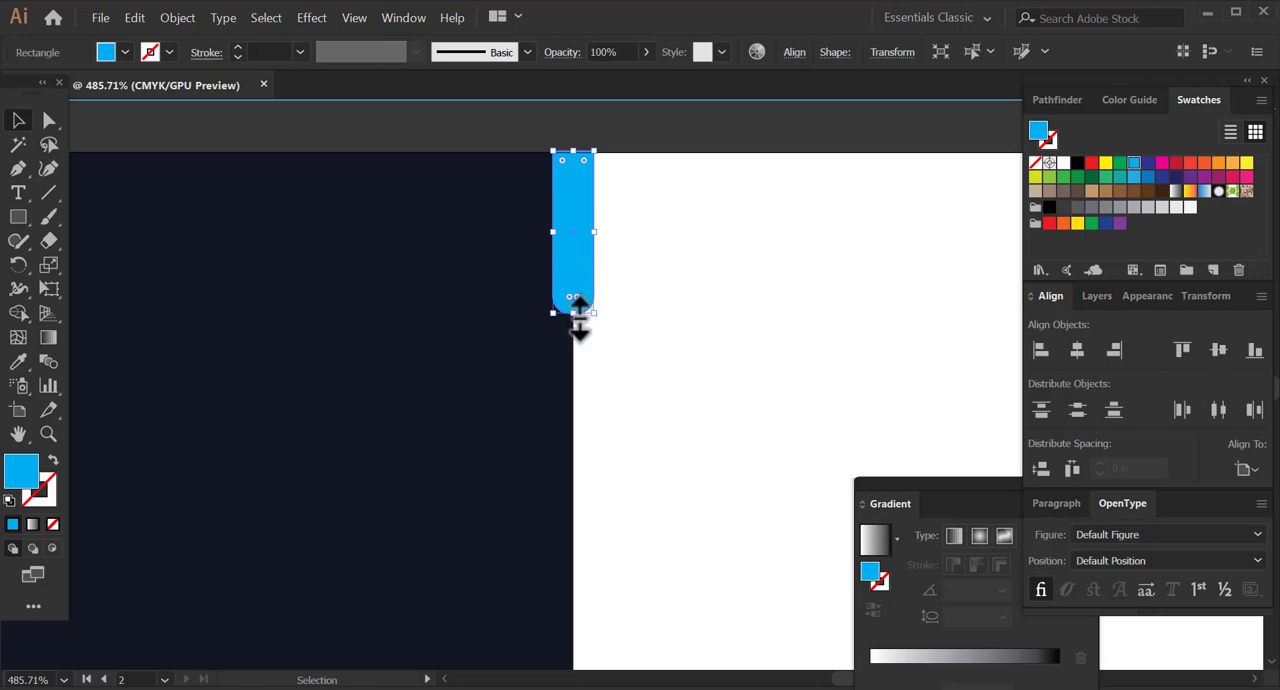
left_click_drag(577, 316, 563, 294)
left_click(50, 122)
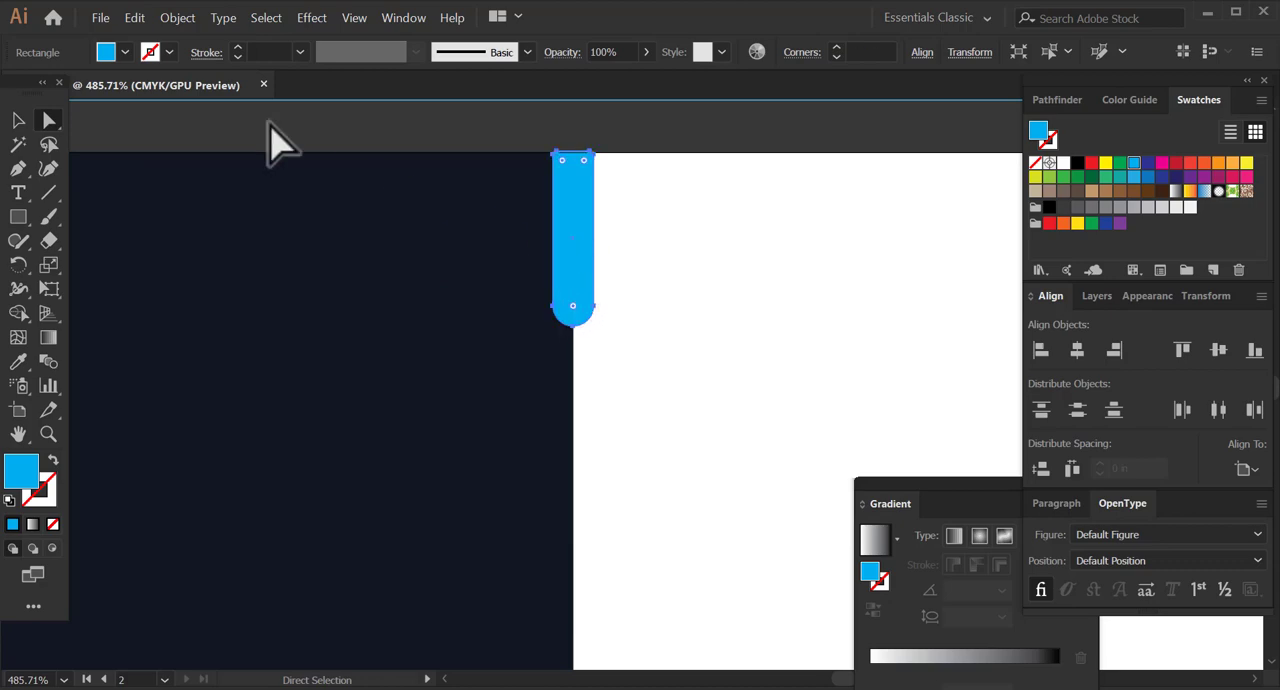
left_click(18, 122)
left_click(636, 215)
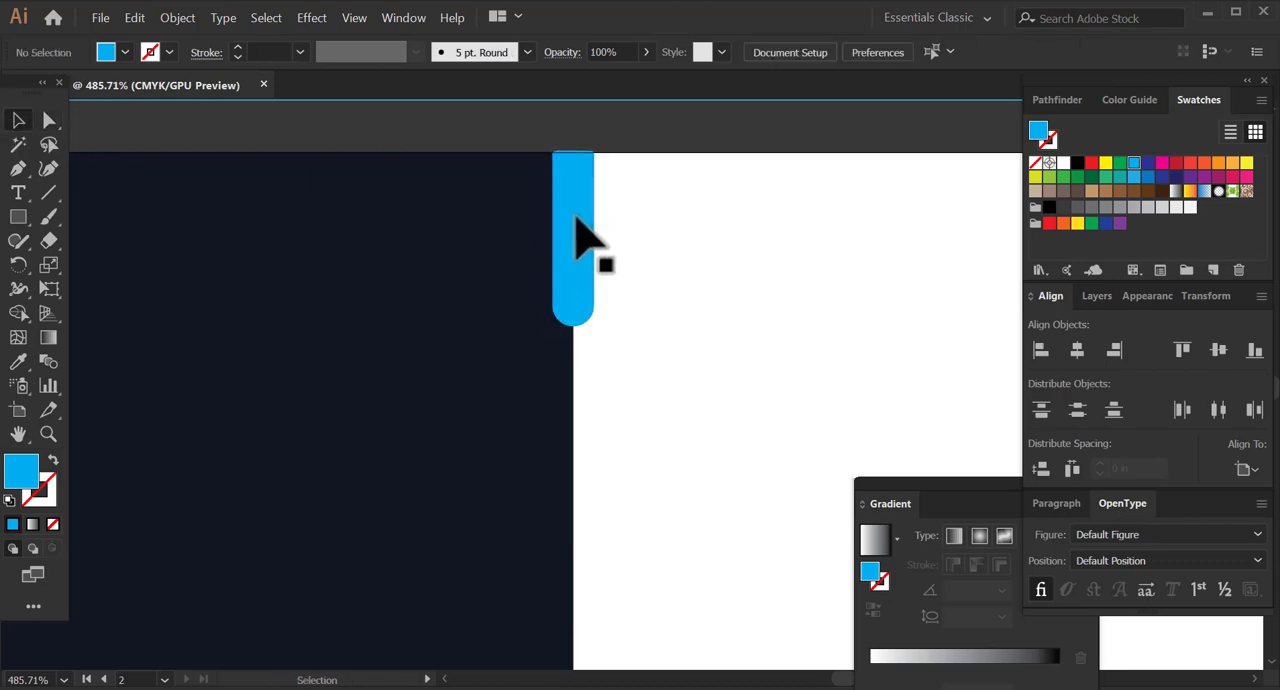
Move the cyan bar aside, fully round its lower corners and return it to the upper end of the dividing line.
left_click(592, 204)
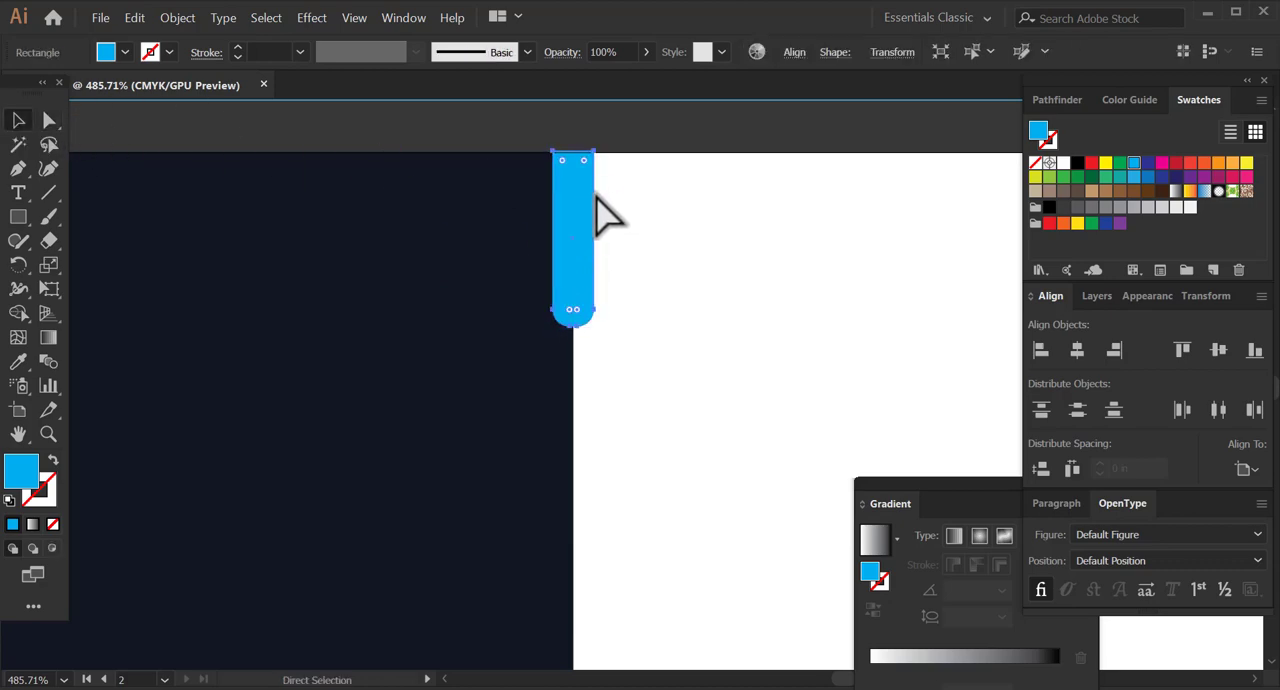
left_click_drag(590, 205, 674, 217)
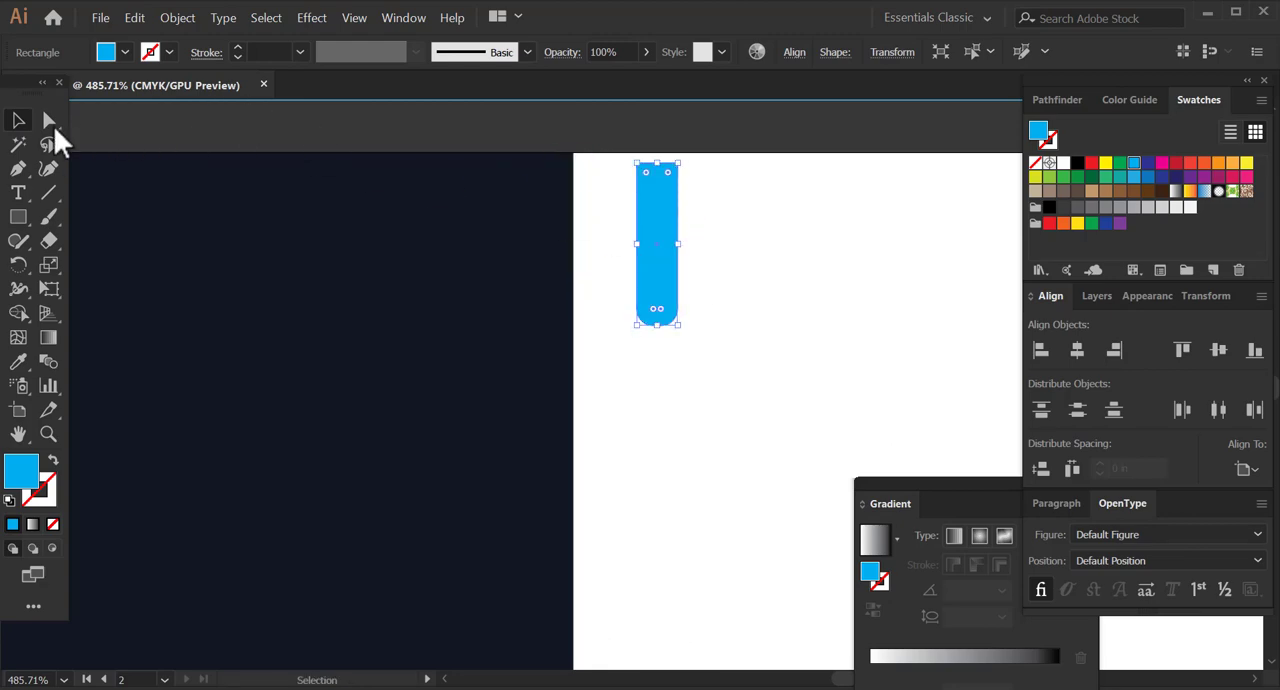
left_click(50, 122)
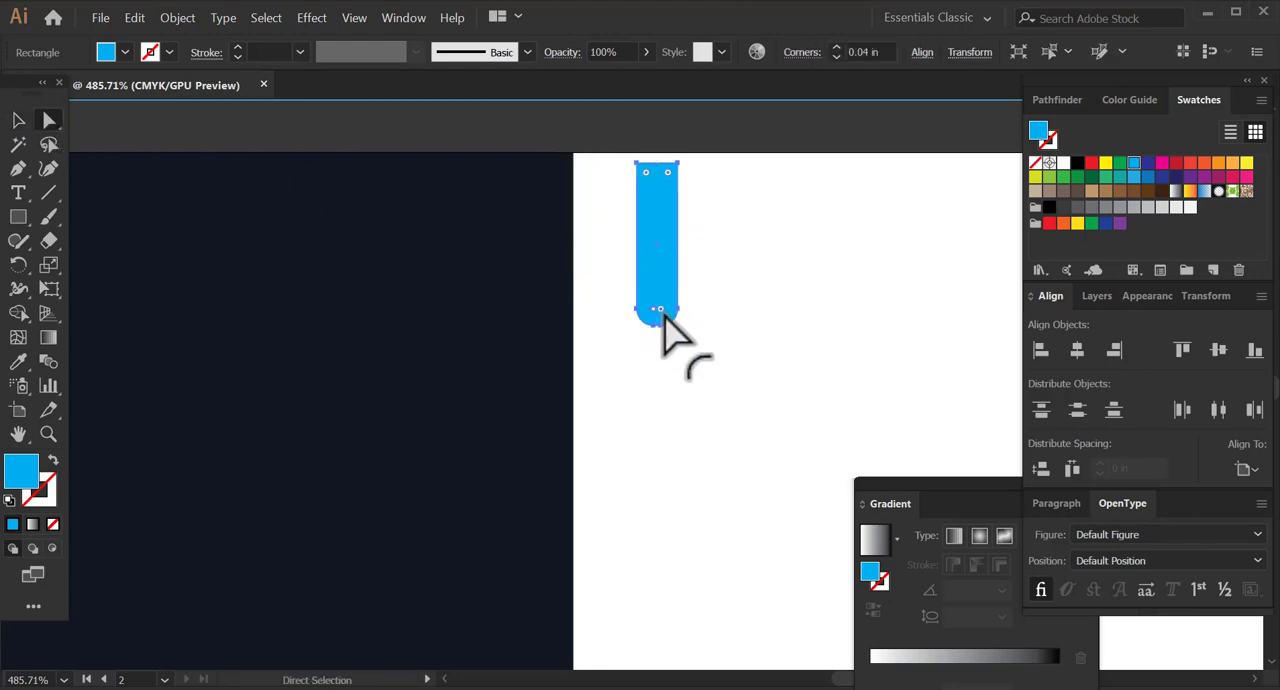
left_click_drag(660, 312, 676, 268)
left_click(18, 120)
left_click(690, 208)
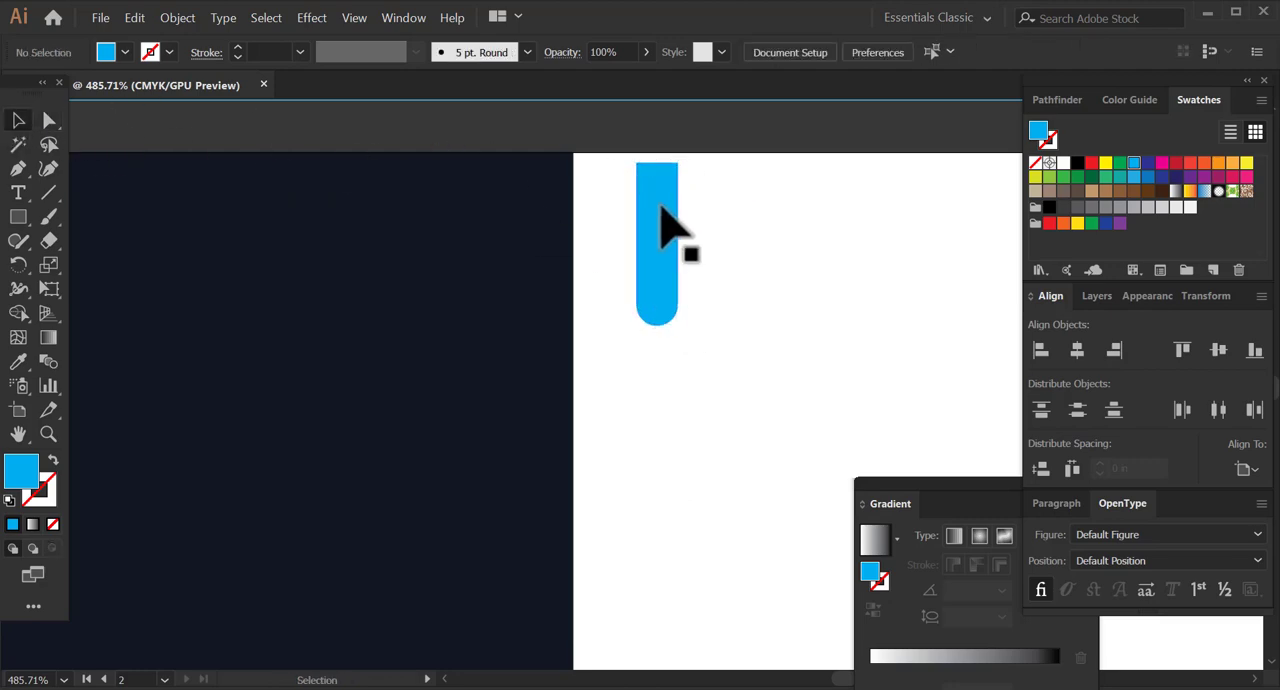
left_click_drag(660, 210, 585, 271)
left_click(685, 292)
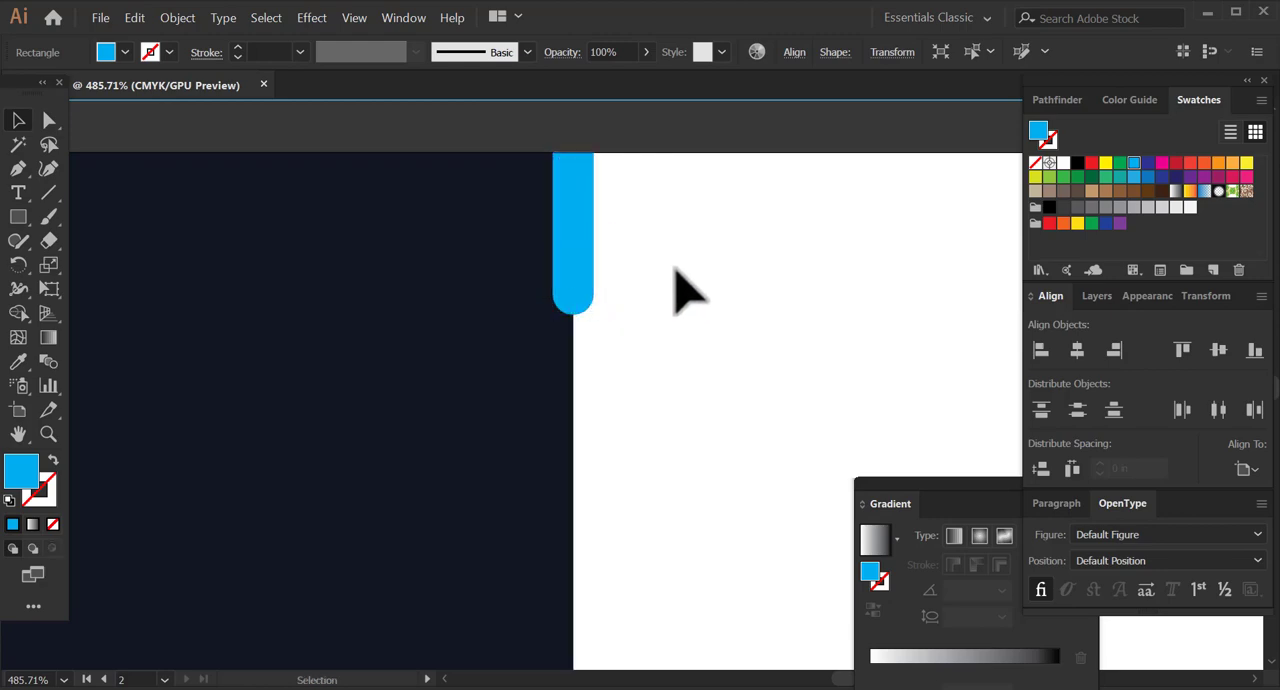
Duplicate the rounded cyan bar, turn the copy upside down and place it at the lower end of the dividing line.
key("z")
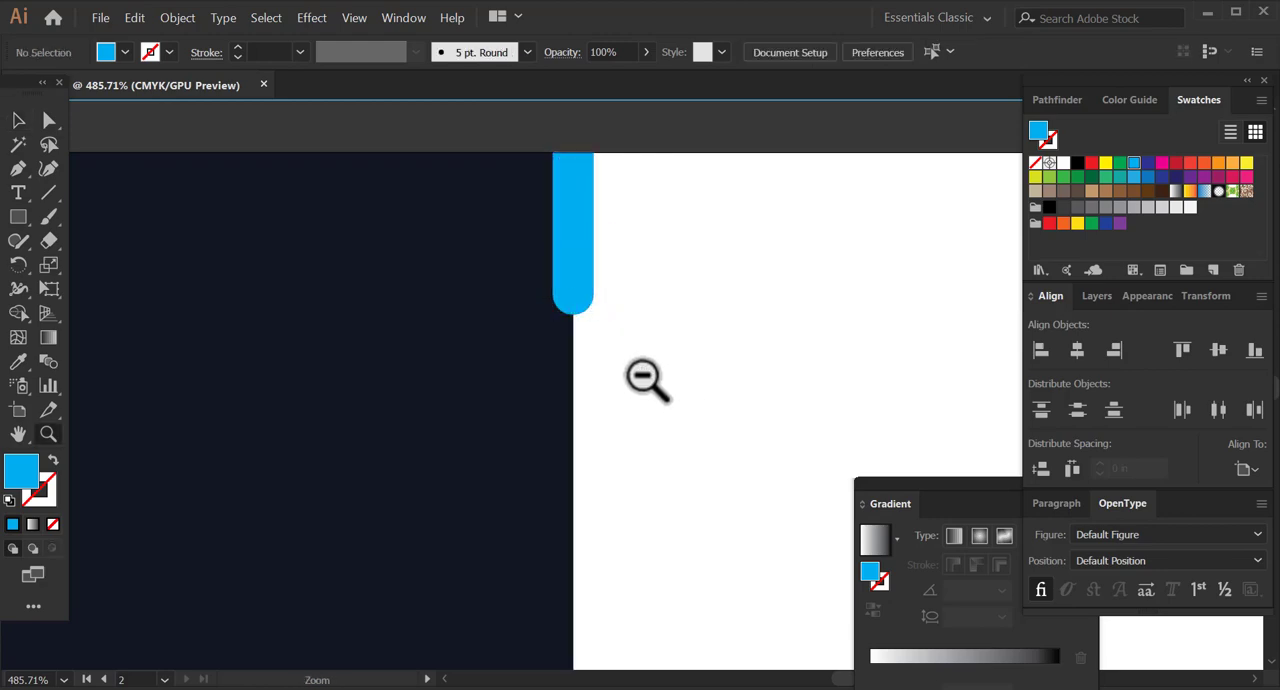
left_click(643, 377, "alt")
left_click(643, 378, "alt")
left_click(643, 378, "alt")
left_click_drag(602, 491, 580, 398)
left_click(18, 120)
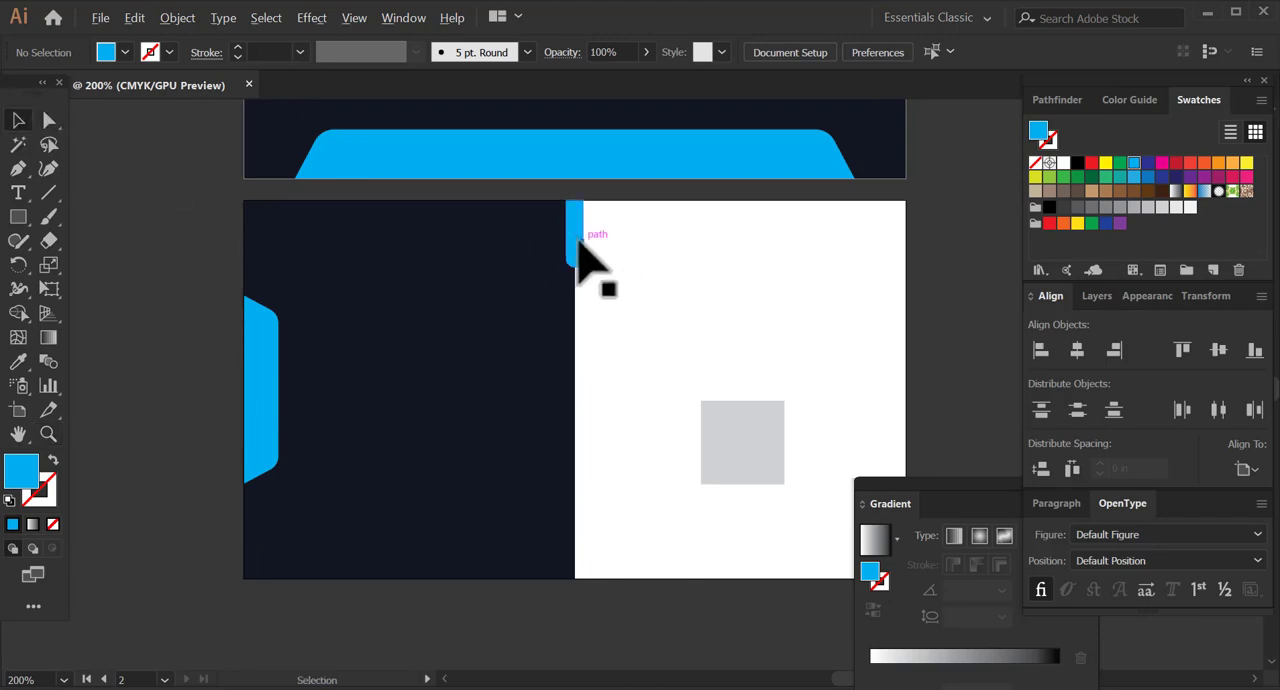
left_click_drag(581, 262, 564, 392)
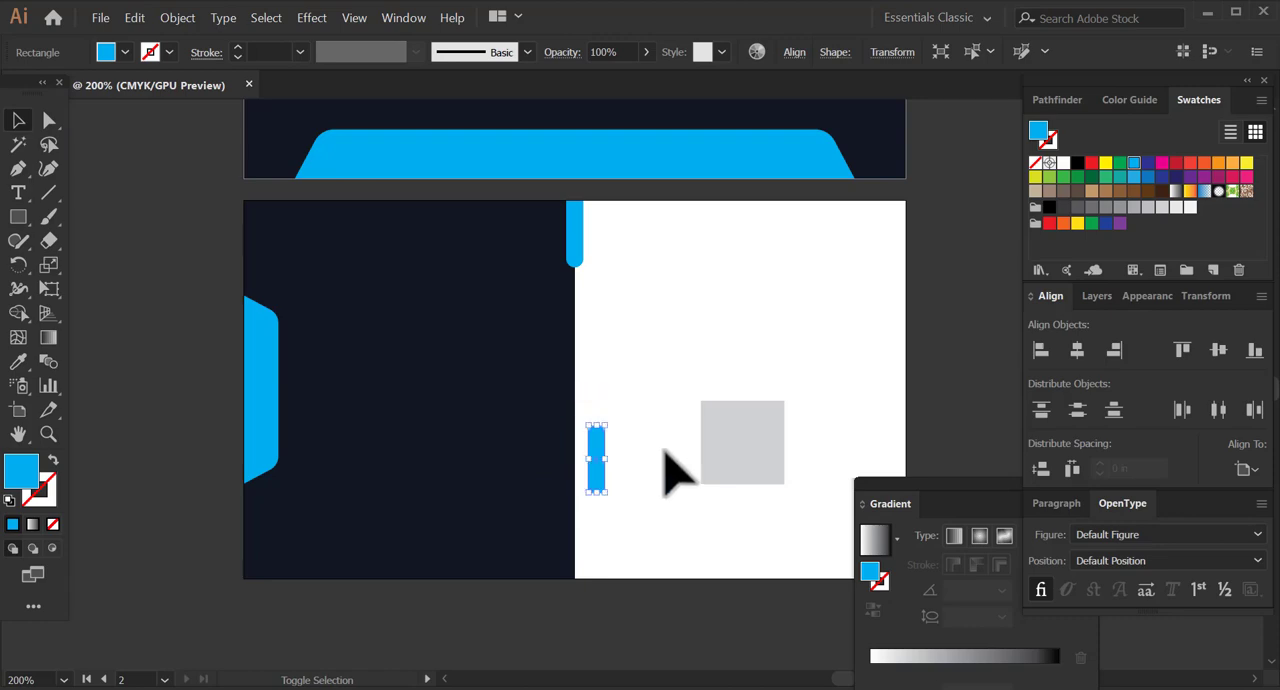
left_click(663, 448)
left_click_drag(597, 476, 577, 562)
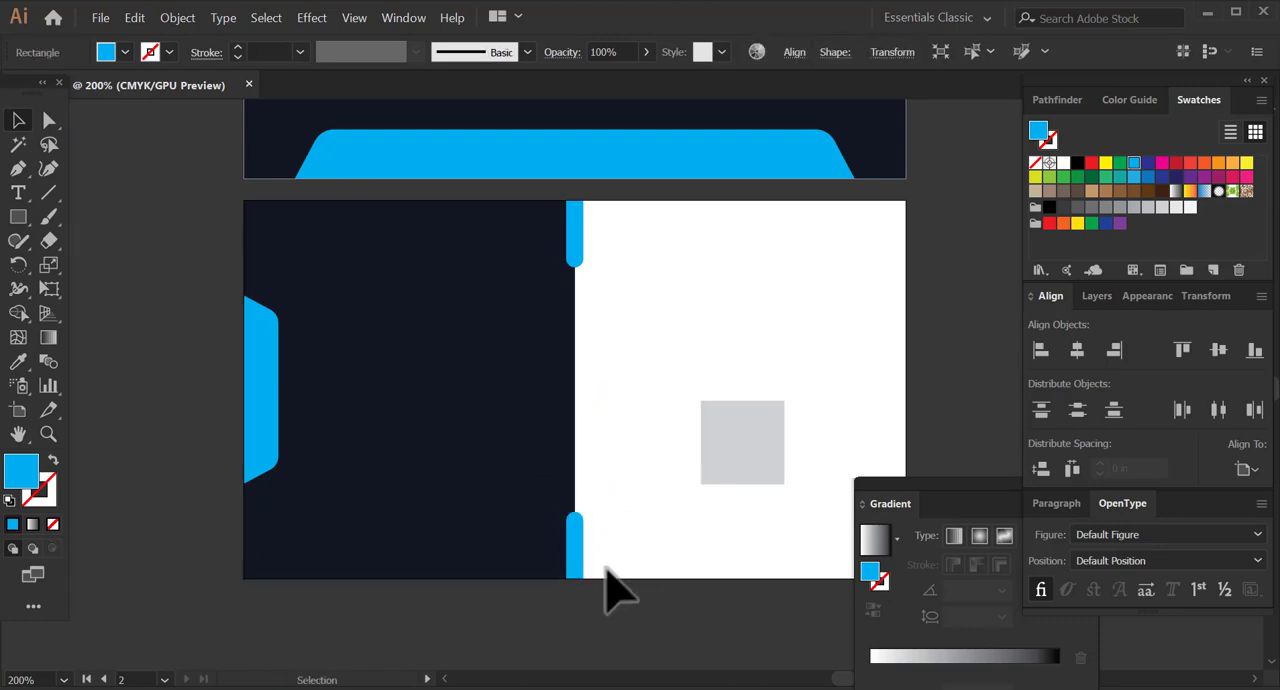
left_click(603, 566)
Give the gray square on the white half the cyan sampled from the side tab, as an outline with no fill.
left_click_drag(628, 393, 580, 376)
left_click(686, 414)
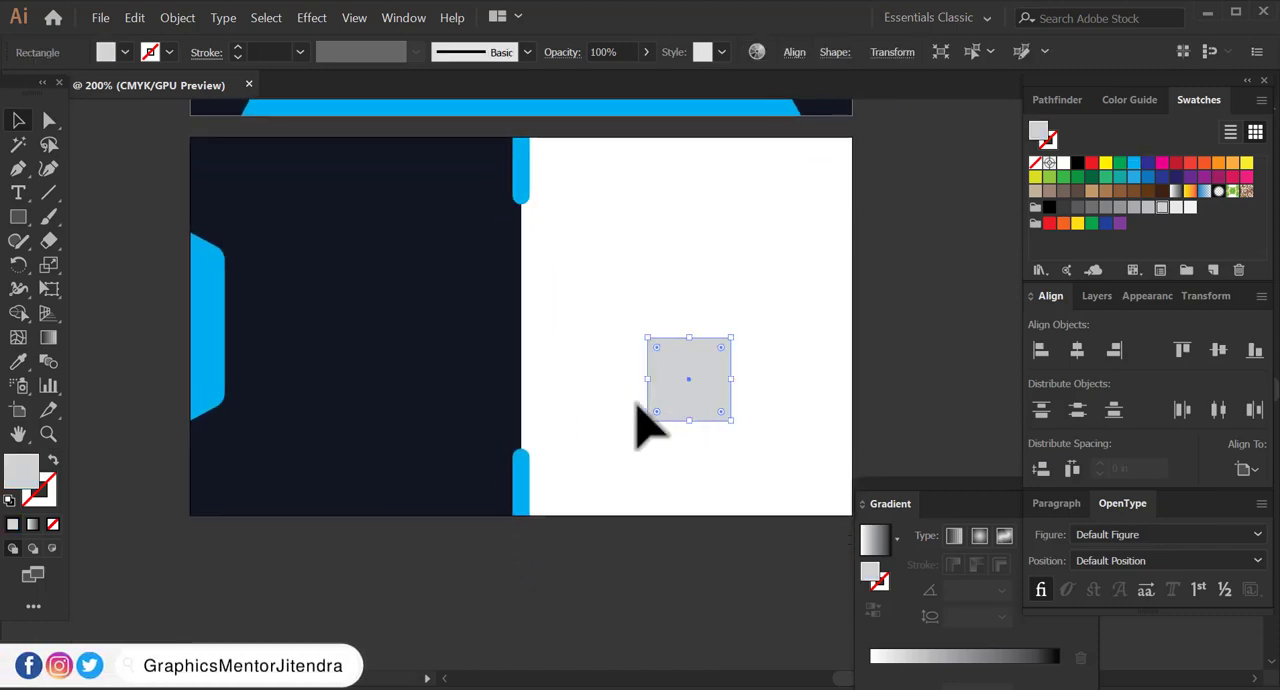
left_click(18, 410)
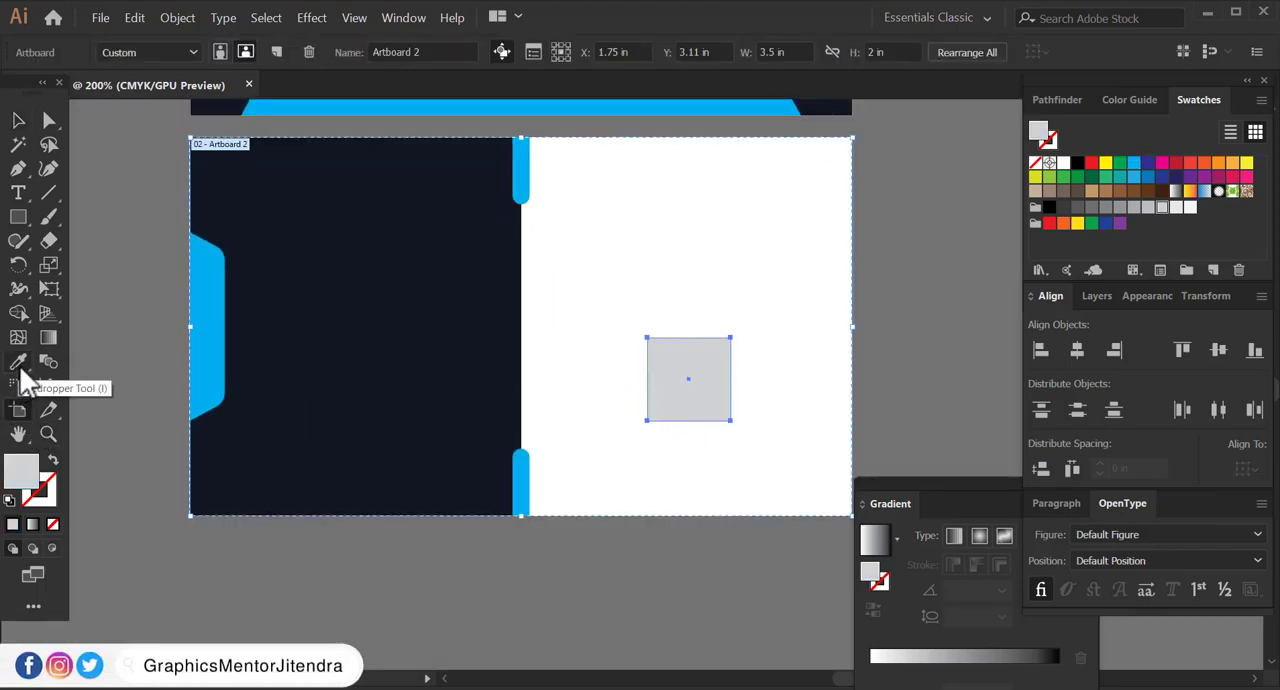
left_click(18, 121)
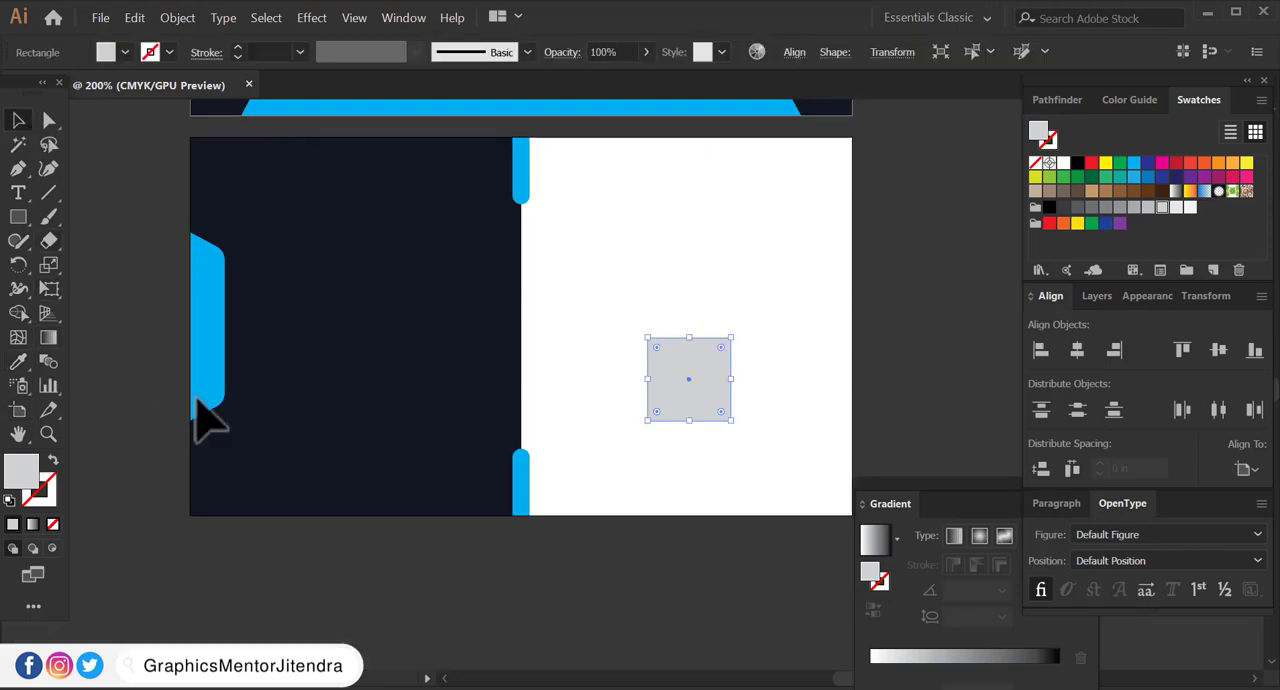
left_click(18, 362)
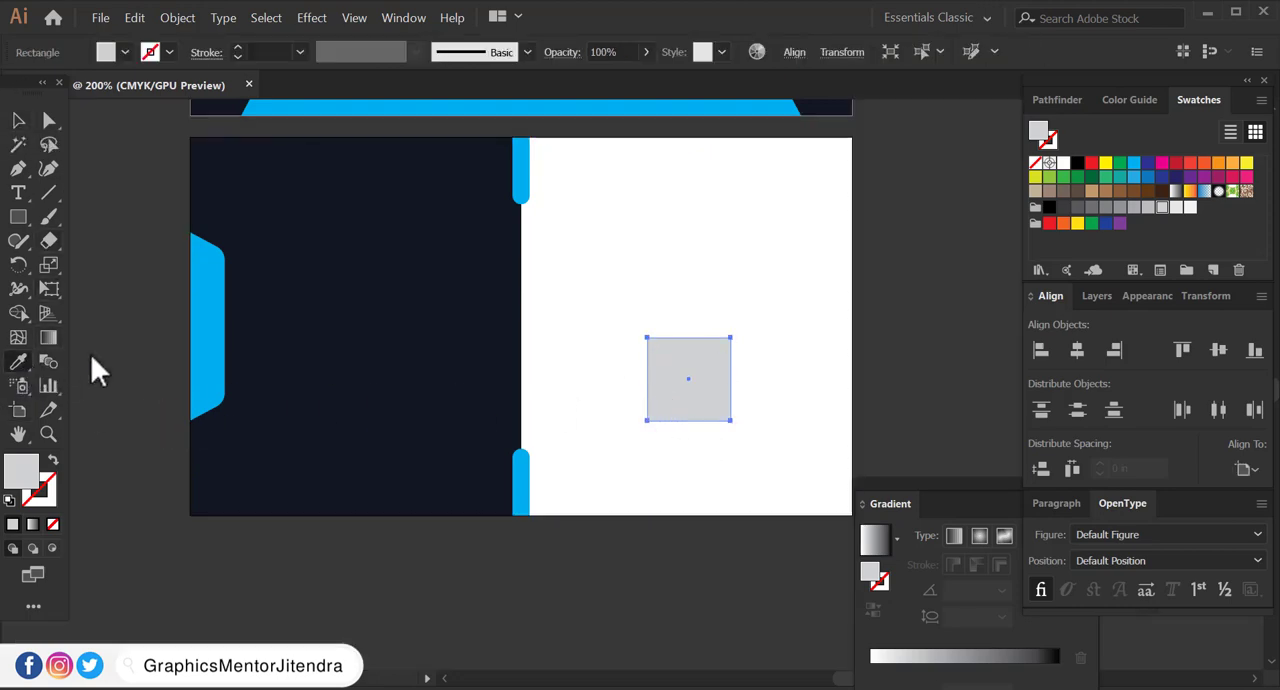
left_click(207, 338)
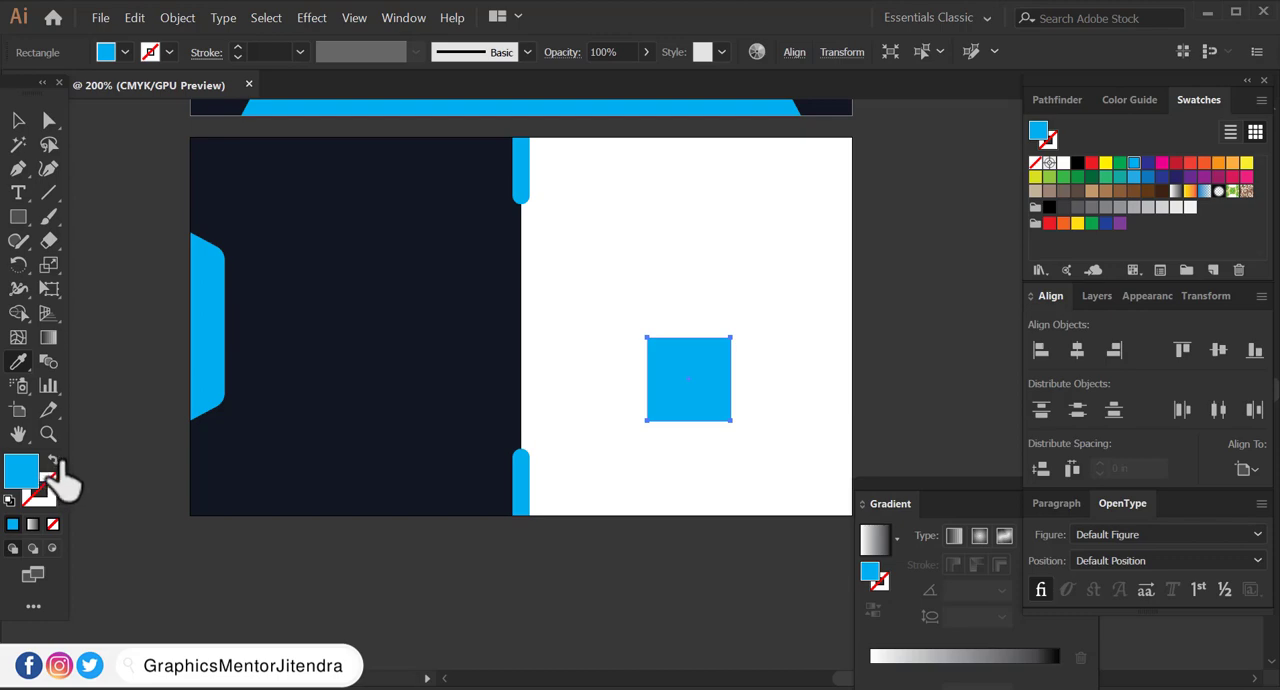
left_click(55, 462)
left_click(20, 123)
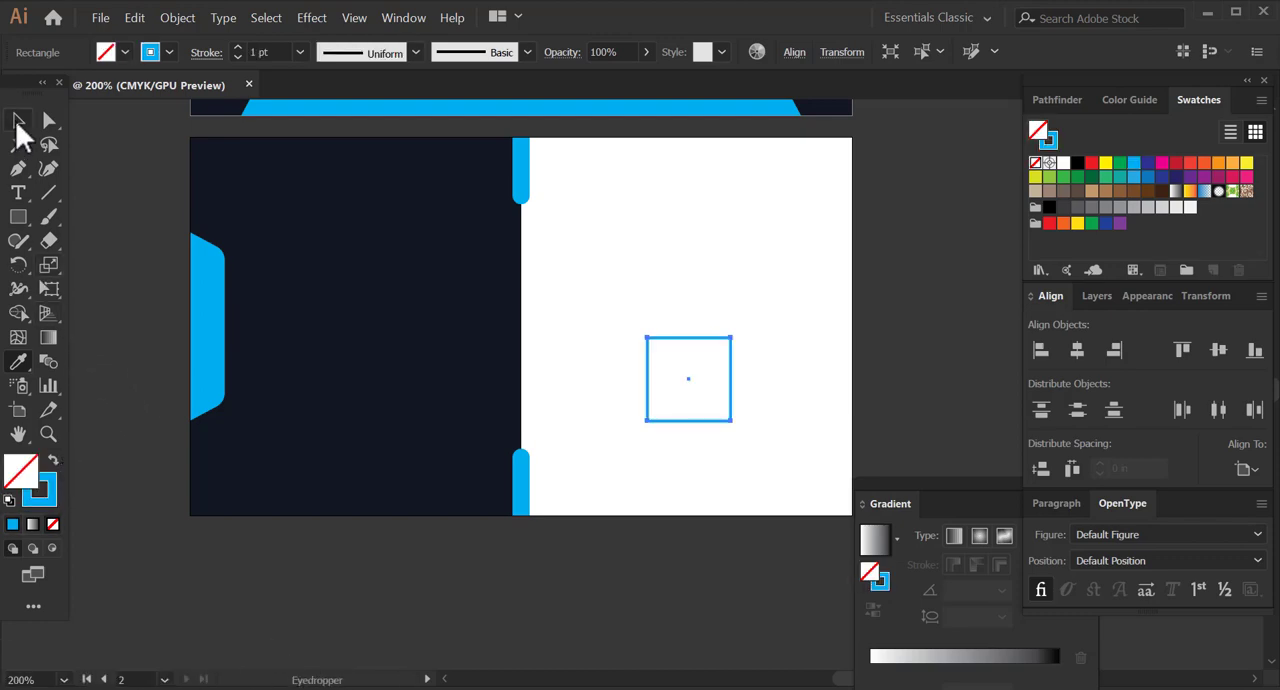
left_click(100, 188)
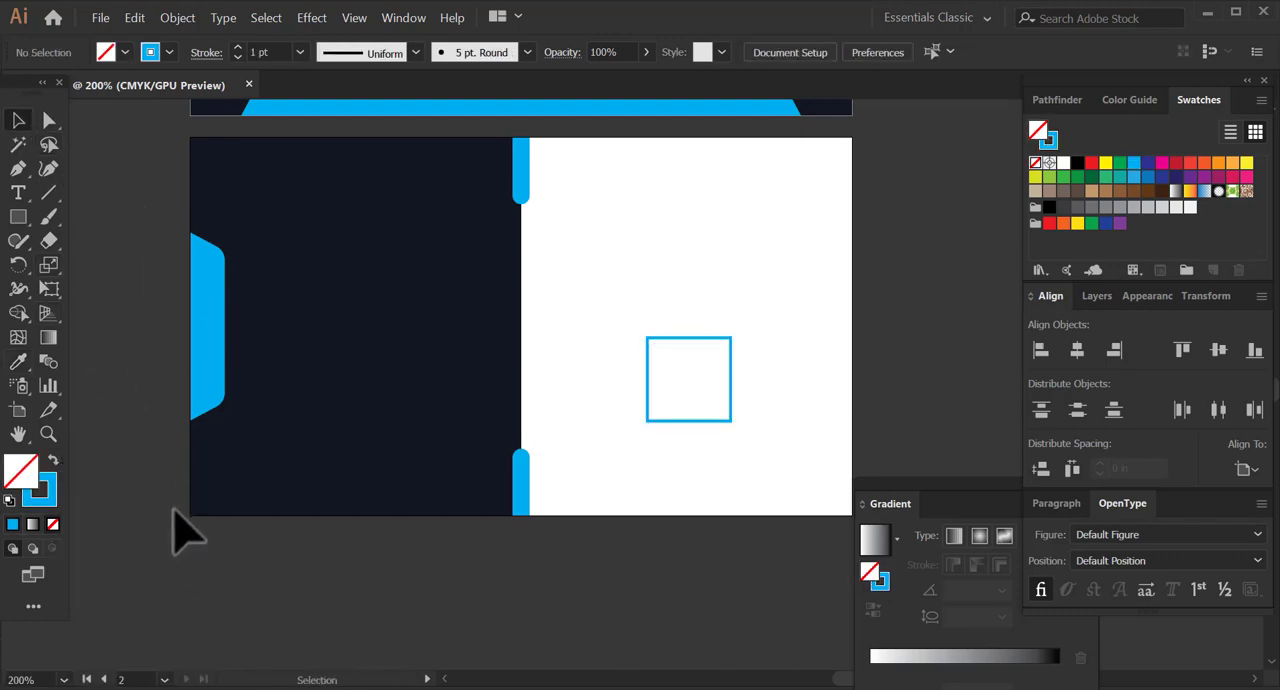
key("space")
mouse_move(532, 334)
left_mouse_down()
mouse_move(511, 417)
mouse_move(512, 494)
left_mouse_up()
left_click_drag(508, 394, 497, 491)
left_click_drag(497, 354, 500, 410)
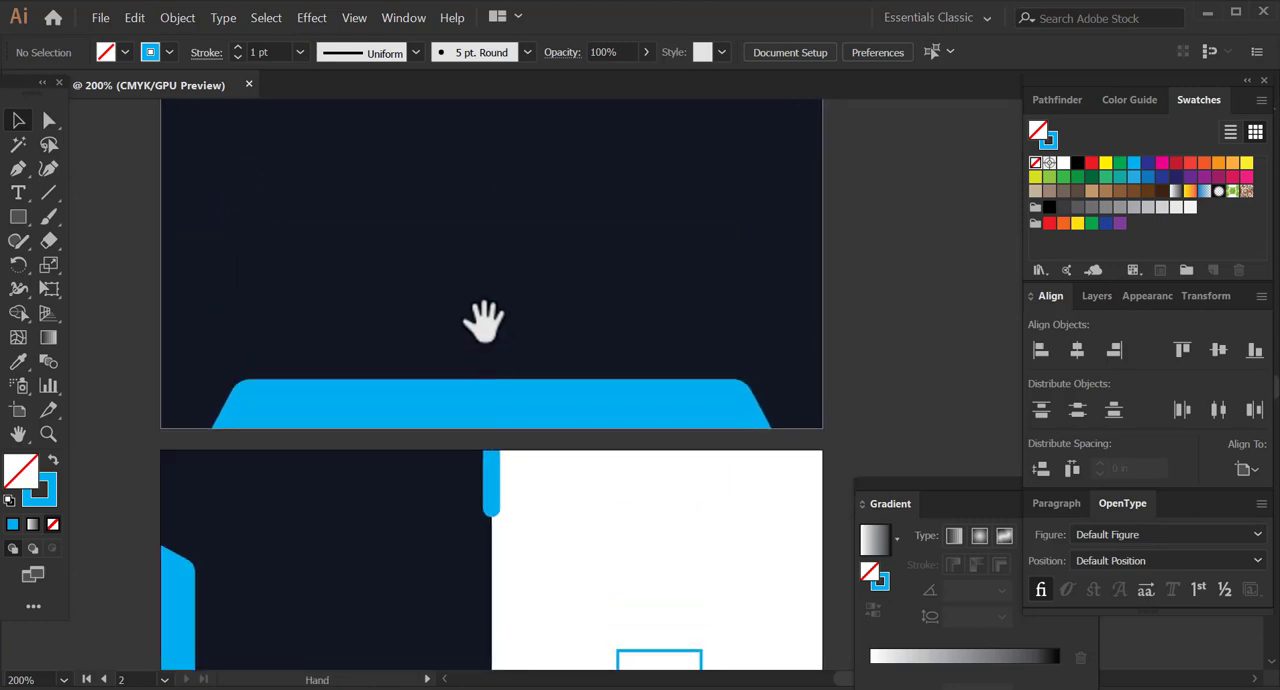
mouse_move(483, 320)
left_mouse_down()
mouse_move(457, 380)
mouse_move(477, 451)
mouse_move(489, 443)
mouse_move(463, 502)
mouse_move(463, 473)
left_mouse_up()
mouse_move(463, 539)
left_mouse_down()
mouse_move(452, 481)
mouse_move(398, 481)
left_mouse_up()
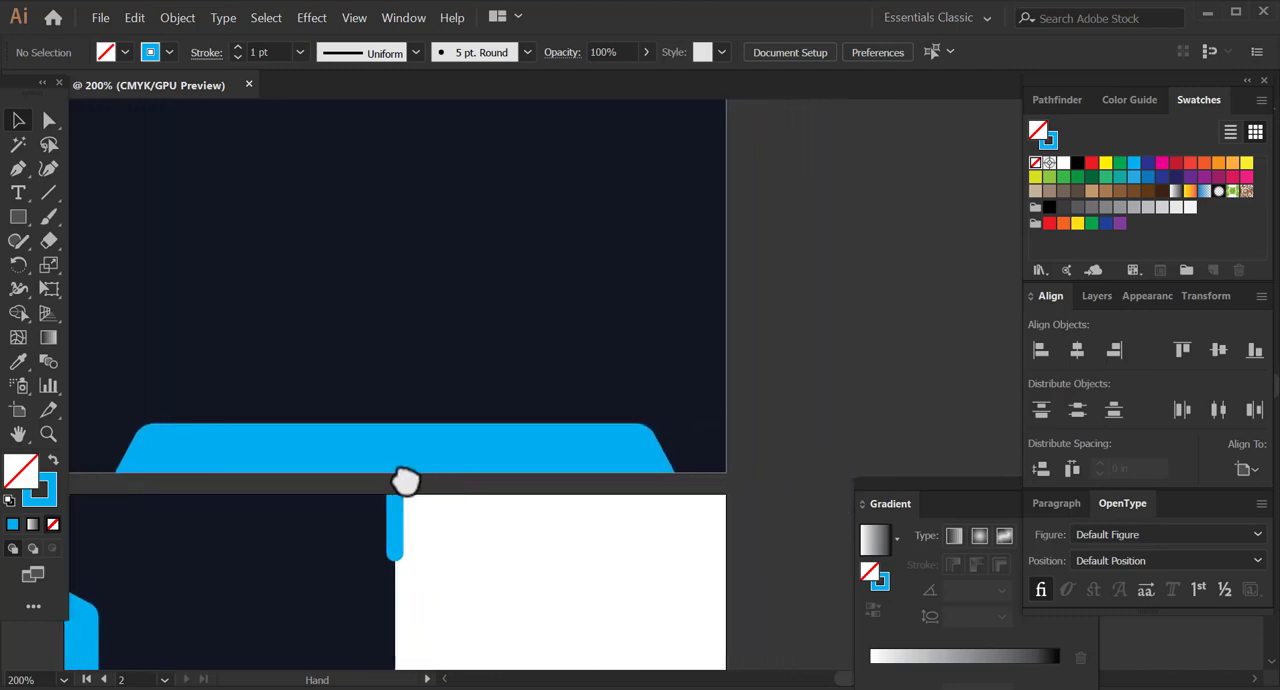
left_click(53, 524)
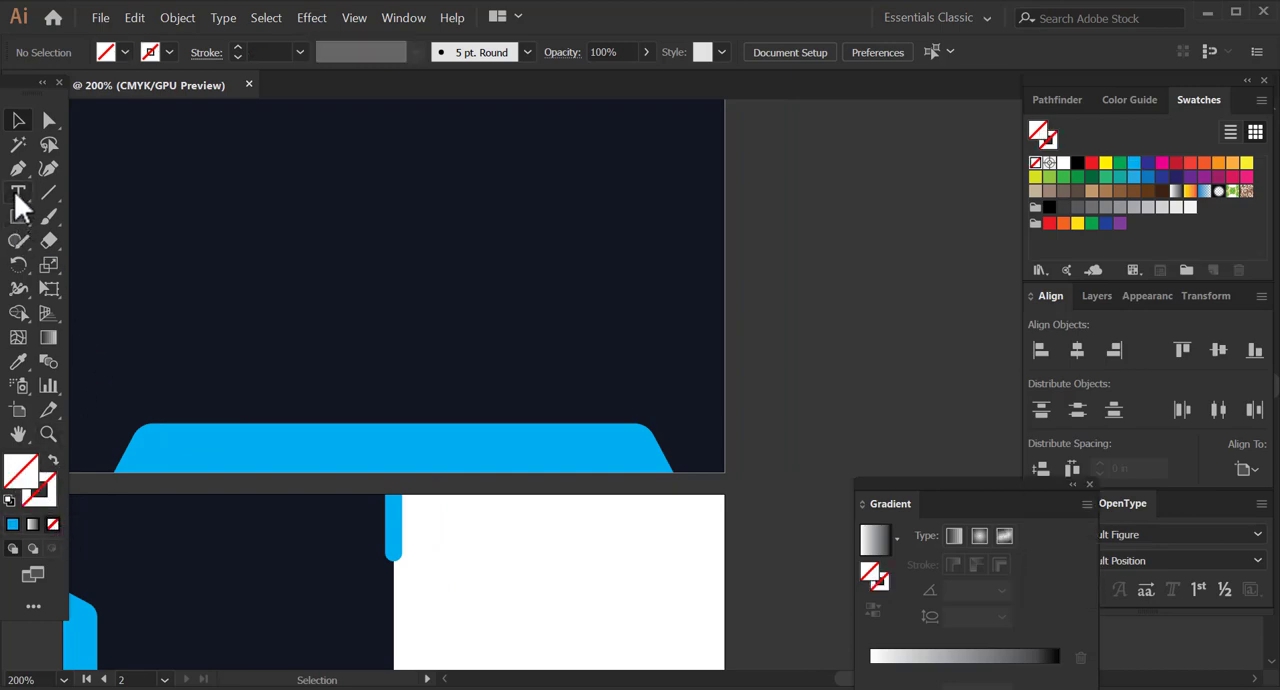
key("t")
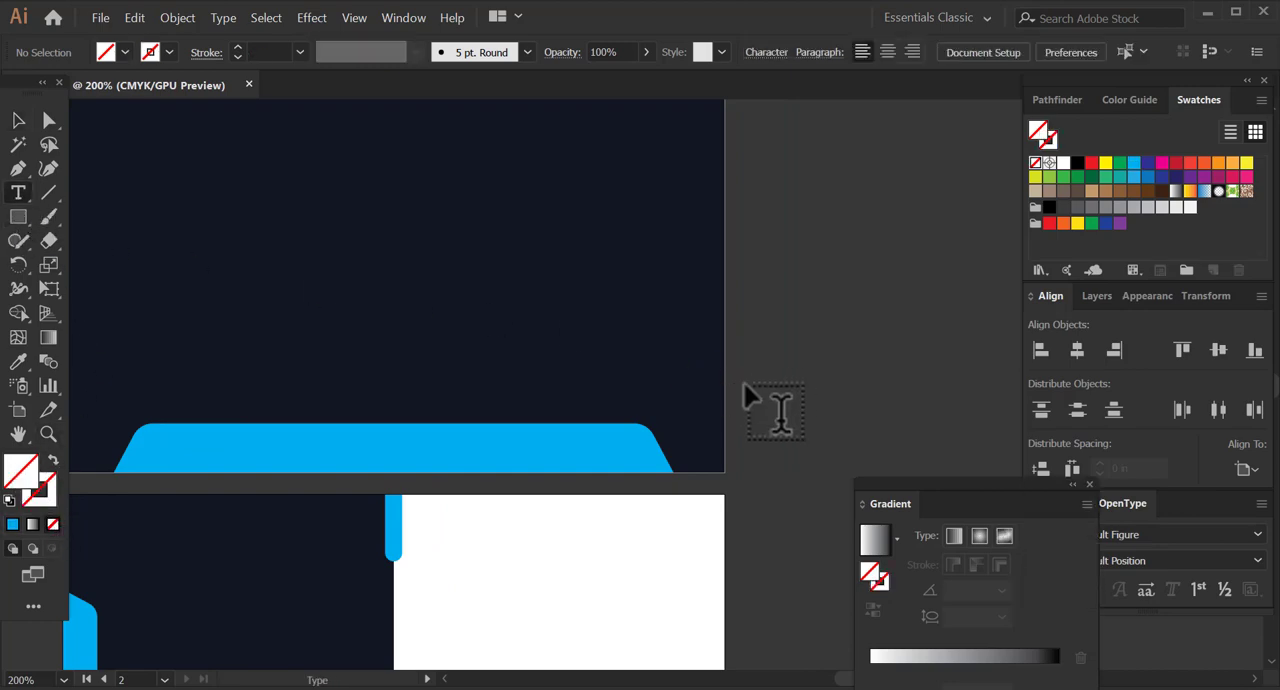
left_click(750, 388)
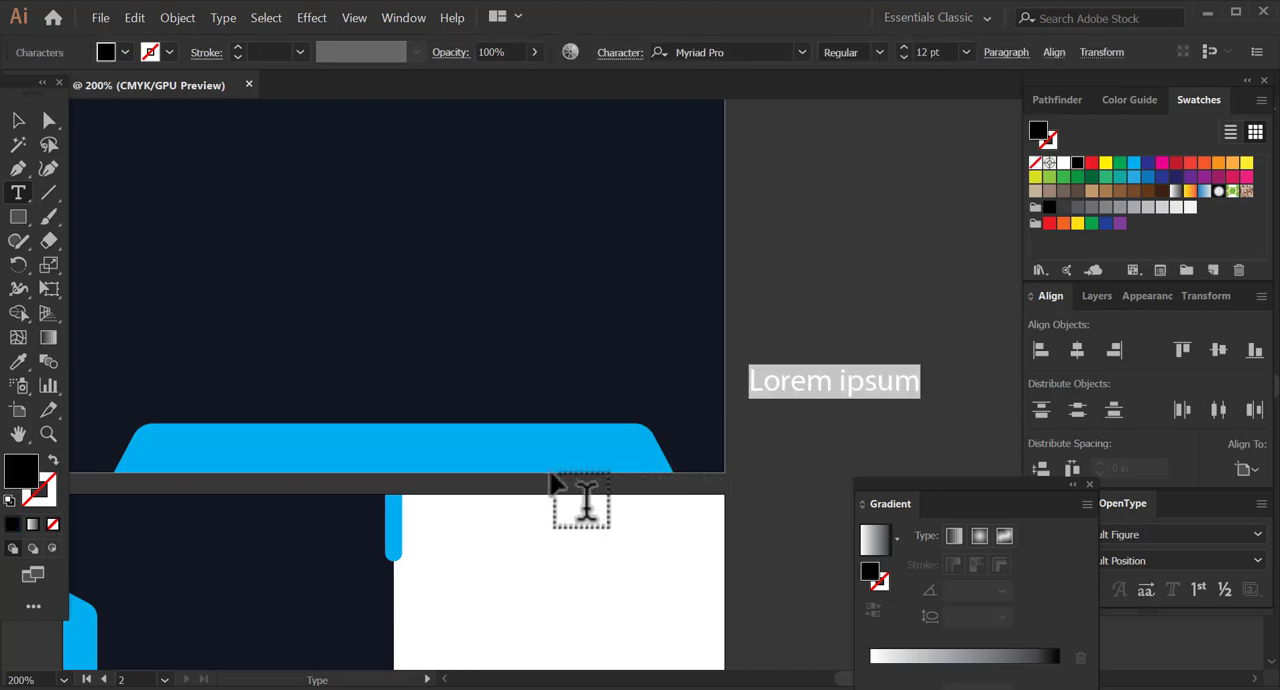
type("W")
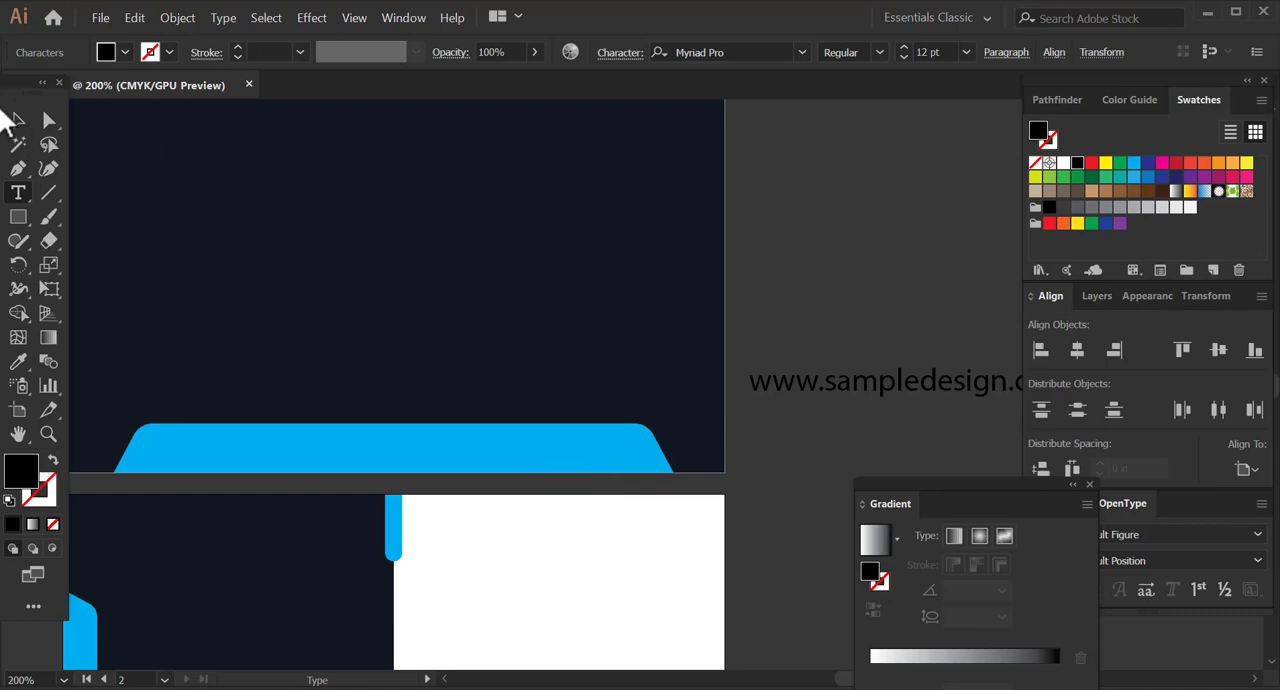
Move the web address onto the cyan tab of the first card side, scale it down and centre it horizontally on the artboard.
left_click(20, 128)
left_click_drag(829, 386, 325, 445)
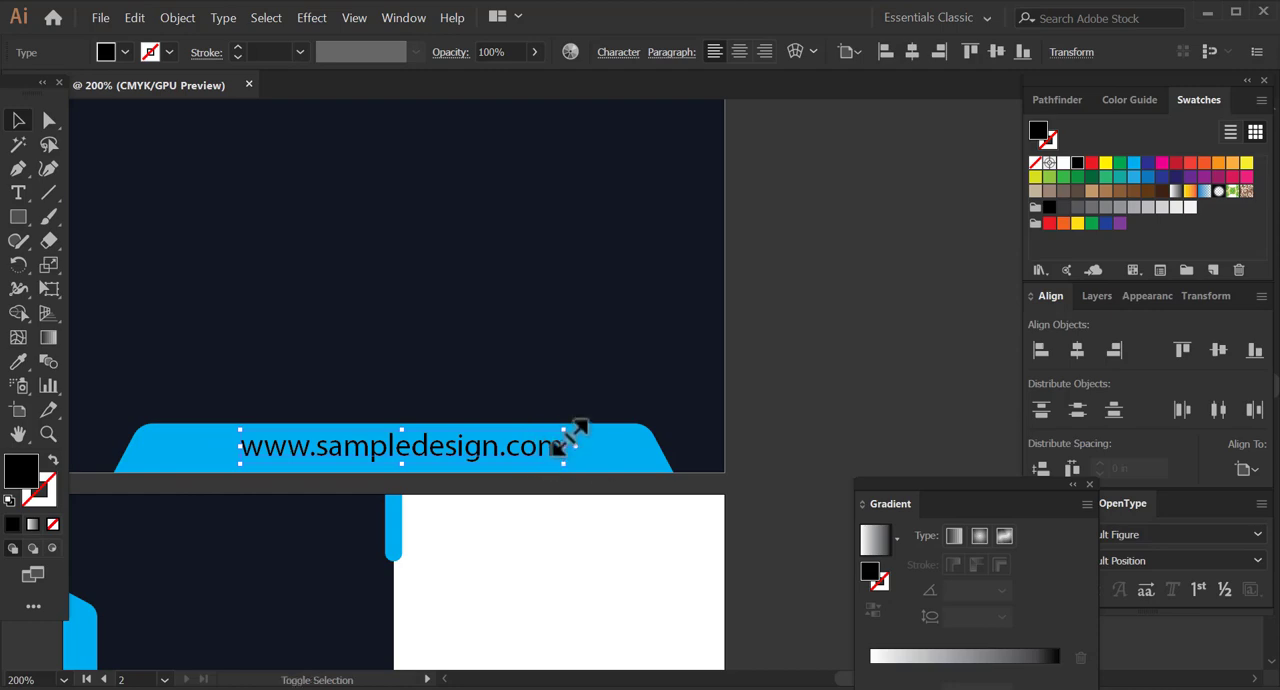
left_click_drag(563, 445, 556, 447)
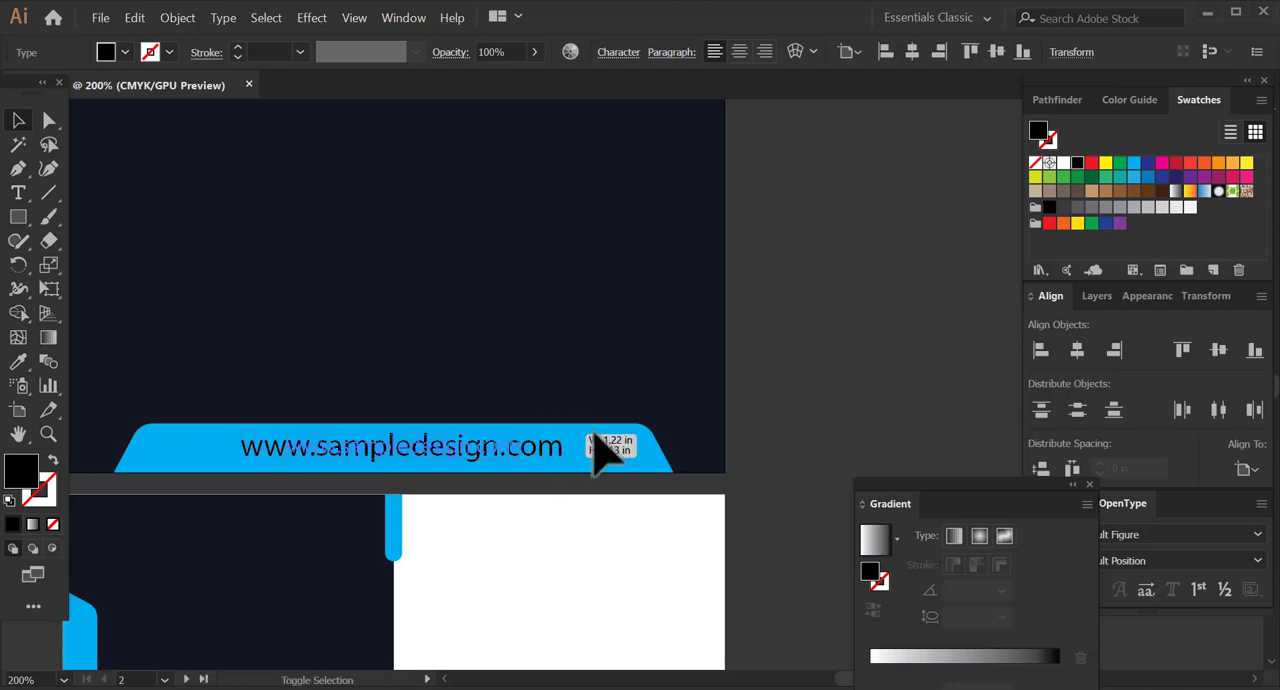
left_click(786, 410)
left_click_drag(458, 425, 737, 430)
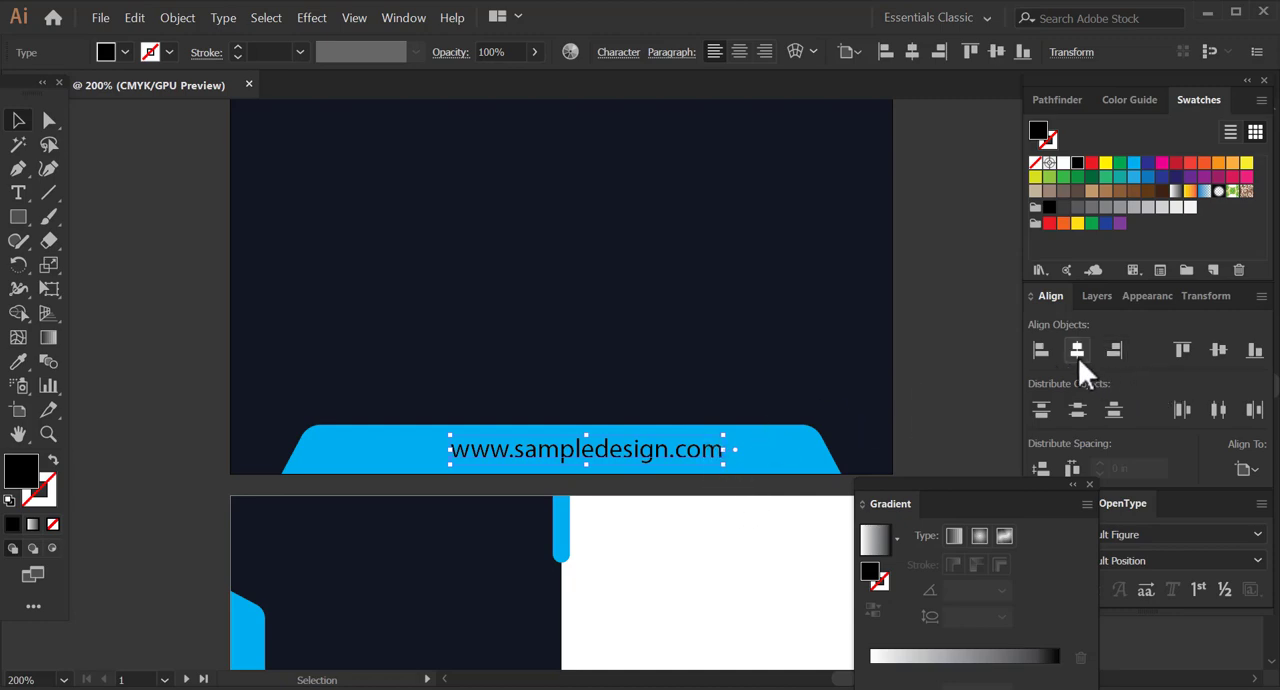
left_click(1077, 350)
left_click(962, 412)
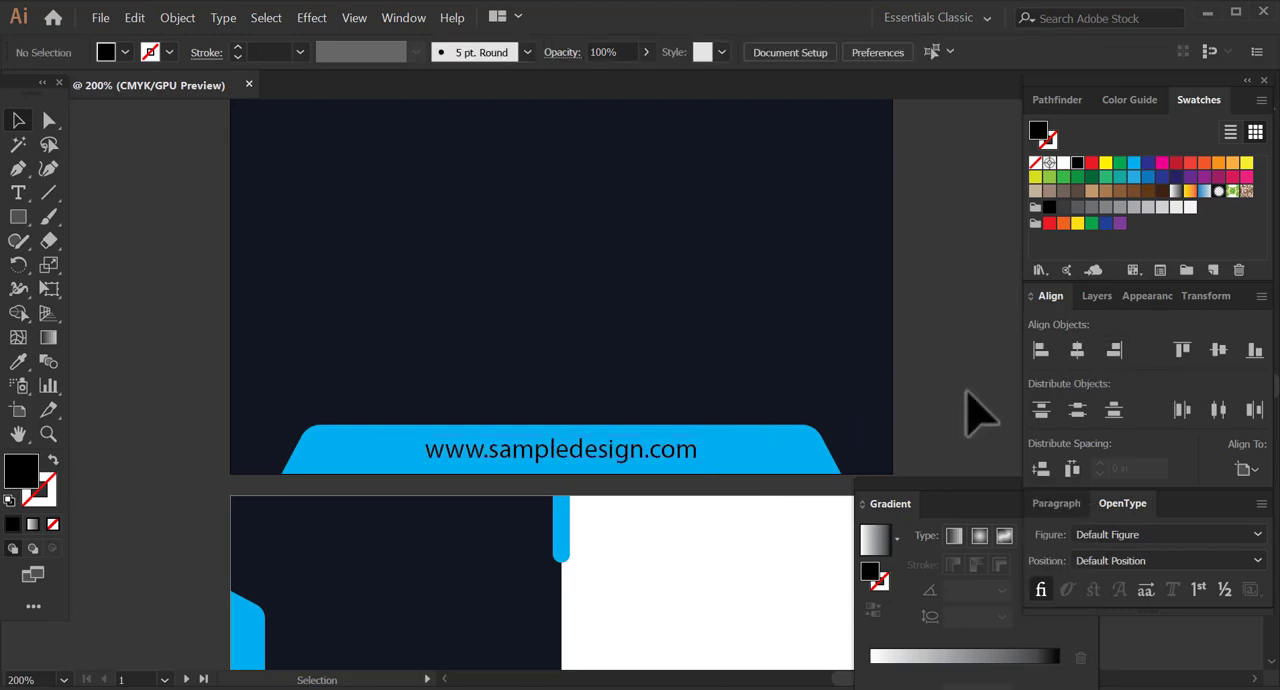
Colour the web address on the cyan tab white and deselect it.
left_click(678, 455)
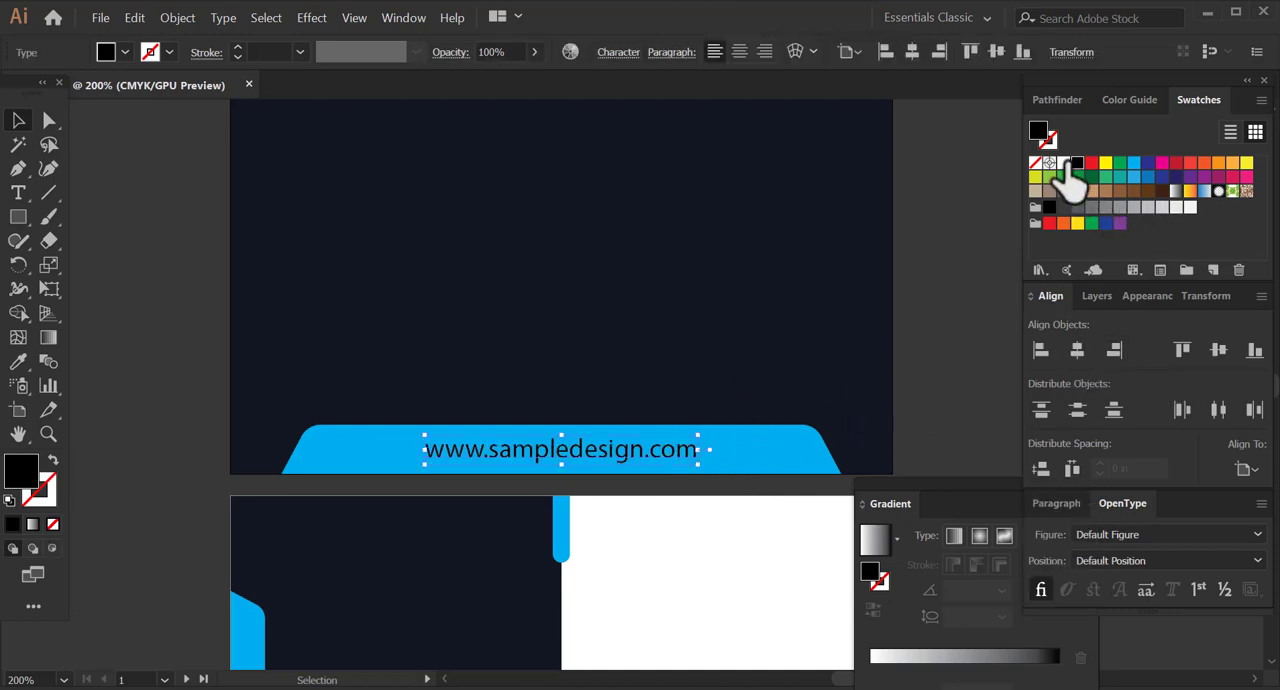
left_click(1064, 163)
left_click(943, 280)
Scale the white web address down slightly around its centre and align it to the artboard's horizontal centre.
key("space")
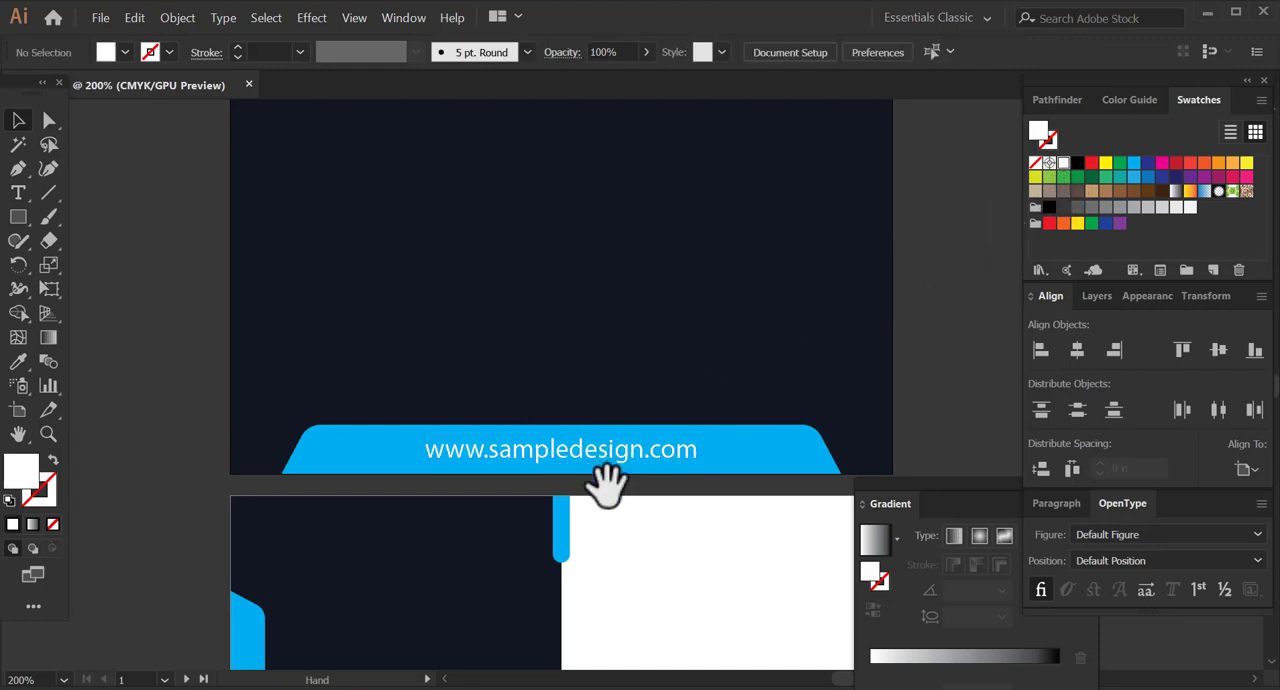
left_click_drag(605, 485, 560, 334)
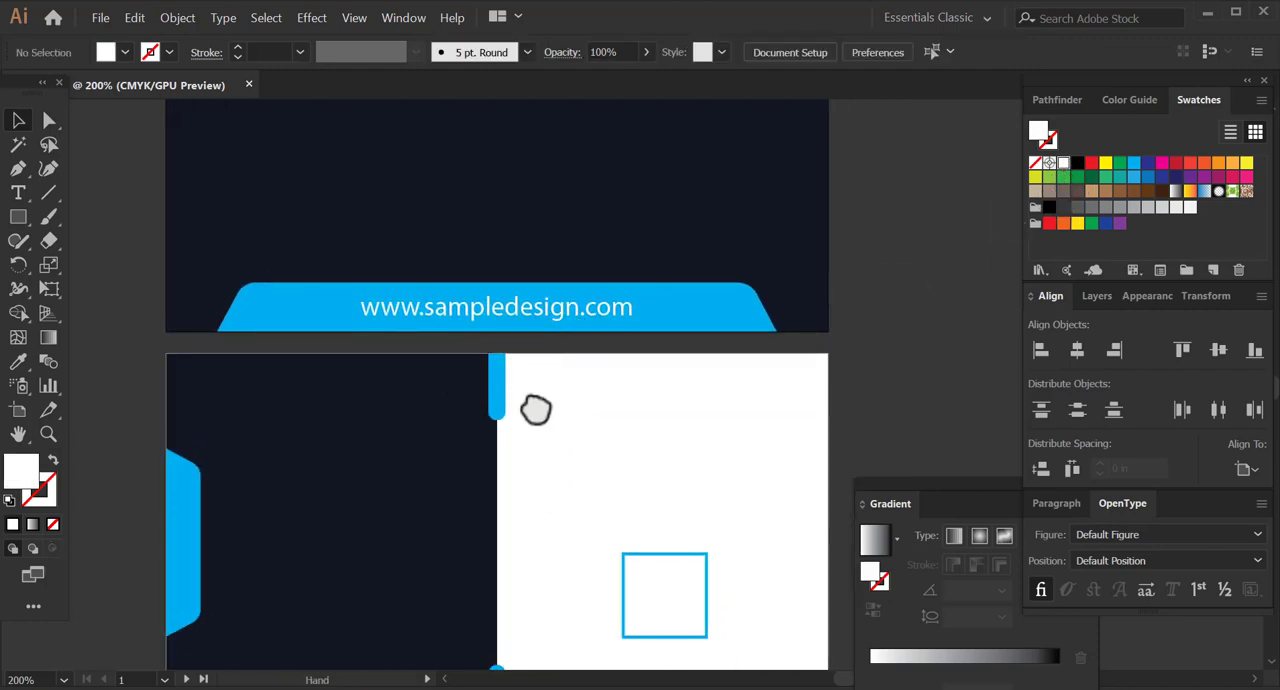
left_click_drag(535, 410, 527, 461)
left_click(560, 366)
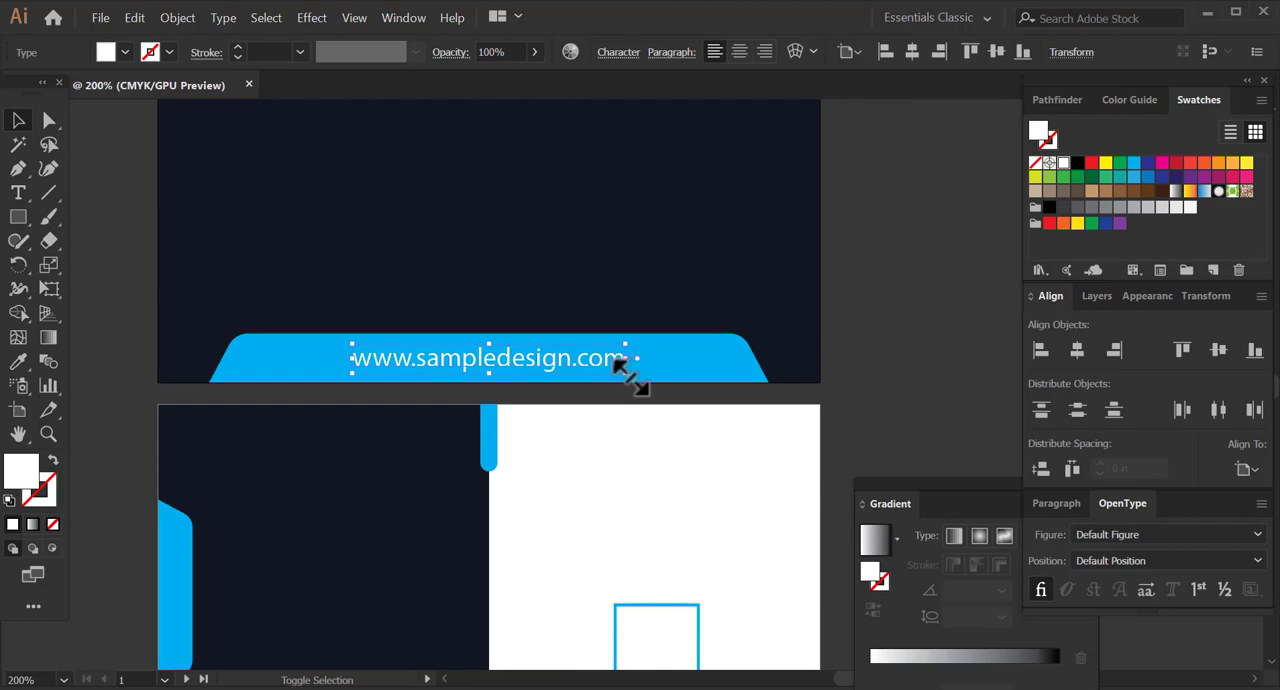
left_click_drag(624, 367, 608, 370)
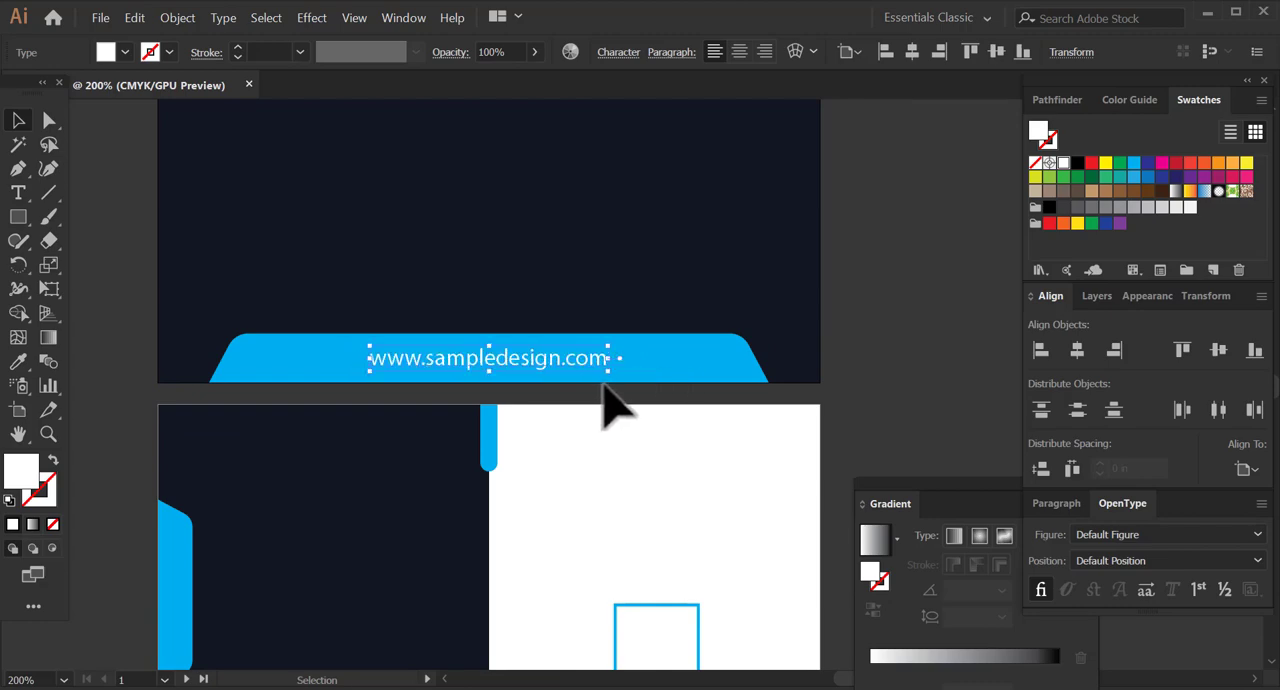
left_click(1083, 351)
left_click(981, 348)
Set the web address's font to Montserrat-Regular and deselect it.
key("space")
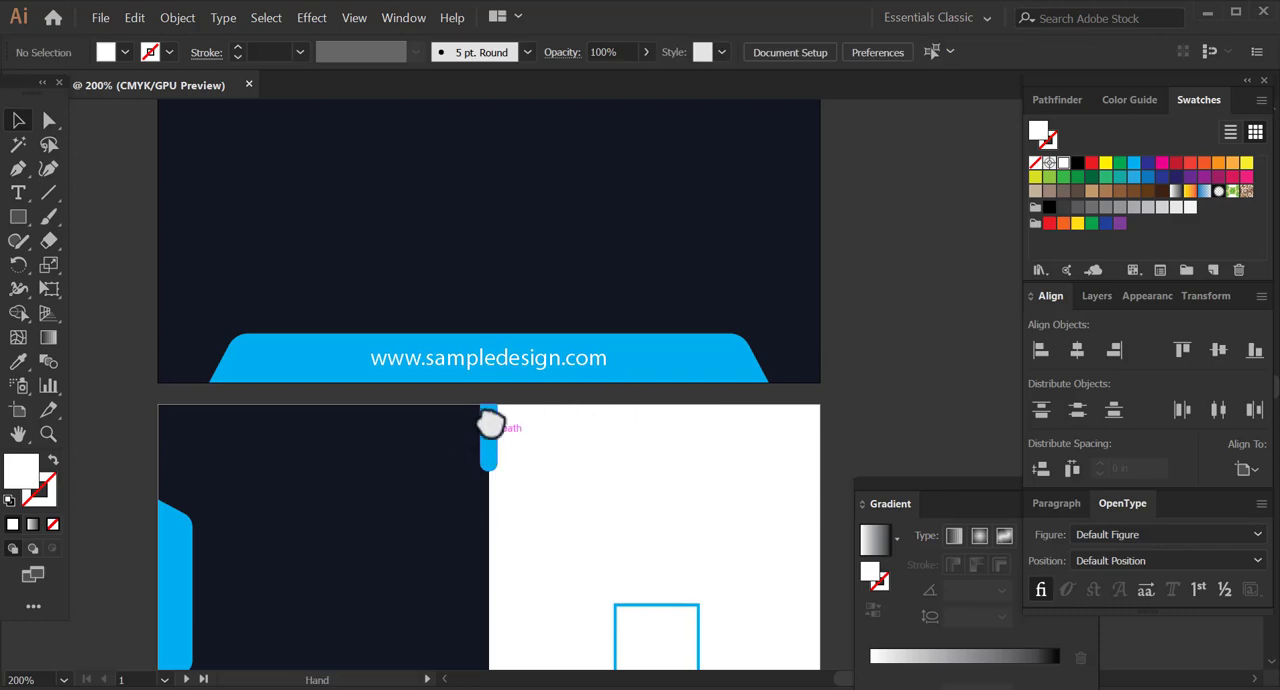
left_click_drag(490, 424, 571, 400)
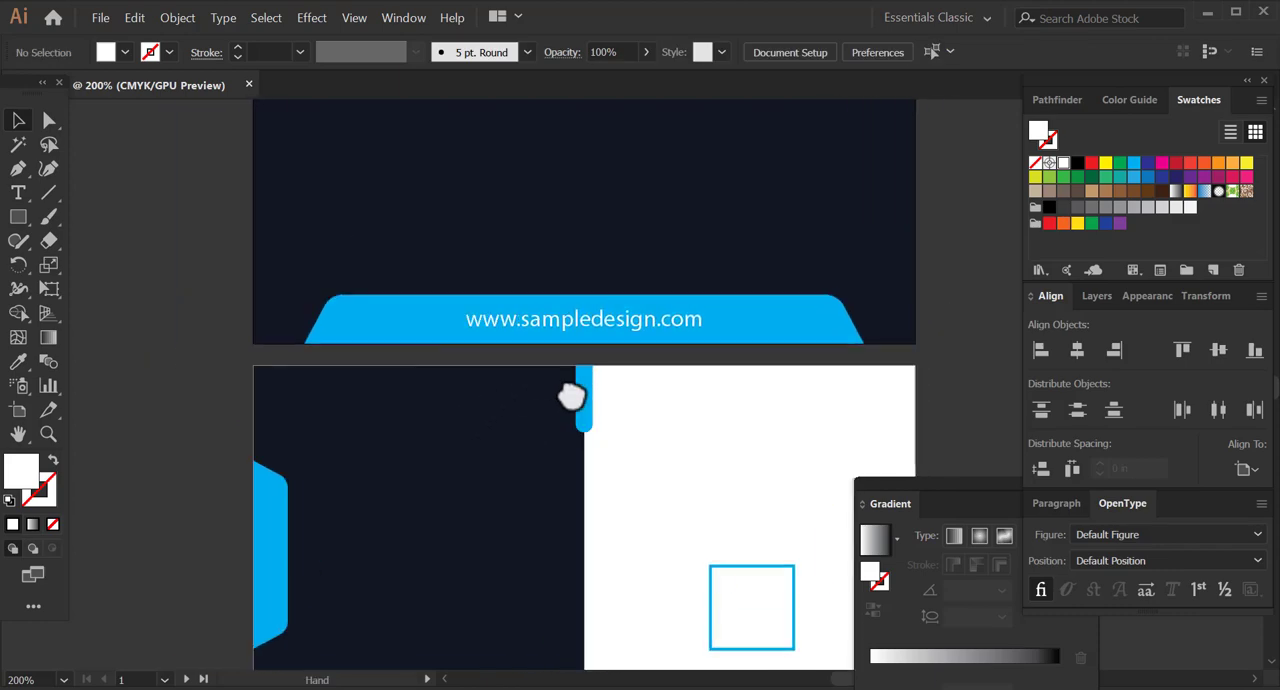
left_click(625, 333)
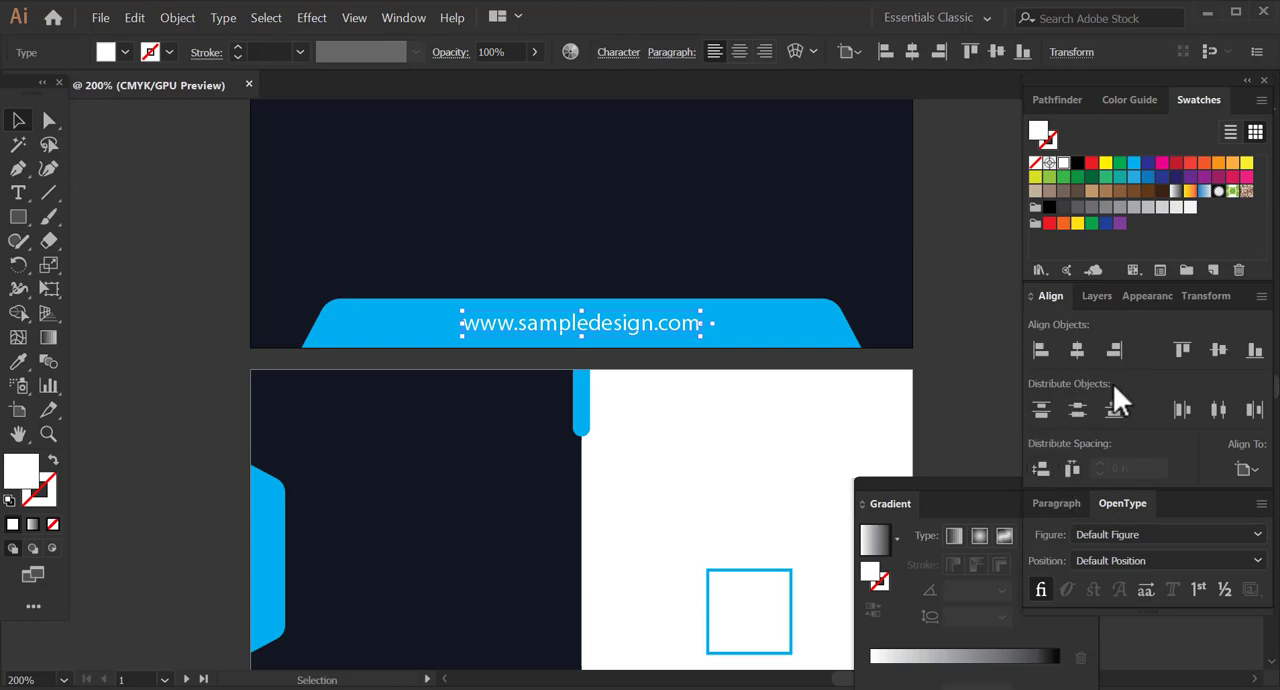
left_click(630, 56)
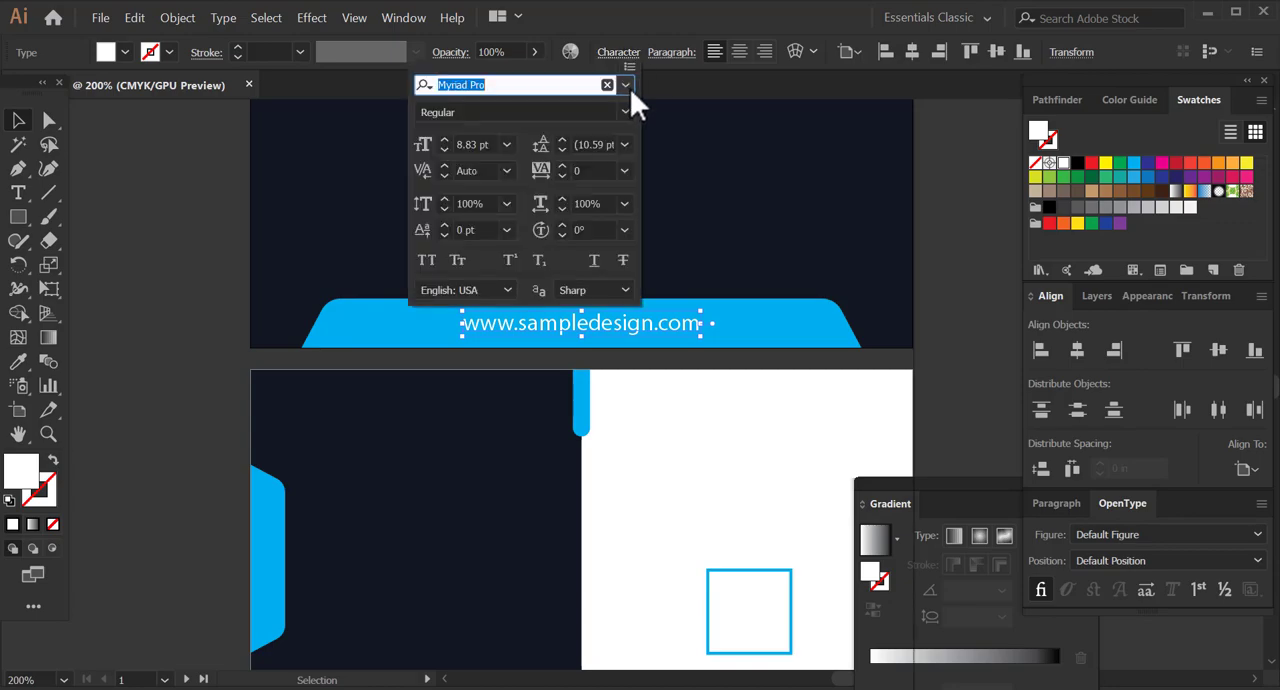
left_click(625, 86)
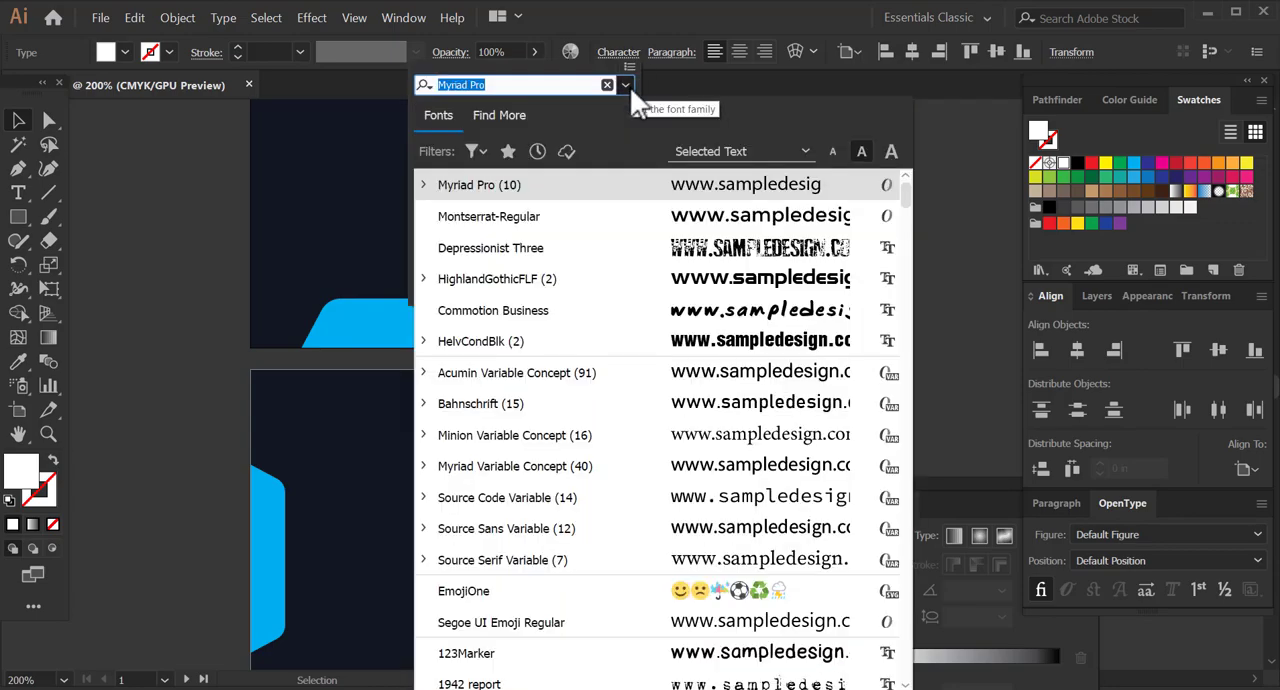
left_click(551, 218)
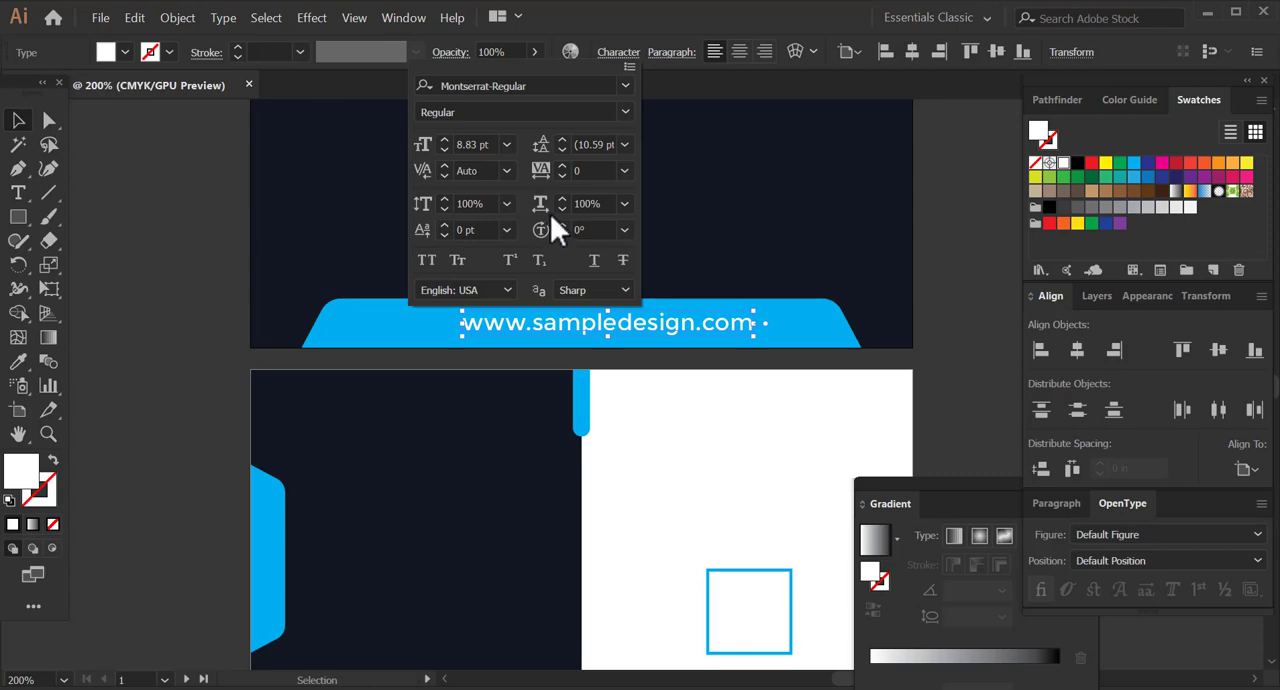
left_click(229, 275)
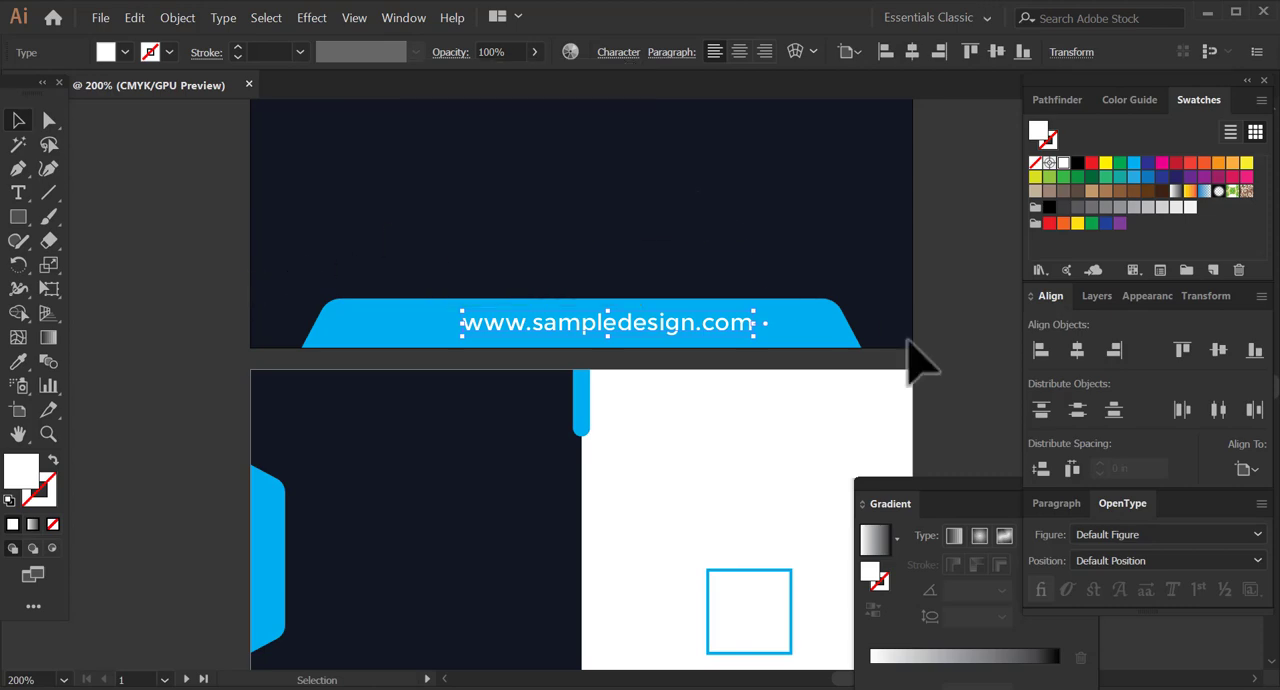
left_click(976, 403)
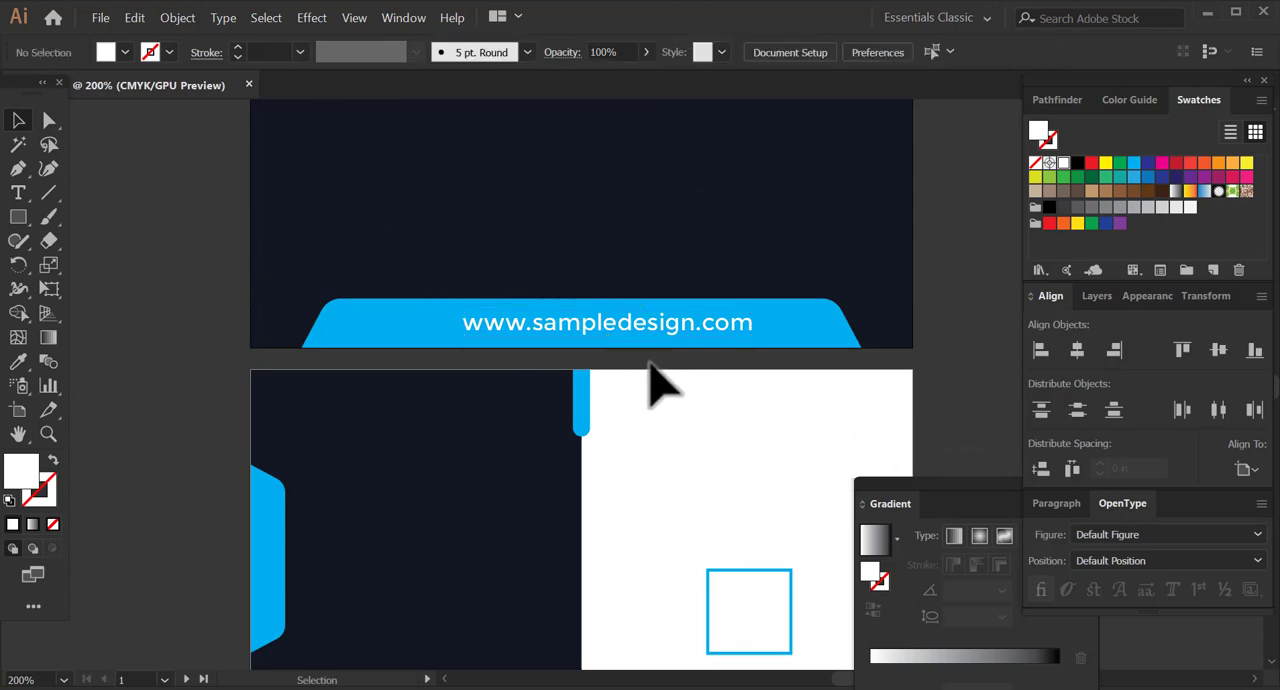
Centre the web address horizontally on the first card side again and deselect it.
left_click_drag(608, 408, 598, 332)
left_click(608, 322)
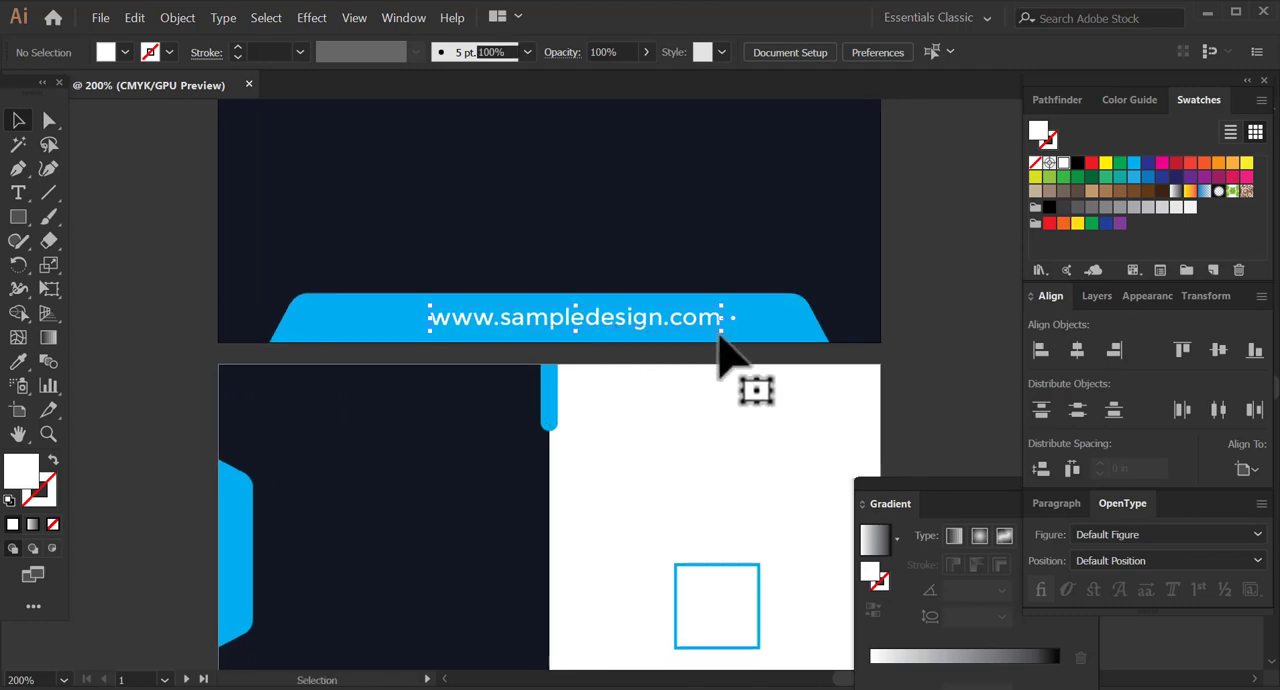
left_click(460, 450)
mouse_move(447, 467)
left_mouse_down()
mouse_move(457, 426)
mouse_move(472, 440)
mouse_move(403, 400)
mouse_move(417, 371)
mouse_move(443, 491)
left_mouse_up()
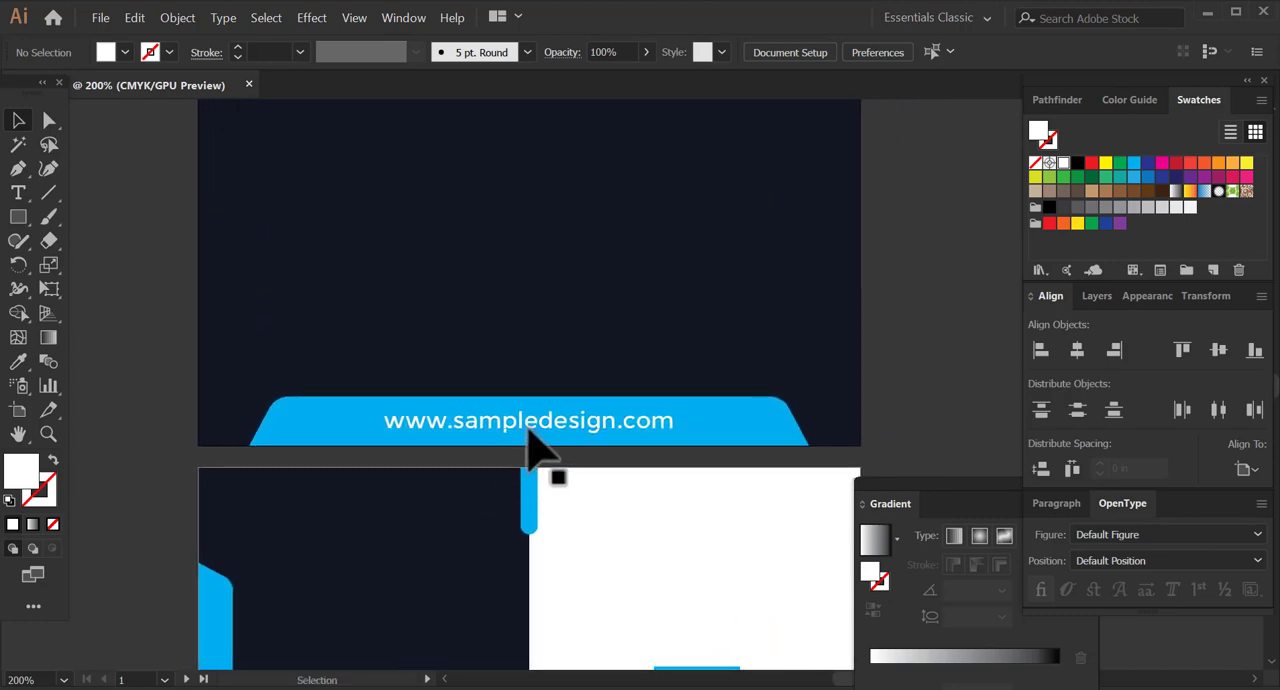
Duplicate the web address into the middle of the first card's navy area and replace the copy's text with "MOTION WORLD".
left_click_drag(518, 438, 460, 251, "alt")
left_click_drag(480, 293, 499, 367)
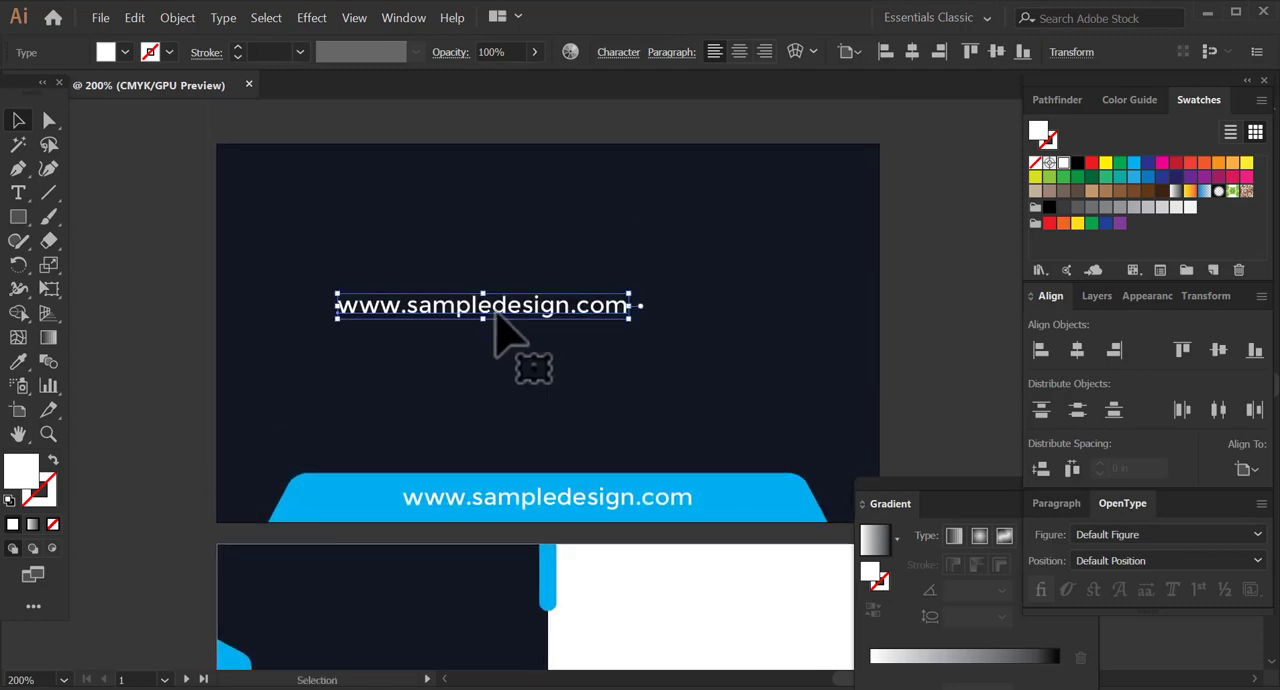
triple_click(506, 307)
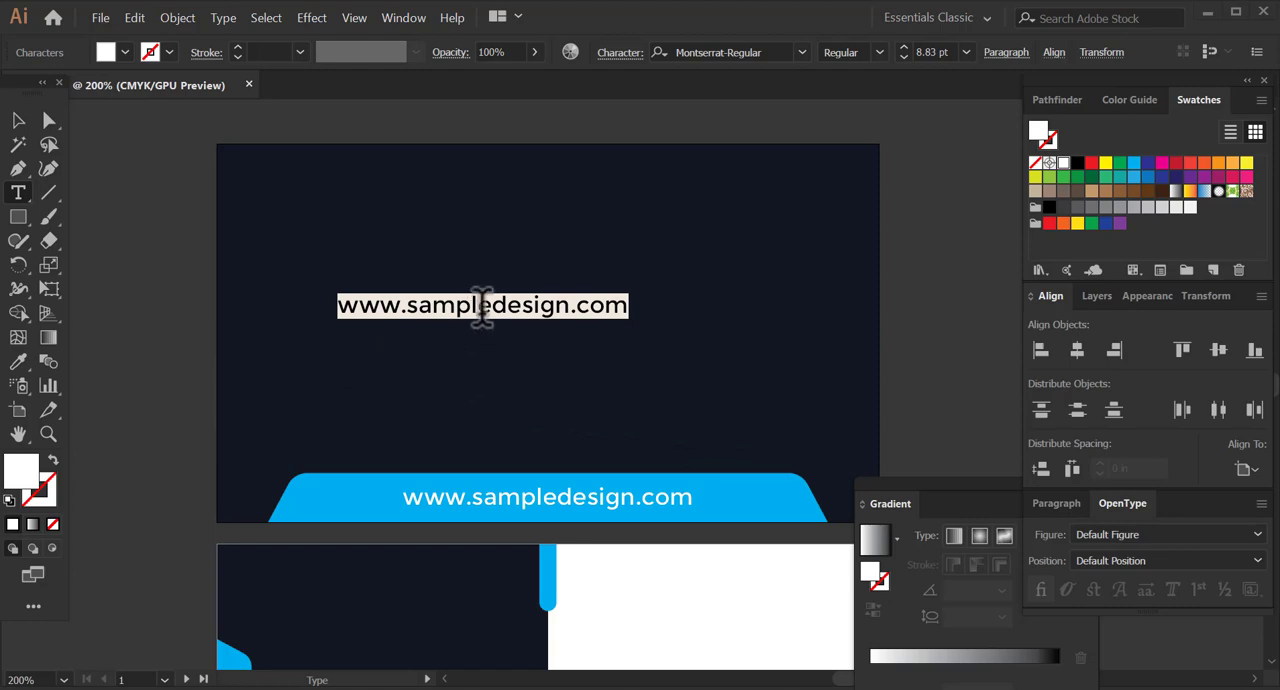
key("BackSpace")
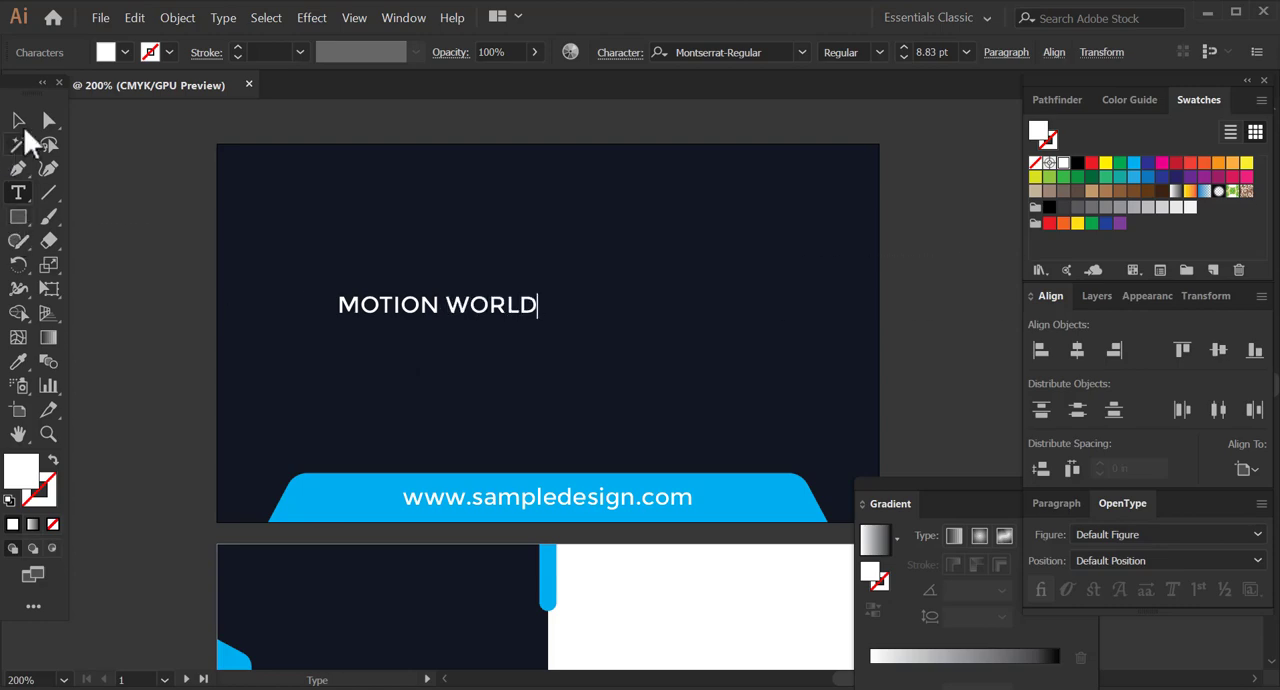
Enlarge the MOTION WORLD text to about 10.6 pt and set its tracking to 200.
left_click(18, 121)
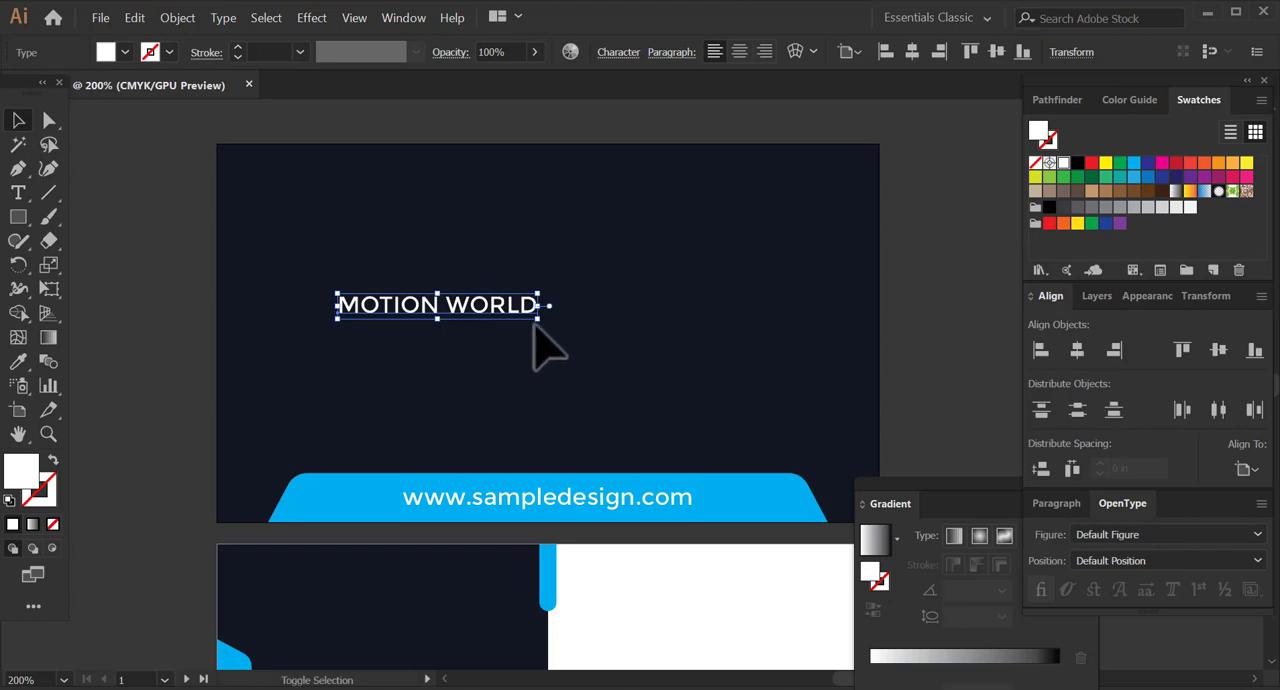
left_click_drag(545, 327, 578, 322)
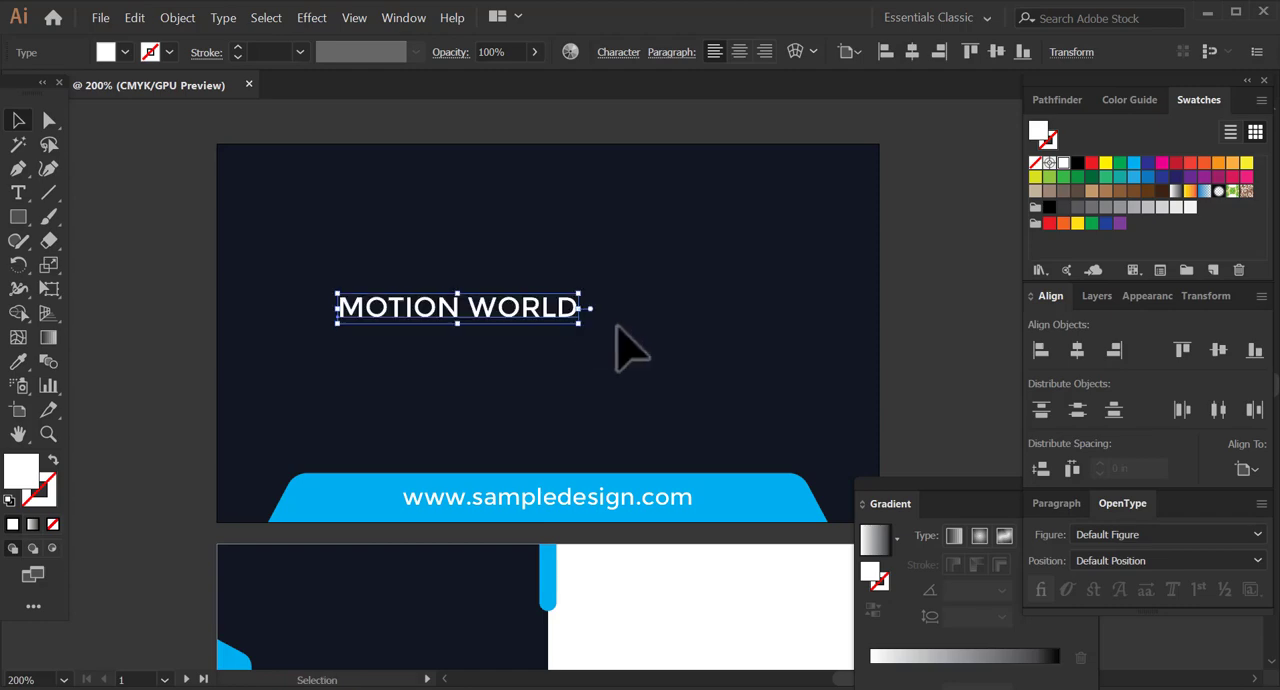
left_click(620, 54)
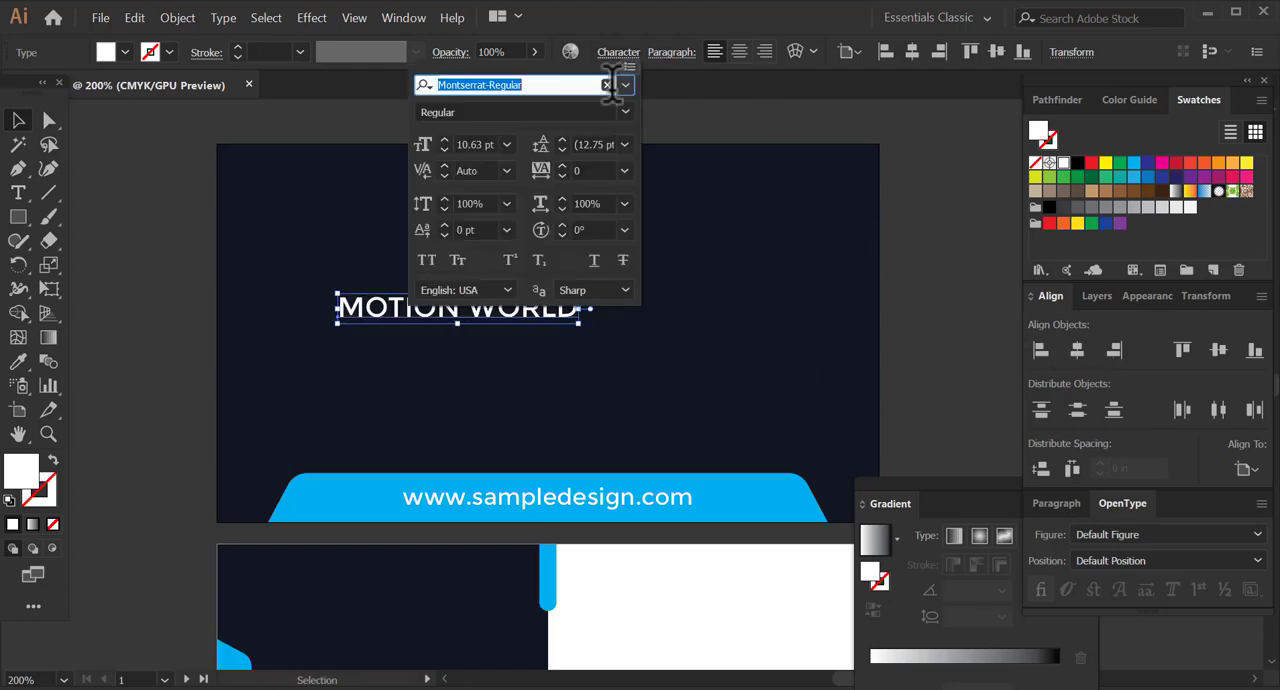
left_click(626, 176)
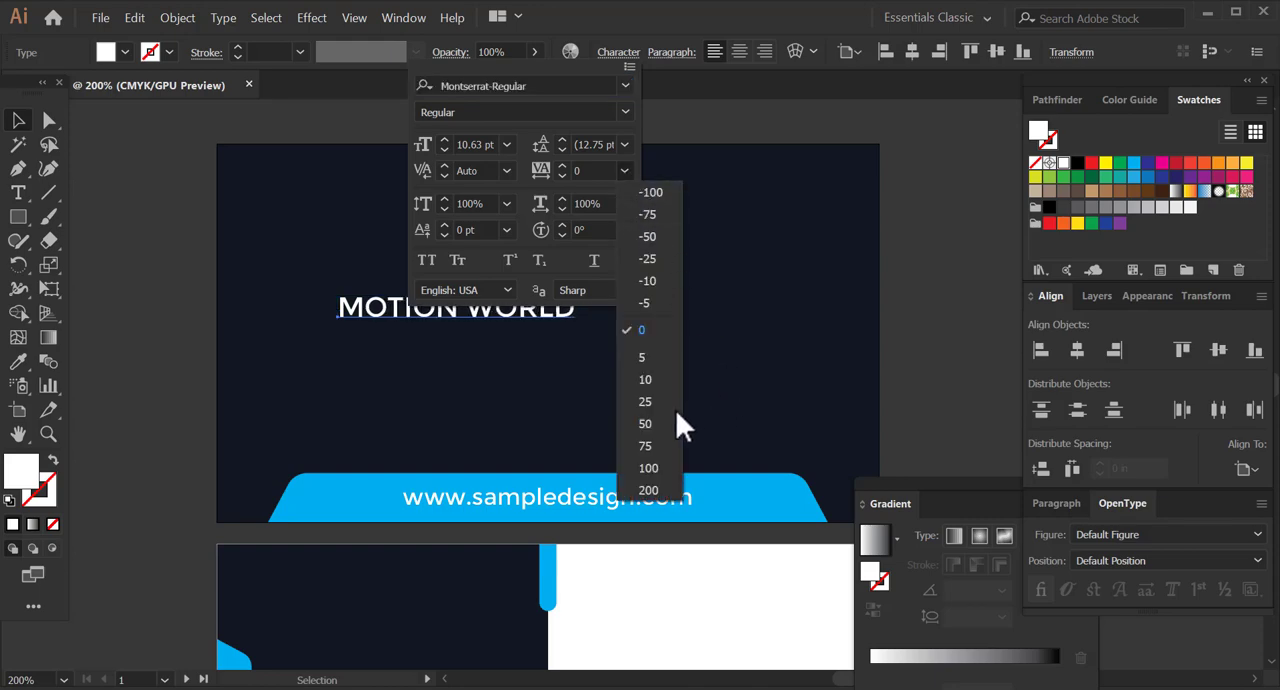
left_click(652, 491)
left_click(182, 249)
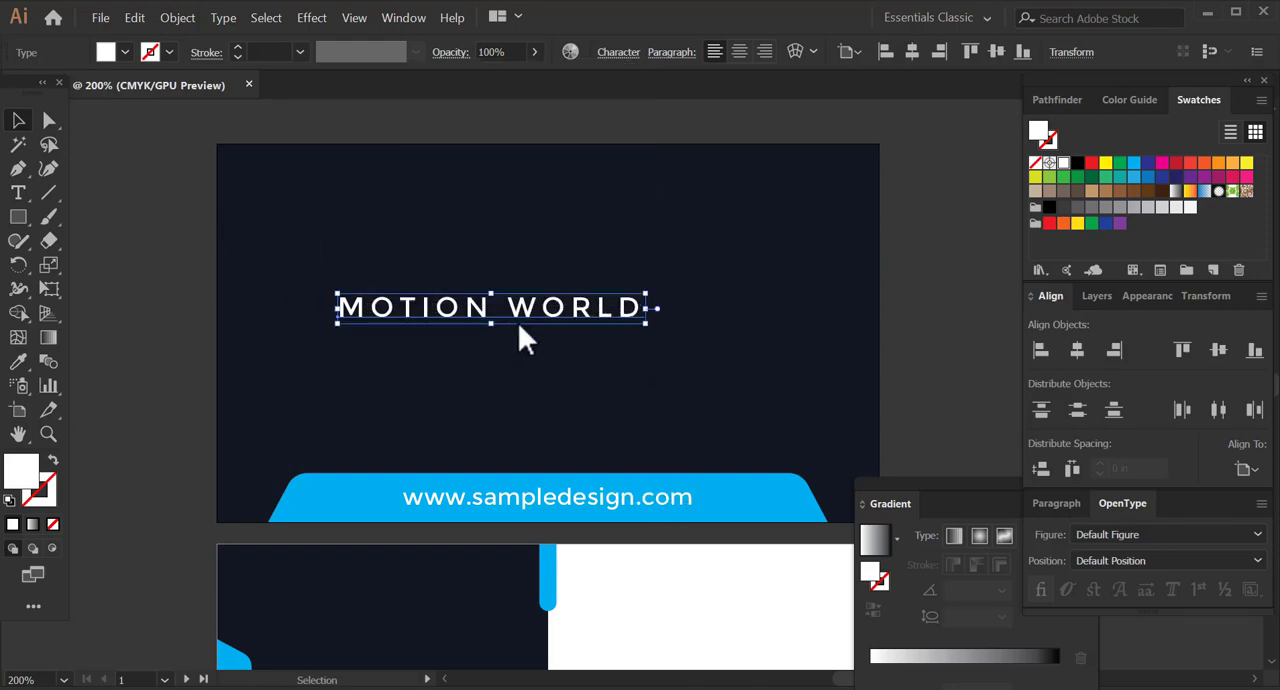
Recolour MOTION WORLD with the cyan sampled from the web address banner and centre it horizontally on the artboard.
left_click(20, 361)
left_click(330, 490)
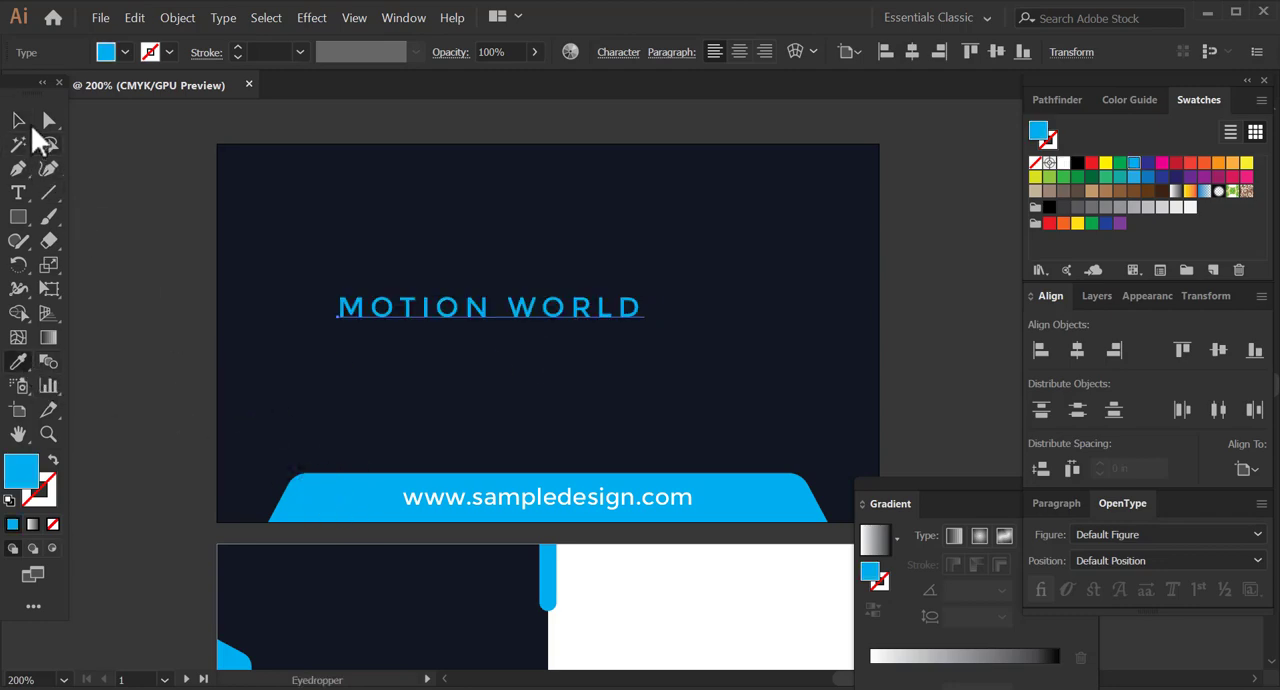
left_click(18, 120)
left_click(1078, 350)
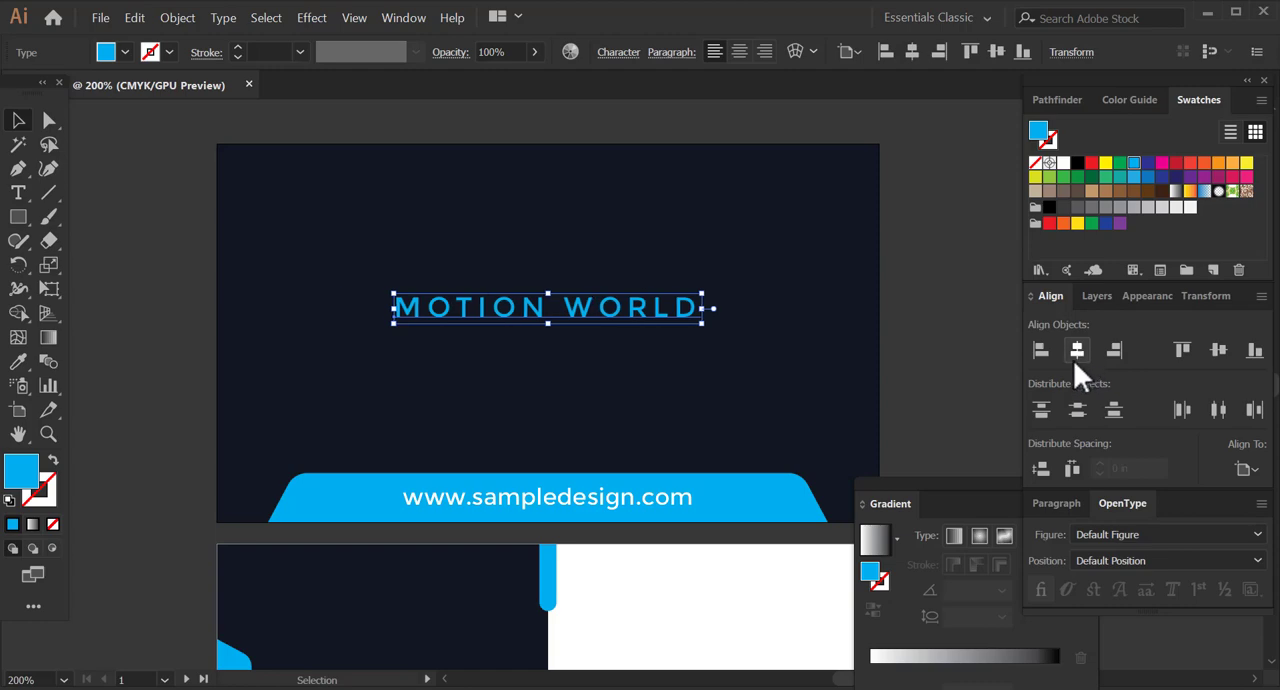
left_click(923, 380)
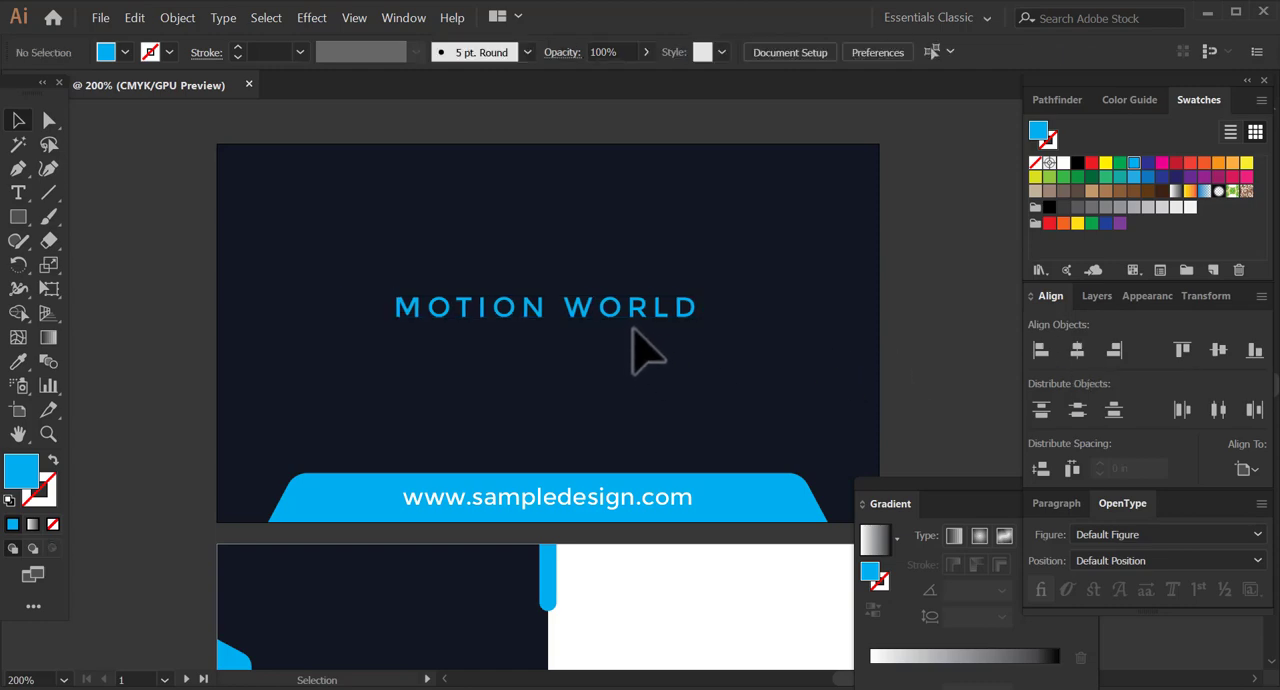
Nudge MOTION WORLD straight down to the vertical middle of the first card.
left_click(614, 318)
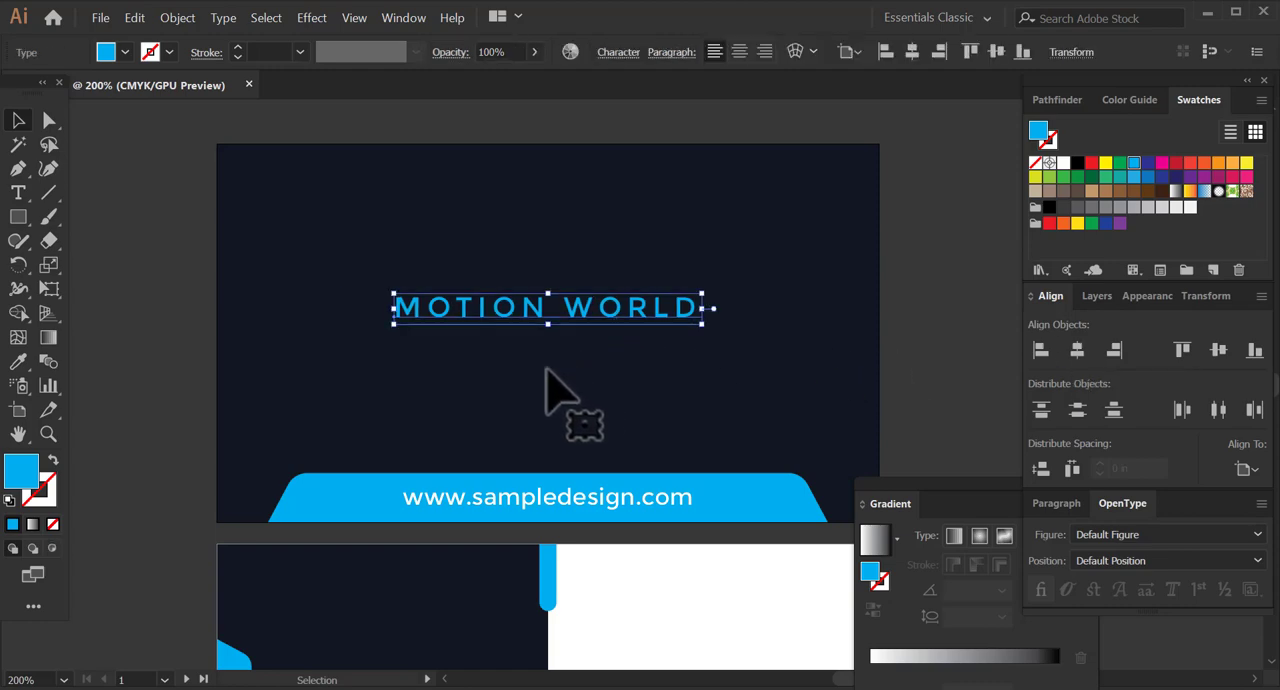
key("Down")
key("Down")
key("Down")
key("Down")
key("Down")
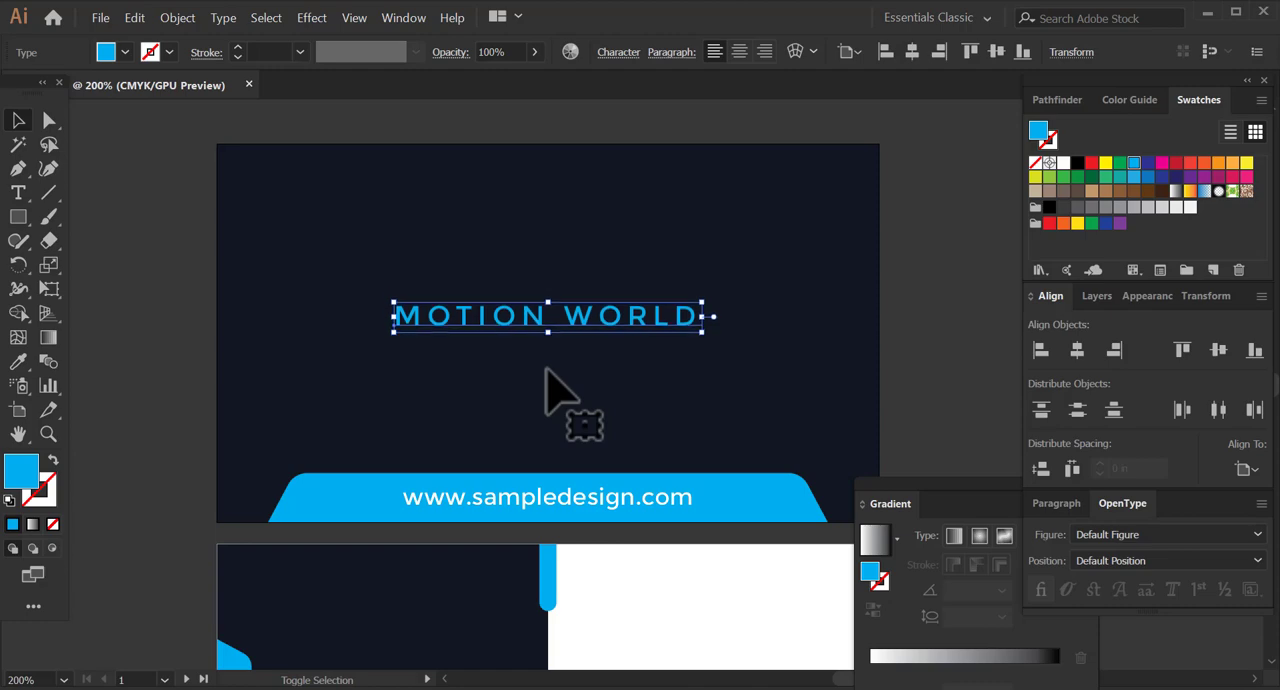
key("Down")
key("Down")
key("Down")
key("Down")
key("Down")
key("Down")
key("Down")
key("Down")
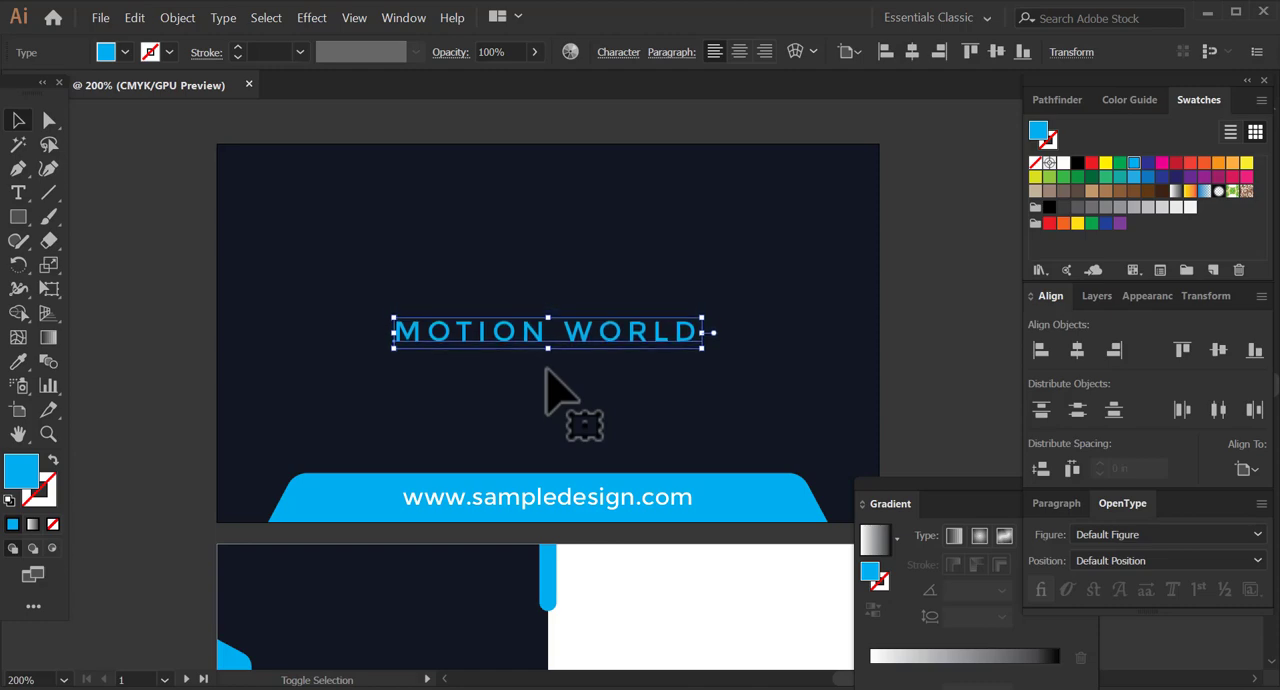
key("Down")
key("Down")
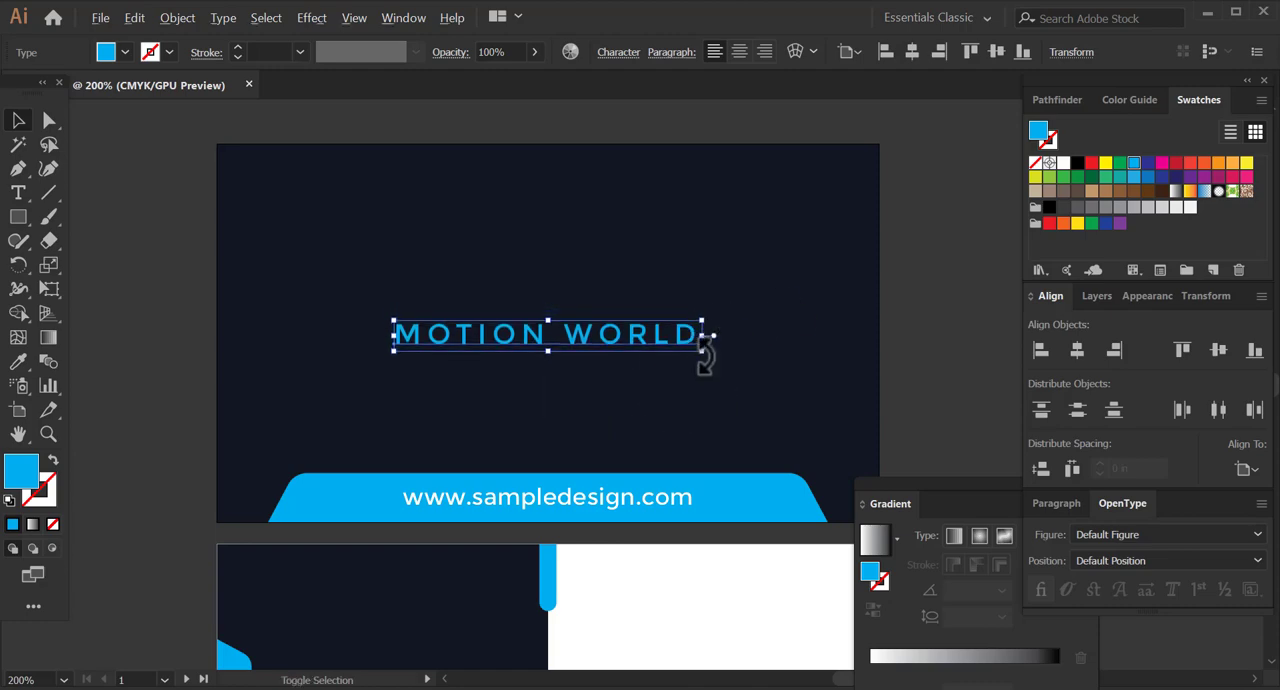
Scale MOTION WORLD down slightly and centre it horizontally on the artboard again.
left_click_drag(710, 352, 676, 354)
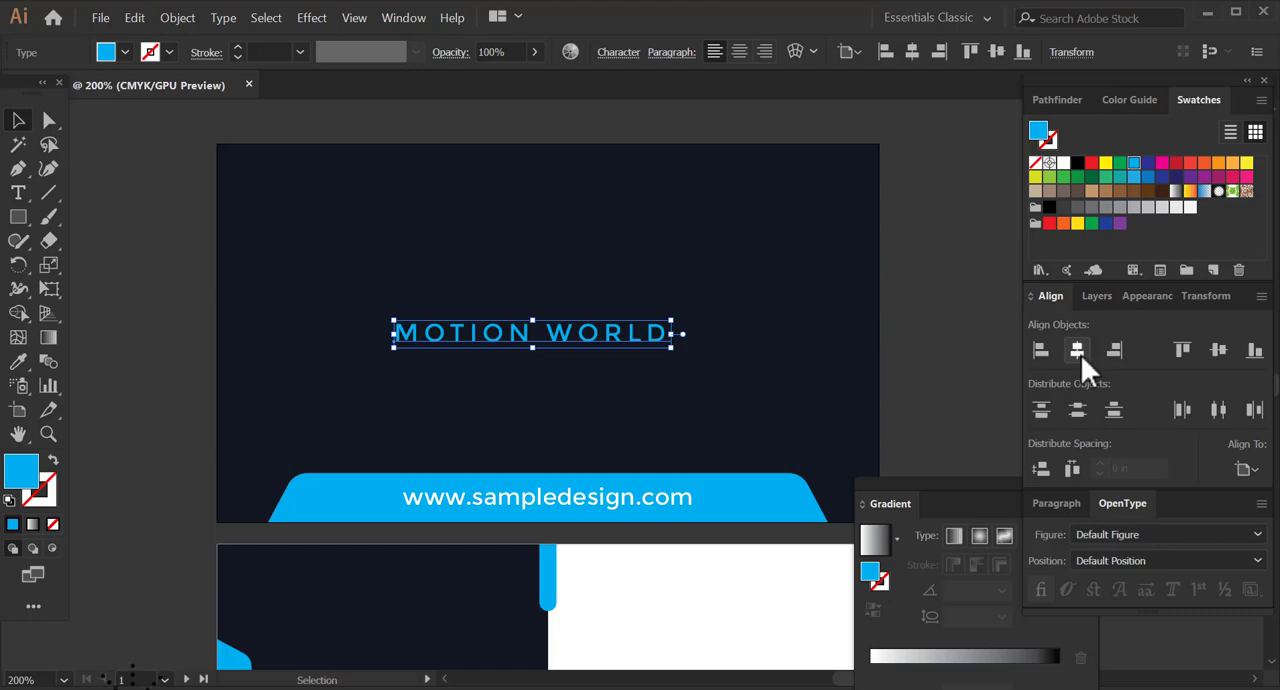
left_click(1081, 355)
left_click(957, 383)
Nudge the resized MOTION WORLD text slightly below the first card's vertical middle.
left_click(530, 360)
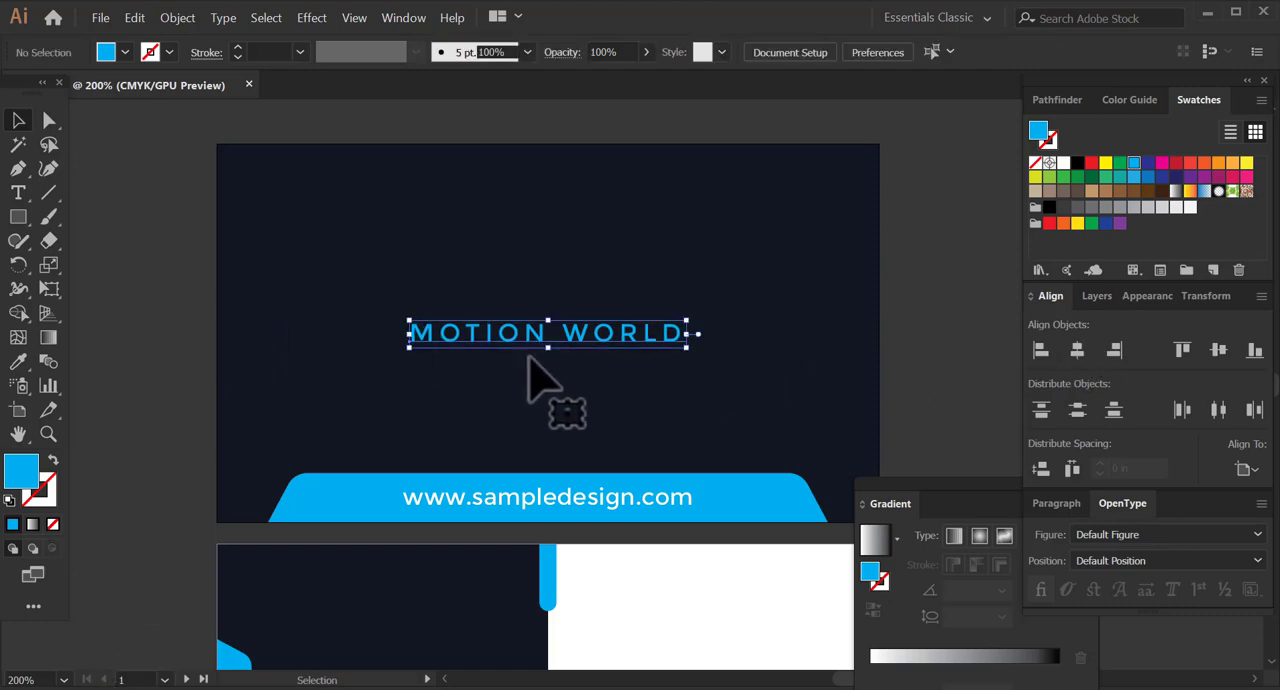
key("Down")
key("Down")
key("Down")
key("Down")
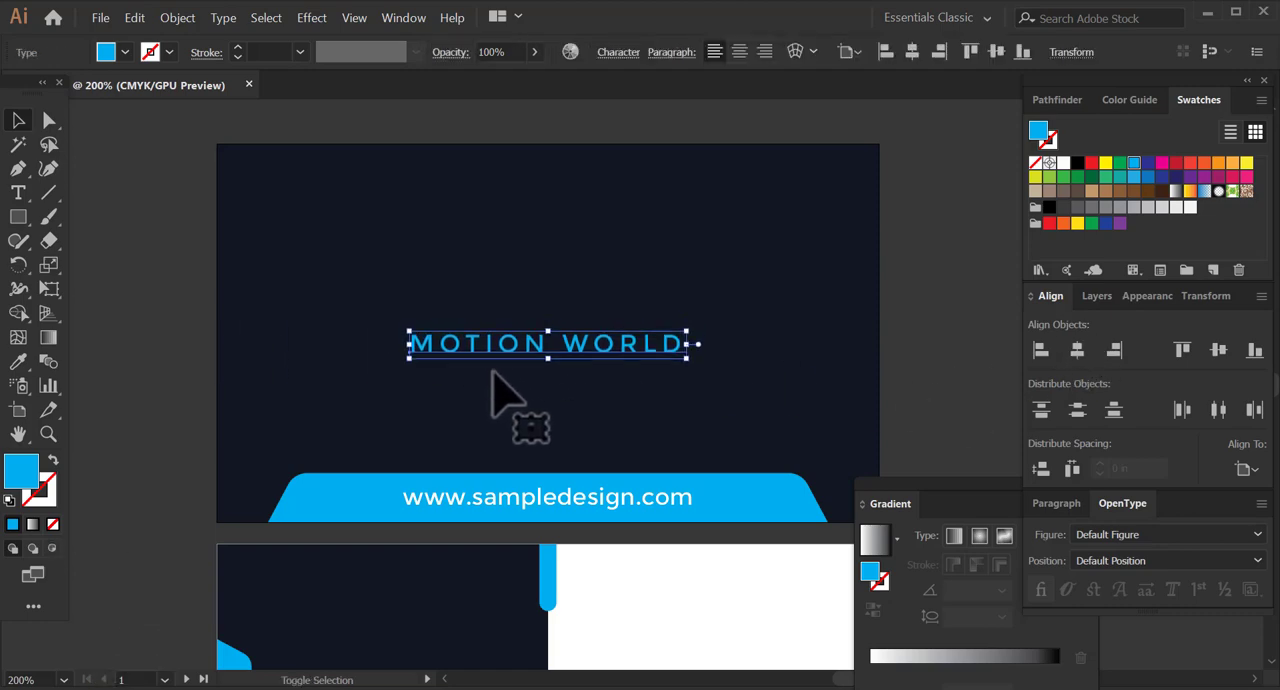
Draw a small cyan square on the empty canvas beside the first card, without any rotation.
left_click(18, 216)
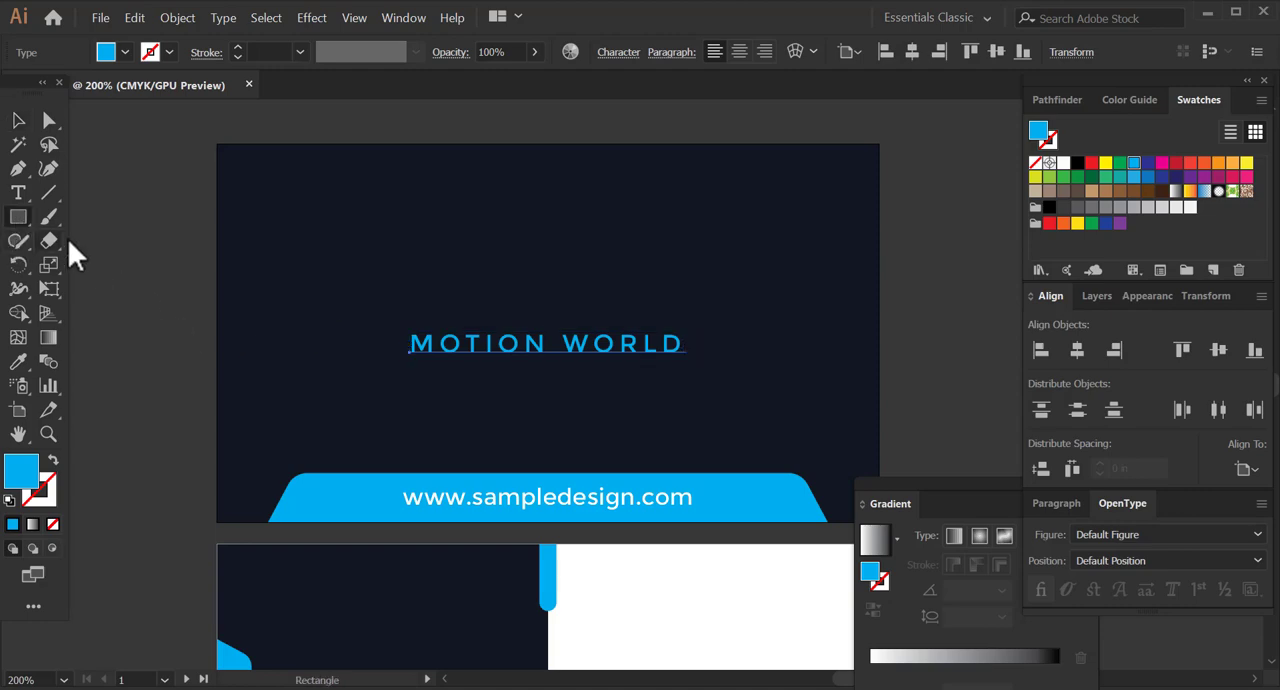
key("space")
left_click_drag(291, 264, 540, 252)
mouse_move(185, 197)
left_mouse_down()
mouse_move(231, 240)
mouse_move(206, 221)
left_mouse_up()
left_click(18, 121)
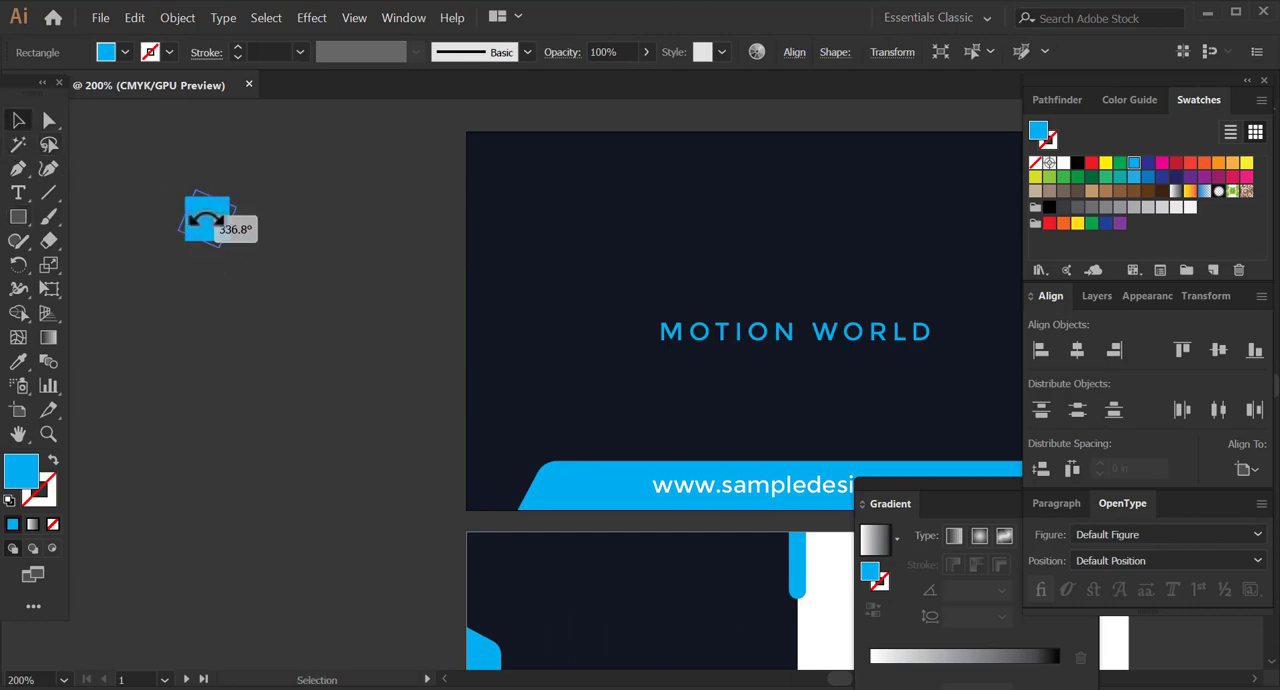
key("ctrl+z")
left_click_drag(205, 210, 220, 230)
Round the small square's corners with a radius of about 0.05 in and rotate it into a diamond.
left_click(49, 122)
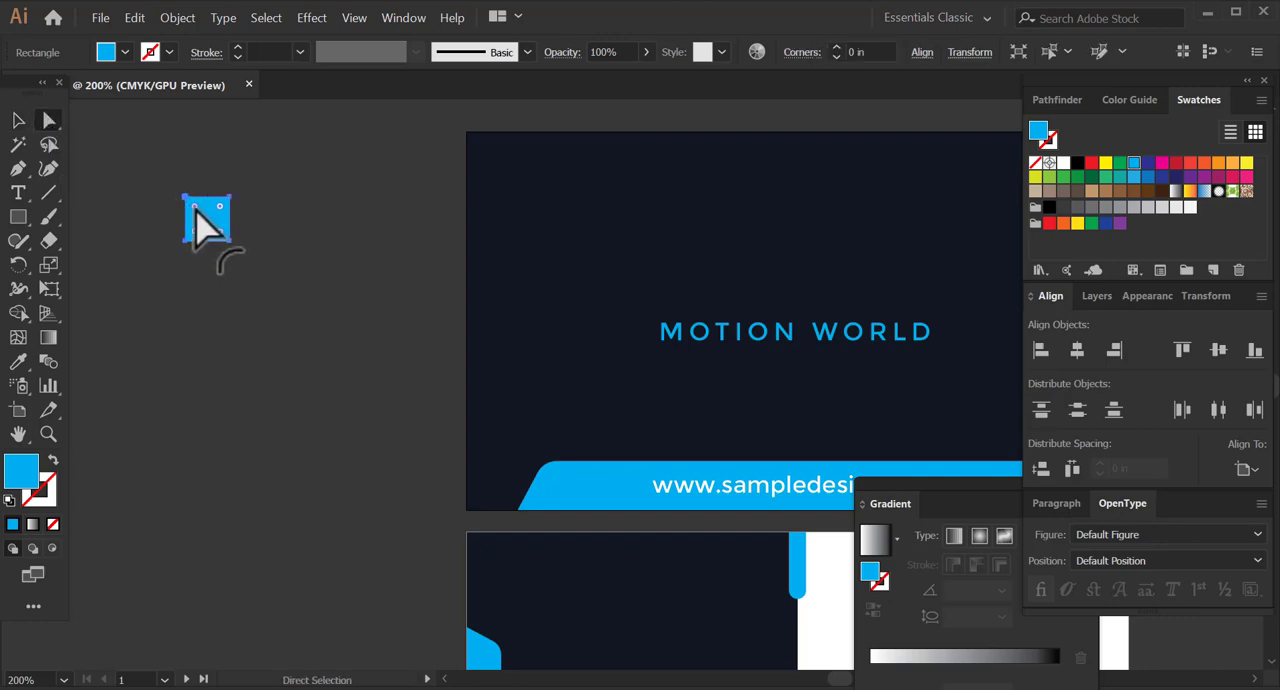
left_click_drag(211, 238, 228, 237)
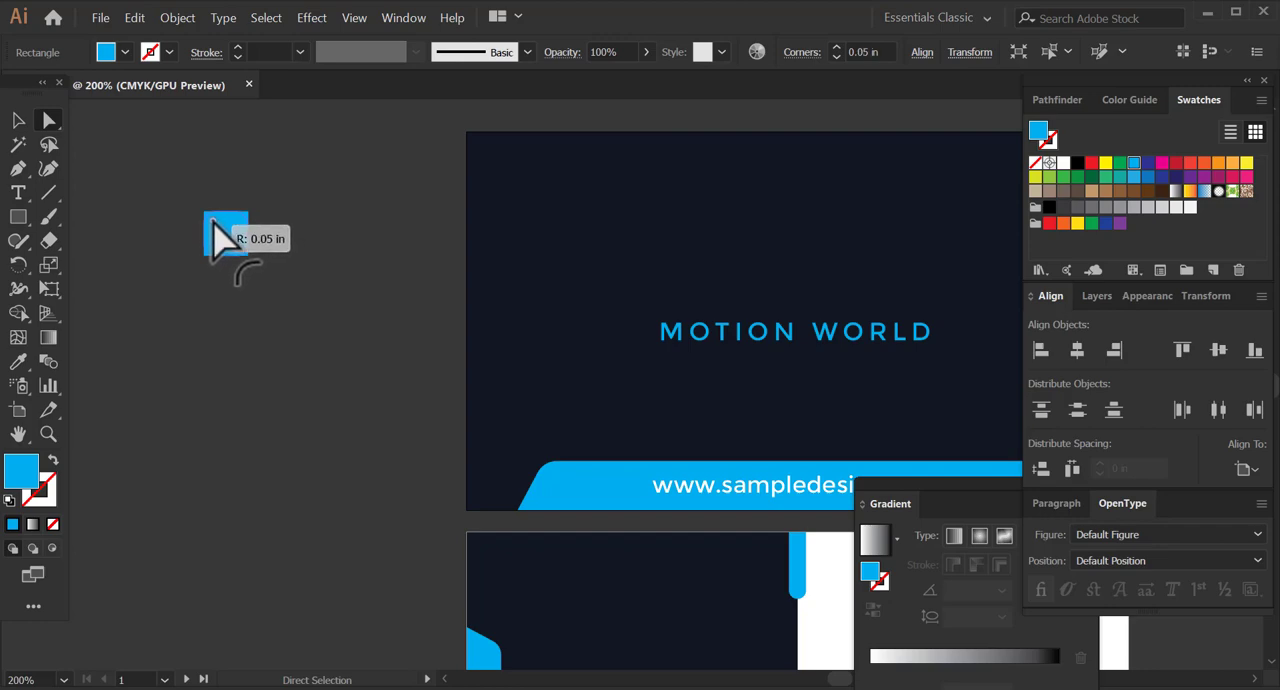
left_click_drag(213, 222, 216, 224)
left_click(18, 122)
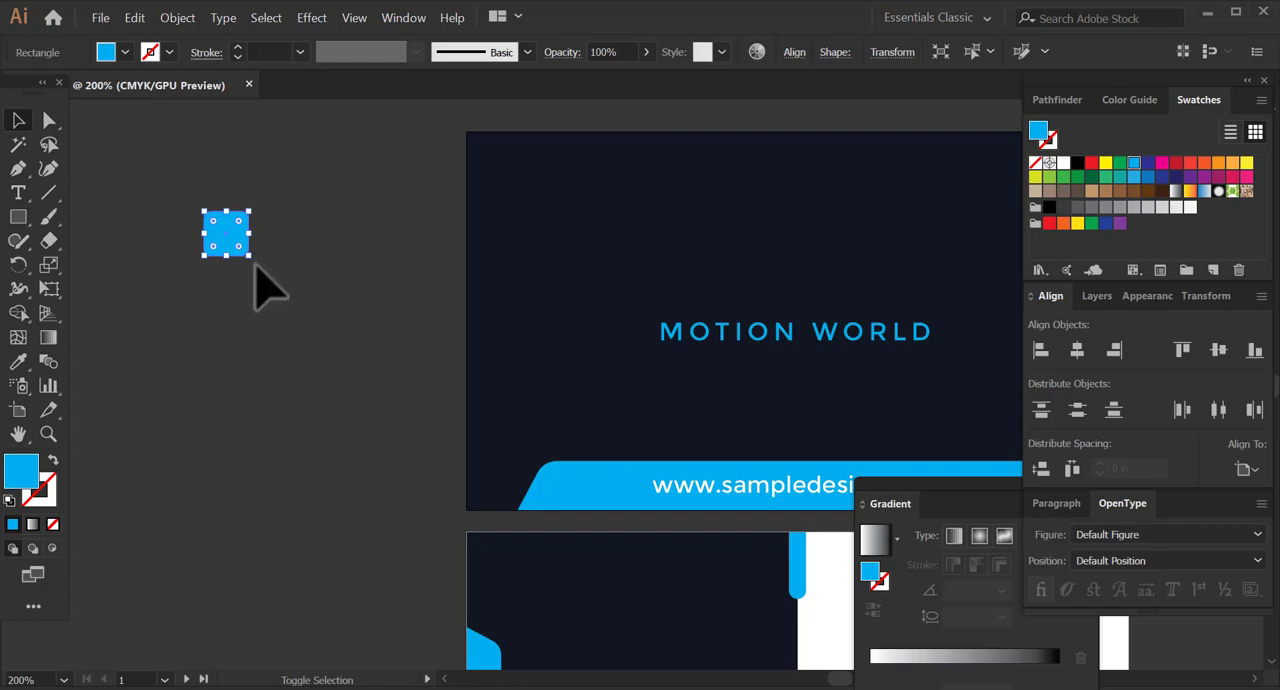
left_click_drag(213, 289, 213, 289)
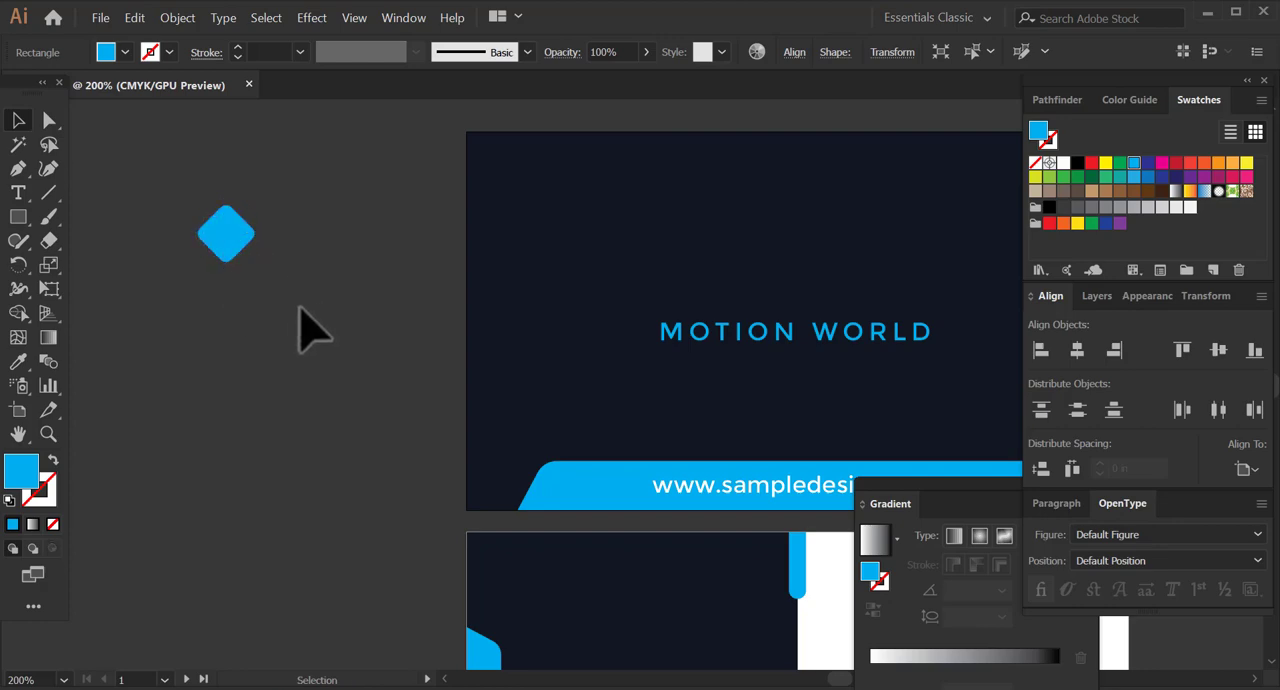
left_click(300, 323)
Duplicate the cyan diamond so the two overlap side by side, and fill the left one white.
left_click_drag(289, 229, 265, 284)
left_click(357, 261)
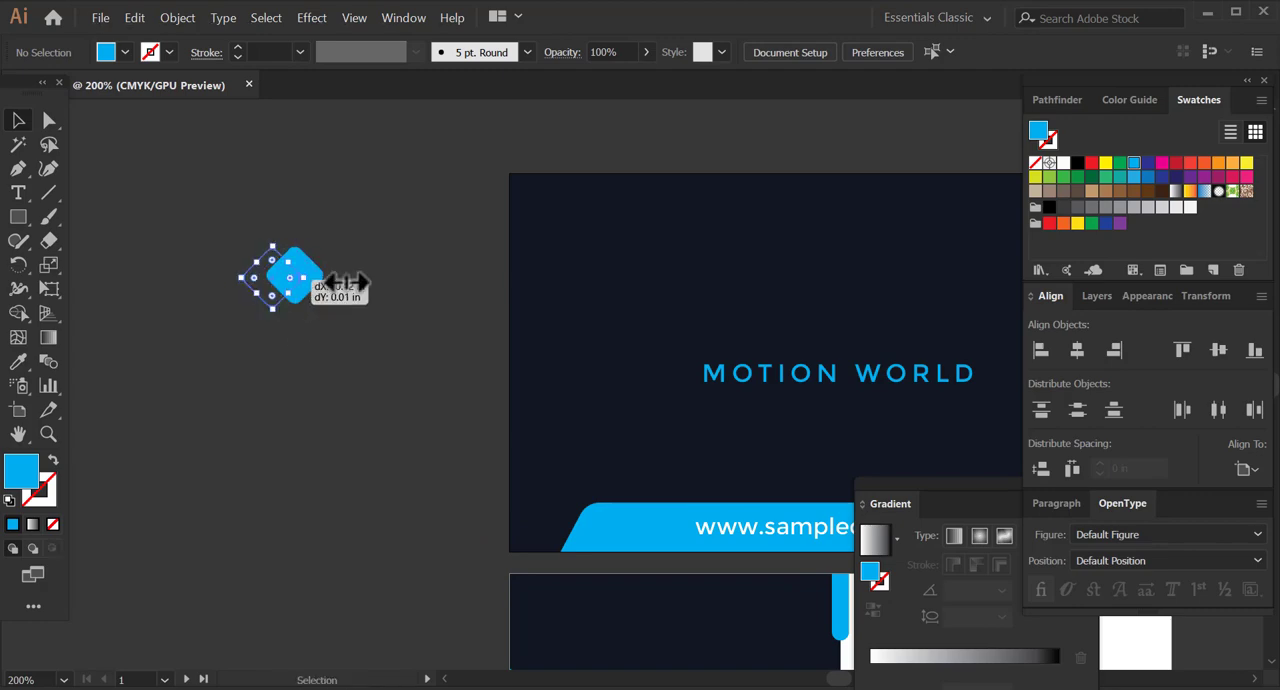
left_click(1064, 162)
left_click(409, 247)
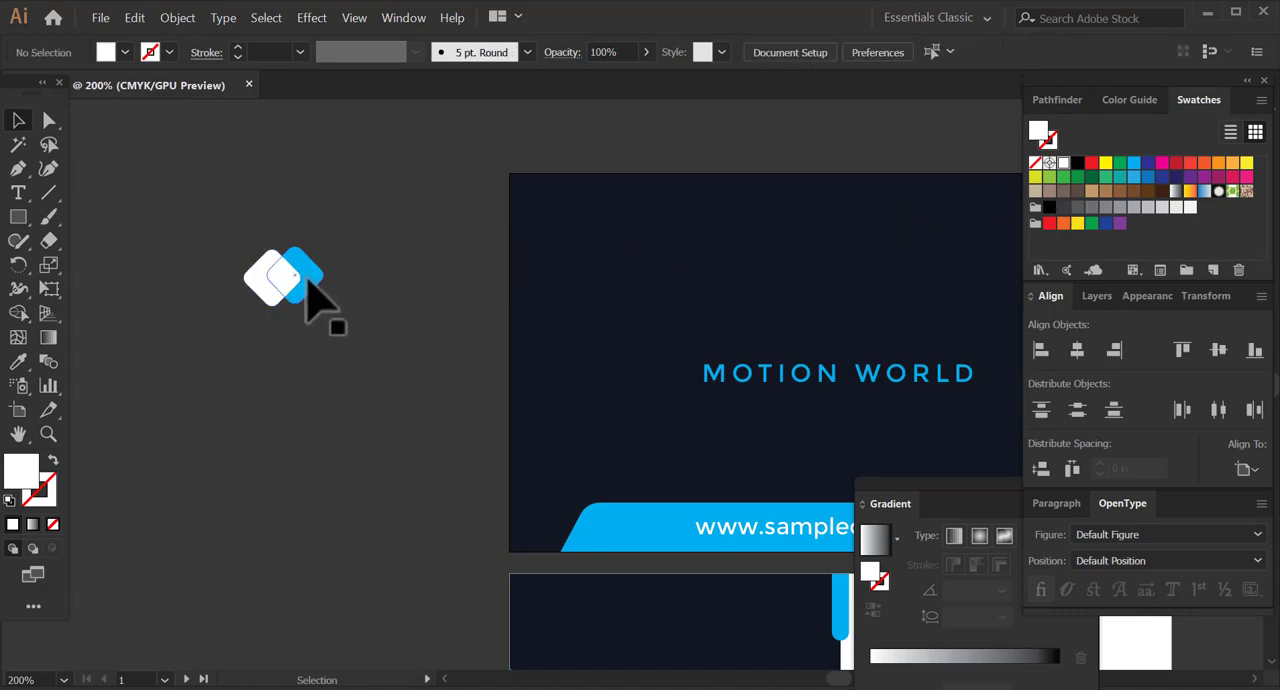
Bring the cyan diamond in front of the white one.
left_click(310, 274)
left_click(364, 284)
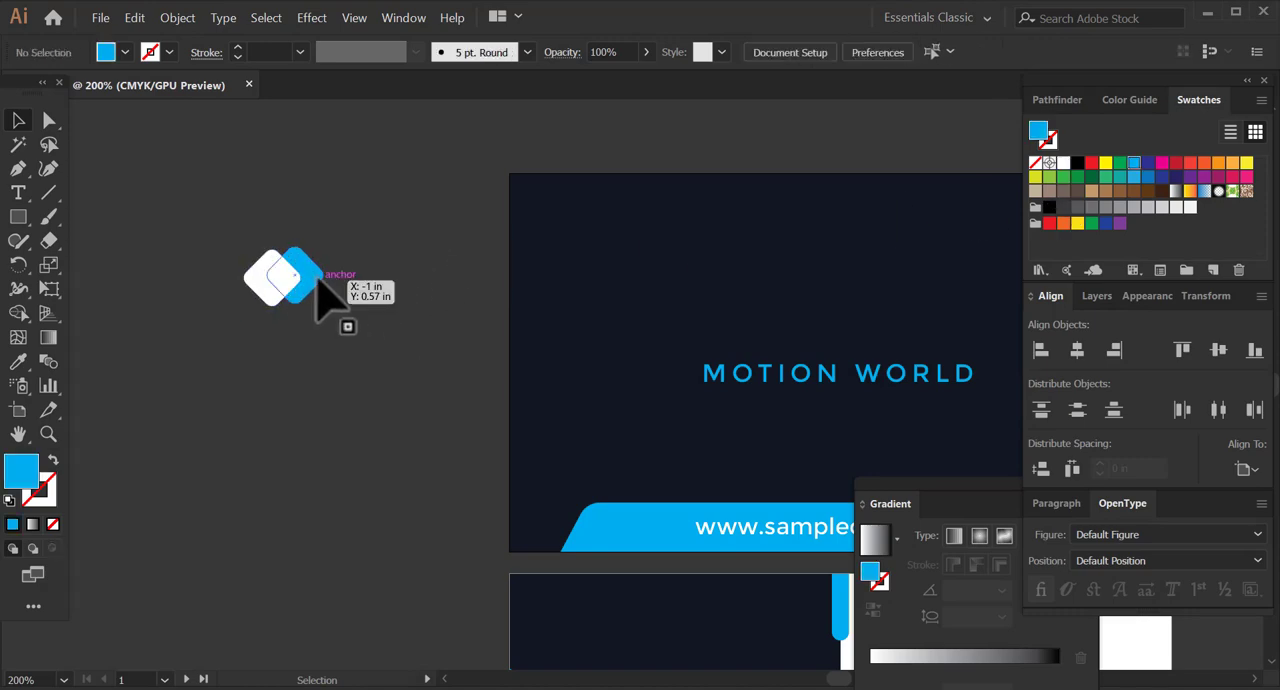
left_click(312, 275)
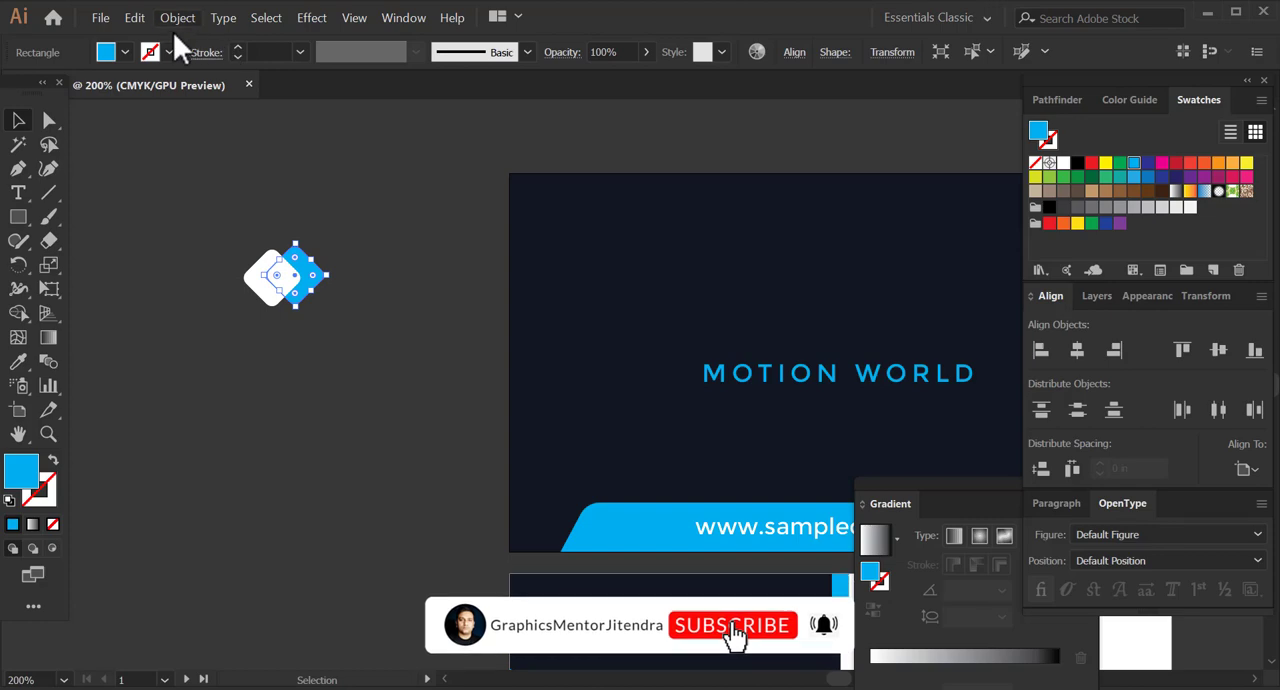
left_click(177, 18)
mouse_move(237, 55)
left_click(400, 55)
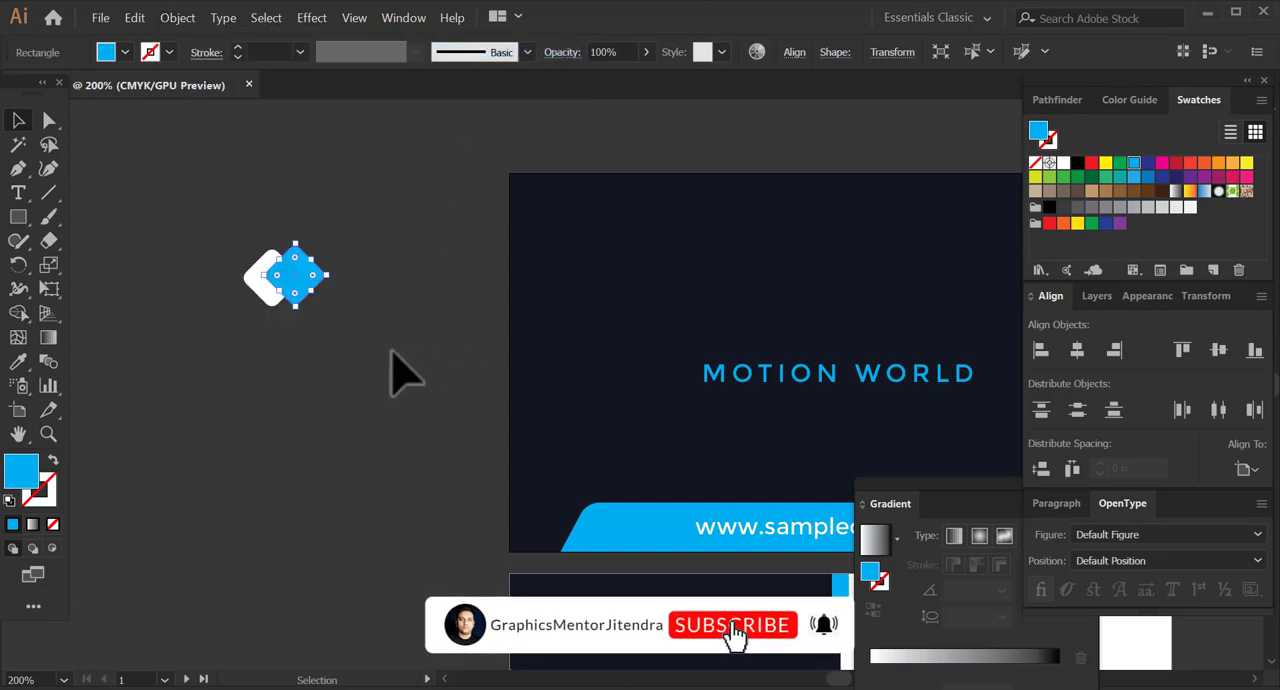
left_click(234, 263)
Align both diamonds to the artboard's vertical centre and switch the alignment reference to the selection.
left_click_drag(214, 263, 280, 300)
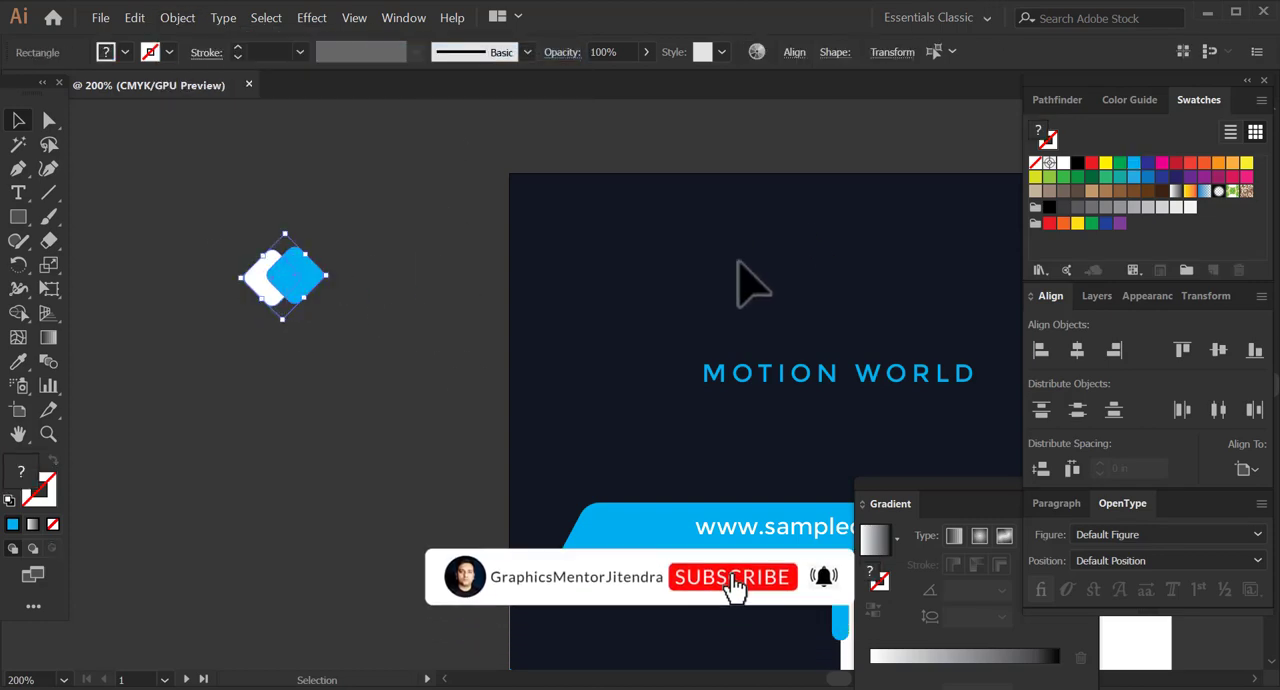
left_click(1217, 349)
left_click(251, 429)
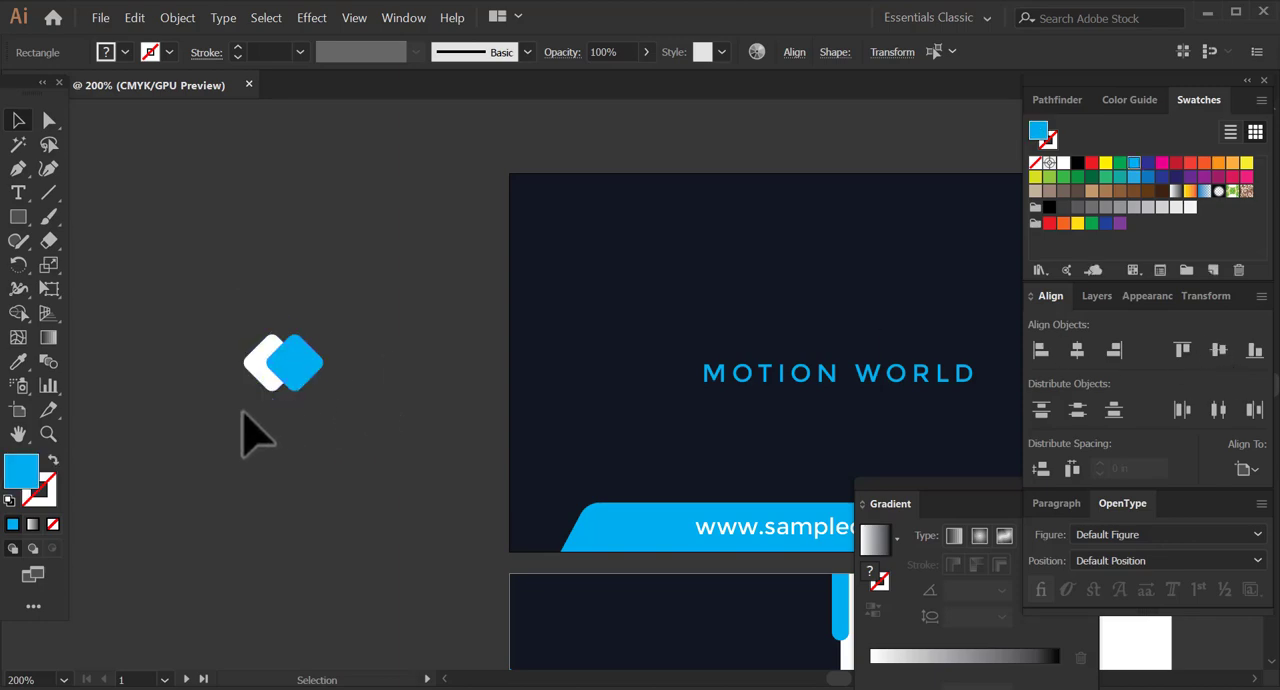
left_click(1248, 472)
left_click(1222, 488)
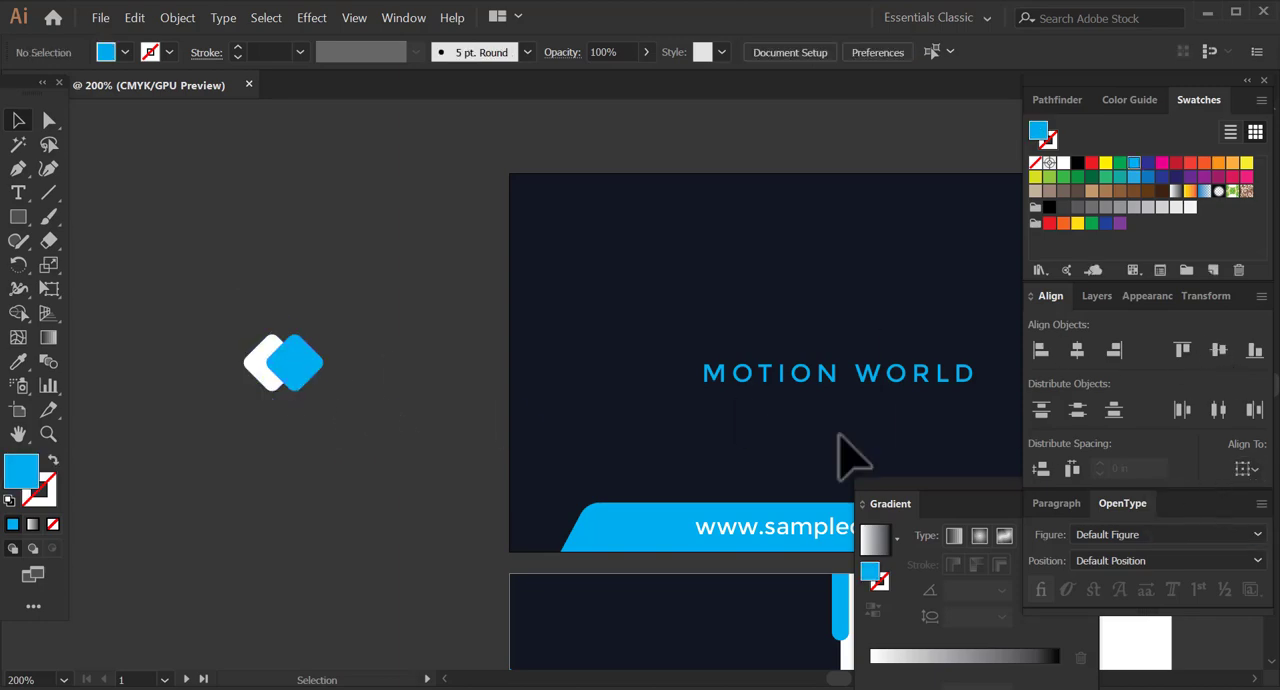
Shift the cyan diamond slightly away from the white one and group both diamonds as a logo.
left_click_drag(308, 373, 343, 429)
left_click(318, 487)
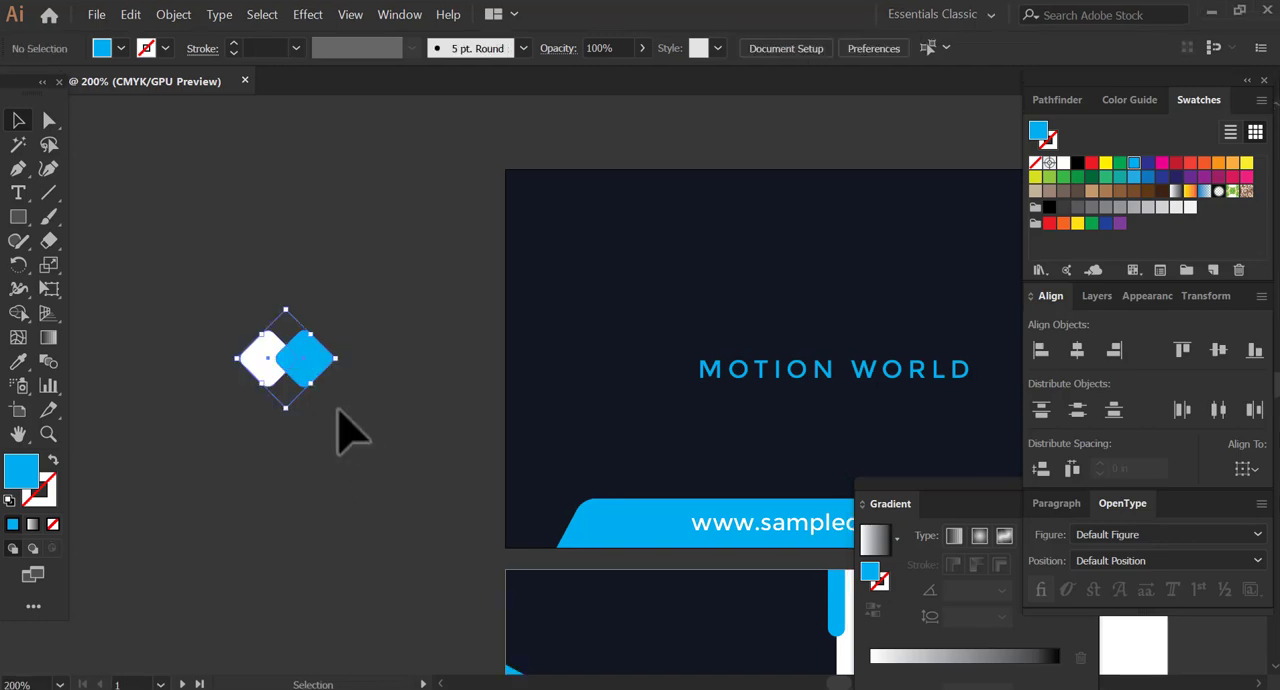
left_click(176, 17)
left_click(187, 87)
Place the diamond logo at a smaller size above MOTION WORLD and centre both horizontally on the artboard.
left_click_drag(300, 360, 634, 346)
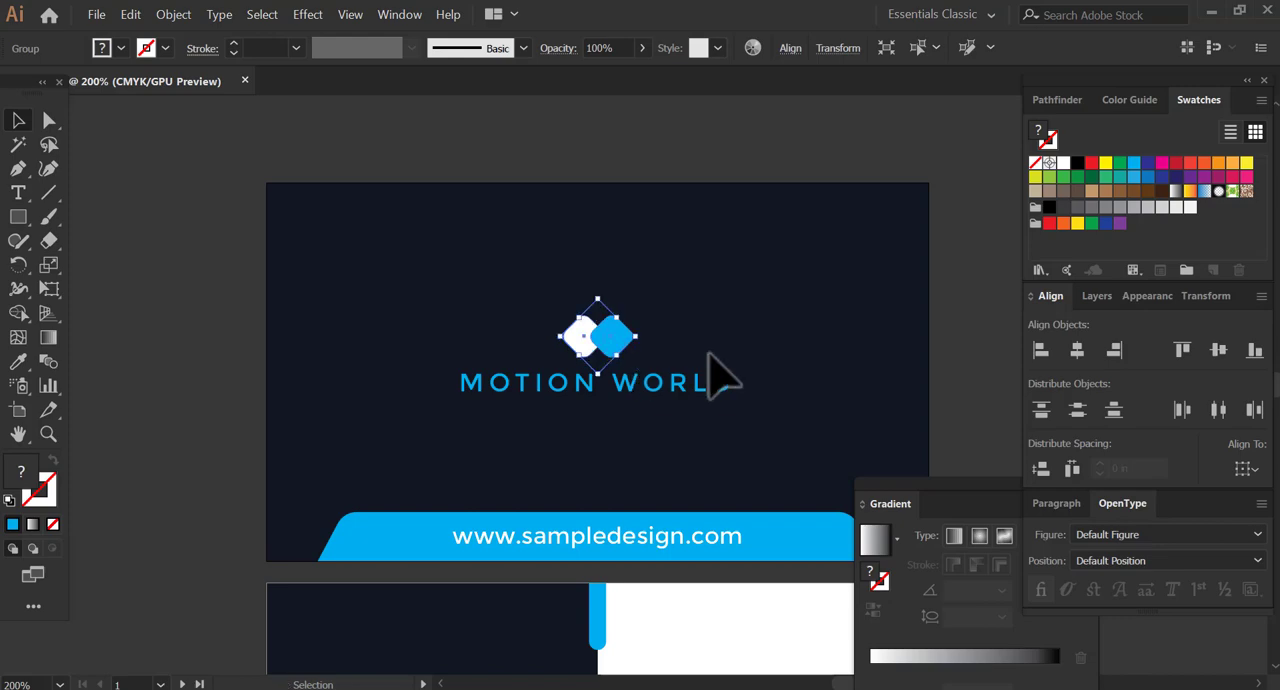
left_click(1245, 469)
left_click(1213, 537)
left_click(643, 364)
left_click_drag(511, 422, 408, 382)
left_click(507, 311)
left_click(518, 349, "shift")
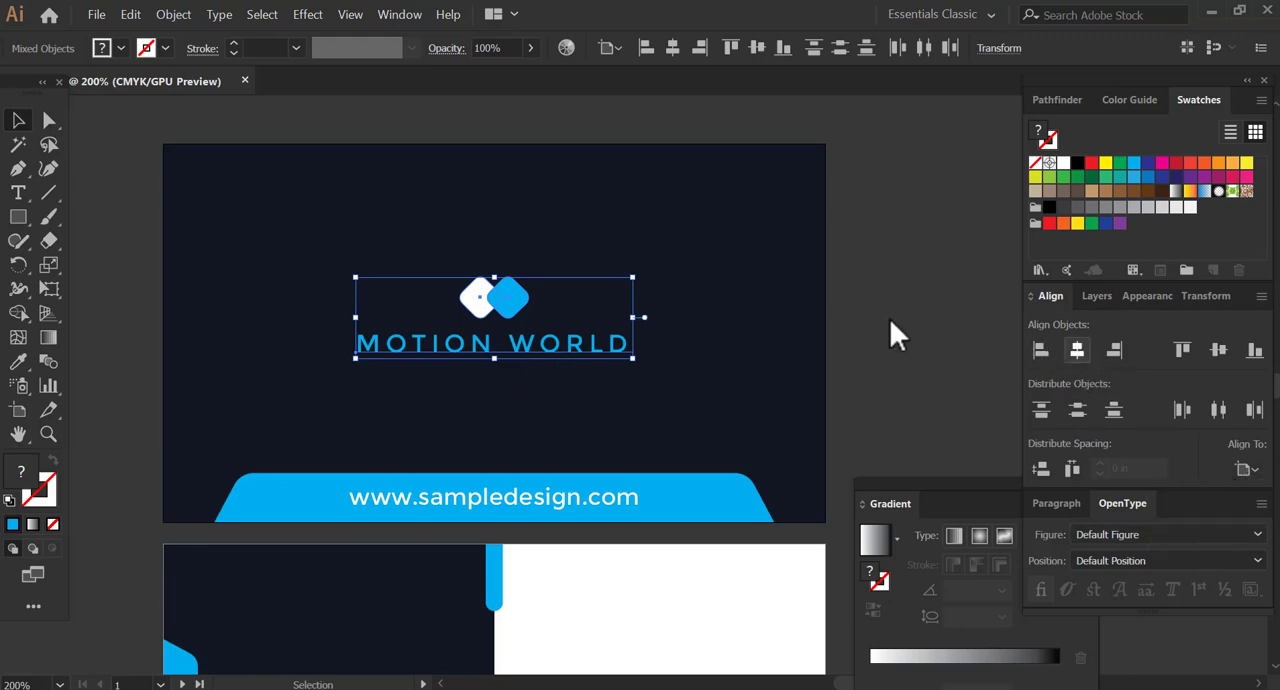
left_click(843, 343)
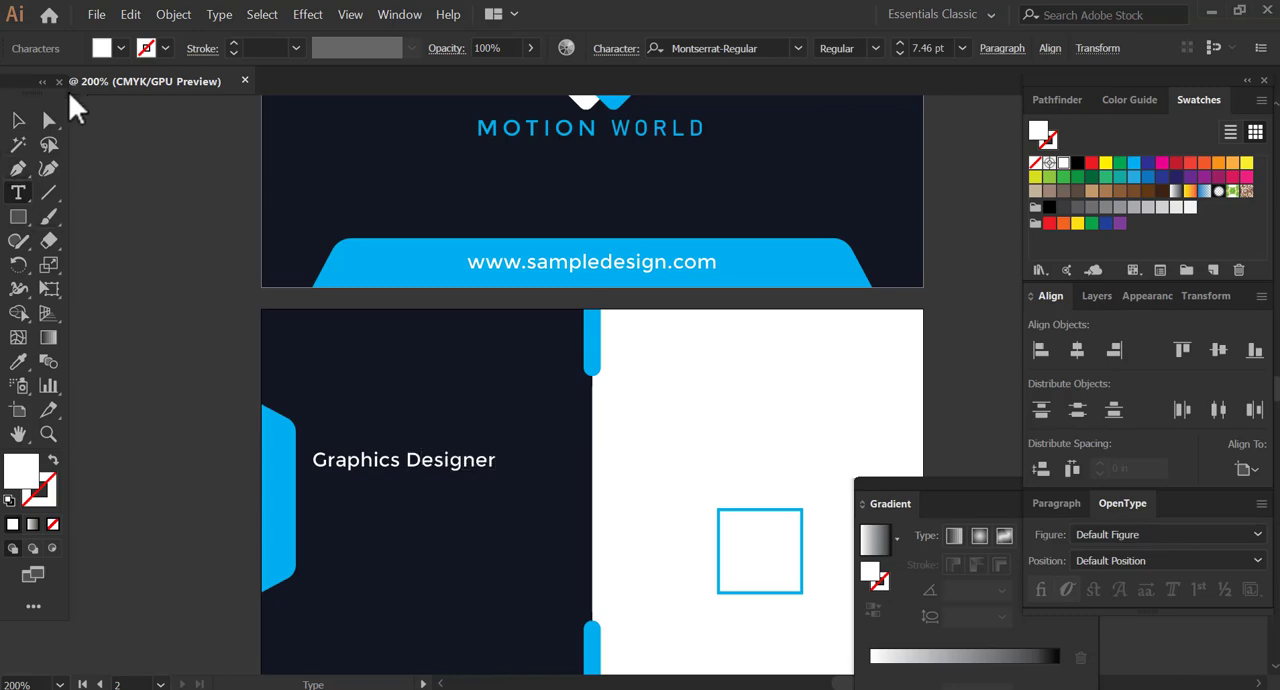
Duplicate the "Graphics Designer" text just above itself on the second card and replace the copy with the cardholder's full name.
left_click(18, 120)
mouse_move(440, 462)
left_mouse_down()
mouse_move(419, 478)
mouse_move(427, 441)
left_mouse_up()
key("ctrl+z")
double_click(425, 438)
key("ctrl+a")
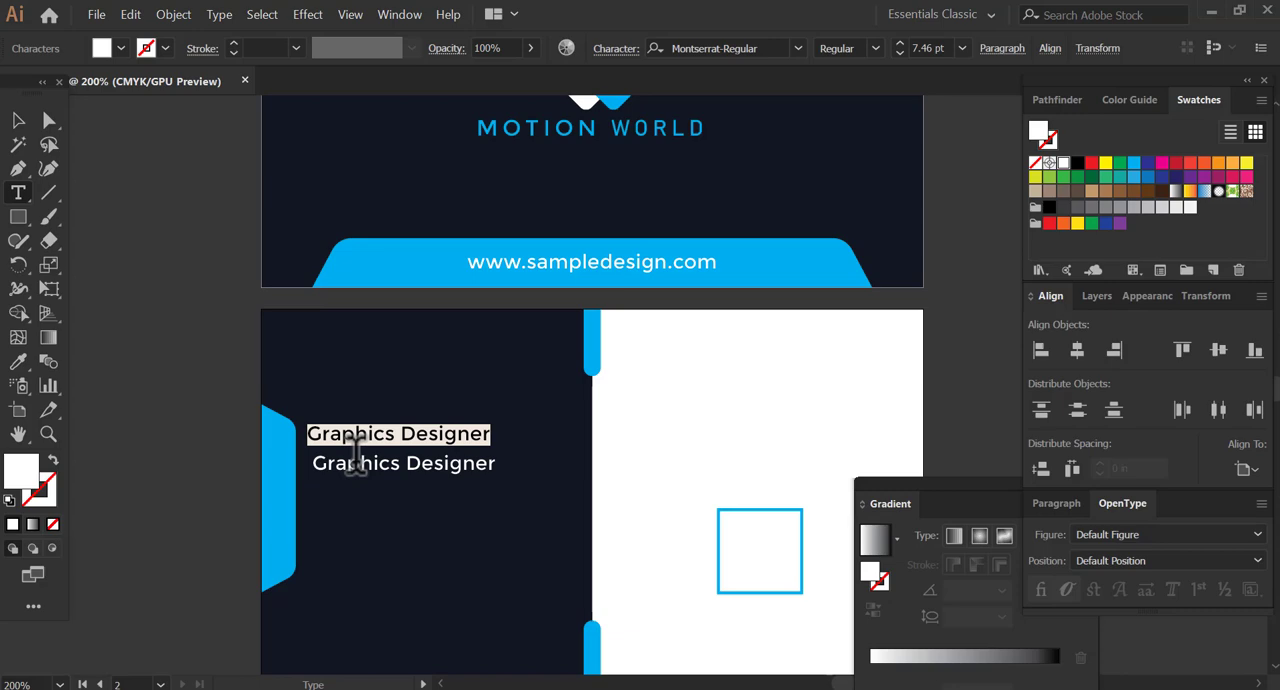
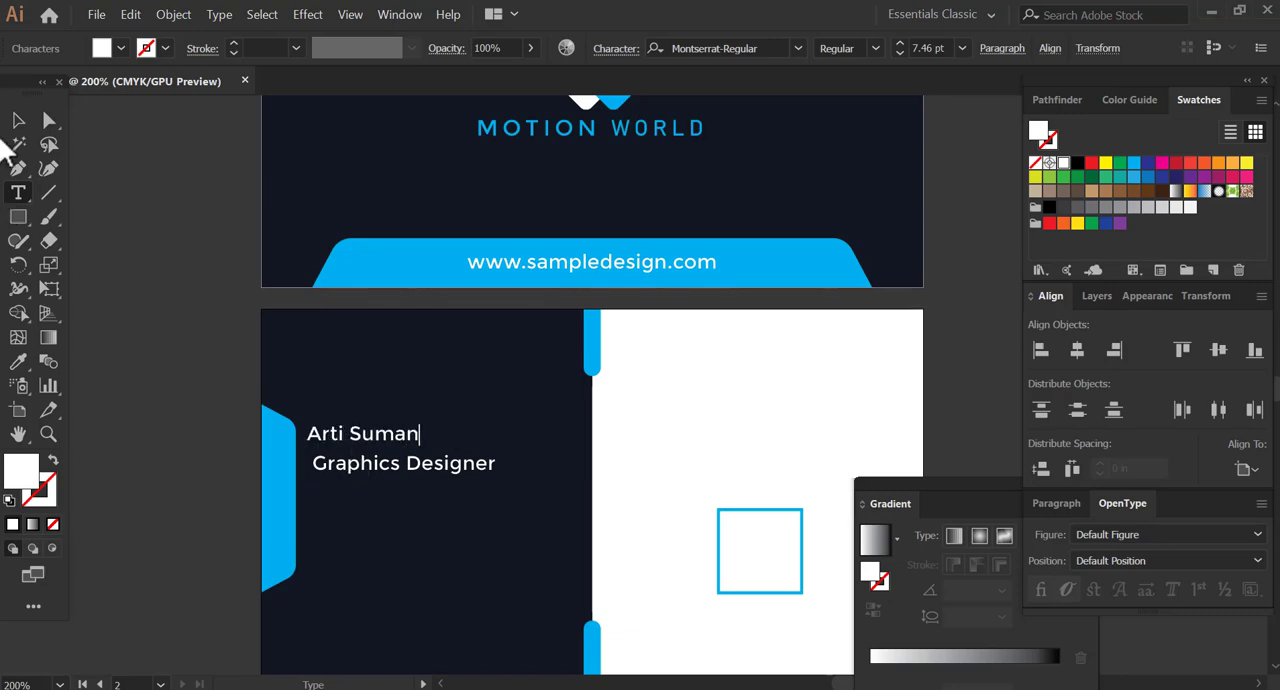
Set the cardholder's name on the second card in capitals with the Bahnschrift Bold font.
left_click(18, 120)
left_click(618, 50)
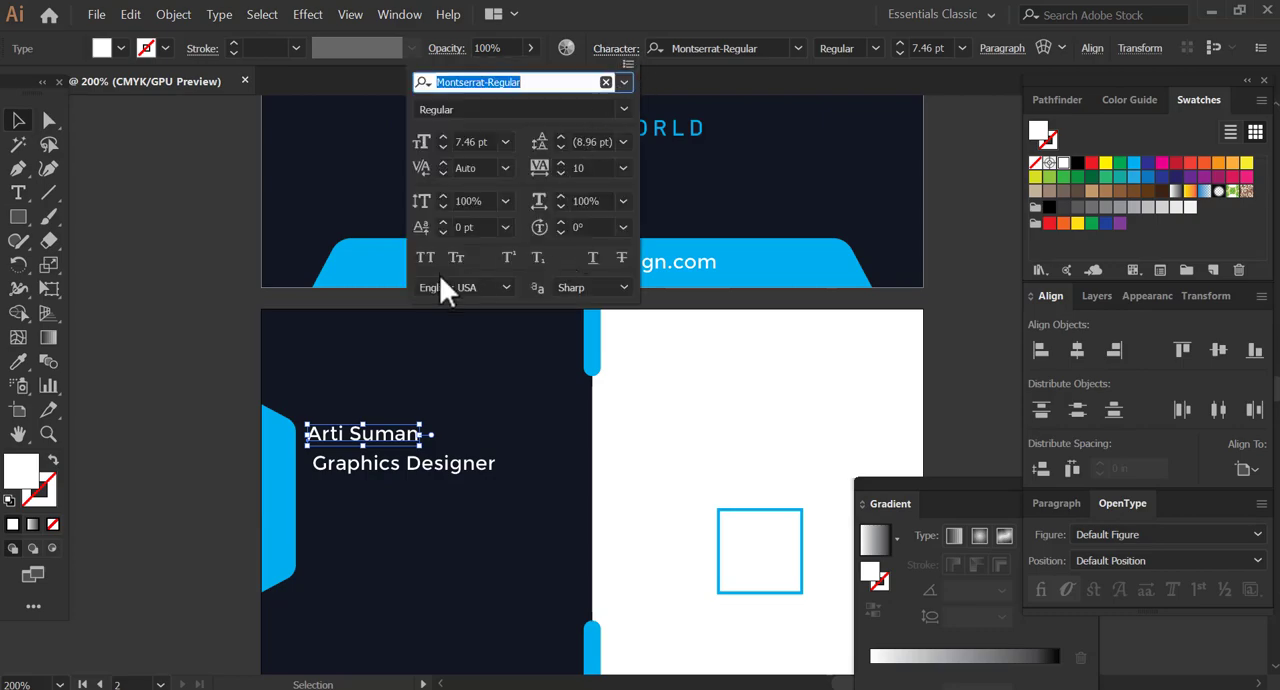
left_click(458, 257)
left_click(624, 83)
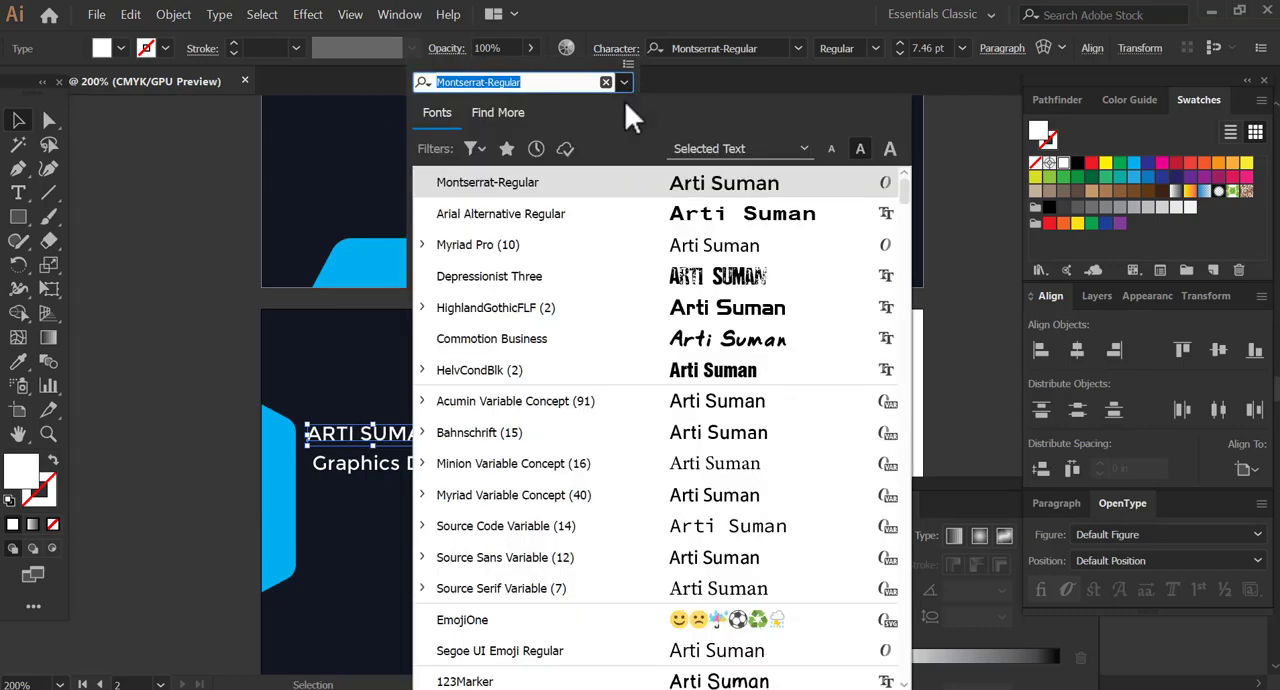
left_click(540, 434)
left_click(597, 110)
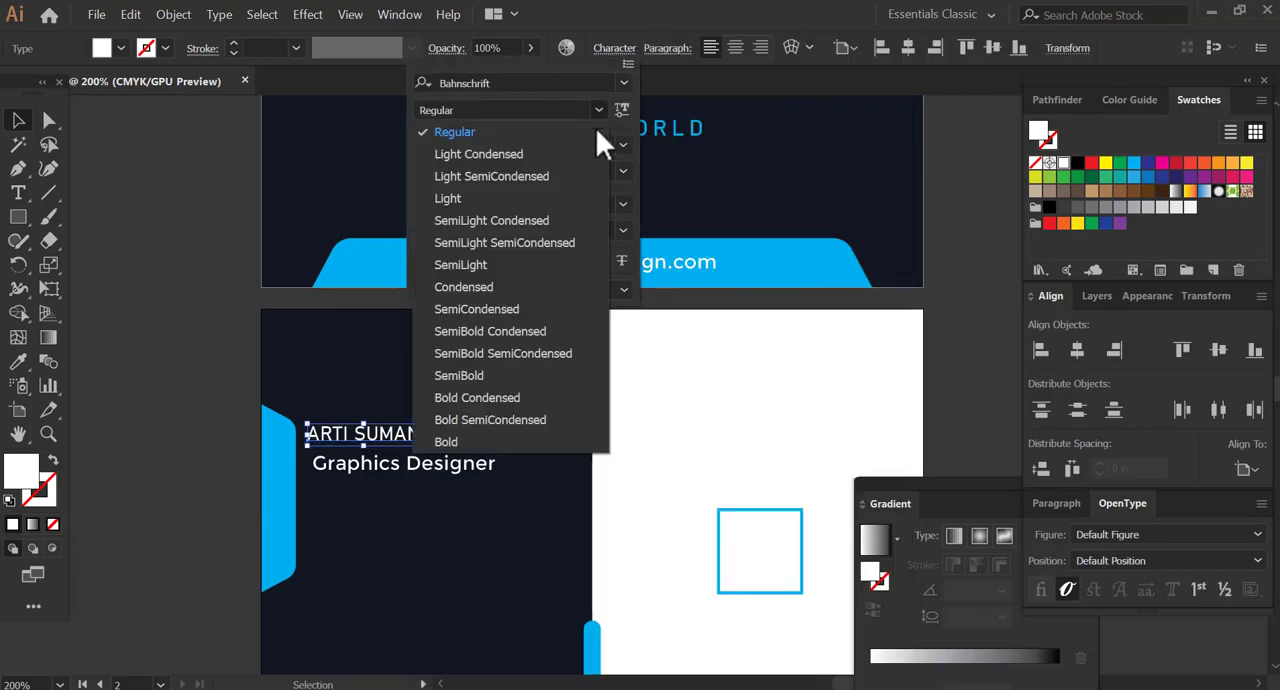
left_click(491, 440)
Set the "Graphics Designer" text in Bahnschrift Light and scale it to match the width of the name above.
left_click_drag(423, 421, 511, 476)
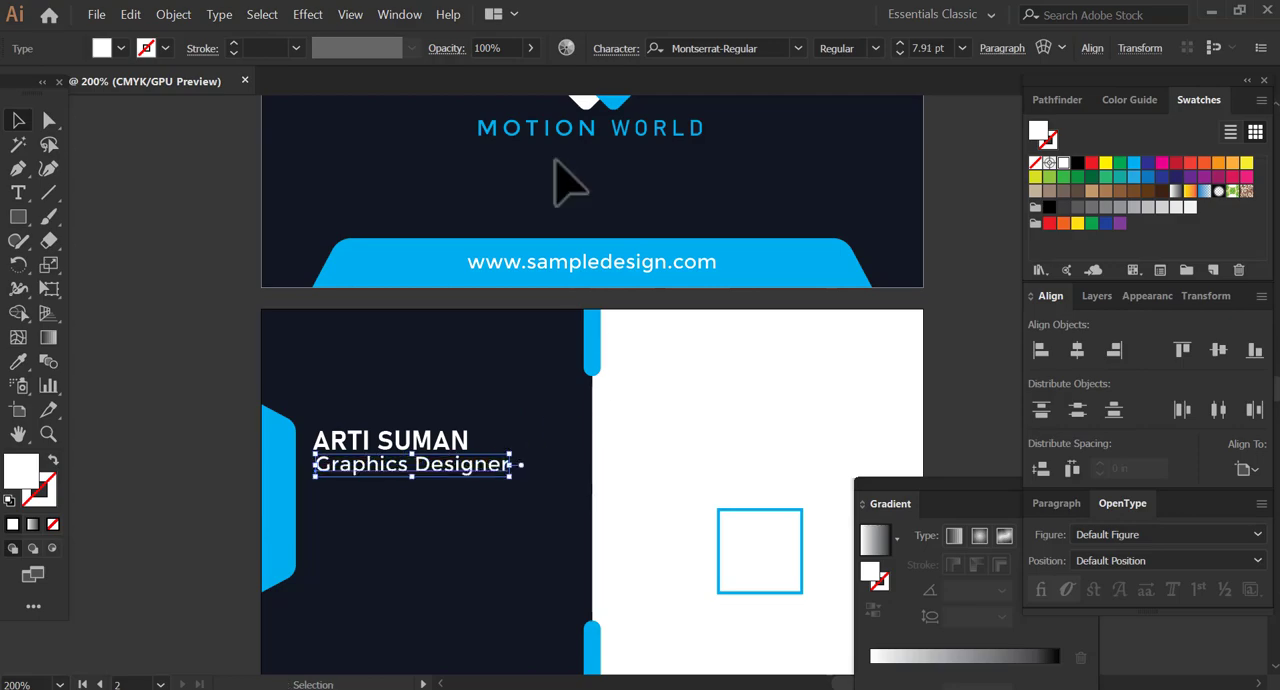
left_click(618, 49)
left_click(621, 110)
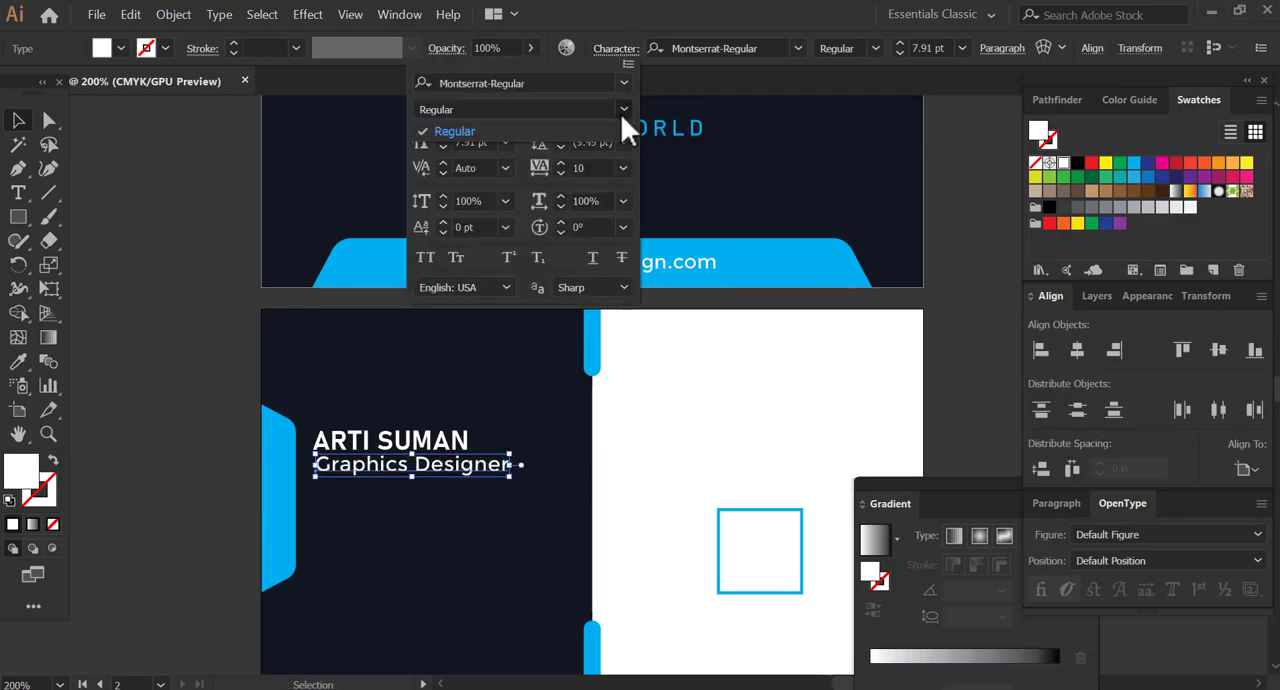
left_click(621, 110)
left_click(623, 83)
left_click(508, 397)
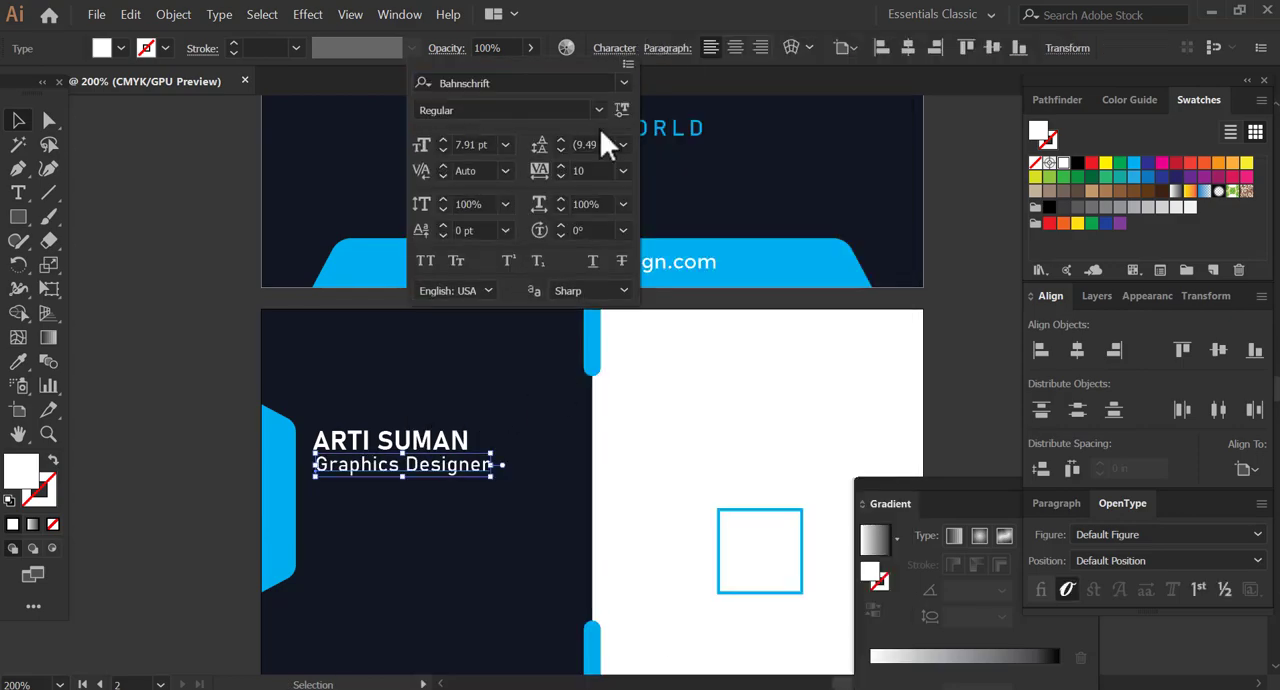
left_click(598, 110)
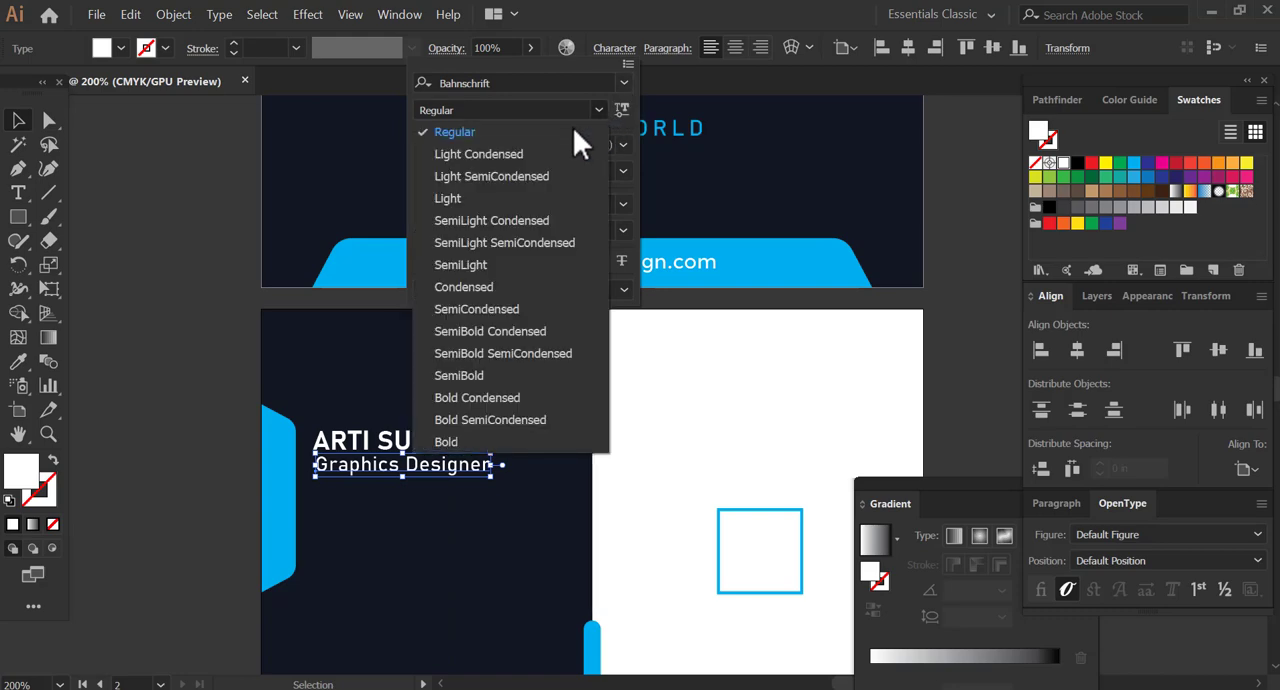
left_click(459, 197)
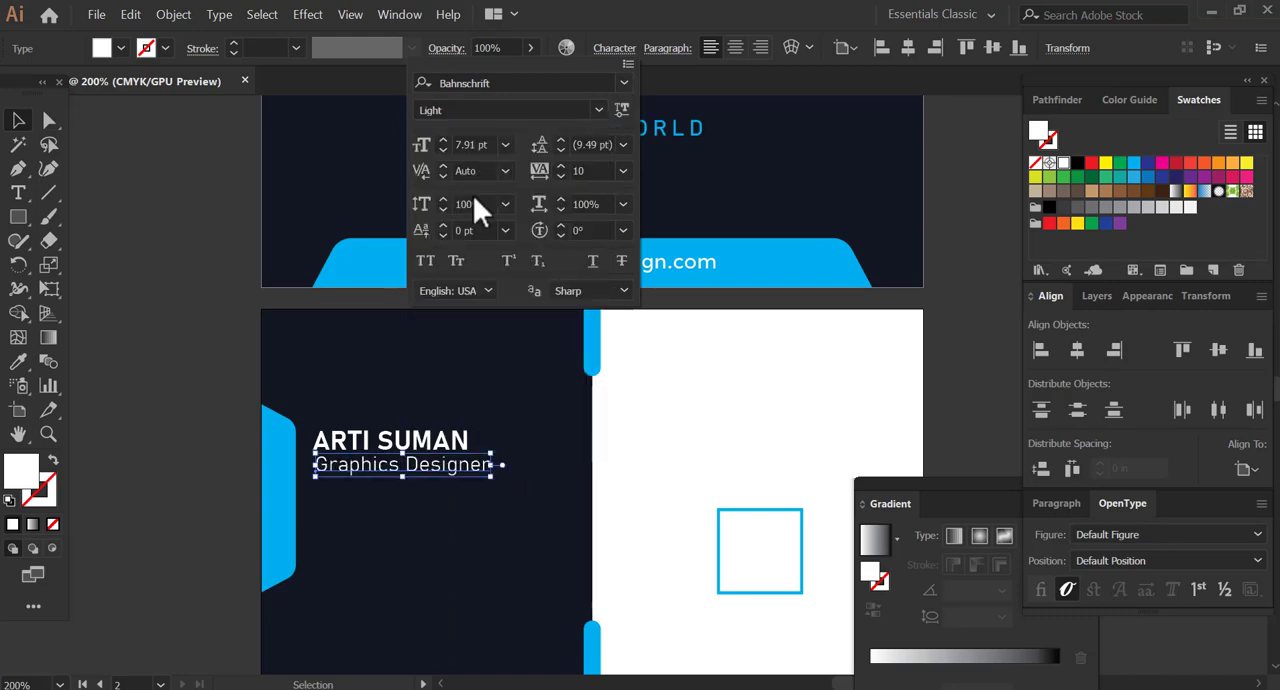
left_click_drag(490, 477, 464, 474)
Enlarge the cardholder's name to about 1.3 times its size so it extends beyond the job title.
left_click(458, 439)
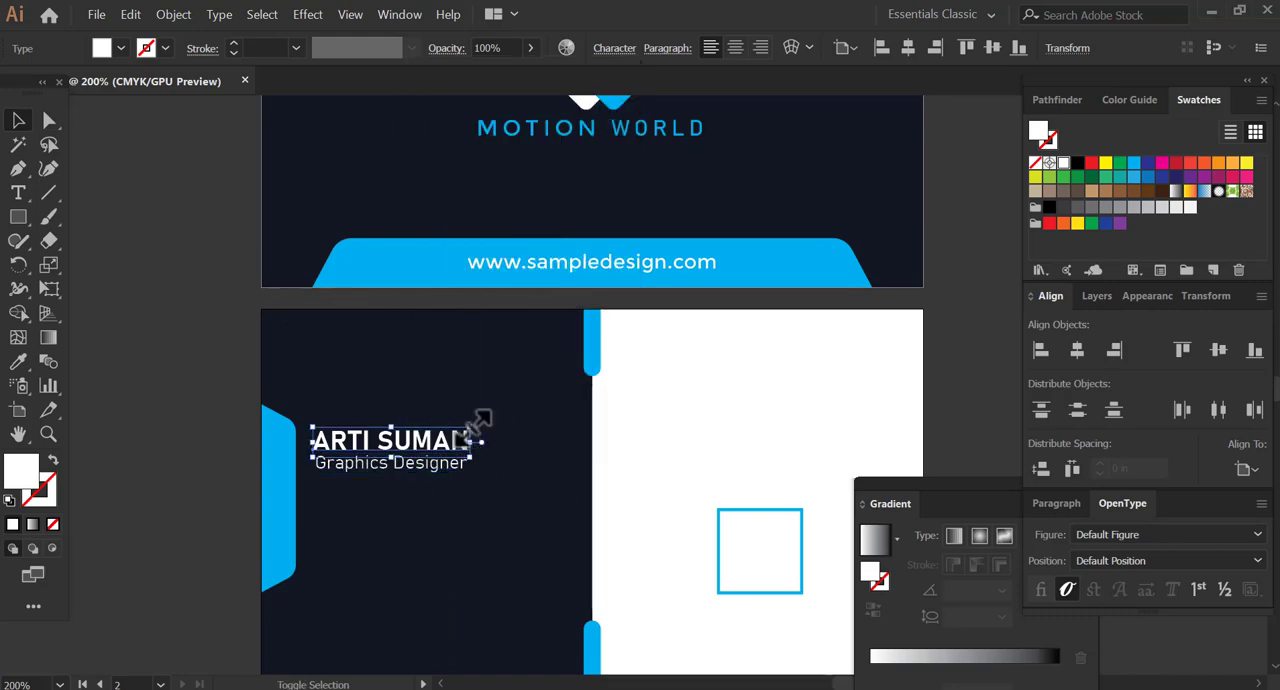
left_click_drag(473, 426, 518, 420)
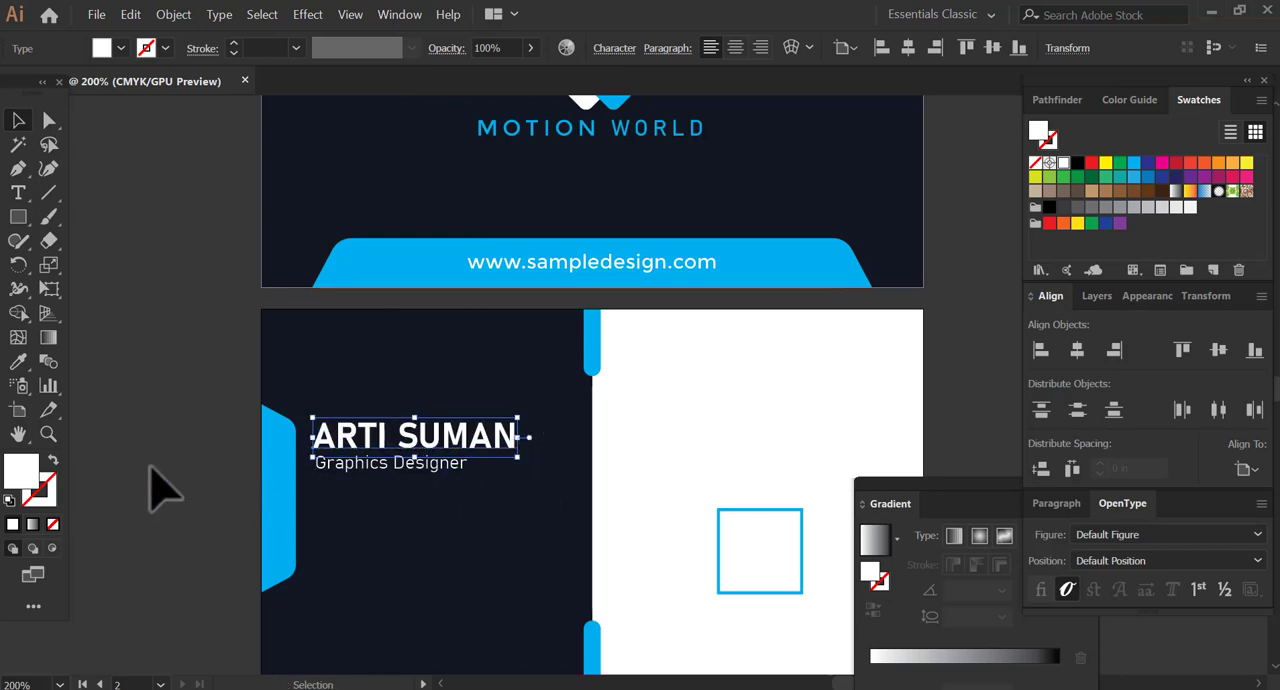
left_click(411, 466)
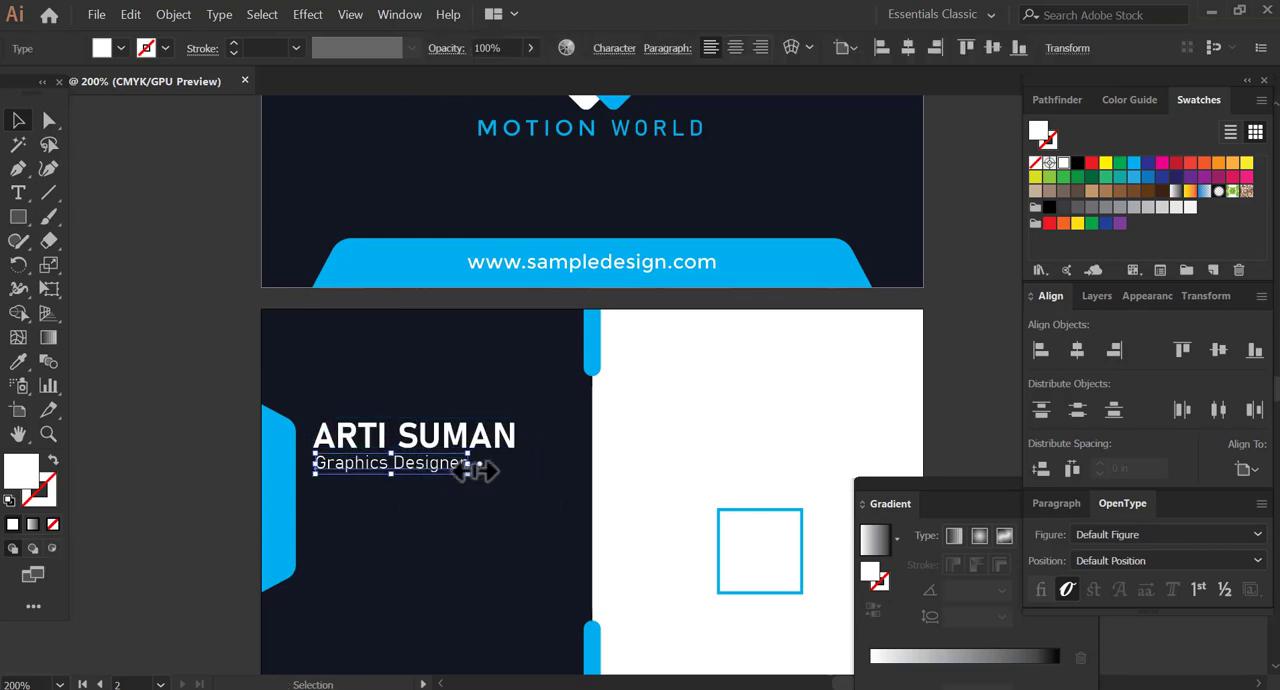
left_click(118, 448)
Add the phone number beside the handset icon below the job title and enlarge the number slightly.
left_click_drag(418, 493, 420, 410)
left_click(379, 410)
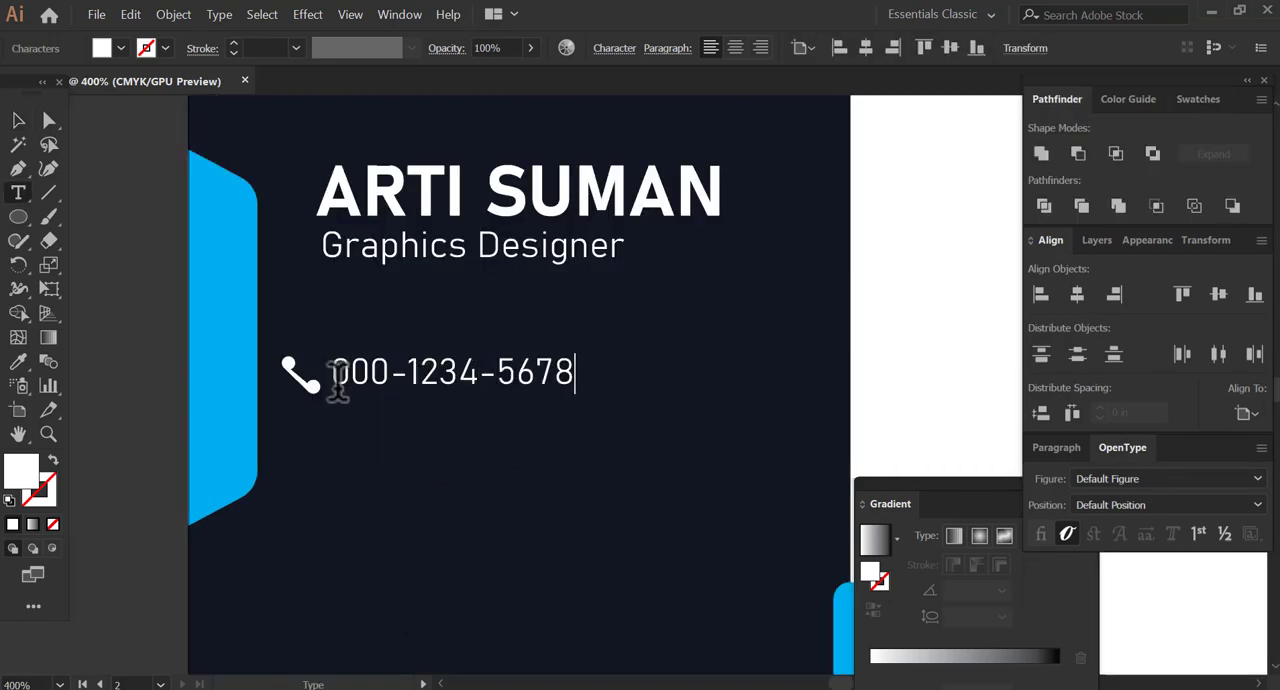
left_click(18, 122)
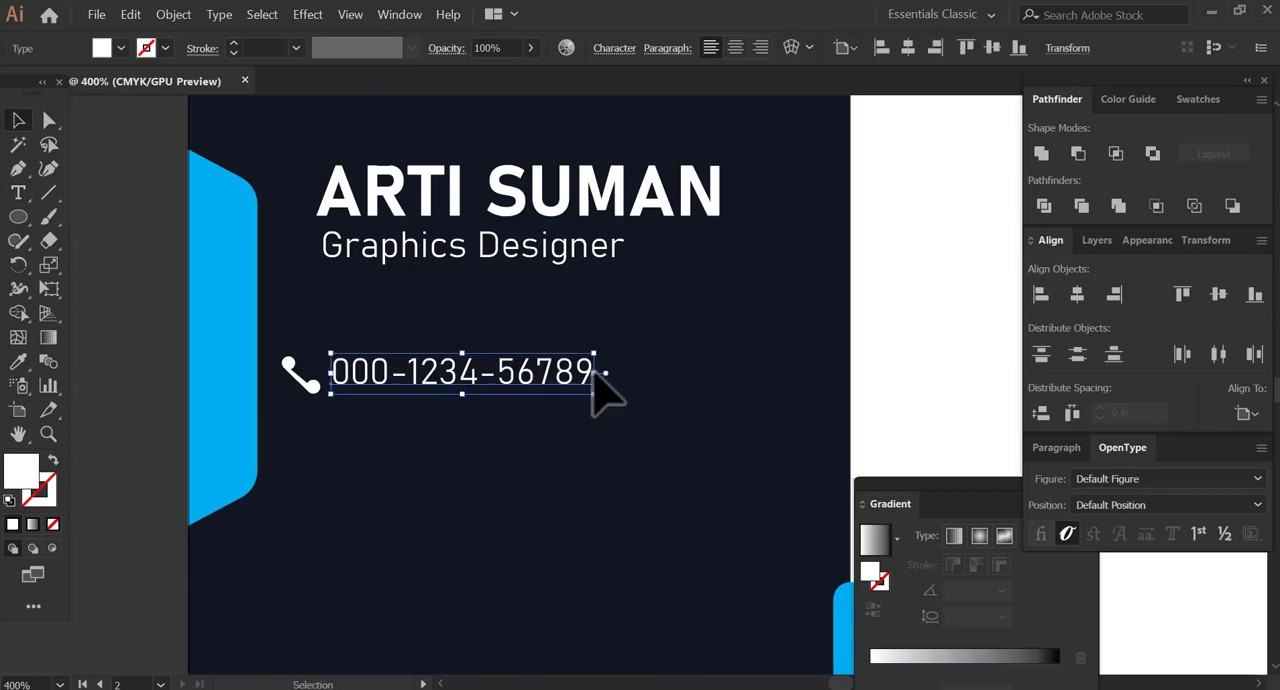
left_click_drag(597, 394, 598, 396)
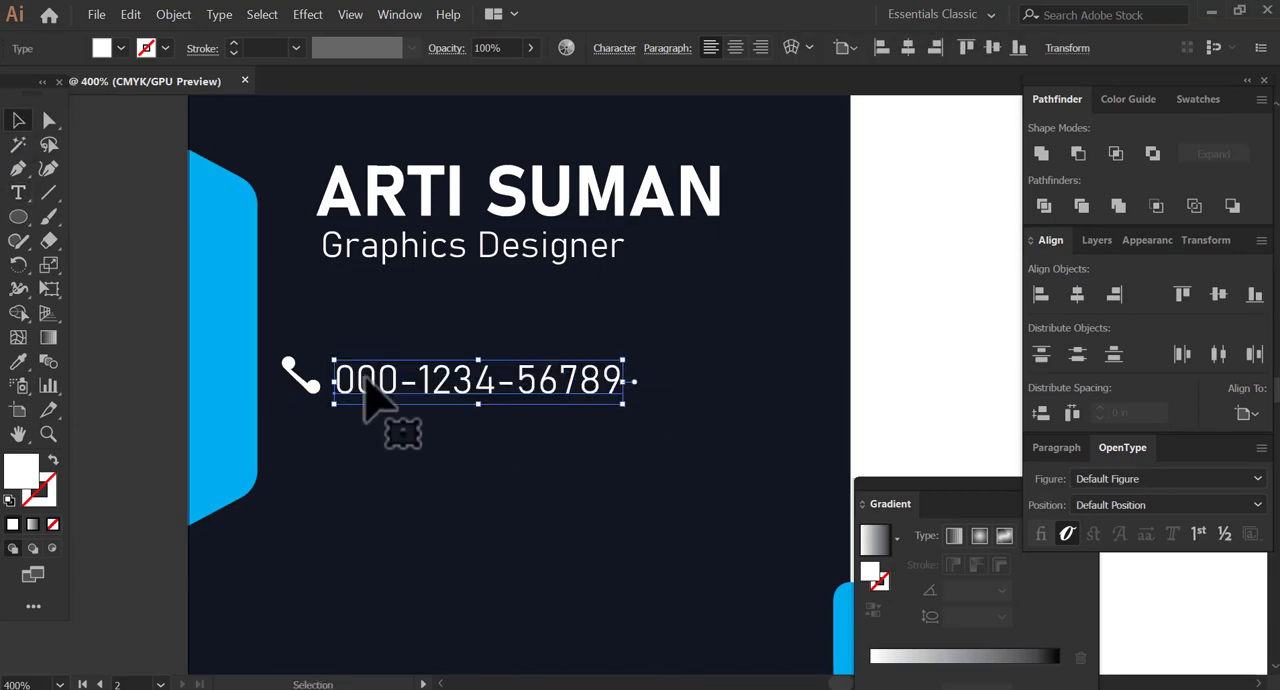
Shrink the handset icon and position it just before the phone number.
left_click(316, 392)
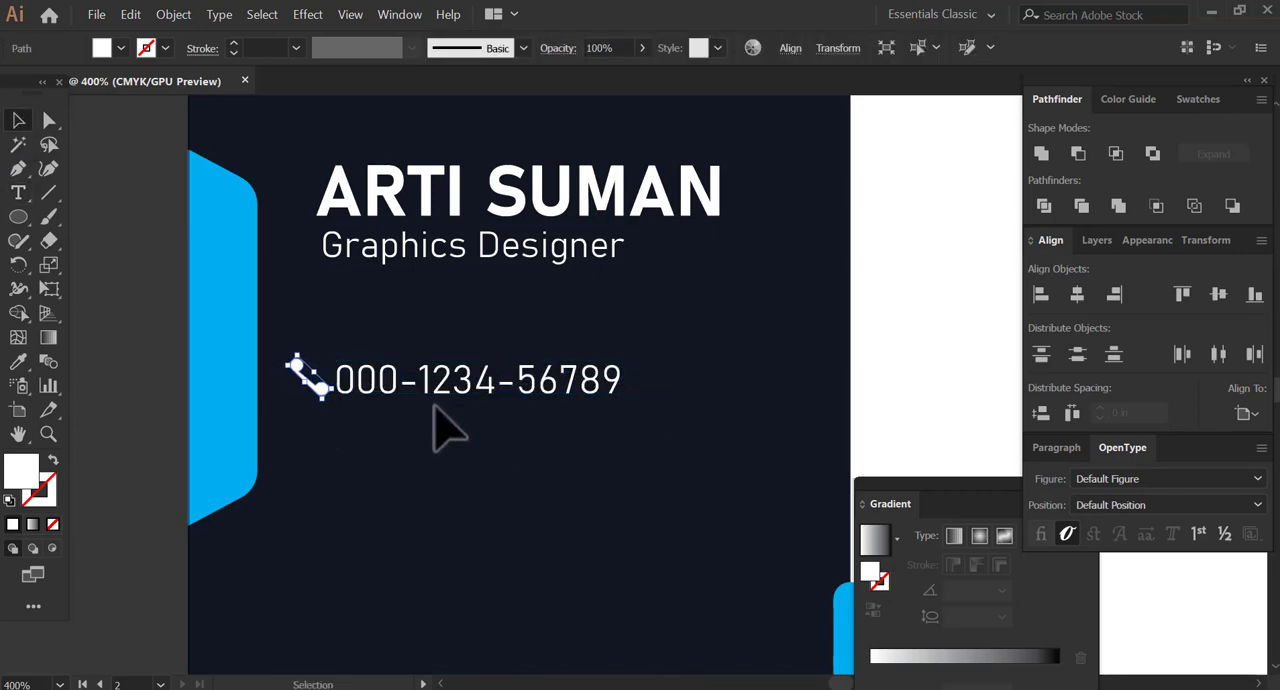
key("Left")
left_click_drag(322, 391, 72, 475)
left_click(162, 435)
left_click(310, 388)
key("z")
left_click(381, 408, "alt")
left_click(381, 408, "alt")
left_click(381, 408, "alt")
left_click(436, 392)
left_click(440, 400)
key("v")
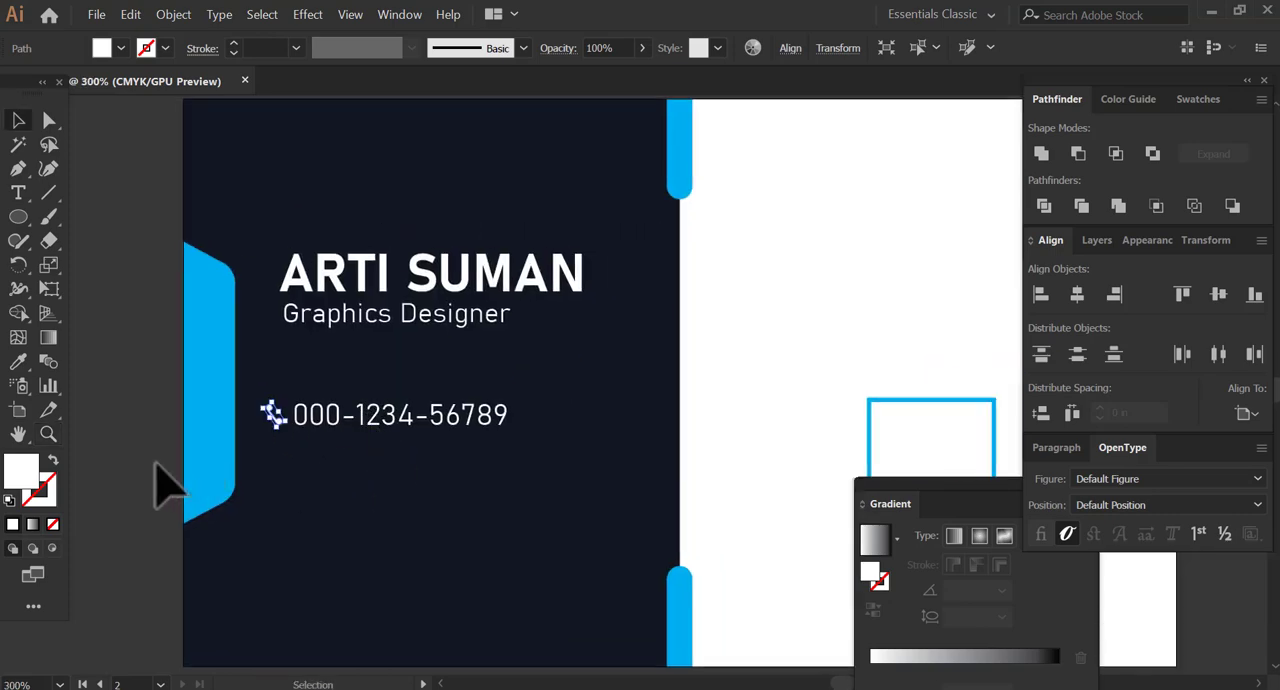
left_click(157, 471)
Duplicate the phone number twice, once directly below itself and once further down with a gap.
left_click(318, 420)
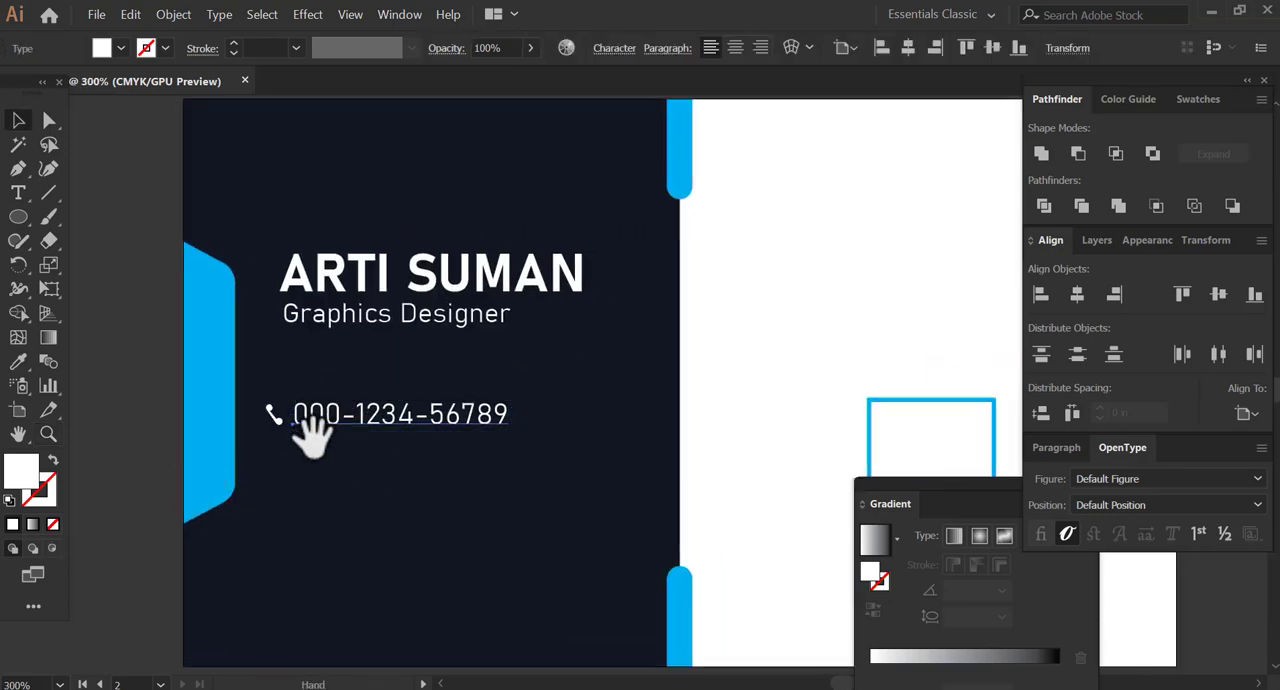
left_click_drag(306, 423, 357, 401)
left_click(131, 465)
left_click_drag(381, 442, 357, 412)
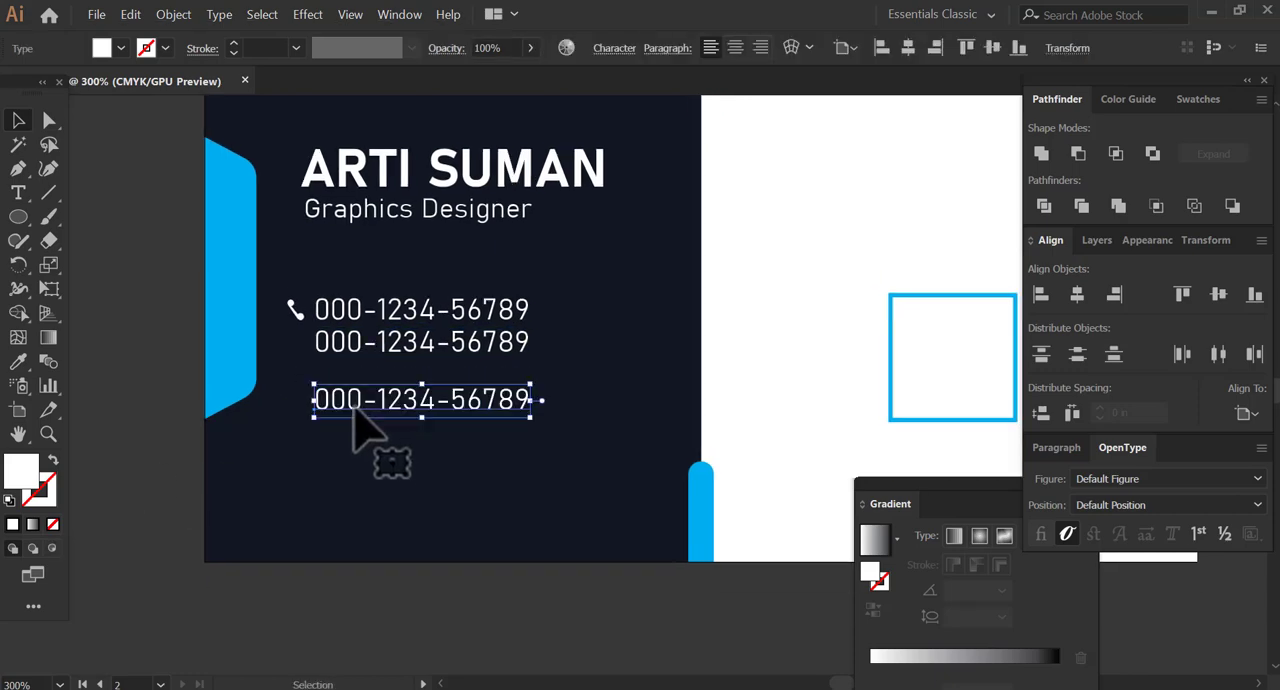
Replace the lowest copy of the phone number with the cardholder's e-mail address.
triple_click(355, 407)
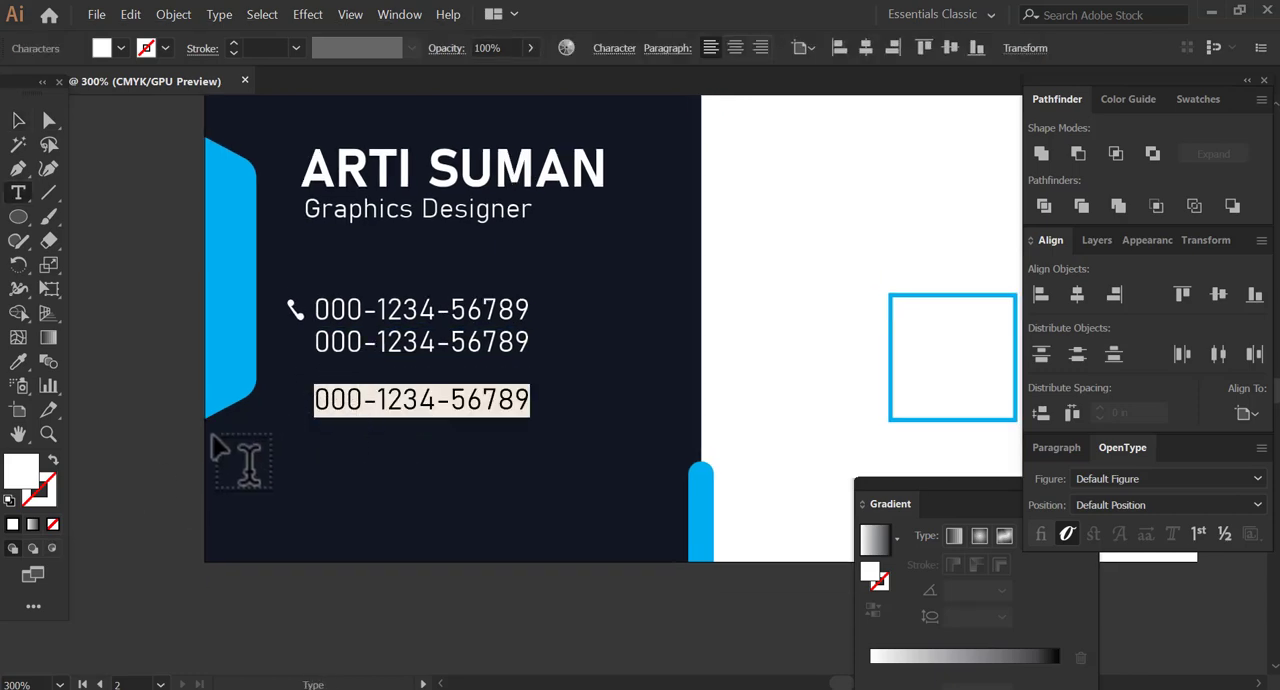
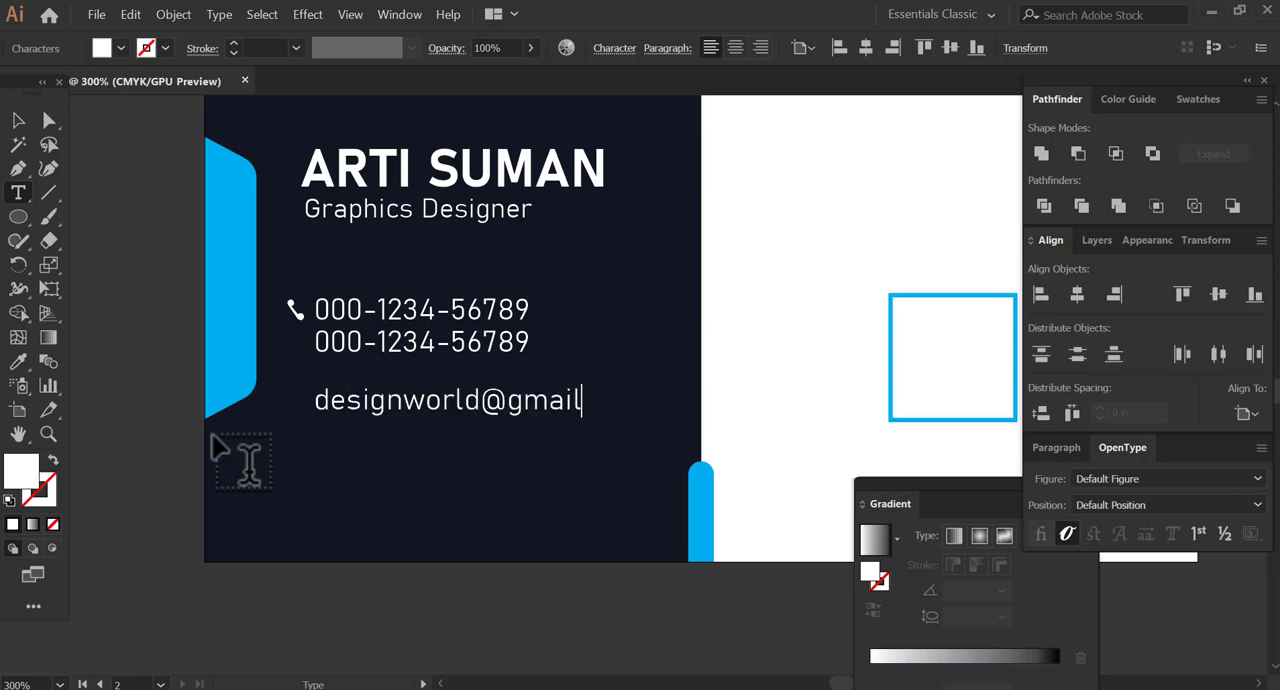
left_click(18, 120)
Shift the handset icon, both phone numbers and the e-mail line towards the cyan side shape, roughly aligning their left edges.
left_click_drag(402, 406, 394, 406)
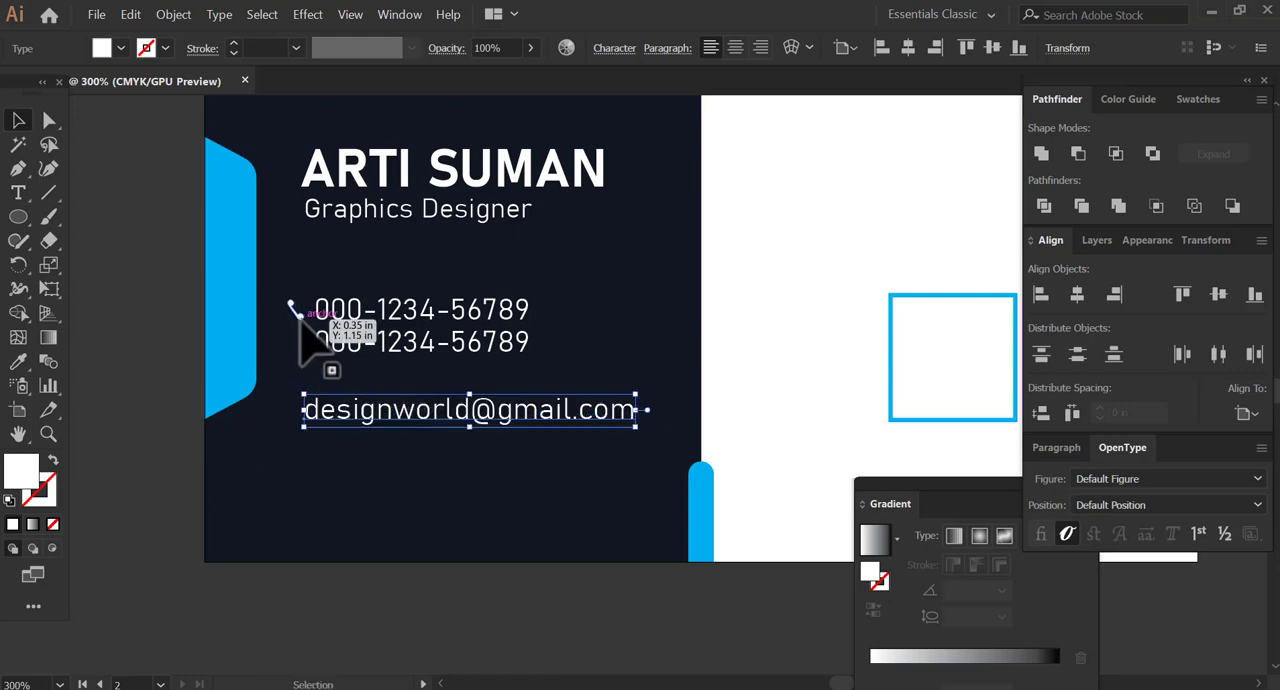
mouse_move(299, 311)
left_mouse_down()
mouse_move(282, 311)
mouse_move(313, 317)
left_mouse_up()
left_click_drag(325, 348, 308, 348)
left_click_drag(316, 414, 309, 414)
Duplicate the e-mail line directly below itself on the second card.
key("space")
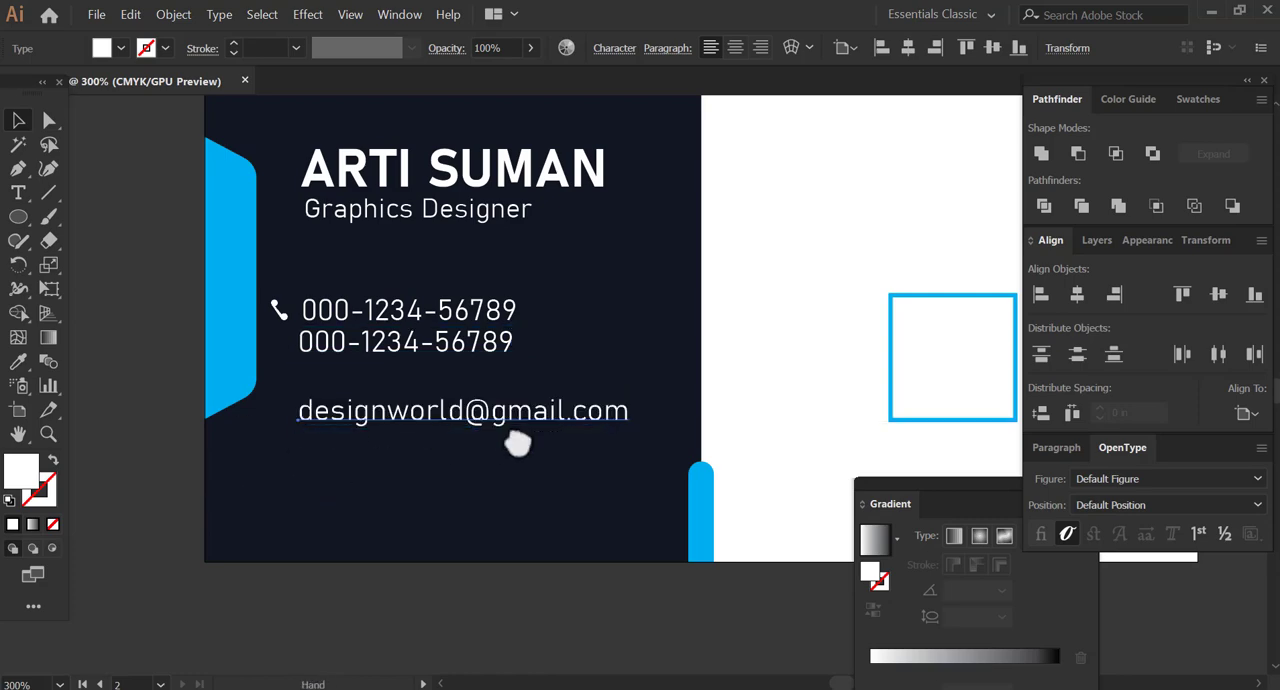
left_click_drag(515, 440, 541, 414)
key("space")
left_click_drag(578, 338, 551, 328)
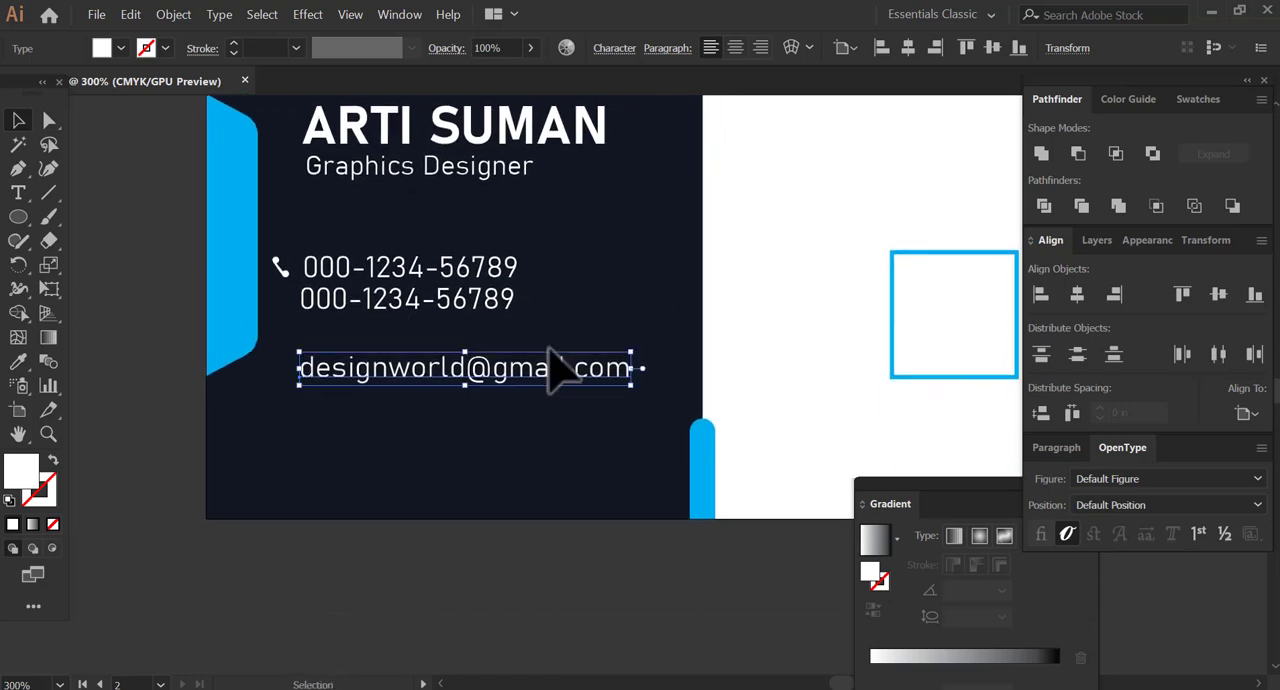
left_click_drag(499, 385, 491, 410)
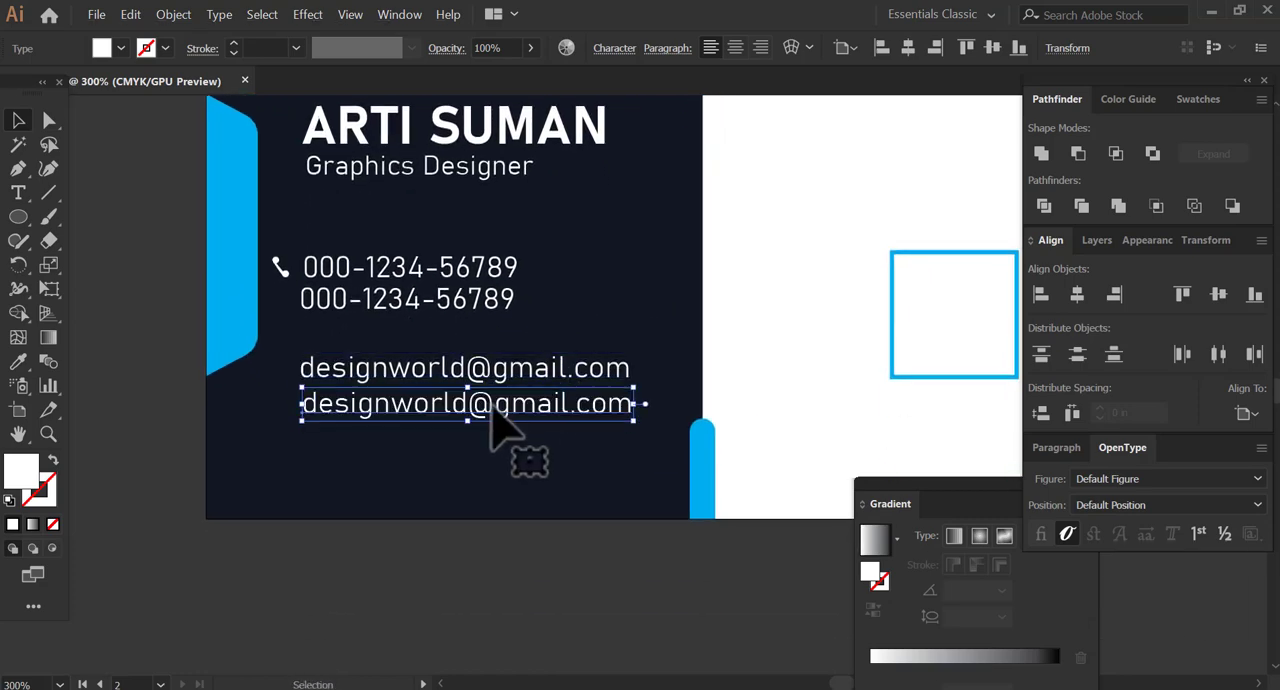
key("space")
left_click_drag(586, 286, 503, 537)
left_click(650, 190)
key("Delete")
key("space")
left_click_drag(371, 617, 441, 382)
left_click(452, 480)
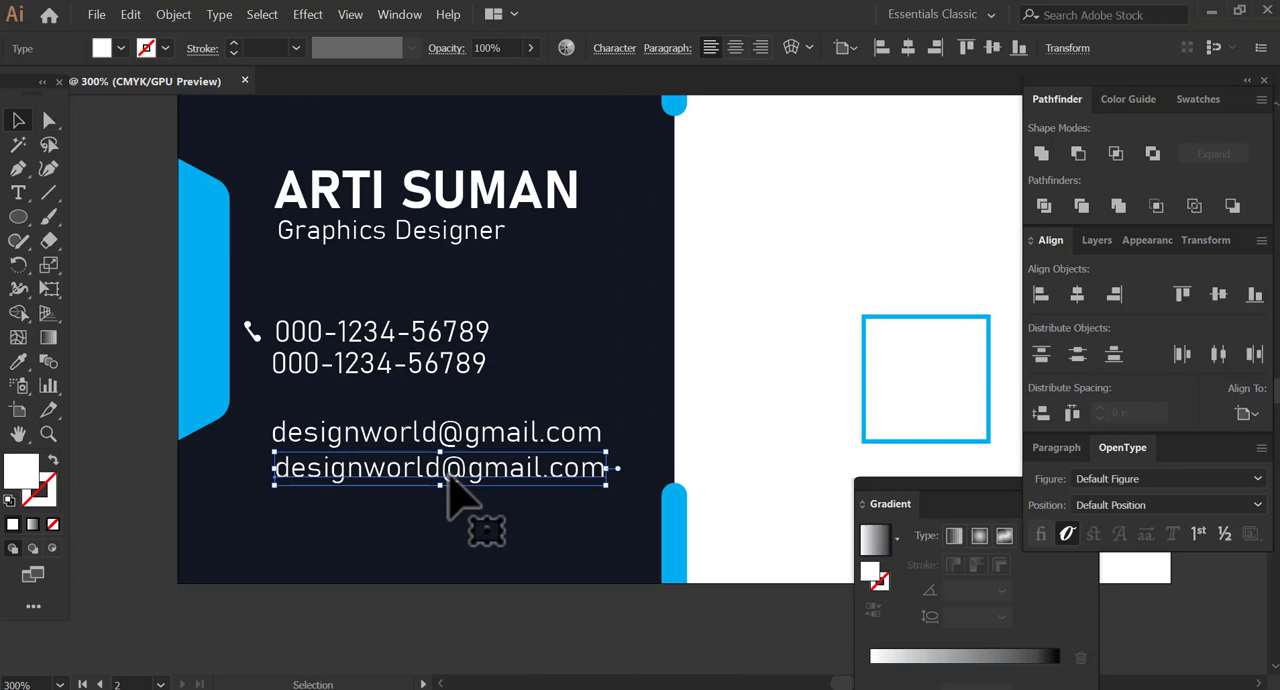
double_click(290, 469)
left_click(285, 468)
type("www.")
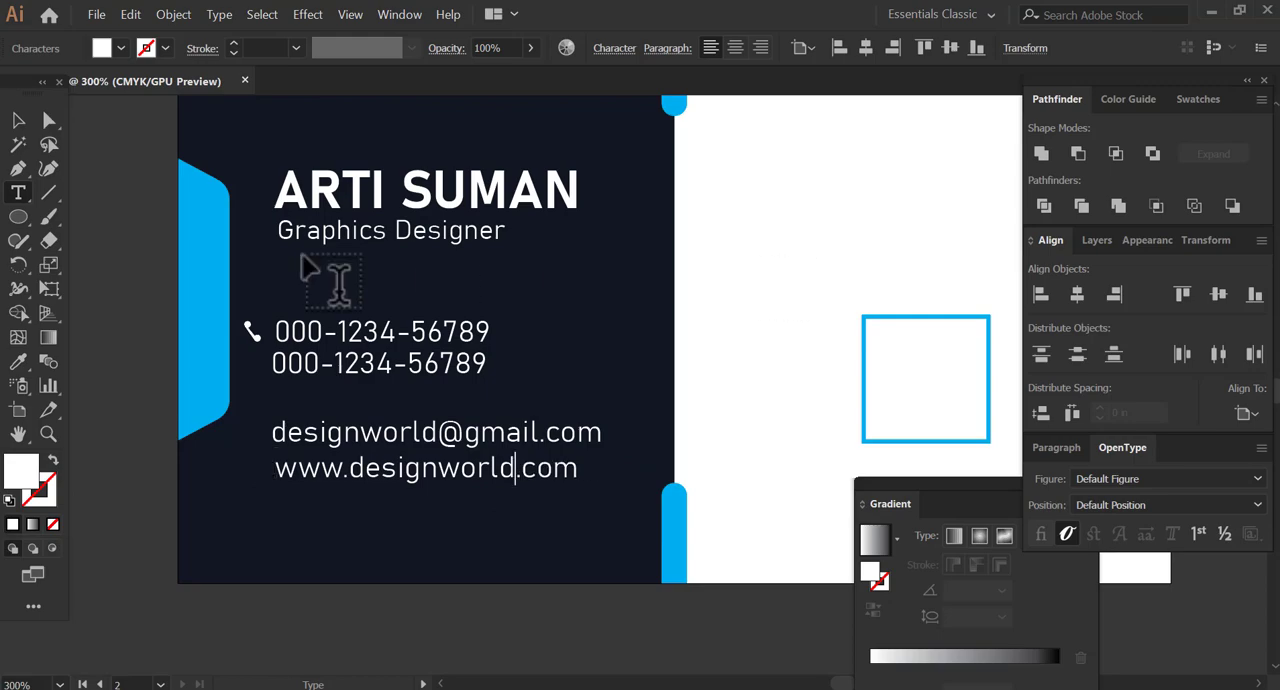
left_click_drag(374, 466, 628, 134)
key("space")
left_click_drag(676, 298, 544, 600)
left_click_drag(495, 433, 472, 198)
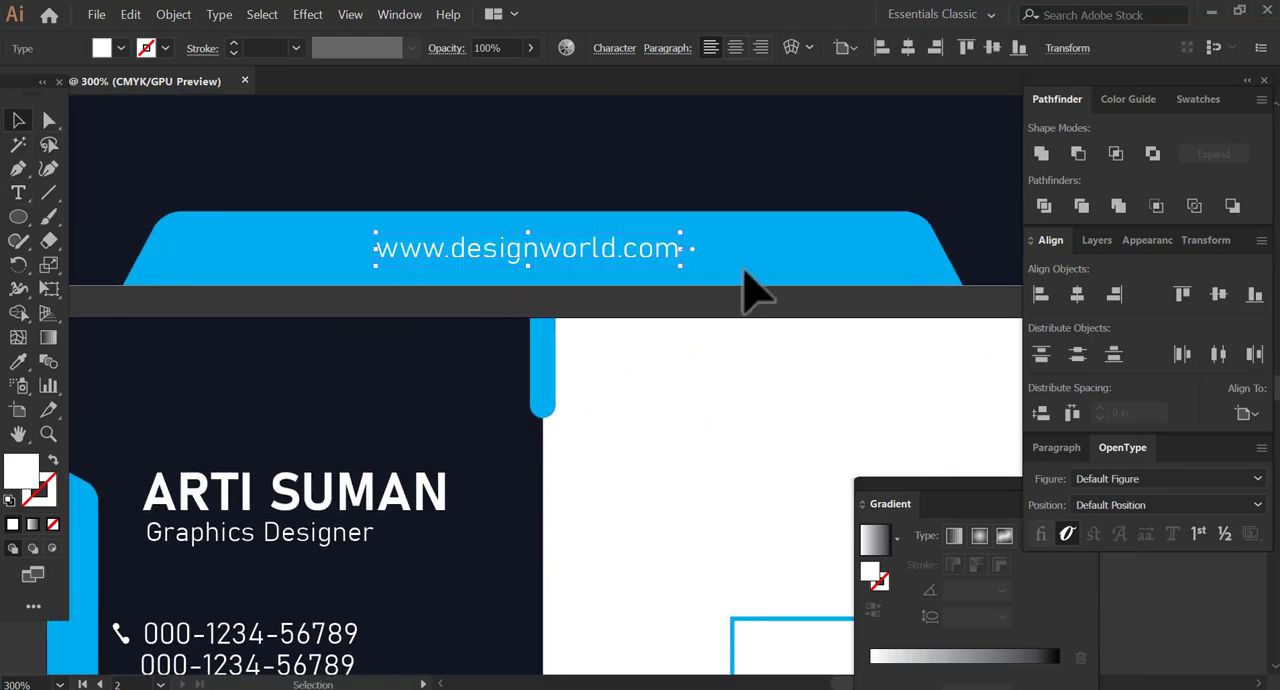
left_click(1077, 294)
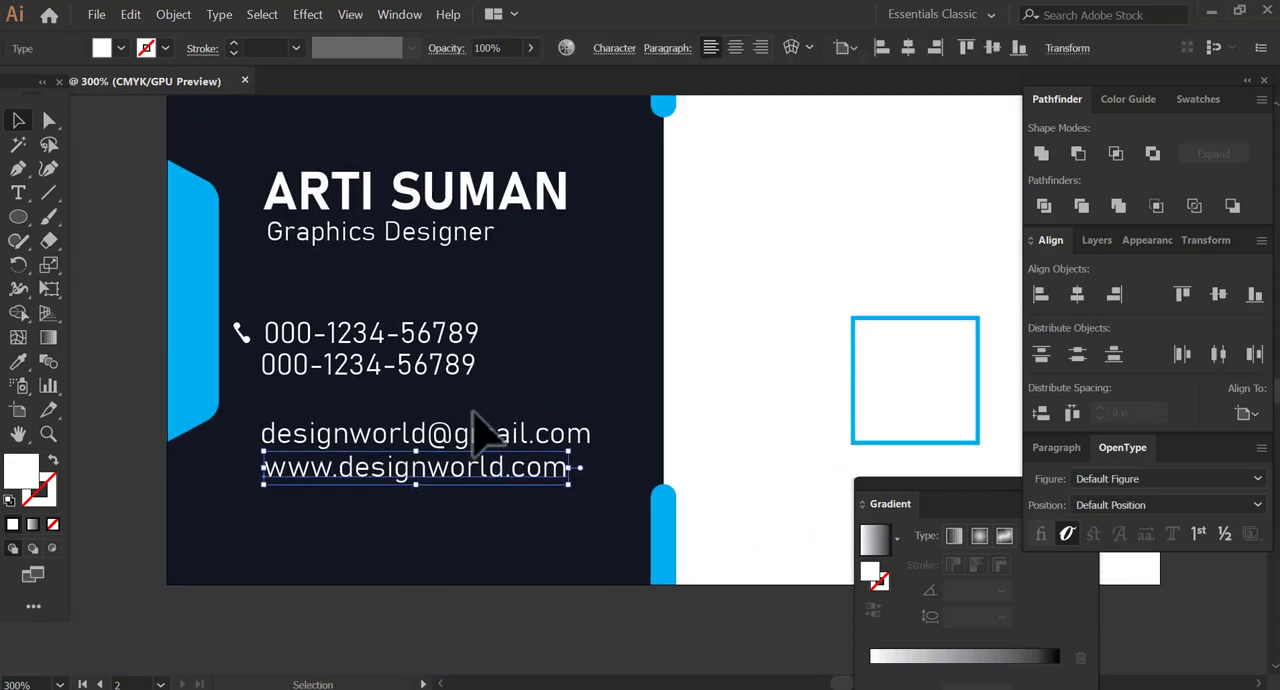
Move the e-mail and web address lines up closer to the phone numbers.
key("space")
mouse_move(437, 579)
left_mouse_down()
mouse_move(445, 505)
mouse_move(422, 567)
left_mouse_up()
key("Up")
key("Up")
key("Up")
key("Up")
key("Up")
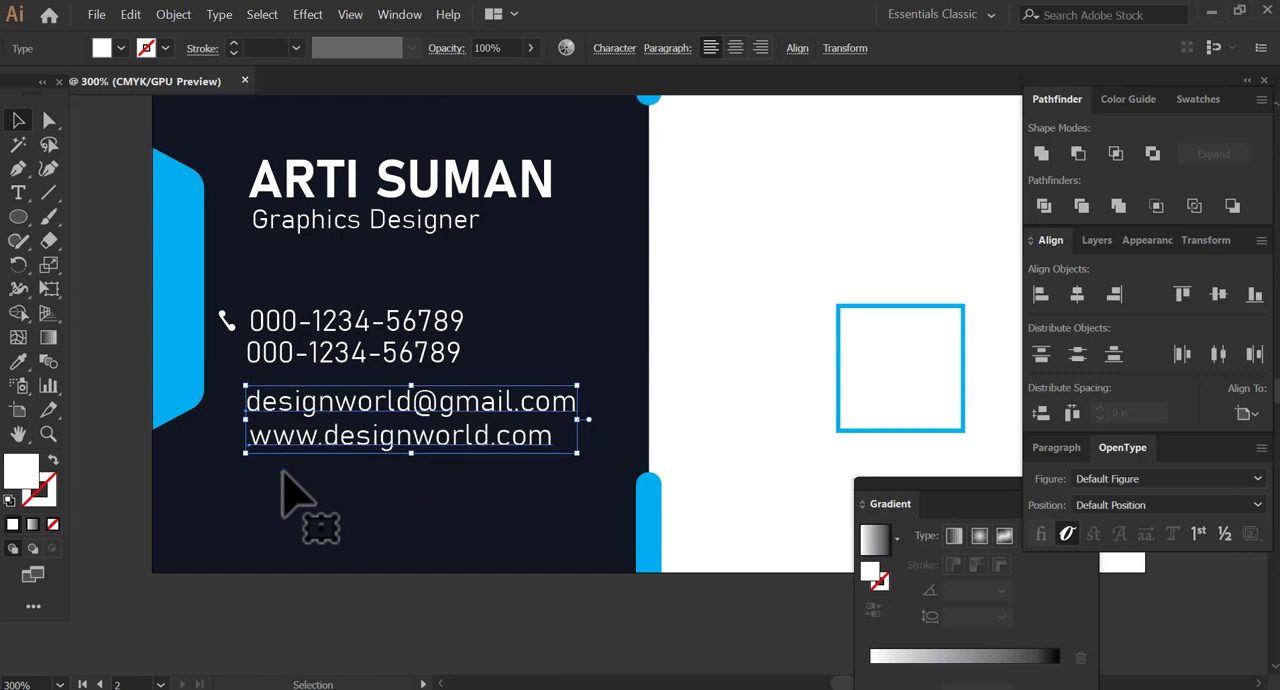
left_click(466, 591)
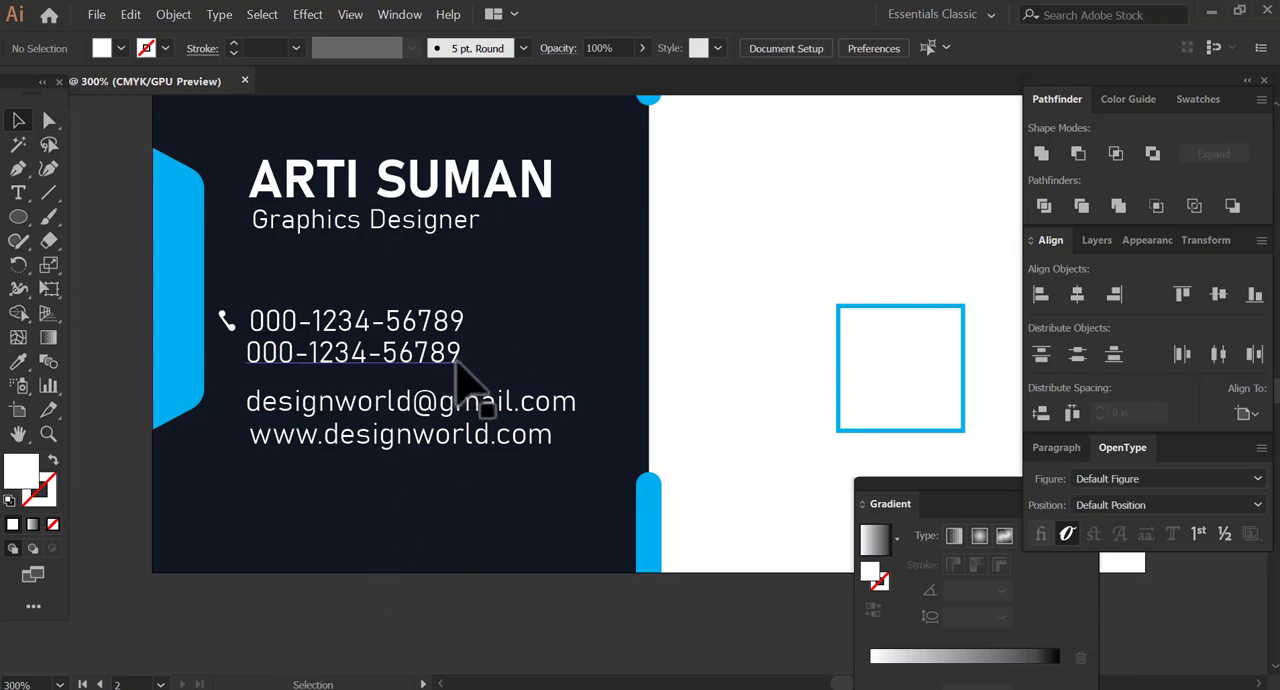
Duplicate the web address below itself and replace the copy with the postal address on two lines.
left_click_drag(390, 410, 410, 455)
double_click(366, 428)
key("ctrl+a")
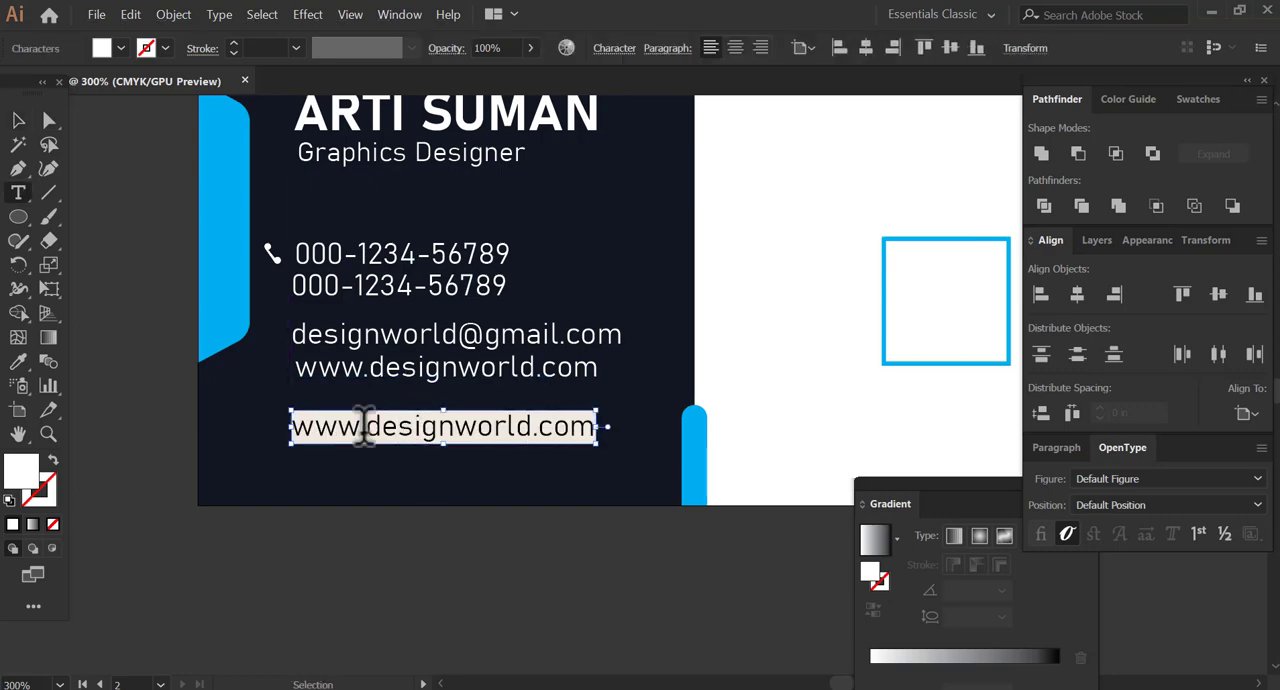
type("Road Number123, BB Street,")
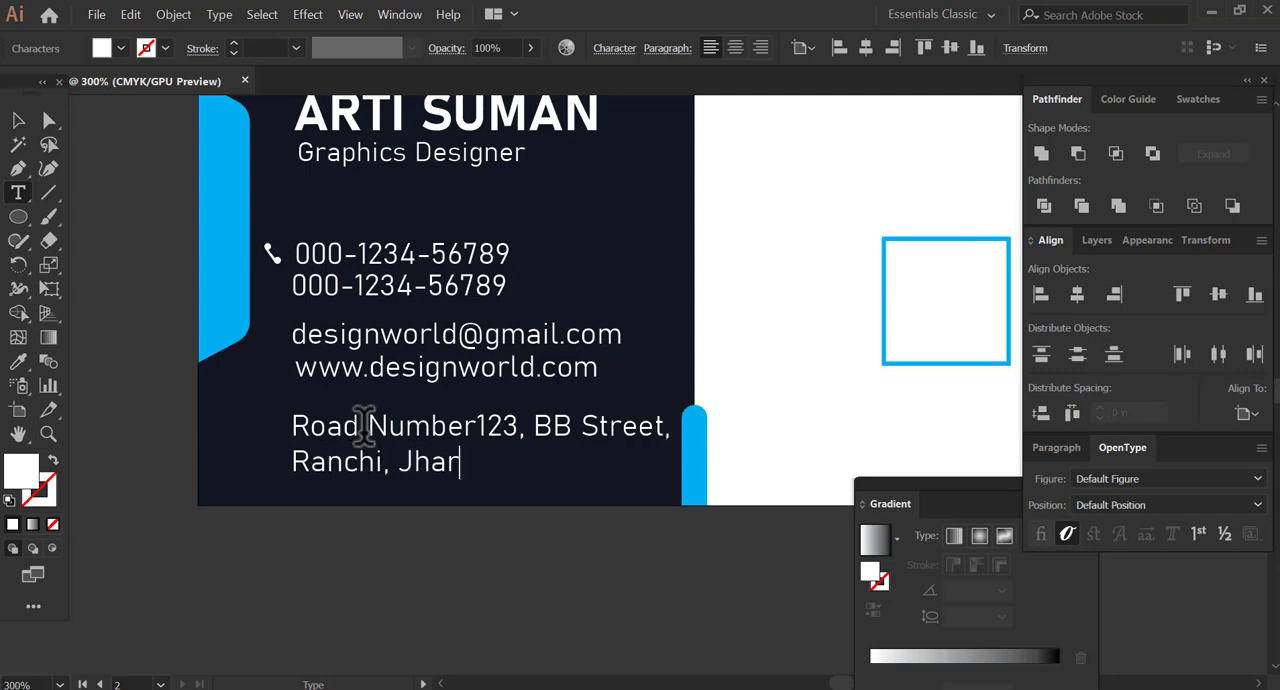
left_click(20, 122)
left_click_drag(508, 465, 468, 532)
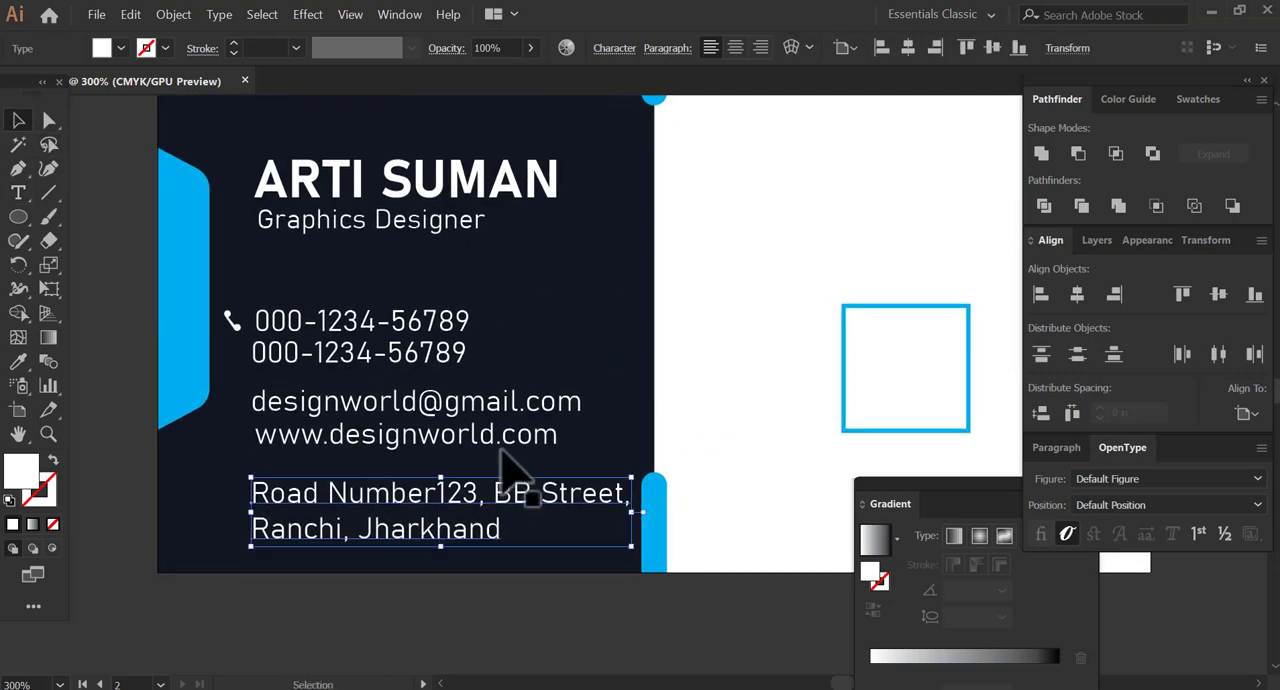
Set the font size of the phone, e-mail, web and postal address texts to 7 pt.
left_click(468, 432, "shift")
left_click(450, 402, "shift")
left_click(453, 347, "shift")
left_click(453, 329, "shift")
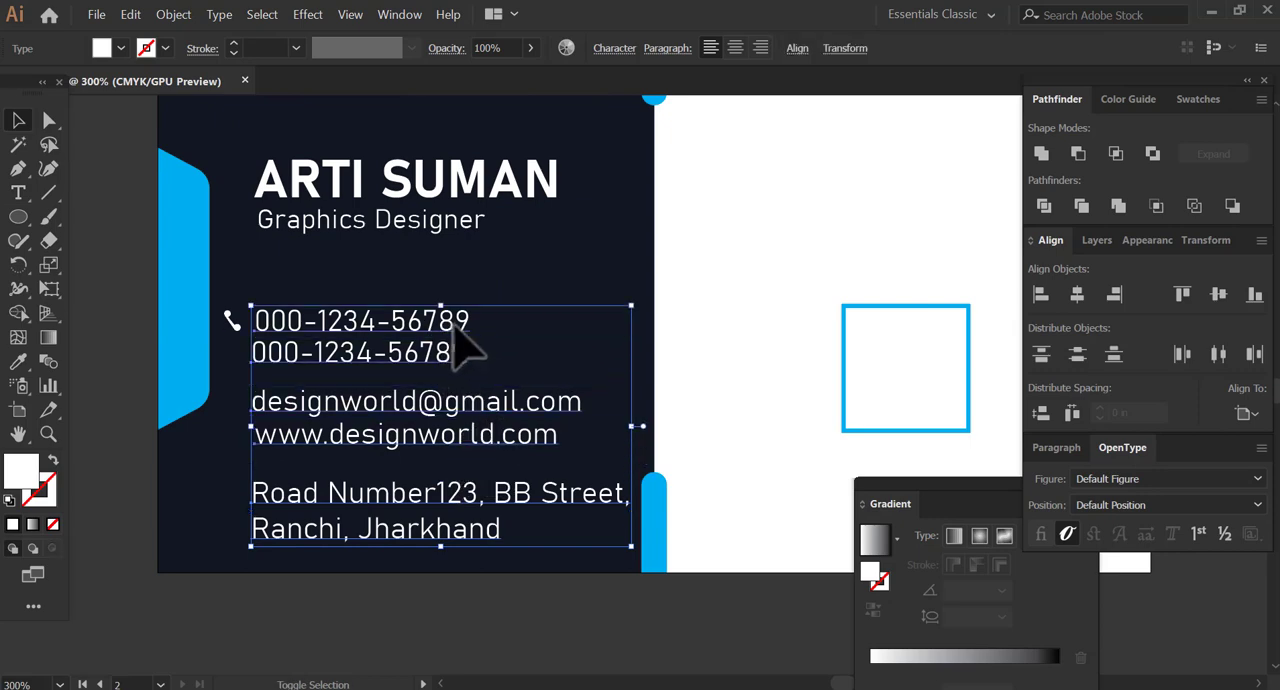
left_click(623, 52)
left_click(443, 146)
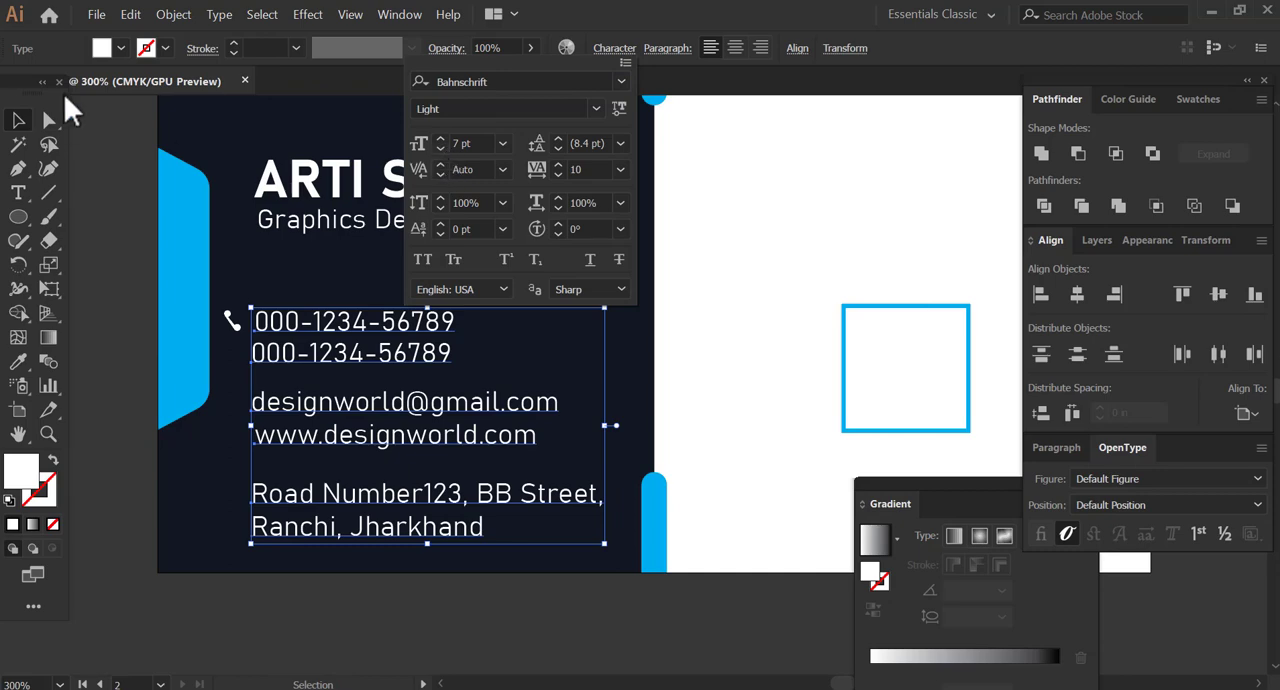
Nudge the two-line postal address up closer to the web address line.
left_click(15, 125)
left_click(137, 193)
left_click_drag(475, 447, 437, 463)
left_click(350, 528)
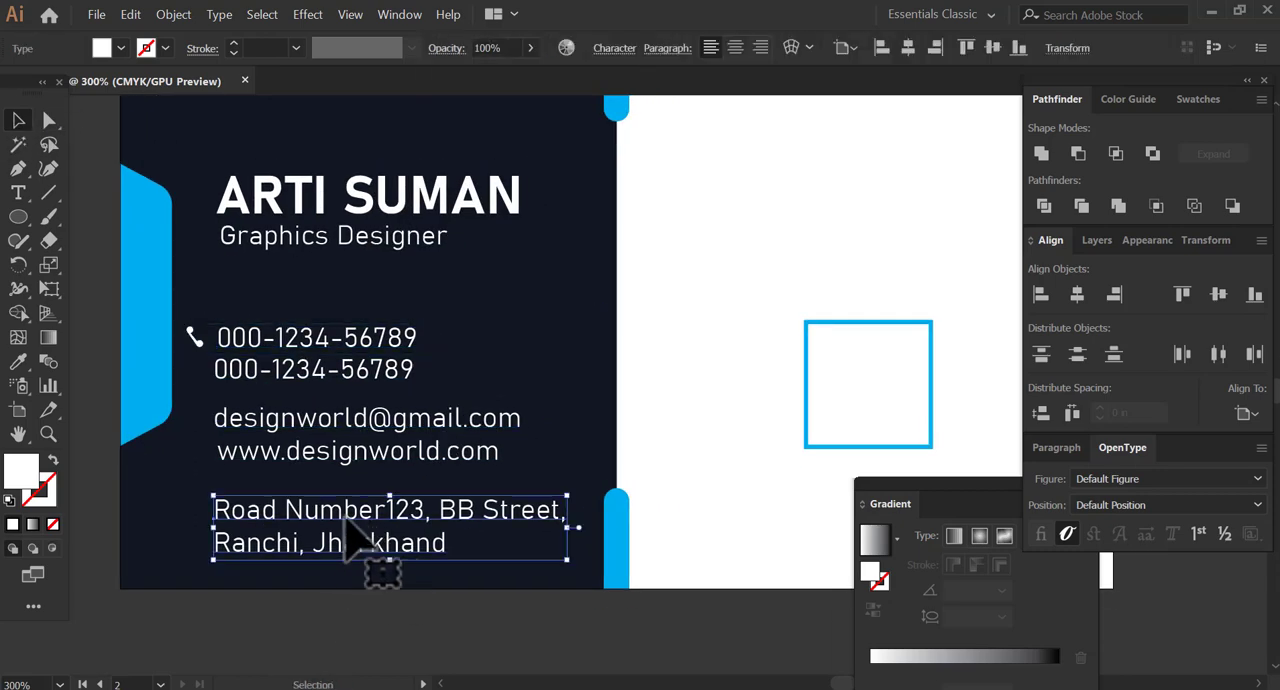
key("Up")
key("Up")
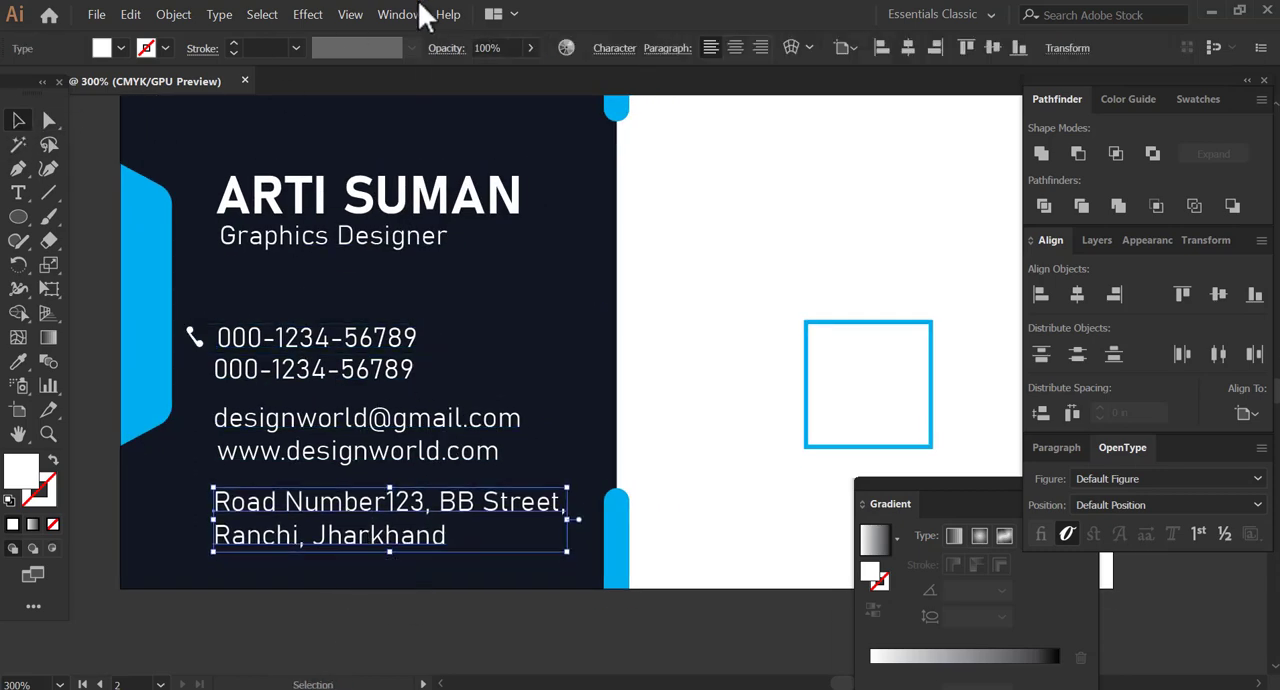
Set the leading of the postal address text to 7 pt, keeping its horizontal scale at 100%.
left_click(614, 48)
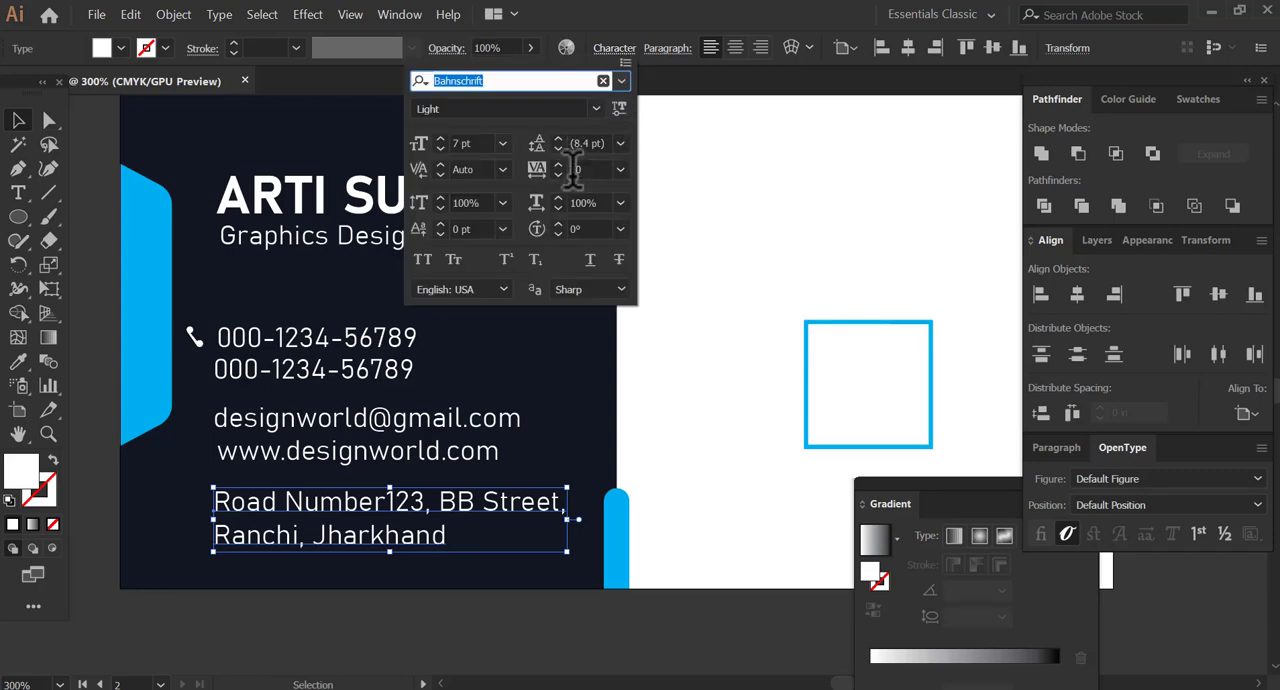
left_click(620, 203)
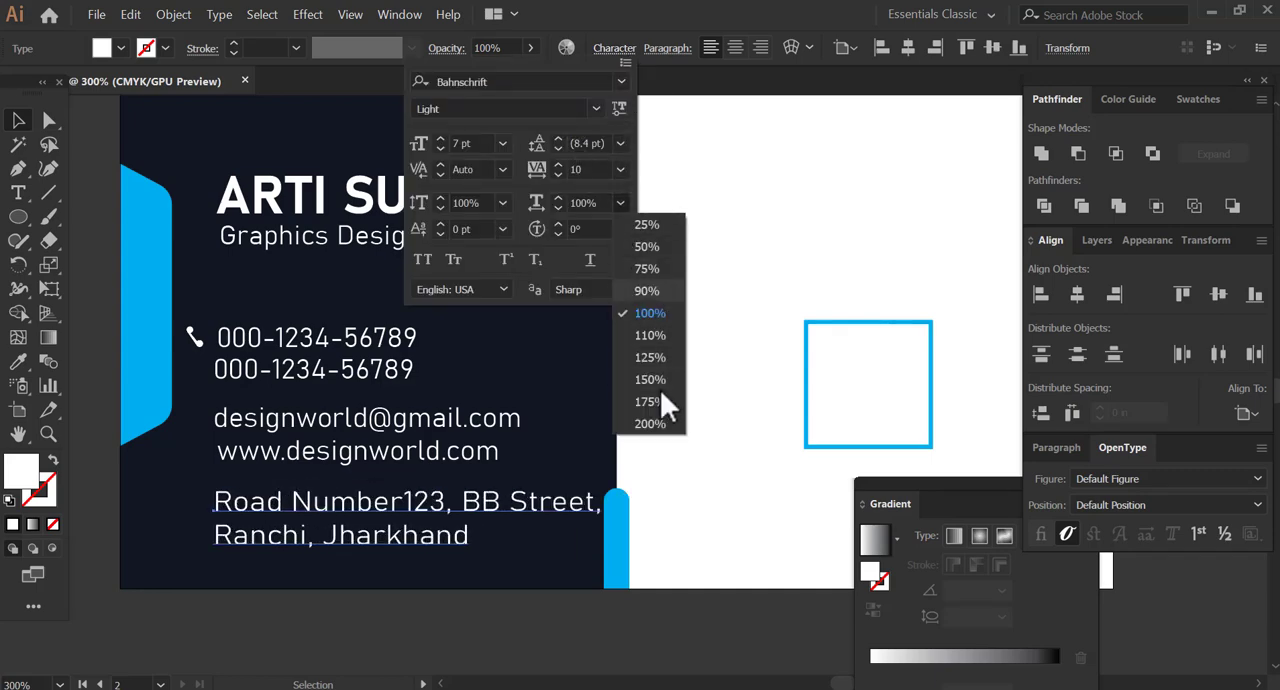
left_click(653, 311)
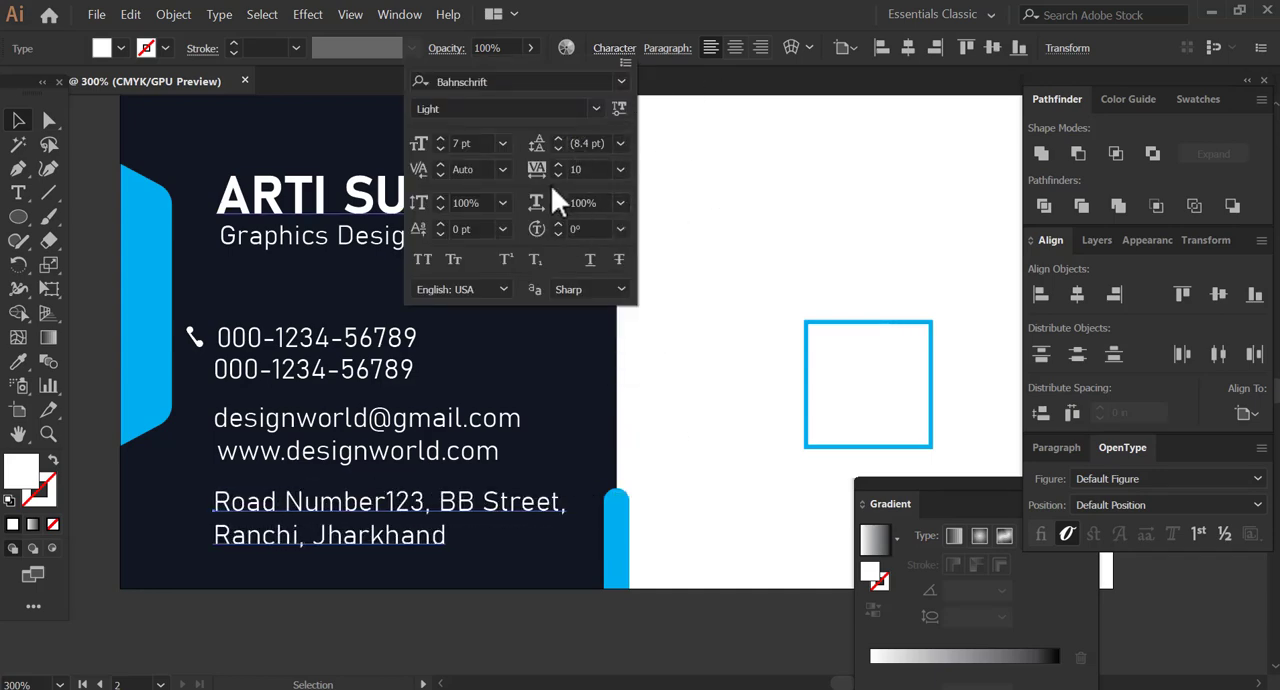
left_click(638, 302)
left_click(620, 144)
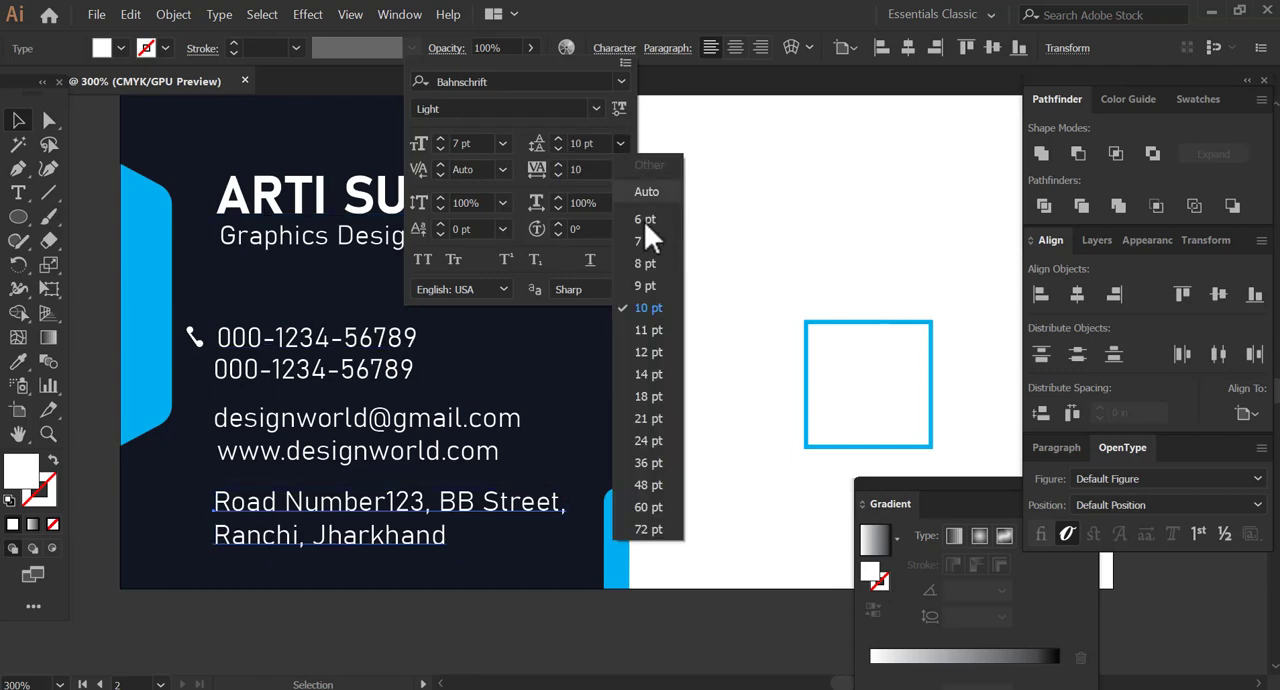
left_click(655, 238)
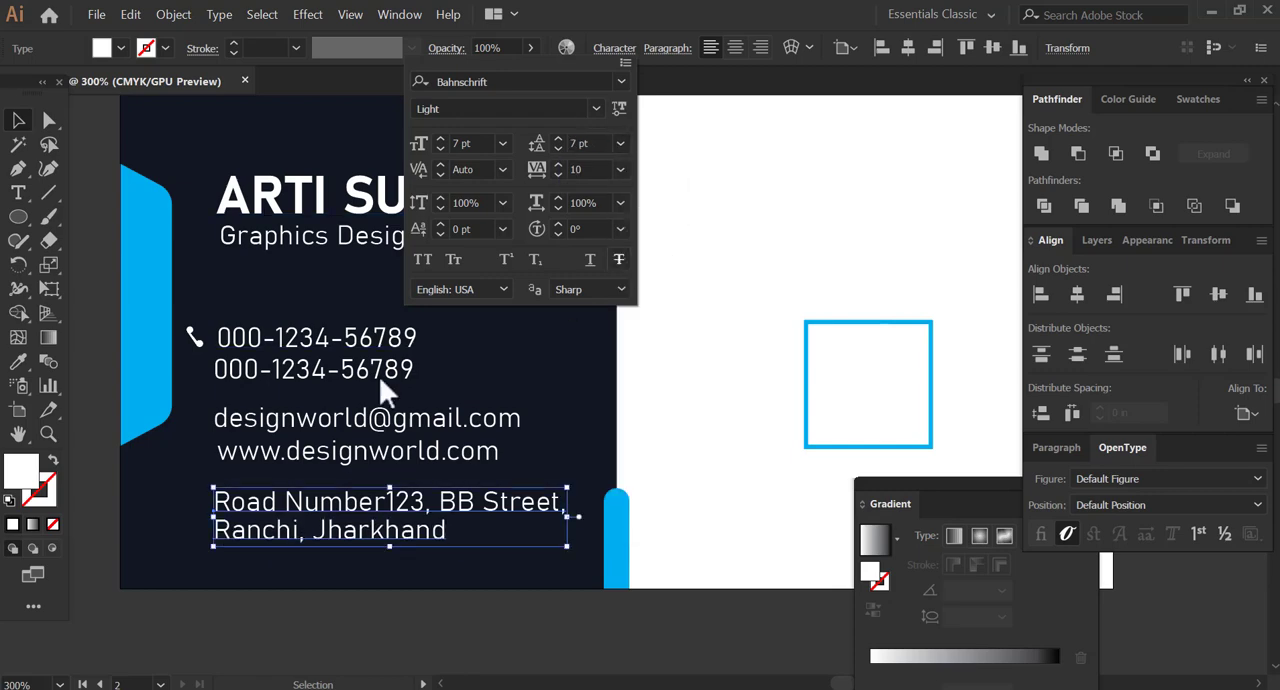
left_click(104, 511)
Nudge the handset icon slightly closer to the first phone number.
key("space")
left_click_drag(215, 422, 297, 405)
left_click(312, 352)
left_click(164, 481)
key("space")
key("z")
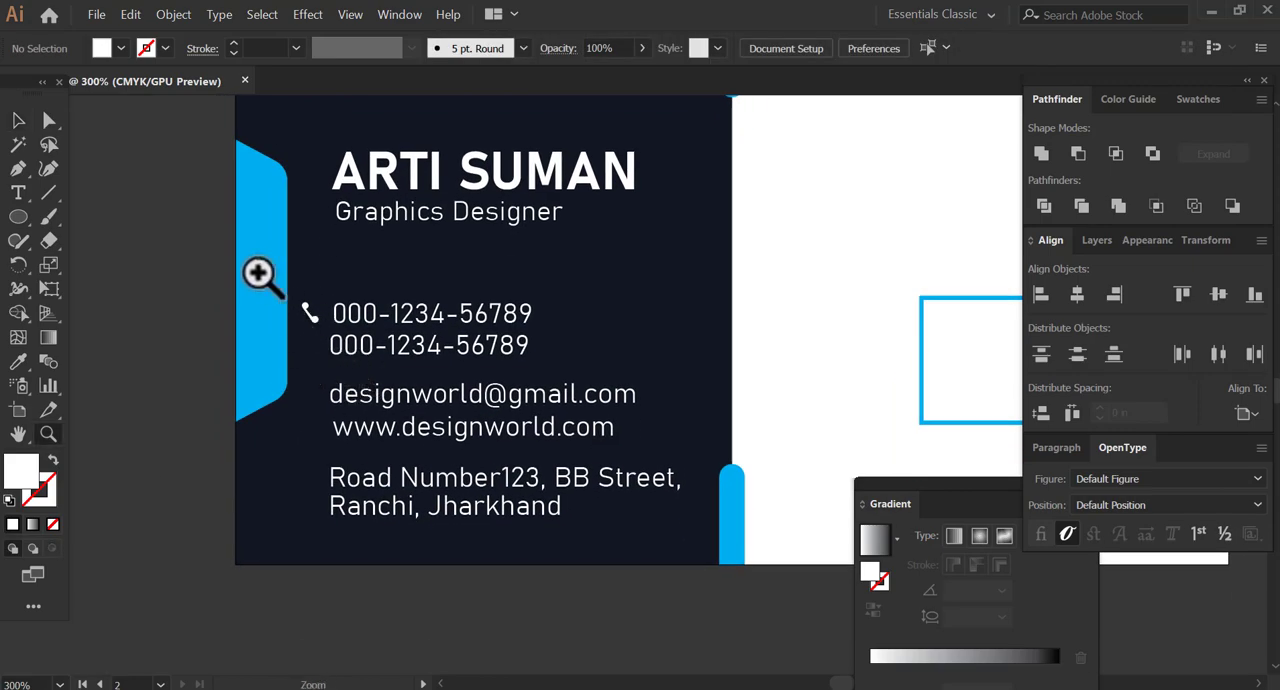
left_click_drag(260, 271, 413, 552)
key("space")
left_click_drag(640, 401, 317, 461)
key("v")
key("space")
left_click_drag(360, 218, 357, 196)
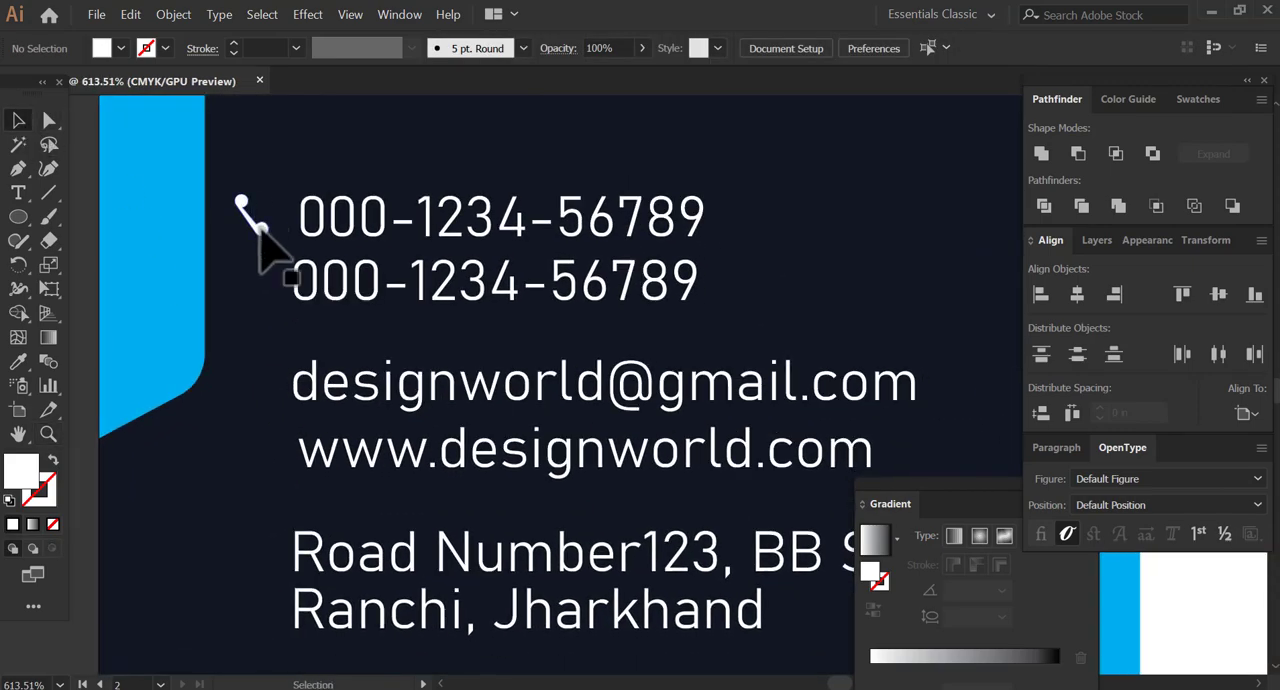
left_click_drag(262, 230, 272, 232)
Draw a white rectangle beside the card and a slightly wider thin white bar just beneath it for a laptop icon.
key("space")
left_click_drag(163, 288, 250, 229)
mouse_move(18, 216)
left_mouse_down()
mouse_move(102, 216)
mouse_move(236, 298)
mouse_move(240, 233)
left_mouse_up()
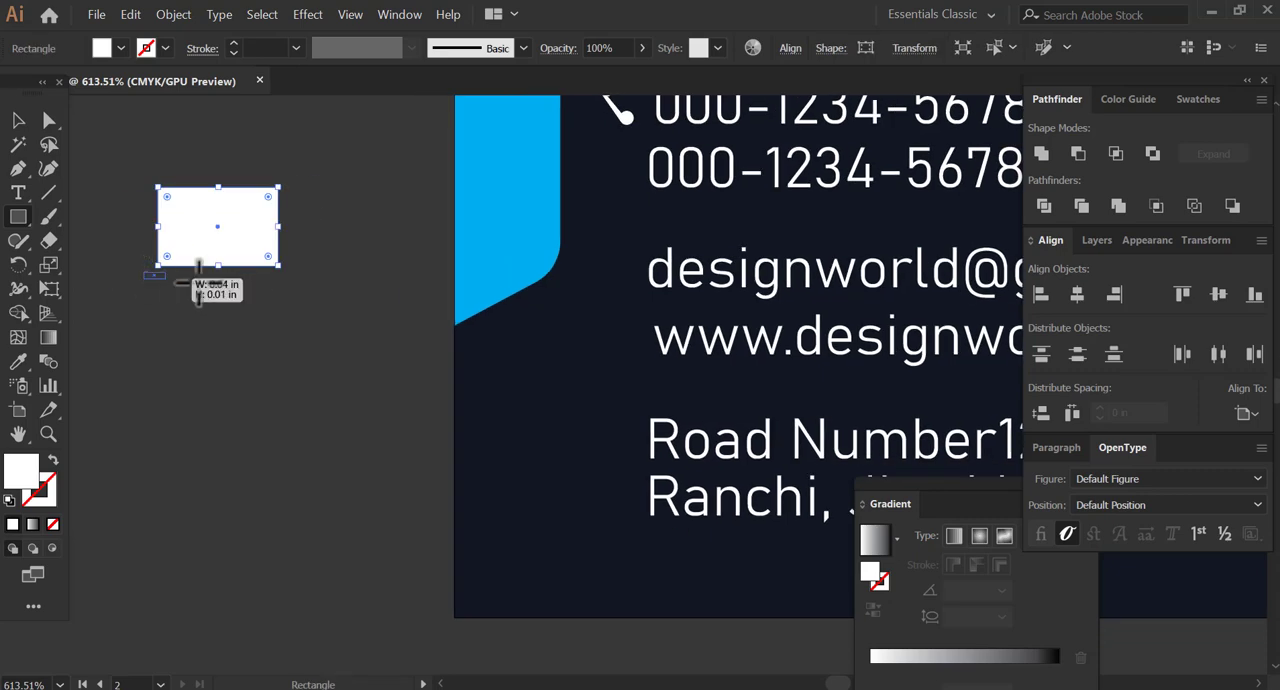
left_click_drag(199, 284, 290, 279)
key("v")
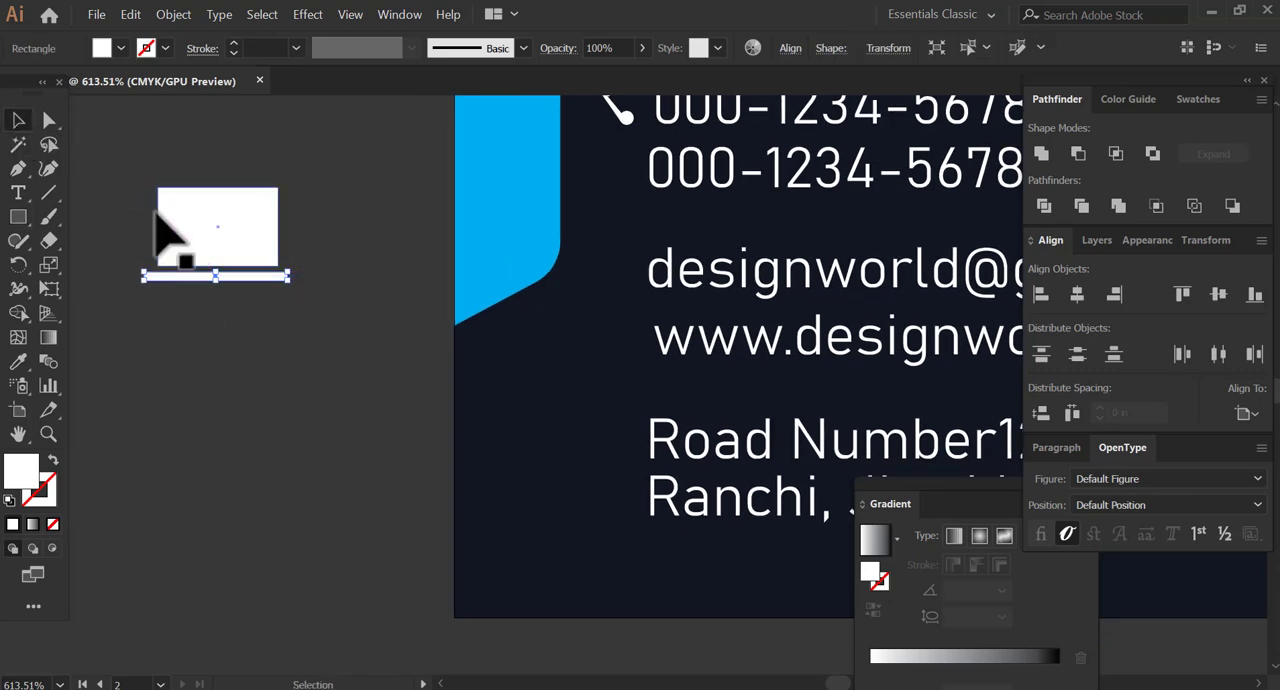
Centre the laptop's screen and base horizontally on each other, reduce the screen's height slightly and group both shapes.
left_click(160, 218, "shift")
left_click(1245, 414)
left_click(1200, 437)
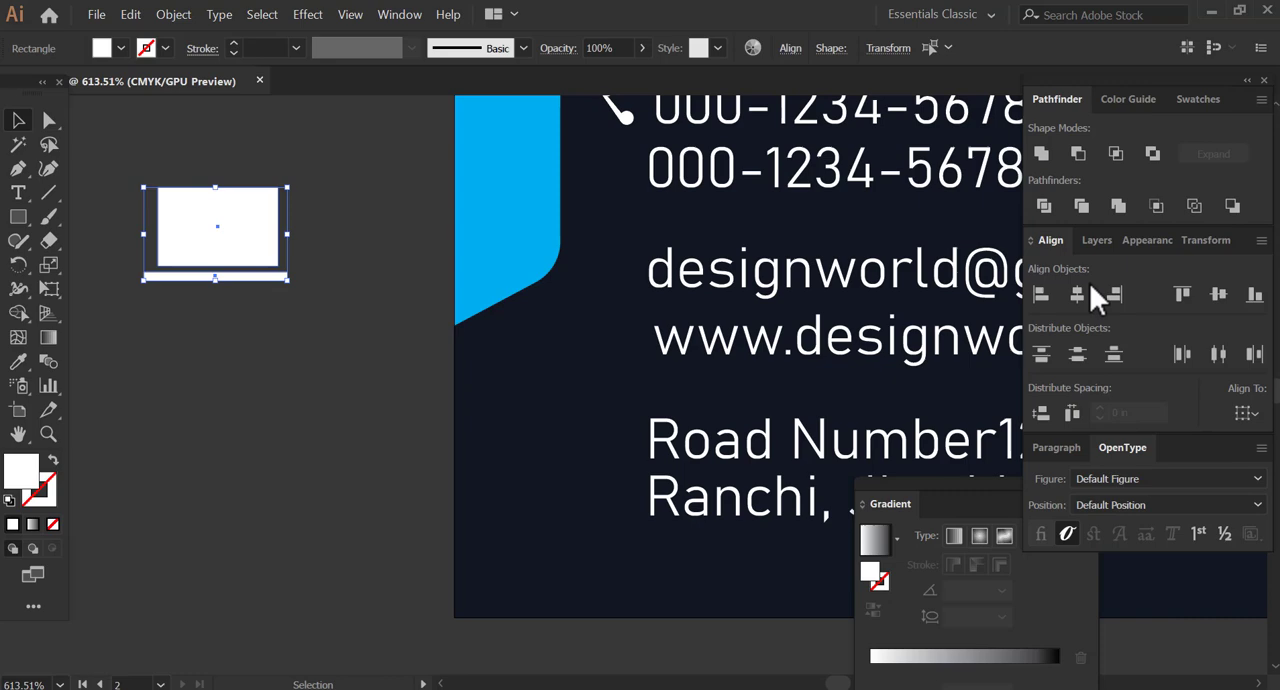
left_click(352, 372)
left_click(209, 243)
left_click_drag(217, 187, 217, 198)
left_click_drag(322, 312, 609, 274)
key("ctrl+g")
Place the reduced laptop icon in front of the e-mail address and shift the handset icon slightly away from the phone number.
left_click_drag(588, 354, 375, 511)
left_click_drag(407, 445, 411, 443)
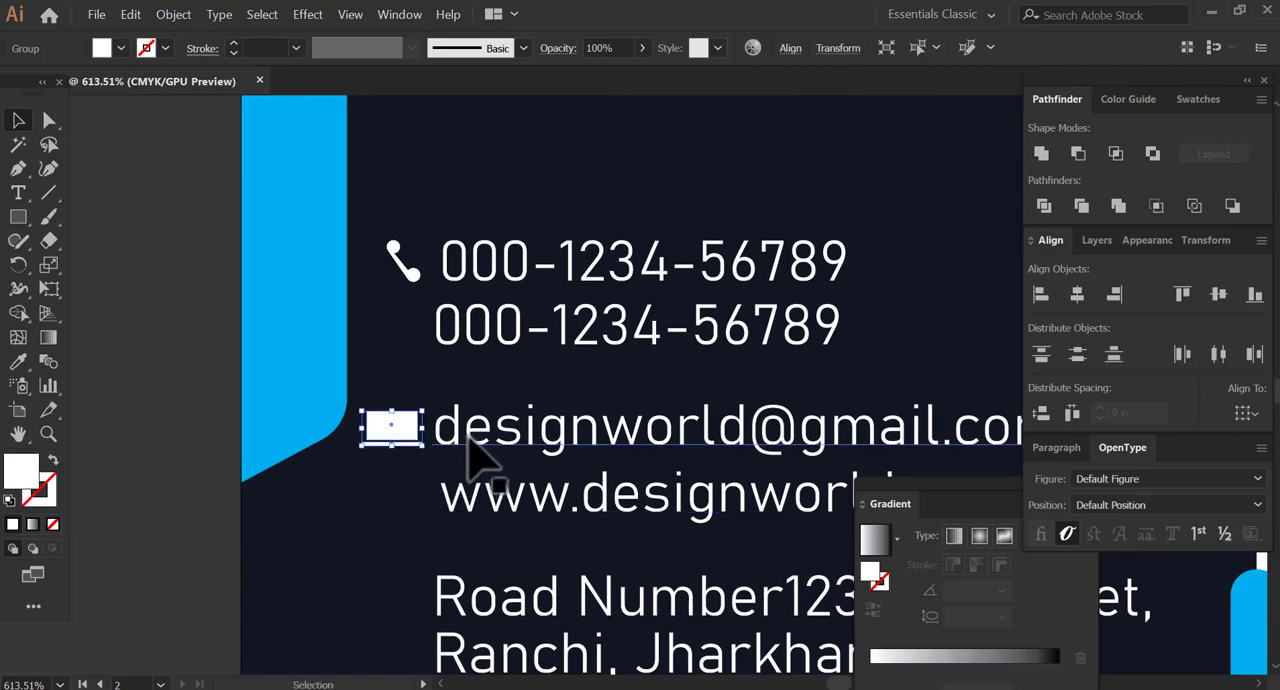
left_click_drag(386, 223, 455, 312)
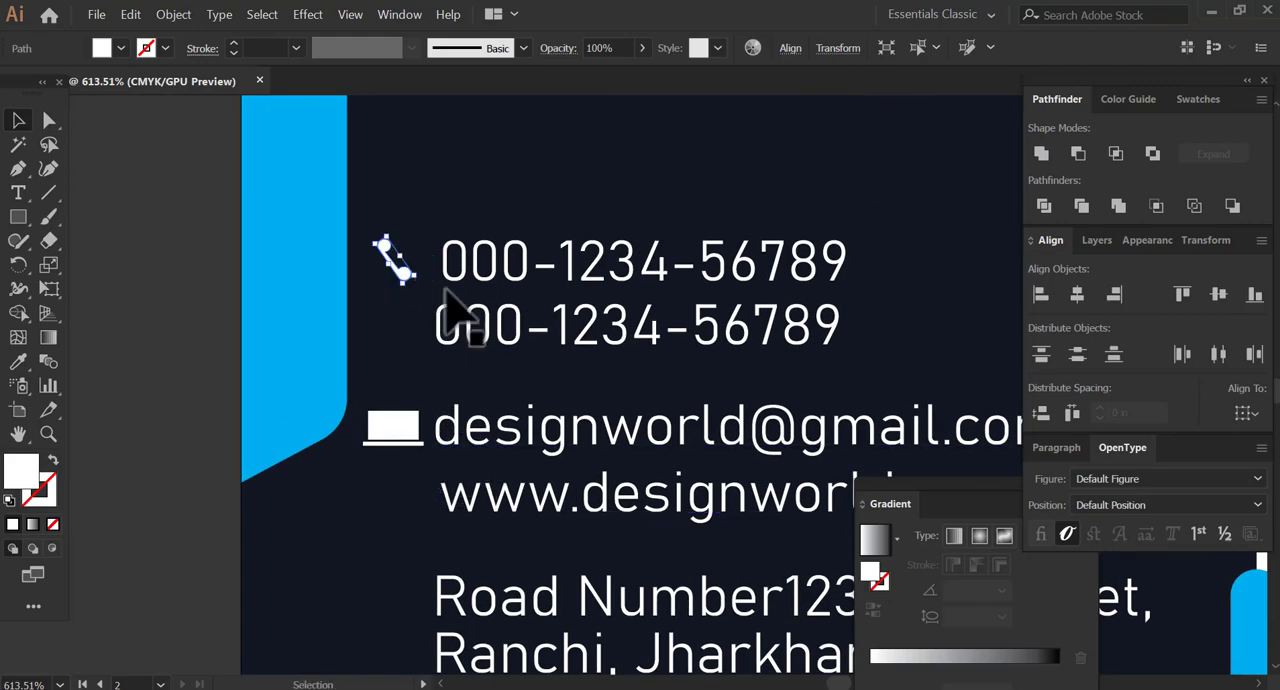
left_click(412, 538)
Draw a white circle beside the card and shape it into a map pin by making its lowest anchor a corner and stretching it downward.
left_click_drag(419, 545, 447, 438)
left_click_drag(20, 220, 208, 310)
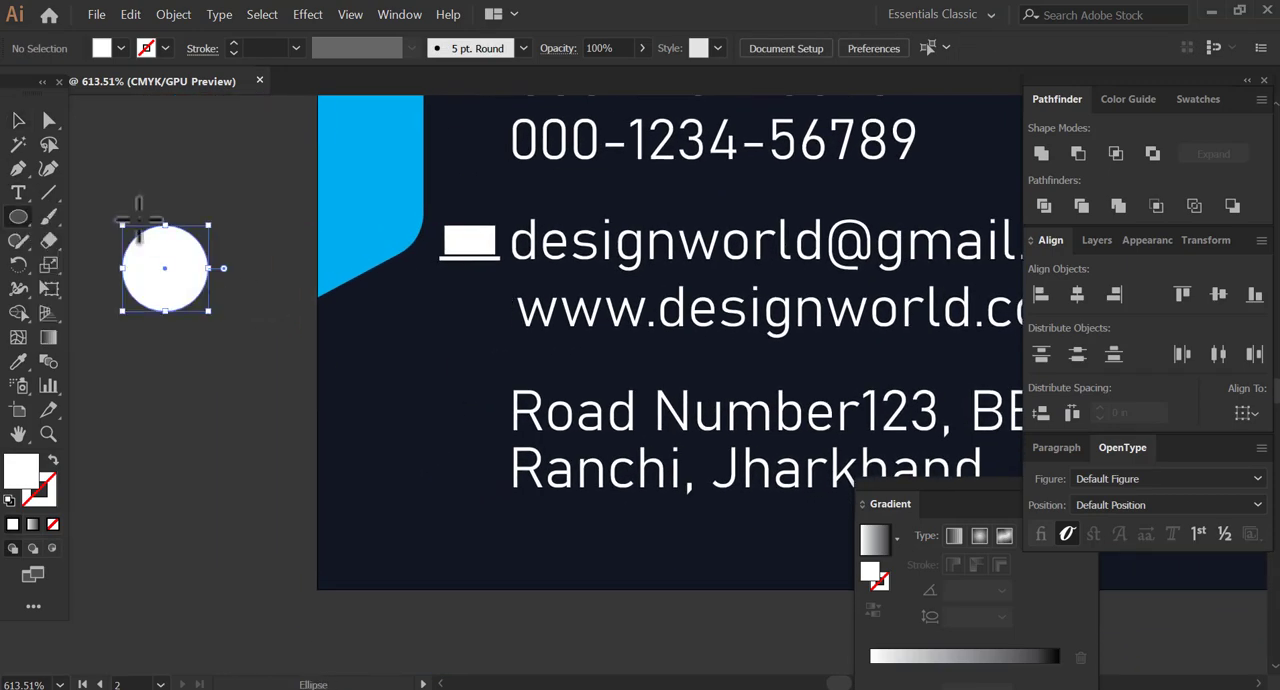
left_click_drag(22, 169, 118, 242)
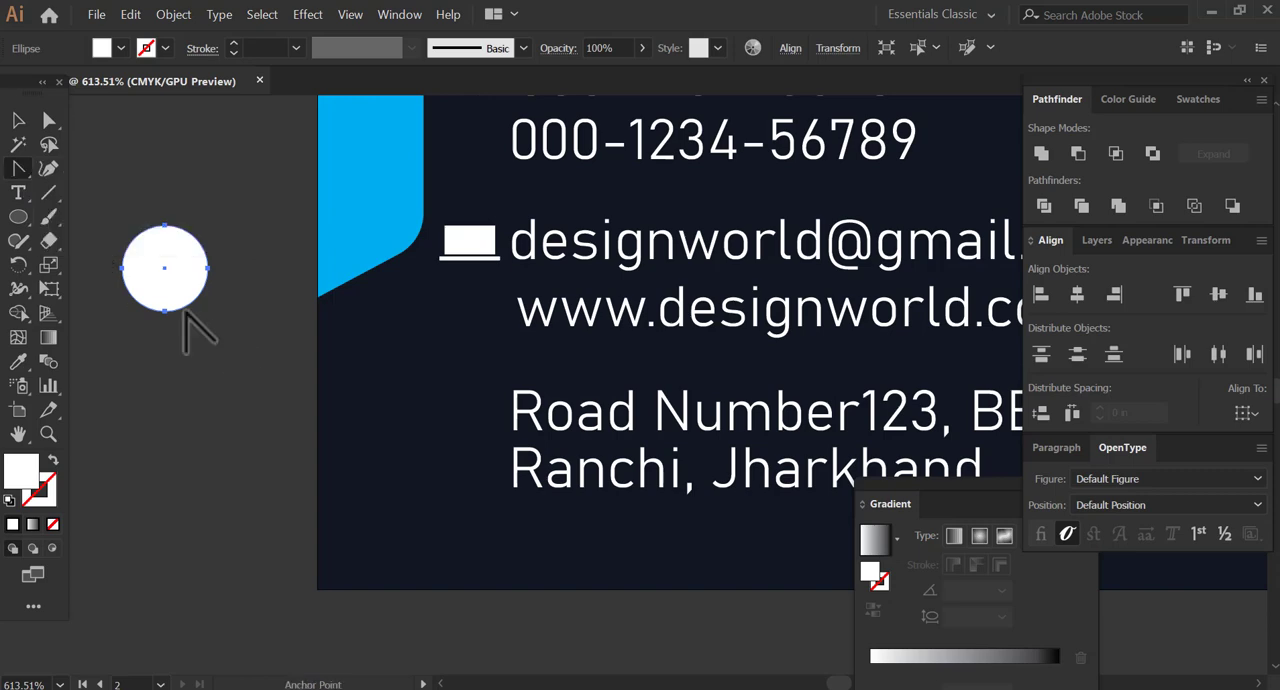
left_click(157, 311)
left_click_drag(205, 308, 129, 328)
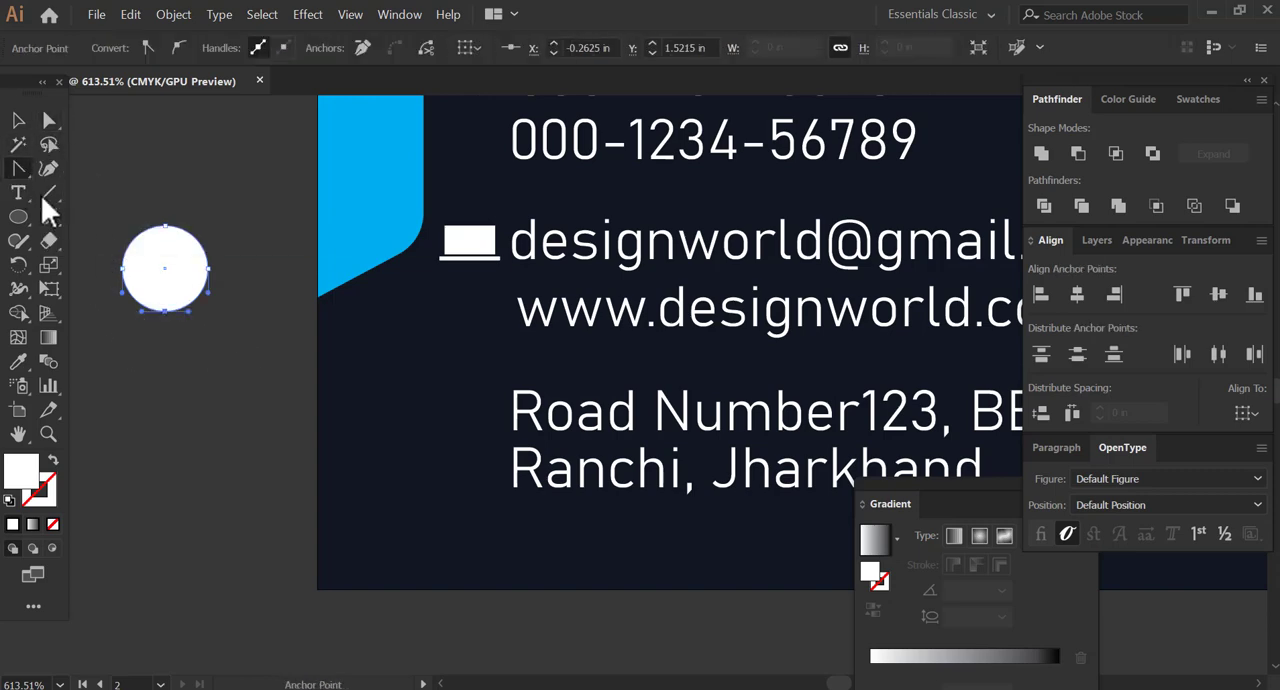
left_click(165, 312)
left_click(48, 120)
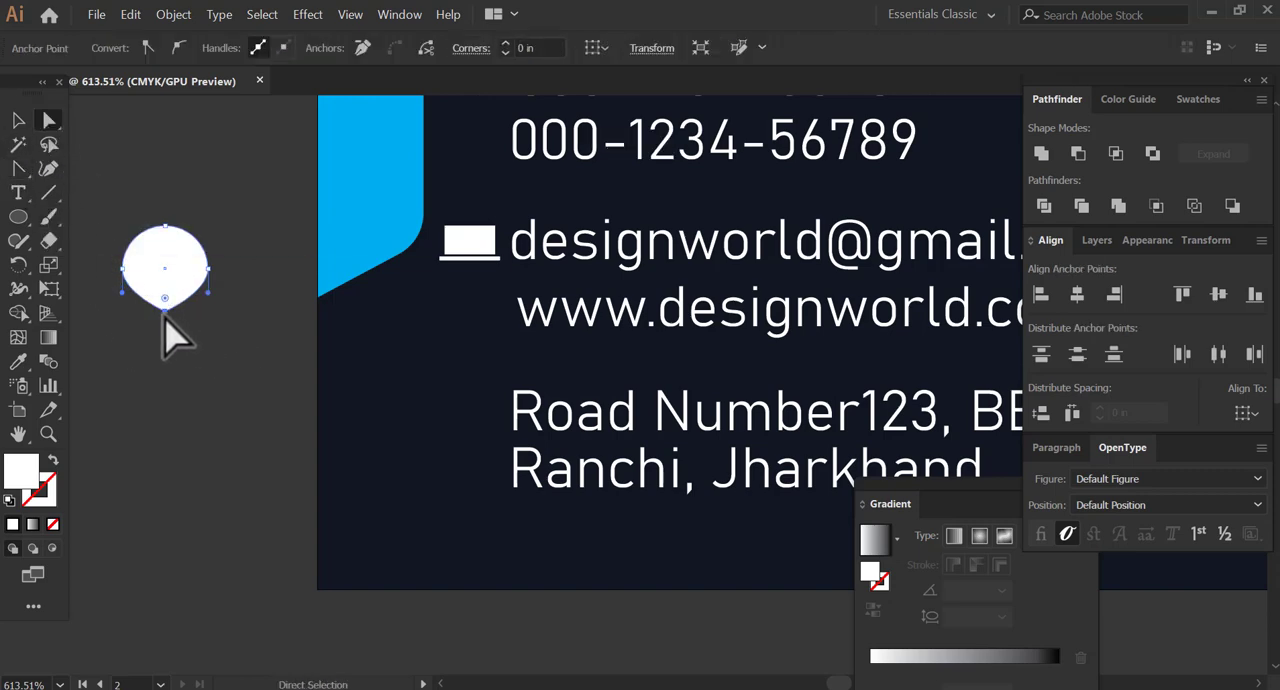
left_click_drag(165, 313, 165, 362)
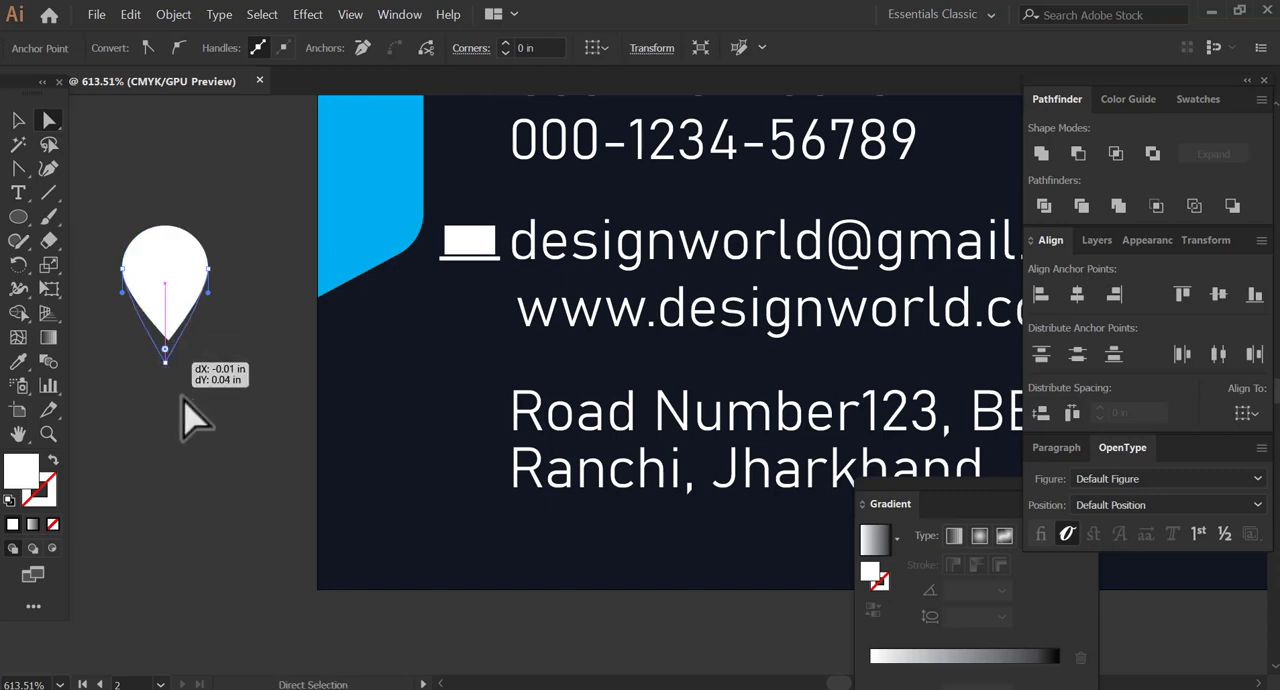
Cut a small circle out of the centre of the map pin's head.
left_click(22, 216)
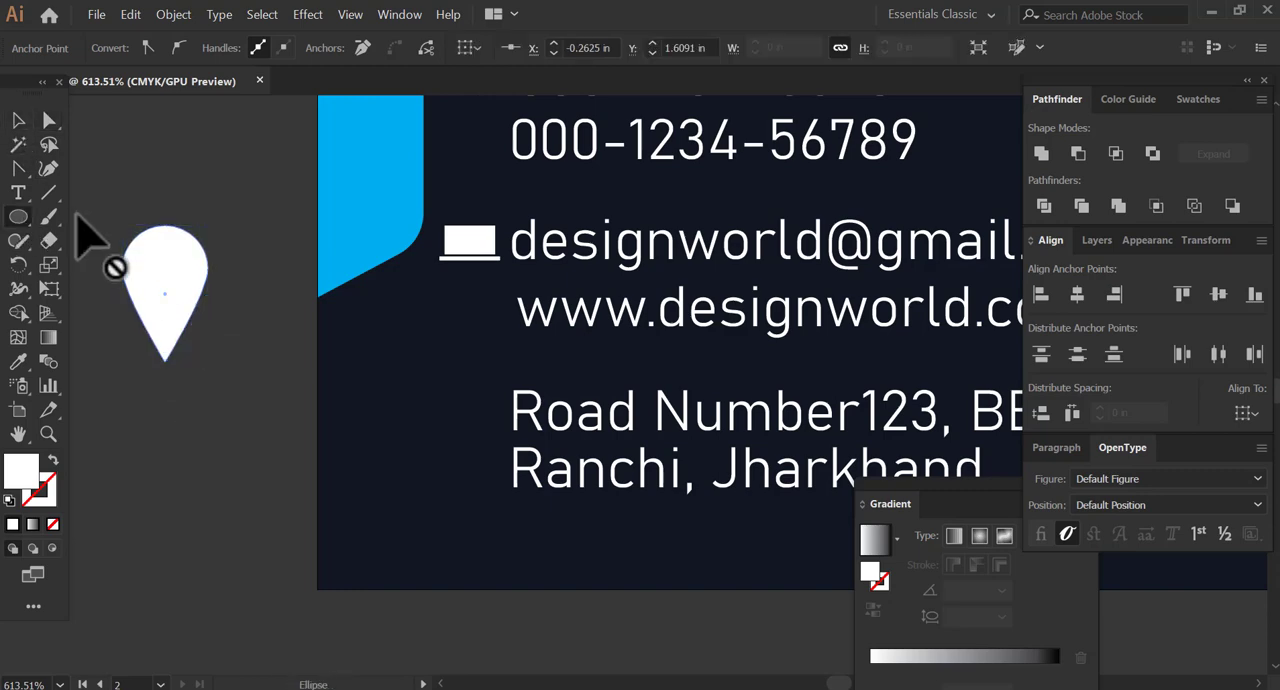
left_click_drag(164, 267, 141, 253)
left_click(171, 279, "shift")
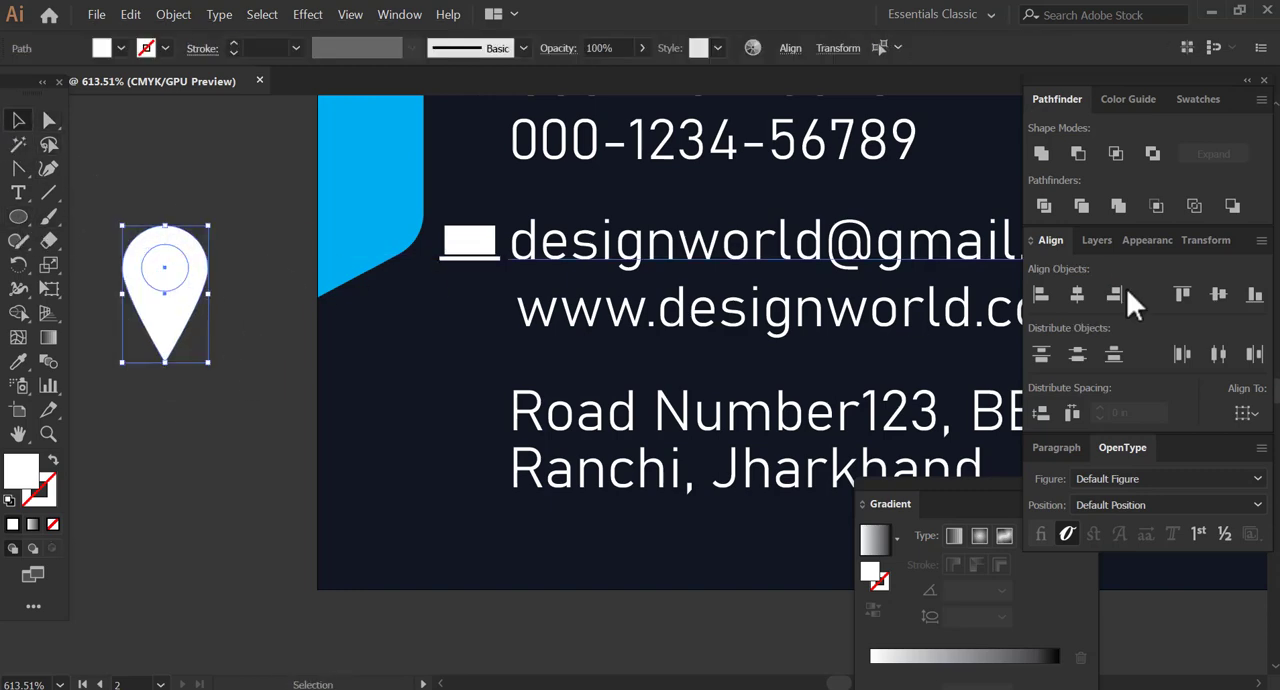
left_click(1083, 205)
Place the map pin, reduced to text height, in front of the first line of the postal address.
left_click_drag(165, 330, 475, 437)
left_click(347, 453)
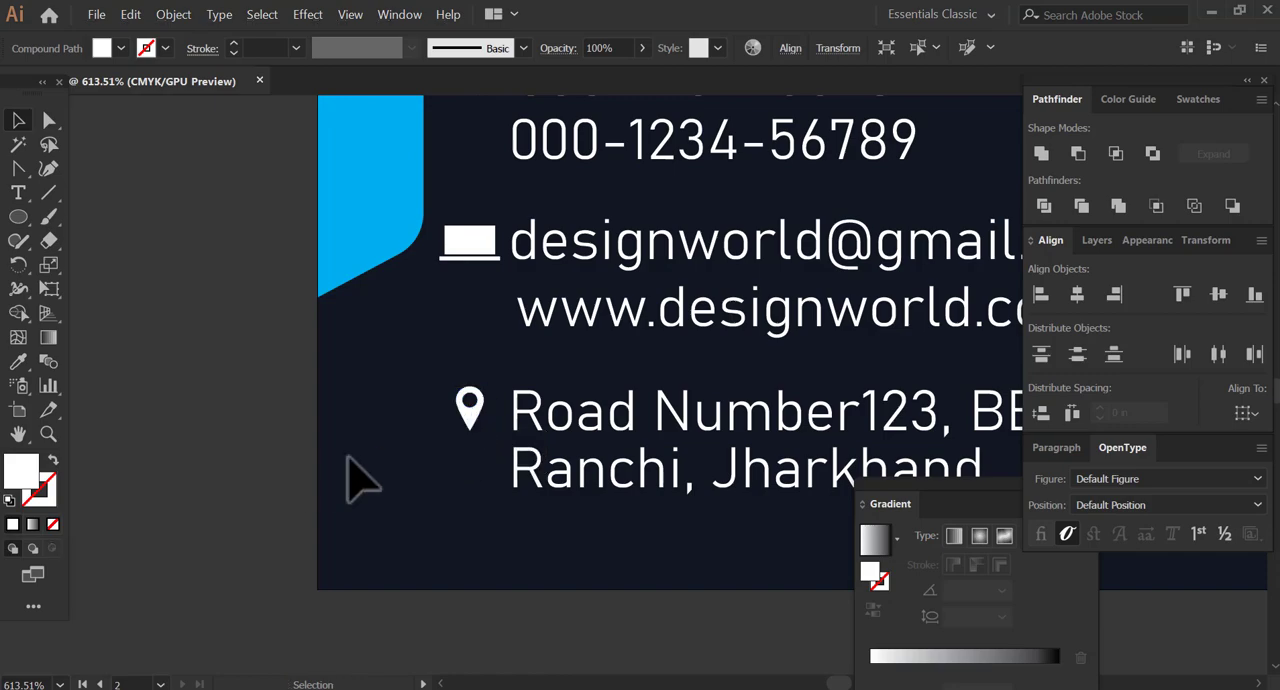
left_click_drag(537, 343, 347, 420)
left_click(287, 485)
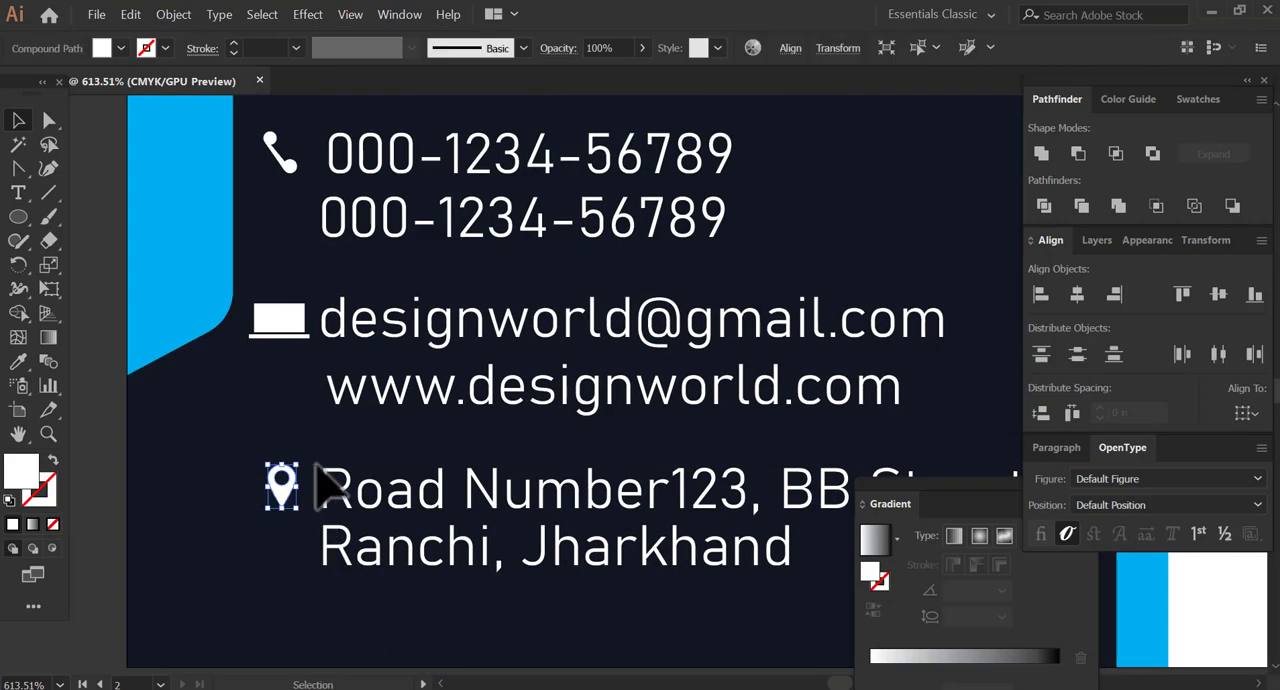
Delete the handset icon in front of the first phone number.
scroll(337, 443, "up", 3)
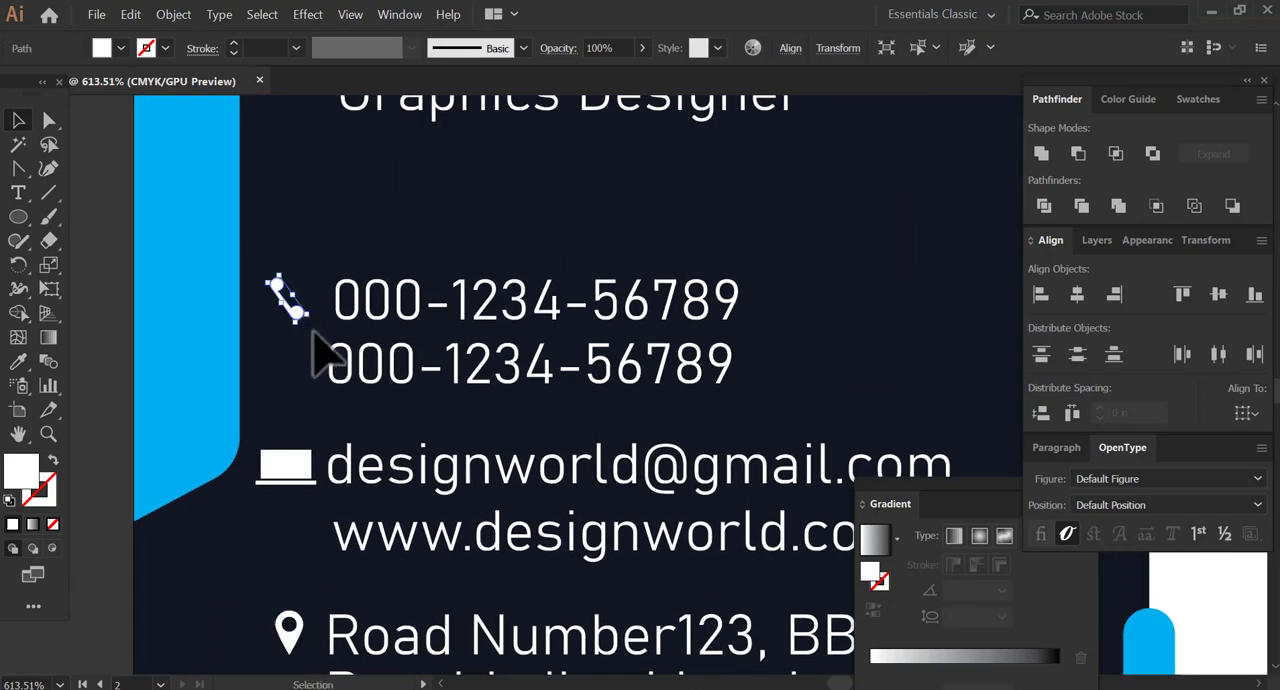
key("Delete")
left_click_drag(278, 411, 500, 328)
left_click_drag(248, 454, 261, 443)
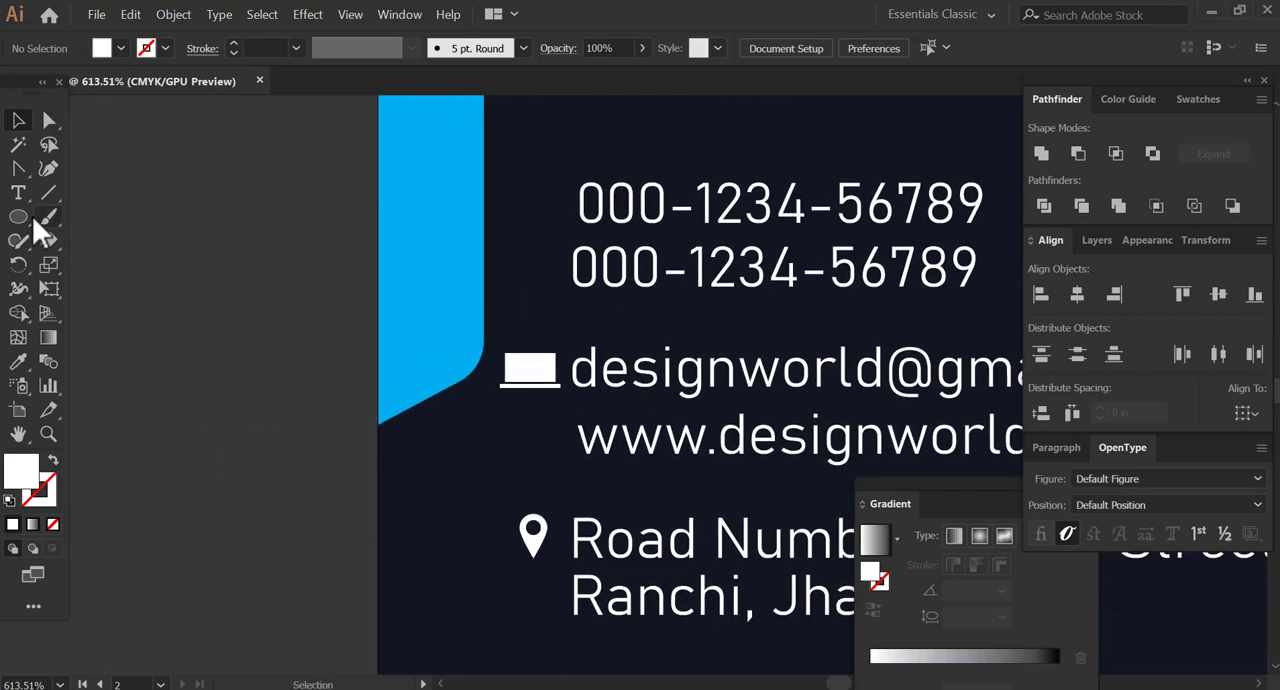
Draw a tall white rectangle beside the card and fit a slightly smaller copy inside it for a mobile phone icon.
left_click_drag(22, 218, 80, 215)
mouse_move(122, 210)
left_mouse_down()
mouse_move(190, 346)
mouse_move(184, 330)
left_mouse_up()
key("v")
left_click_drag(147, 250, 220, 257)
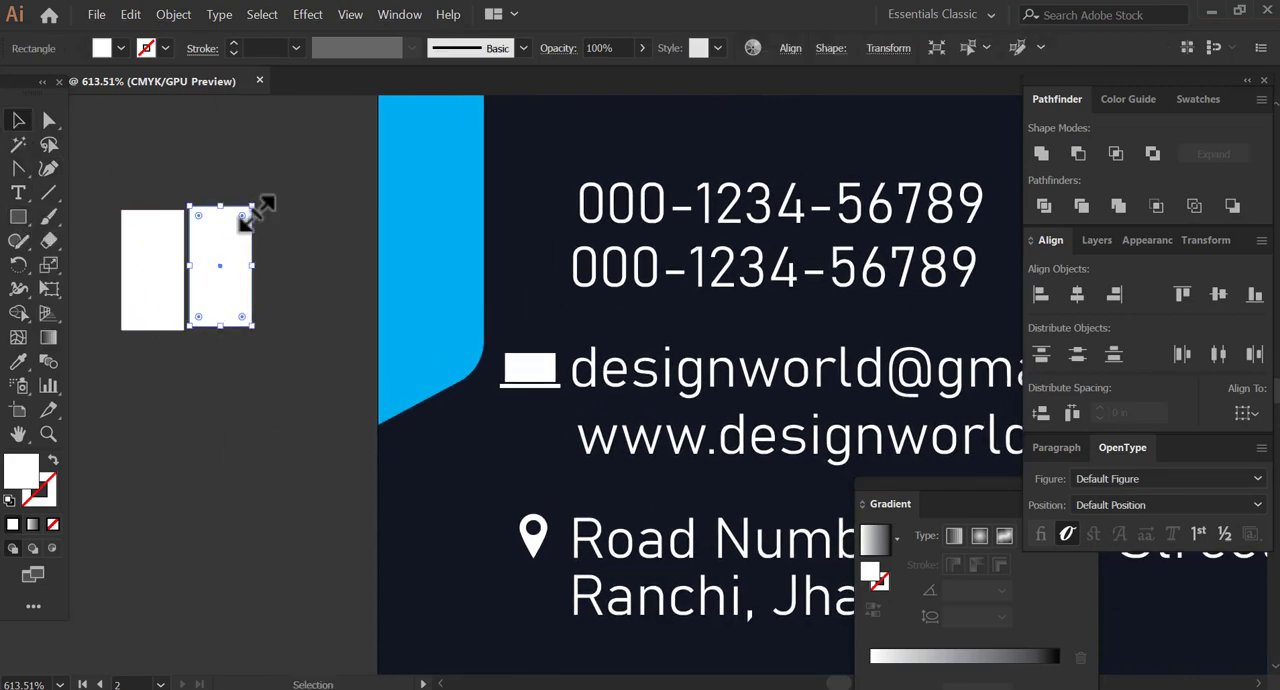
left_click_drag(251, 210, 149, 271)
Round the corners of the inner phone rectangle and fill it with a light grey swatch.
left_click(44, 124)
key("v")
left_click(1196, 99)
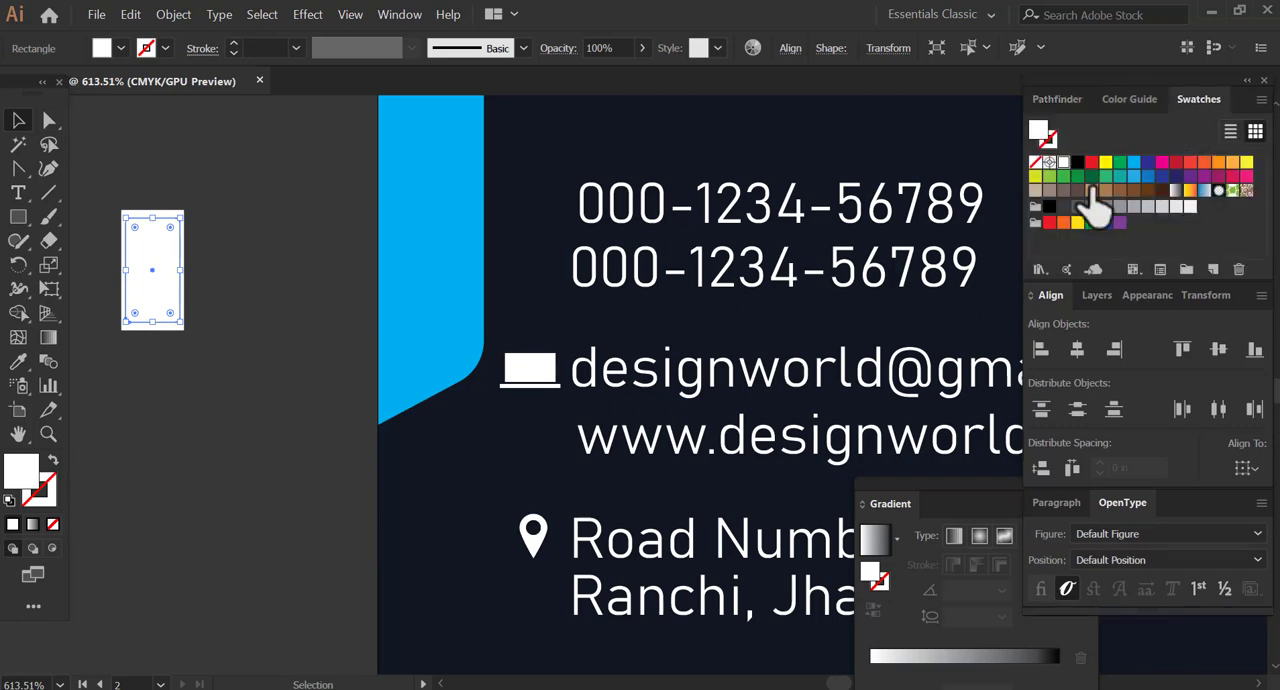
left_click(1147, 207)
left_click(104, 262)
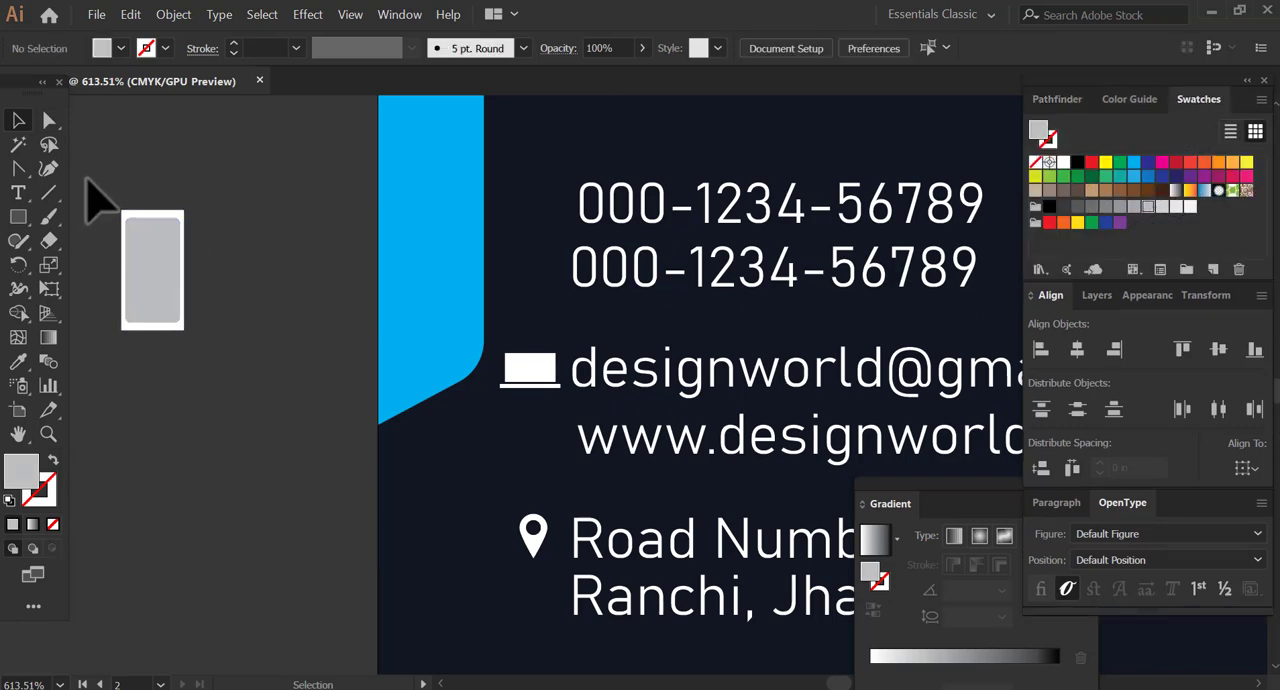
Group the mobile phone shapes and place the reduced icon in front of the first phone number.
left_click_drag(87, 179, 204, 302)
left_click(204, 302)
left_click_drag(103, 191, 135, 262)
left_click_drag(135, 262, 538, 235)
left_click(173, 15)
left_click(228, 89)
left_click(541, 216, "shift")
scroll(480, 263, "right", 2)
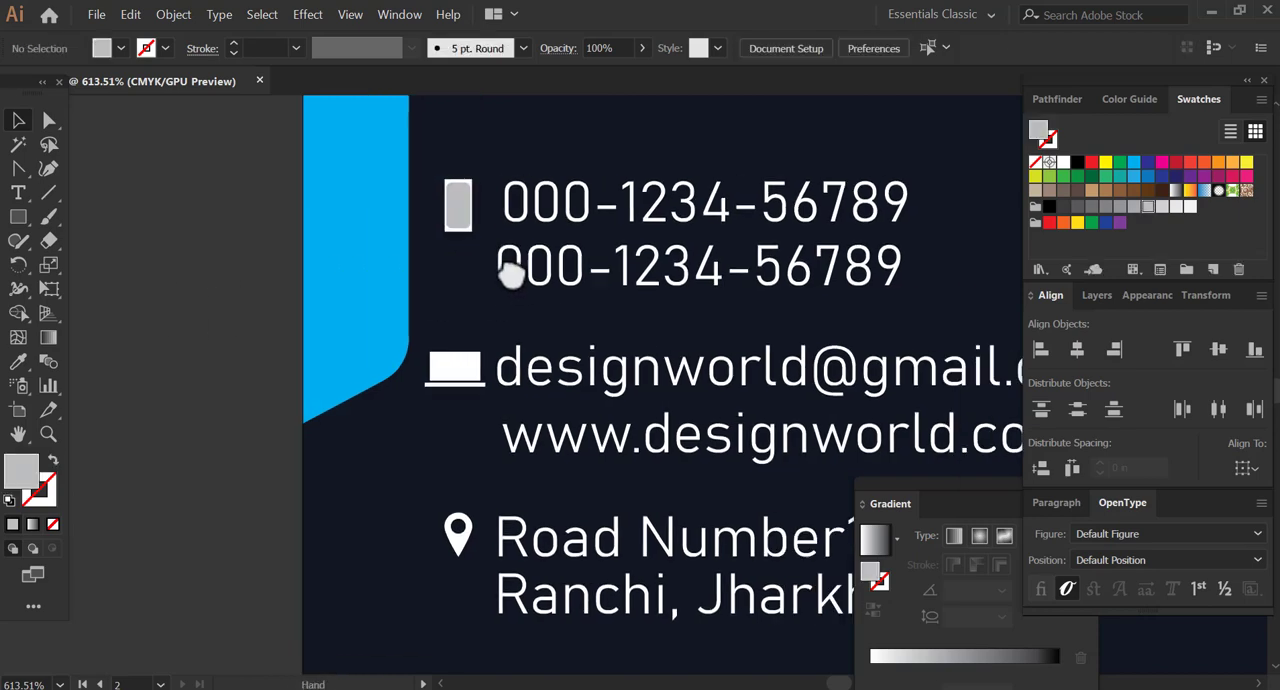
Scale the phone, laptop and map pin icons down slightly together.
left_click(457, 367)
left_click(460, 535, "shift")
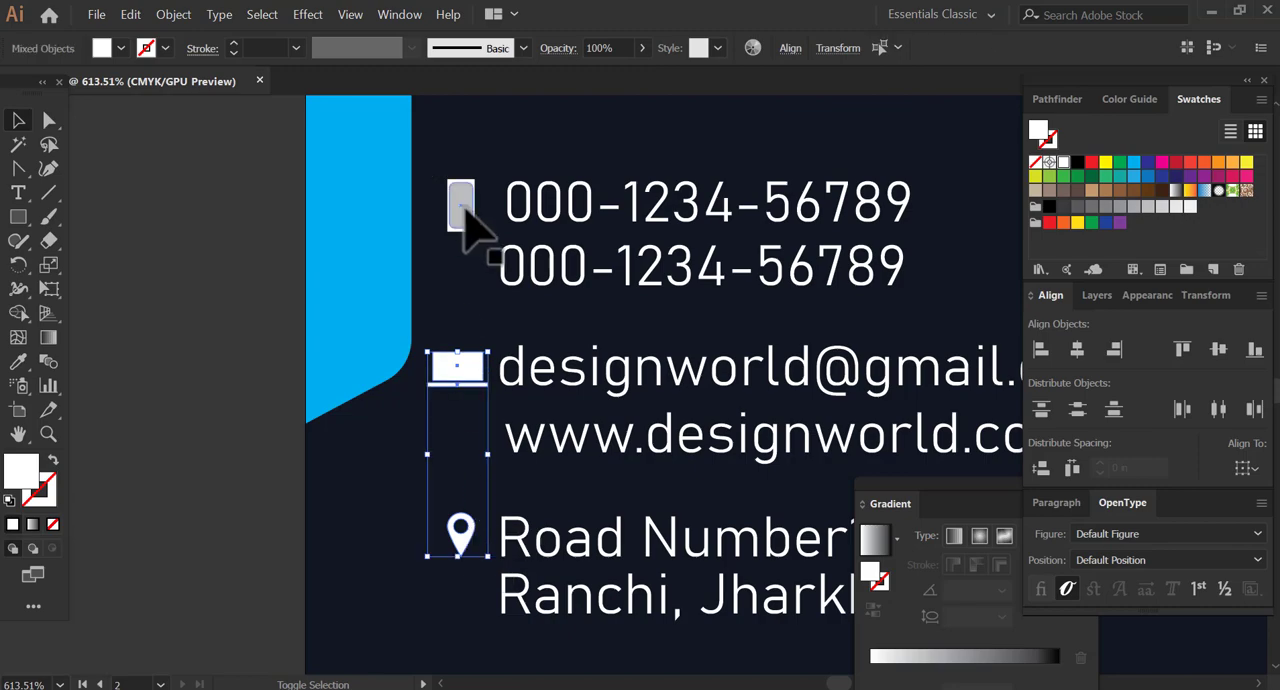
left_click(460, 205, "shift")
left_click_drag(484, 180, 489, 196)
left_click(263, 274)
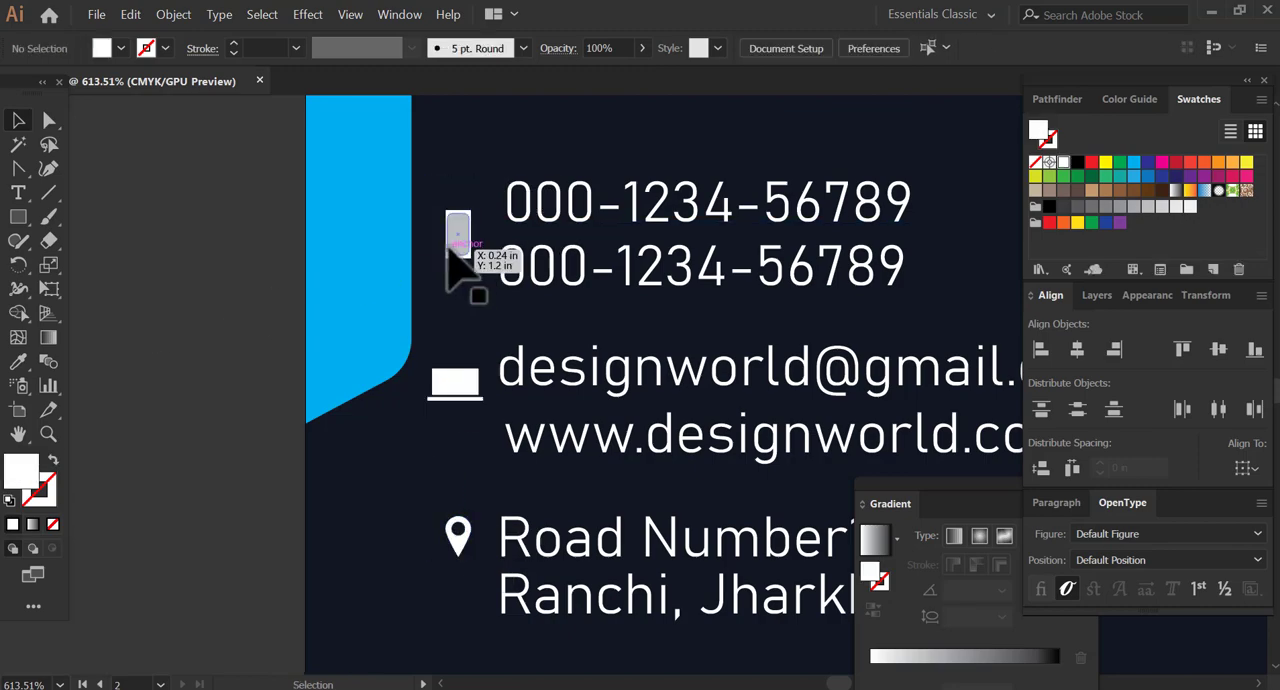
Reposition the phone, laptop and pin icons level with the first phone number, the e-mail address and the first address line.
left_click_drag(449, 244, 448, 213)
left_click_drag(458, 380, 409, 289)
left_click_drag(415, 457, 399, 349)
scroll(402, 355, "up", 1)
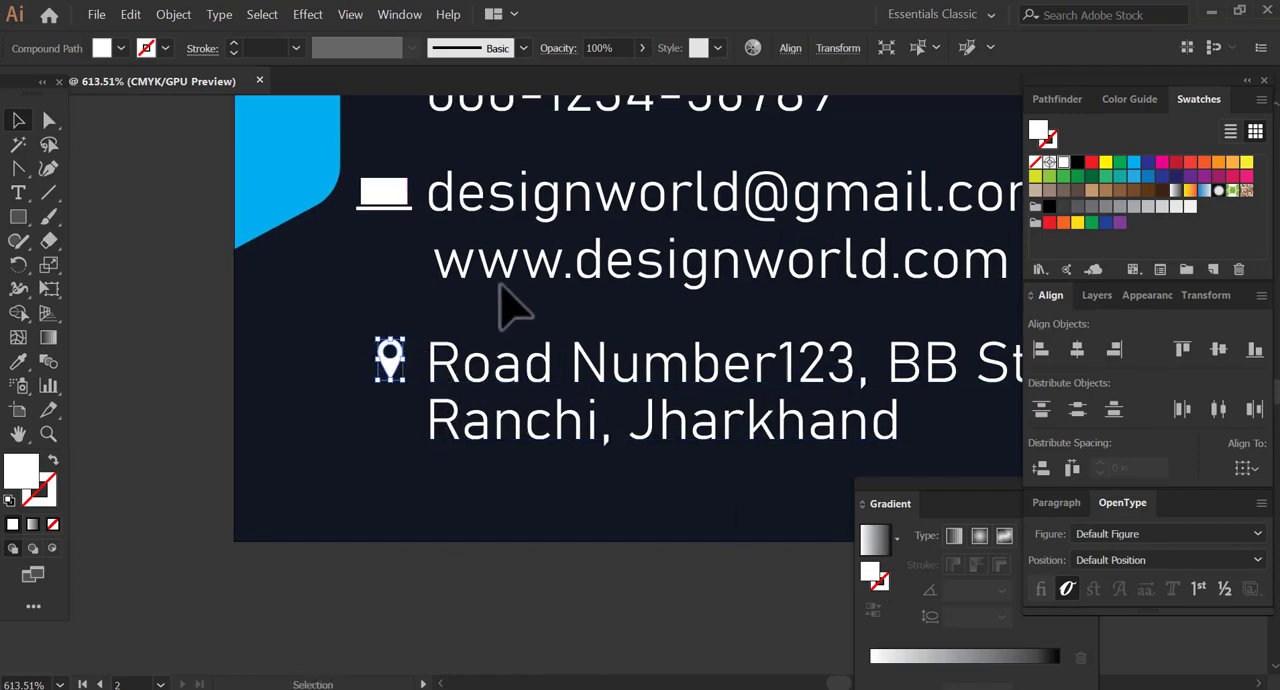
left_click_drag(481, 374, 443, 420)
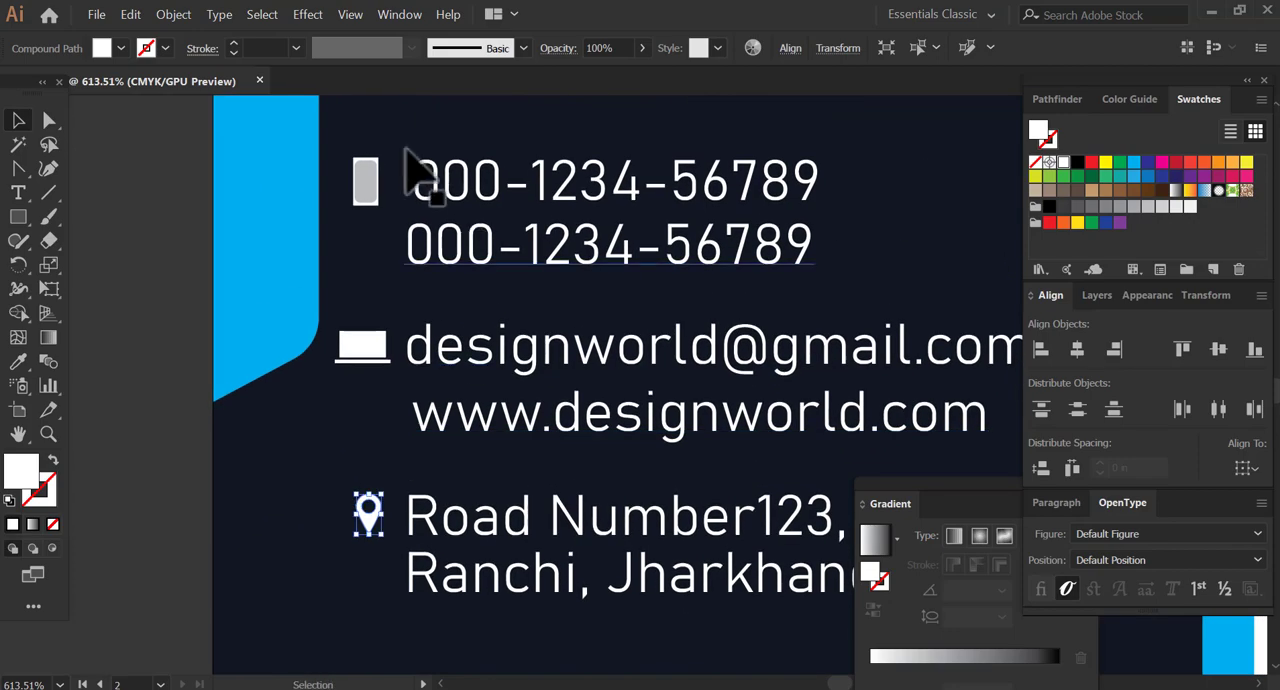
Align the phone, laptop and map pin icons to each other by their horizontal centres.
left_click(364, 186)
left_click(364, 348, "shift")
left_click(368, 512, "shift")
left_click(1077, 349)
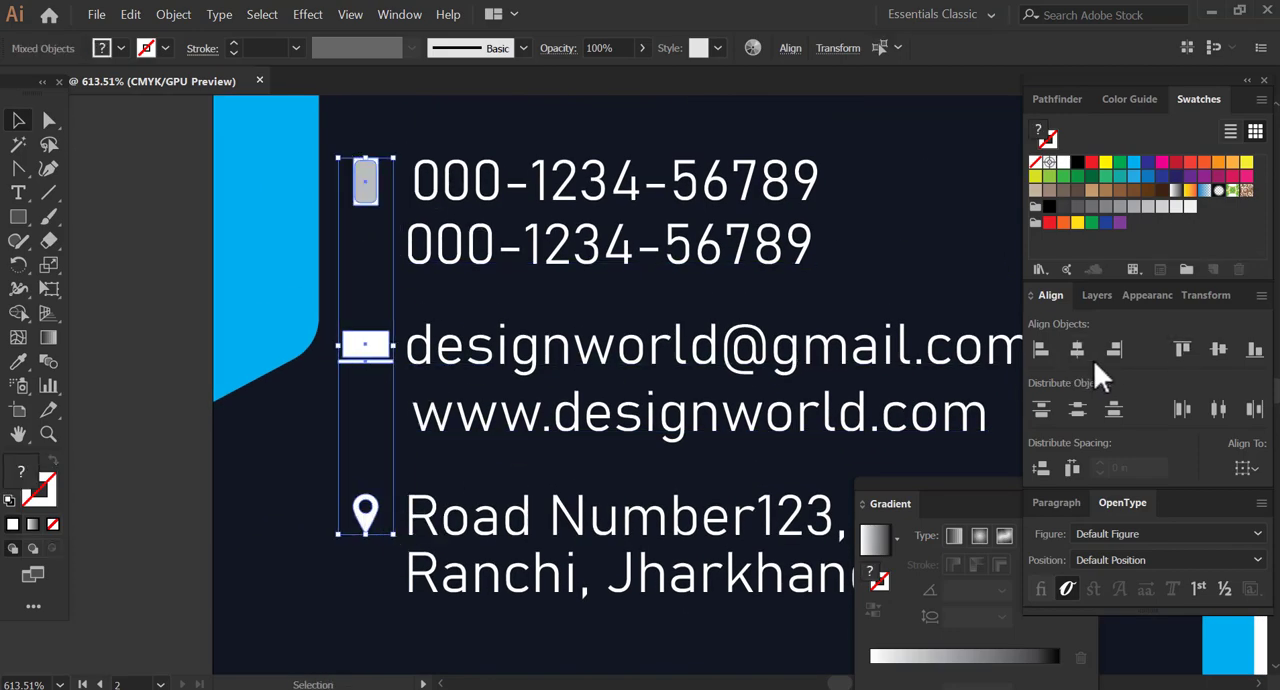
left_click(120, 458)
left_click_drag(557, 390, 508, 402)
key("z")
left_click(548, 407, "alt")
left_click(548, 407, "alt")
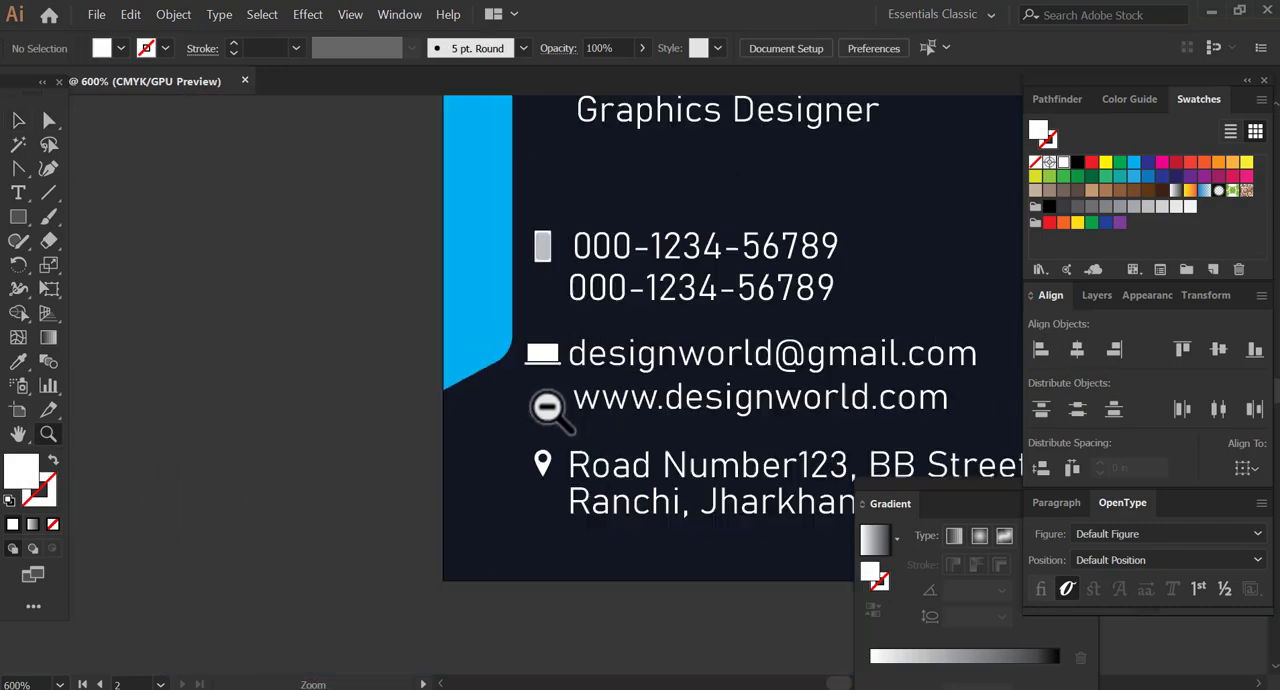
Group the name, job title, phone numbers, e-mail, web address, postal address and their three icons on the navy half.
left_click(550, 407, "alt")
left_click(550, 407, "alt")
left_click_drag(644, 367, 250, 451)
left_click_drag(577, 371, 518, 445)
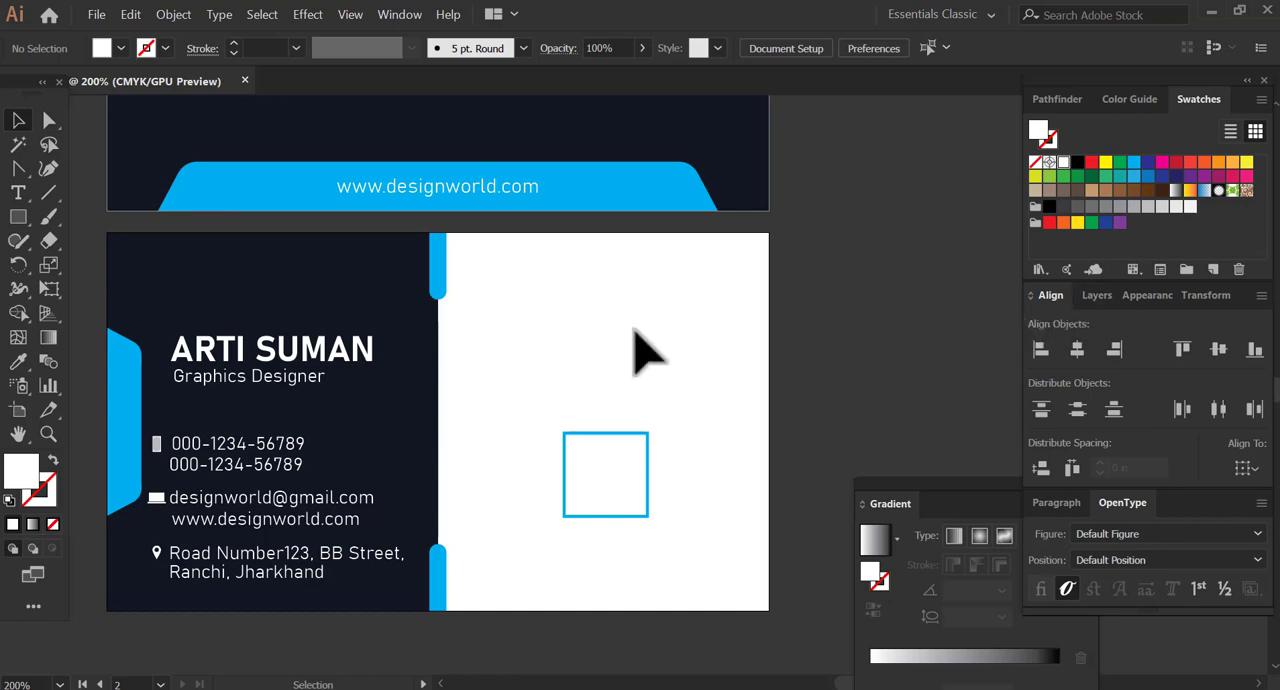
left_click(179, 385)
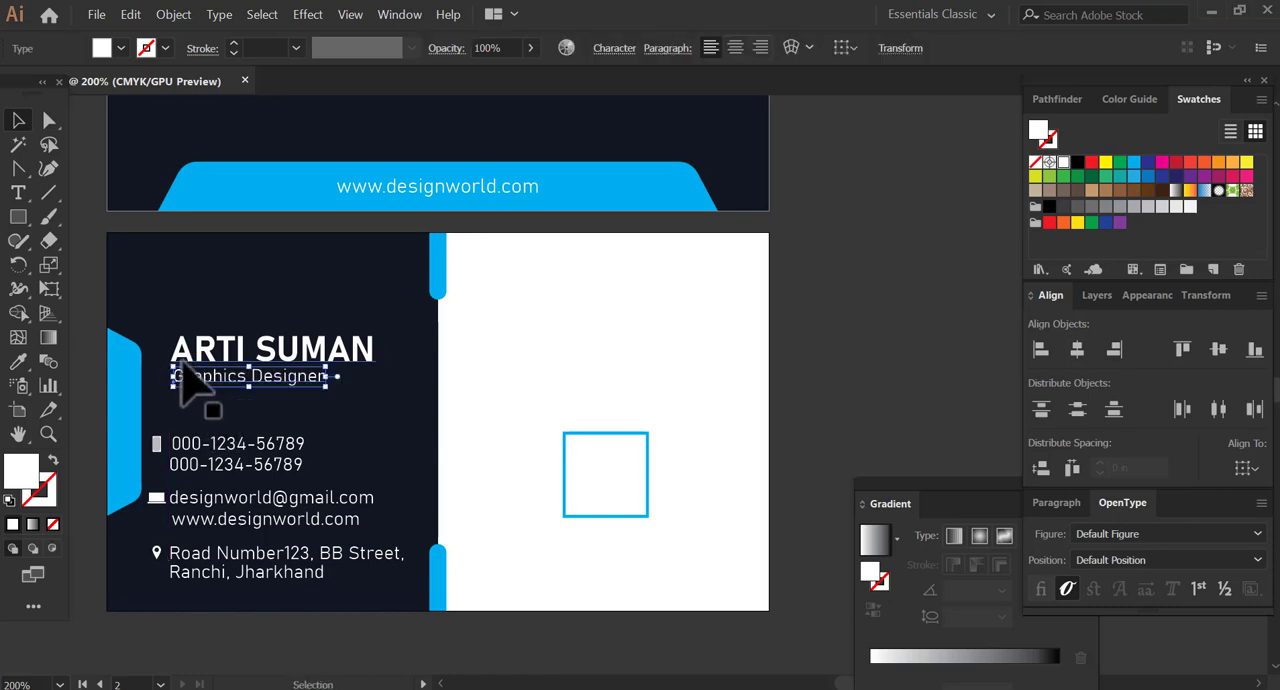
left_click(103, 408)
left_click_drag(384, 411, 432, 380)
left_click_drag(316, 512, 298, 278)
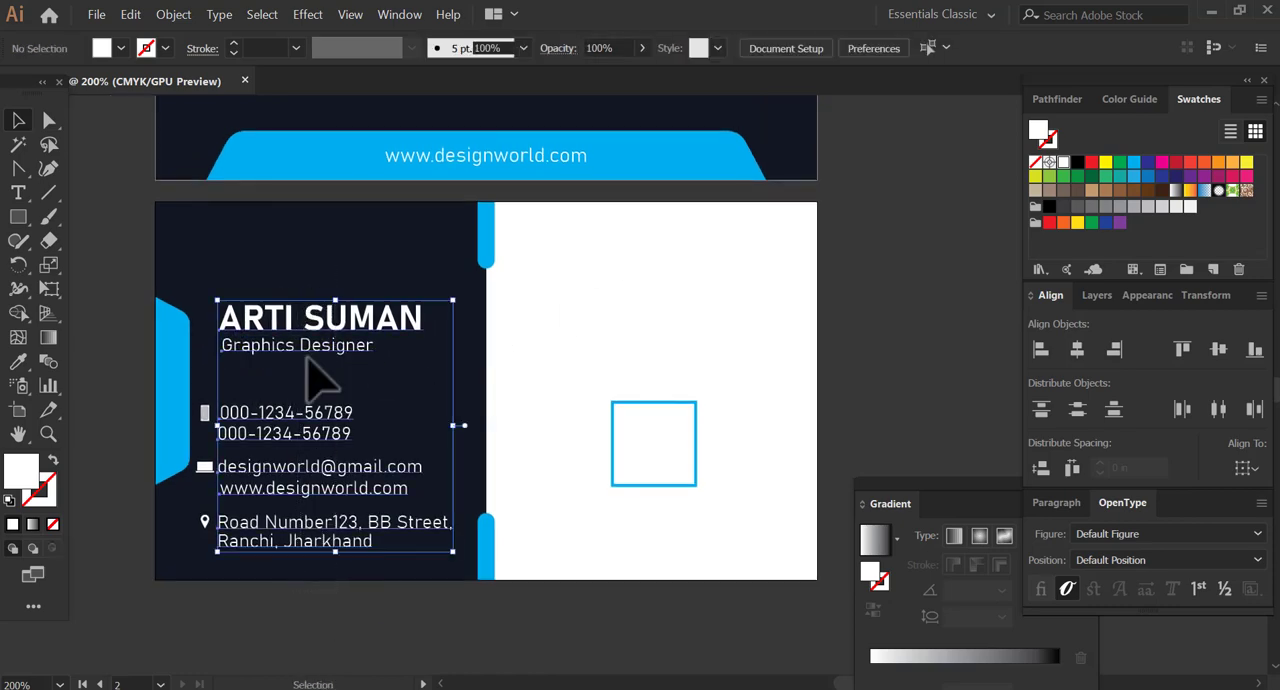
left_click_drag(199, 302, 430, 588)
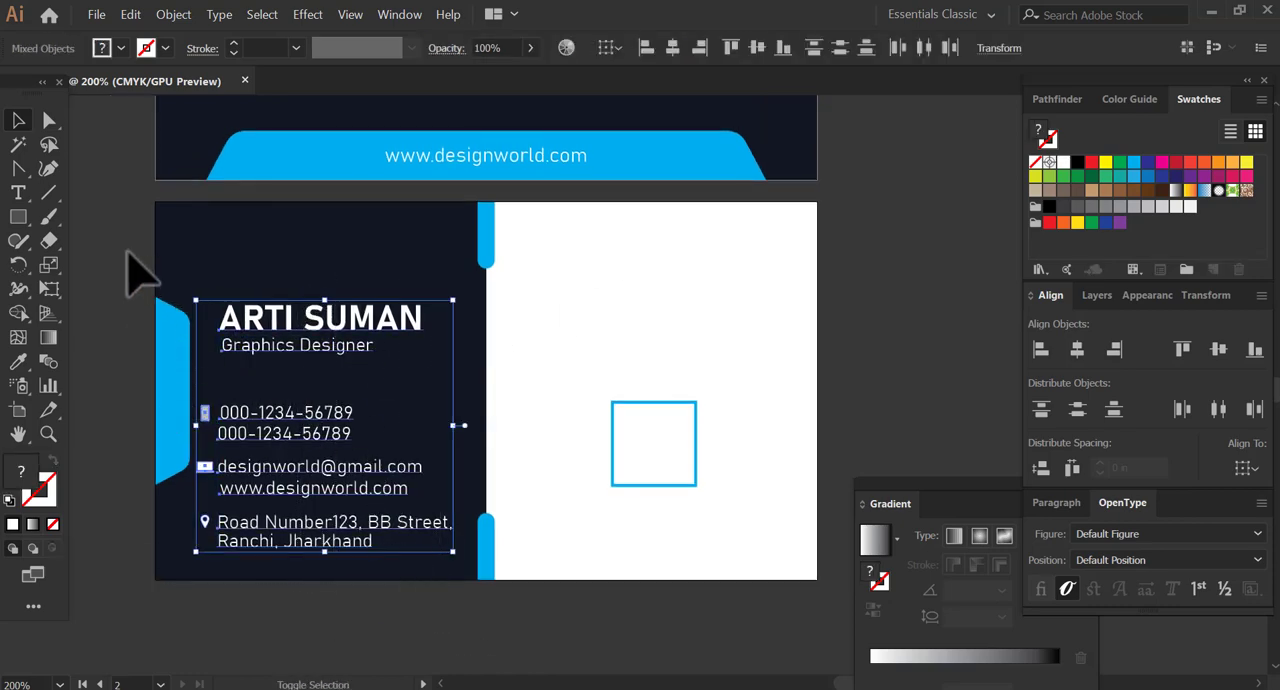
left_click(173, 14)
left_click(197, 80)
Move the grouped contact text and icons slightly up and a little to the right within the navy half.
left_click_drag(285, 340, 284, 317)
left_click(141, 388)
left_click_drag(340, 418, 314, 422)
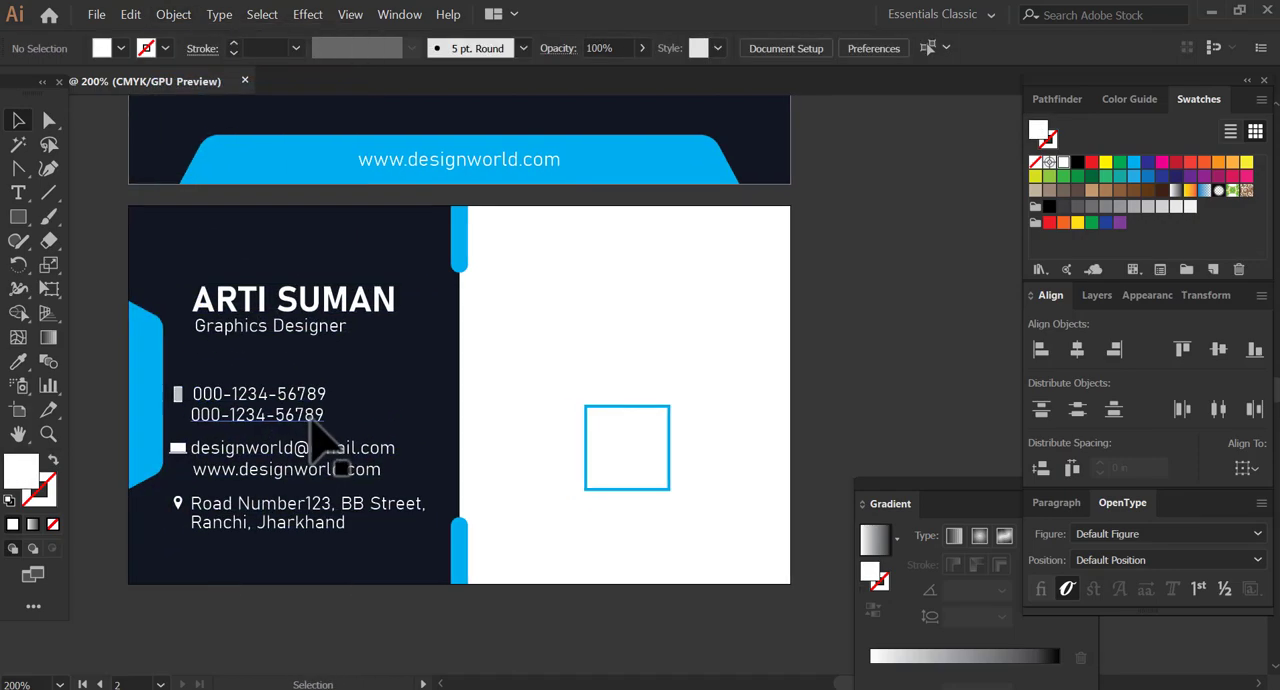
left_click(271, 509)
left_click(375, 487)
left_click_drag(375, 509, 365, 521)
left_click(303, 491)
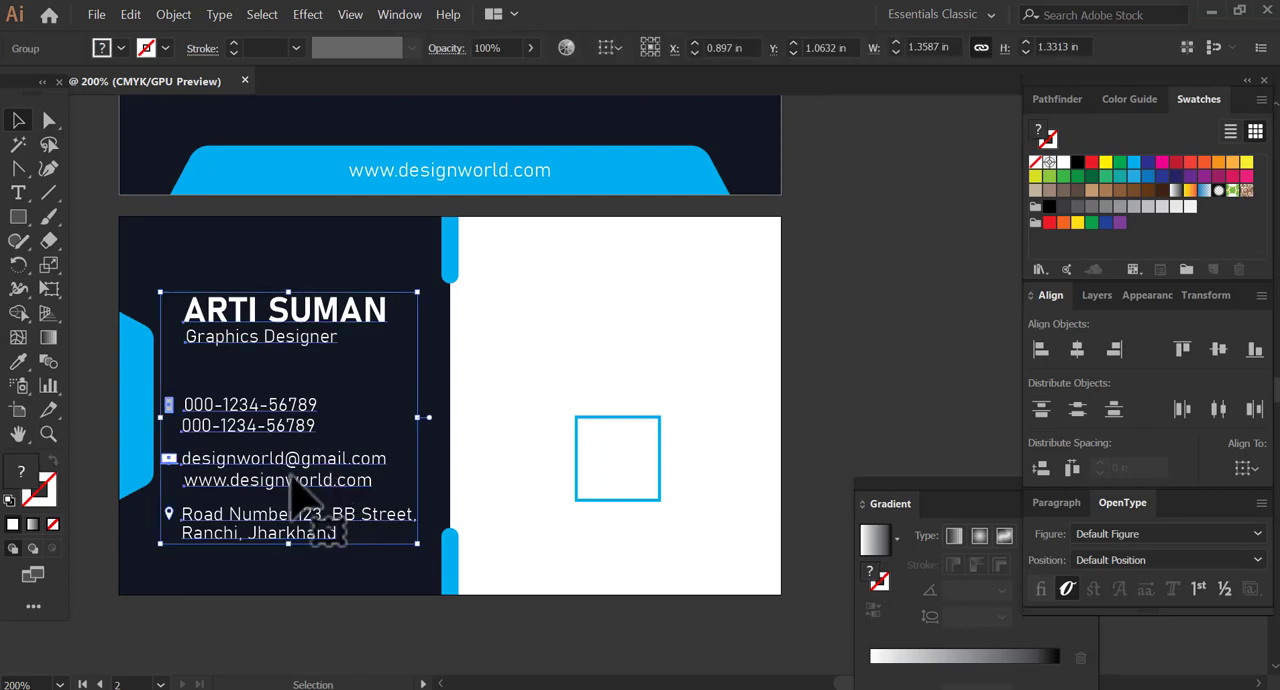
left_click(858, 369)
Place a copy of the first card's diamond logo and MOTION WORLD name on the white half, above the outlined square.
left_click_drag(643, 256, 660, 389)
left_click(468, 143)
left_click_drag(487, 132, 733, 514)
left_click(826, 506)
left_click_drag(682, 513, 688, 455)
left_click(647, 416)
Ungroup the copied logo and fill its left diamond with light grey.
left_click(172, 14)
left_click(294, 120)
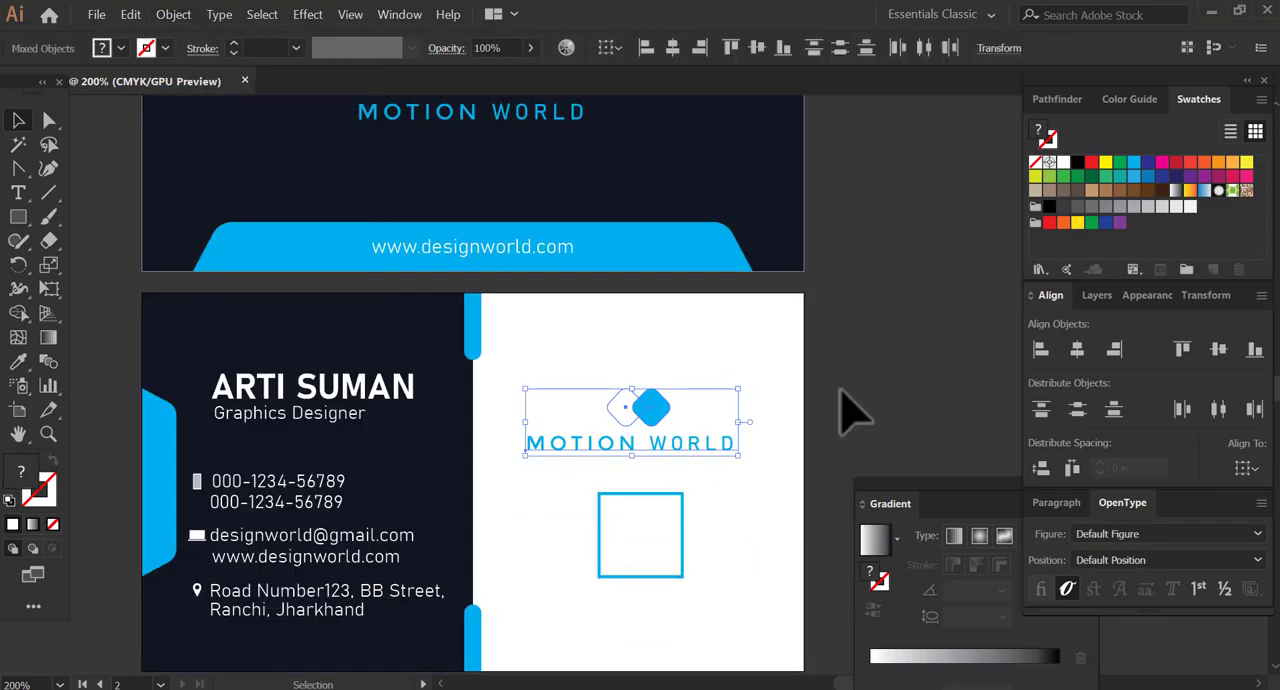
left_click(645, 415)
left_click(172, 14)
left_click(212, 118)
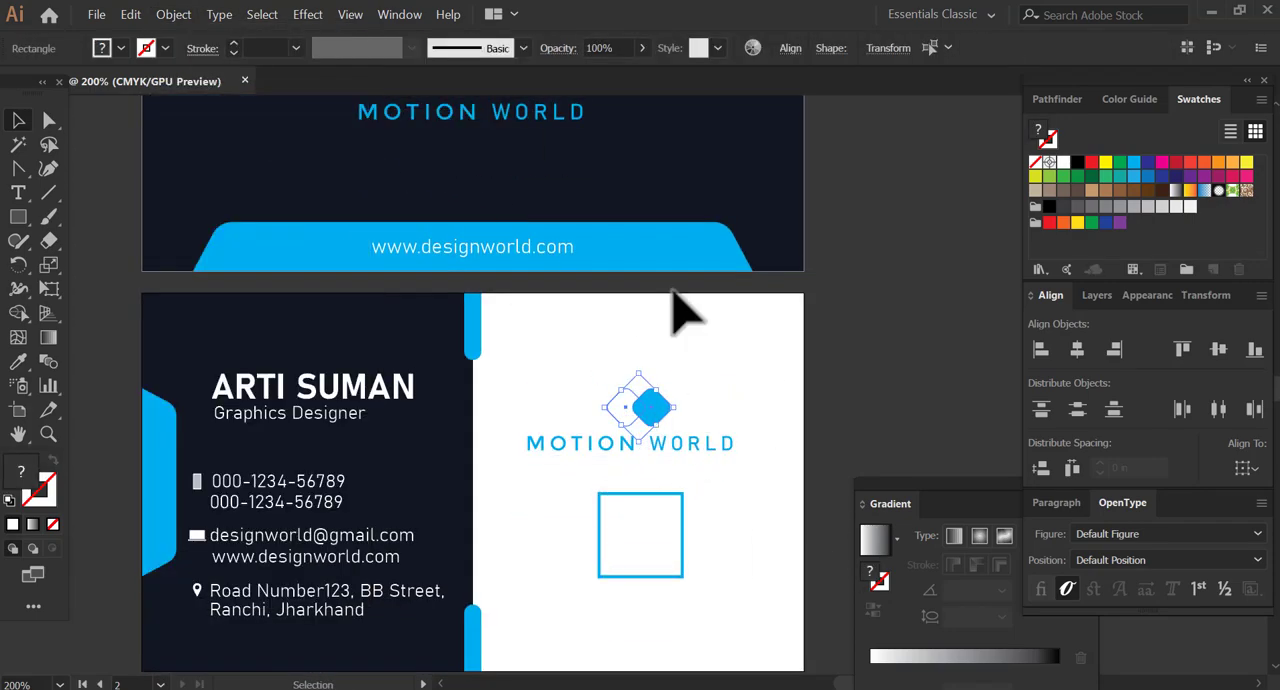
left_click(634, 410)
left_click(1148, 206)
left_click(940, 354)
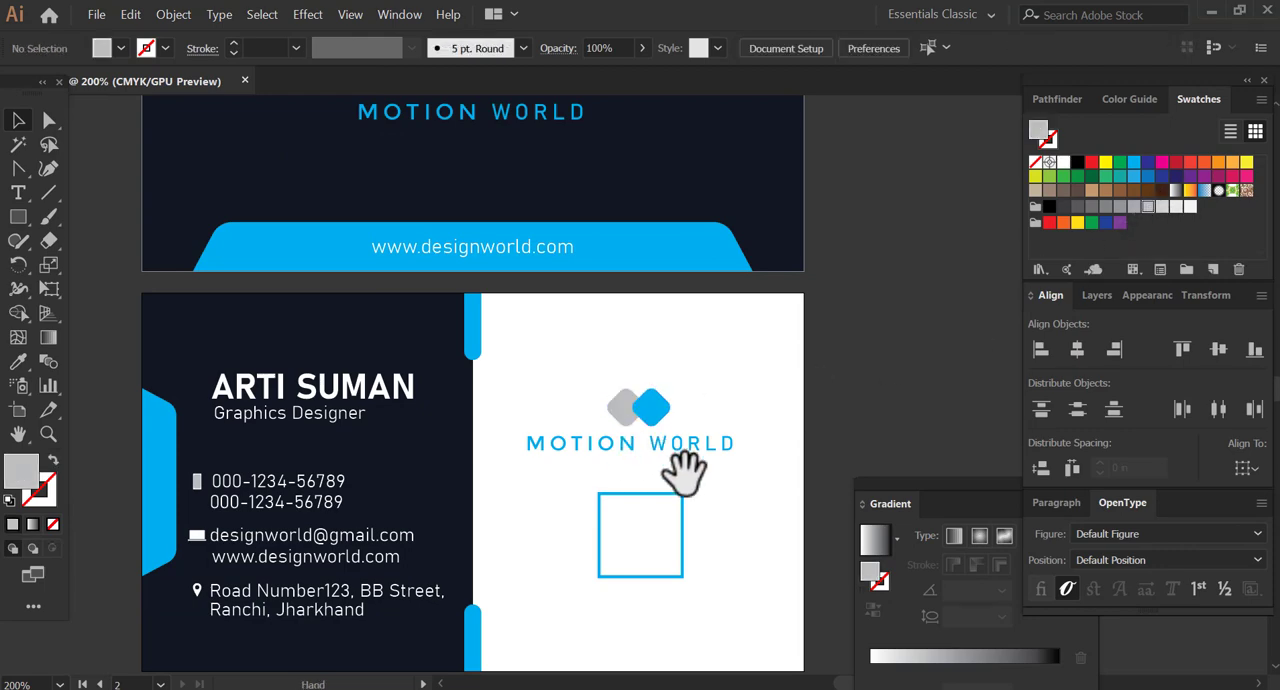
Group the two diamonds with the MOTION WORLD text on the white half.
left_click_drag(686, 484, 660, 448)
left_click_drag(645, 527, 656, 553)
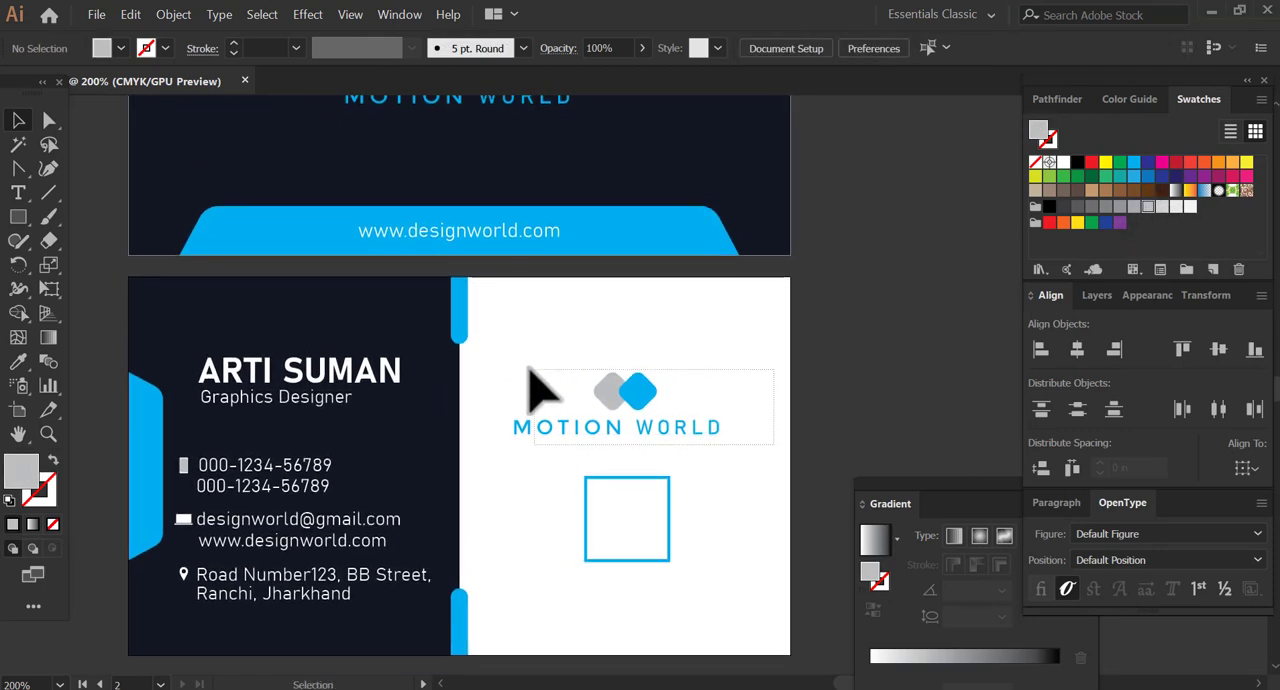
left_click_drag(530, 368, 476, 426)
left_click(168, 22)
left_click(266, 86)
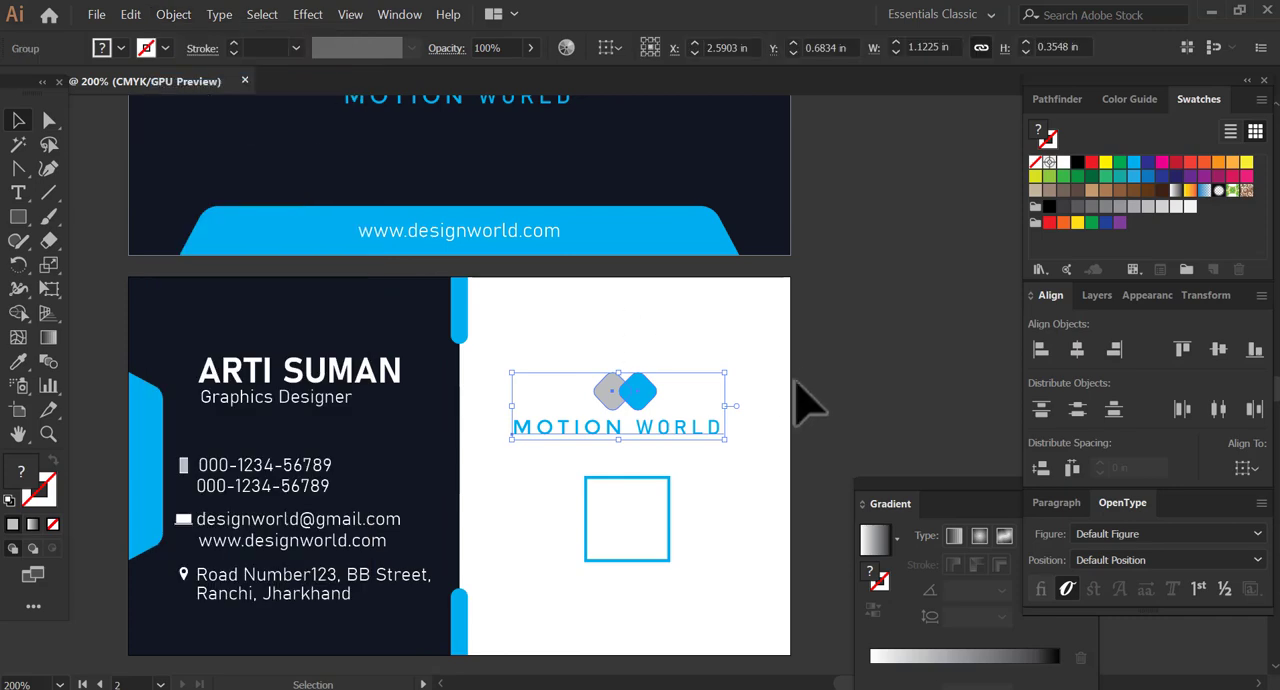
left_click(836, 318)
Shift the cyan outlined square slightly down and the MOTION WORLD logo slightly up to widen the gap between them.
left_click_drag(645, 511, 652, 440)
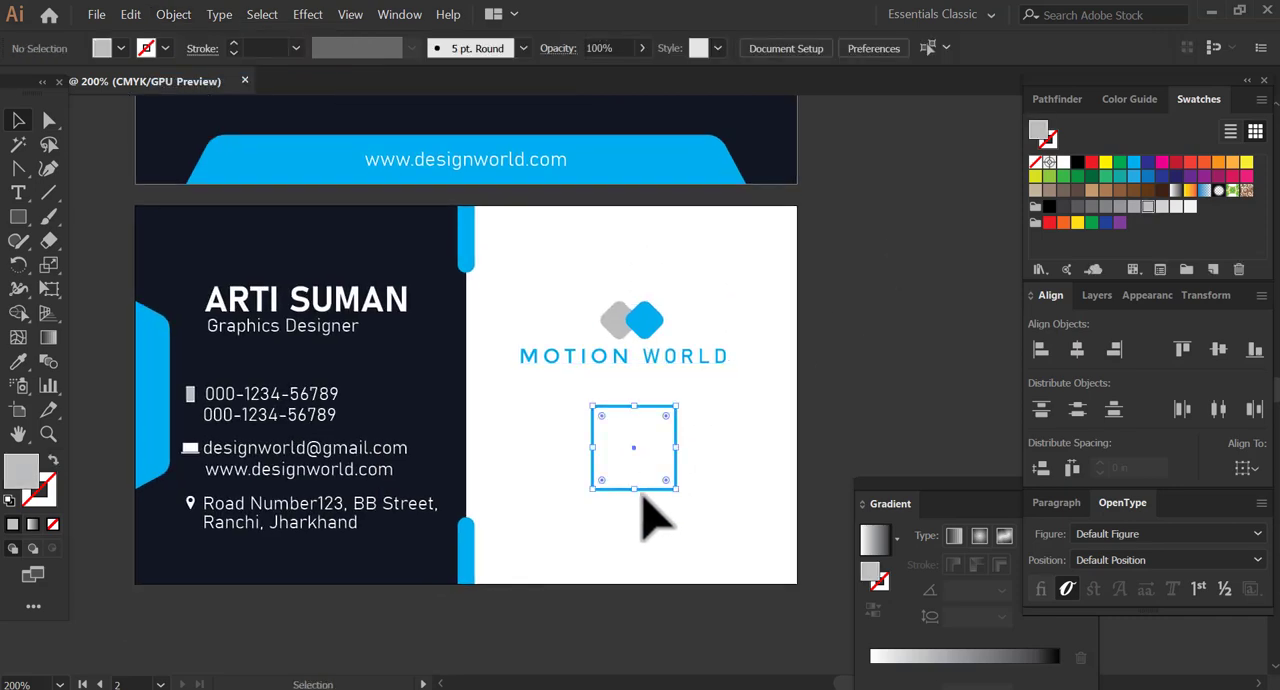
left_click_drag(643, 494, 677, 569)
left_click(689, 474)
left_click_drag(632, 425, 629, 420)
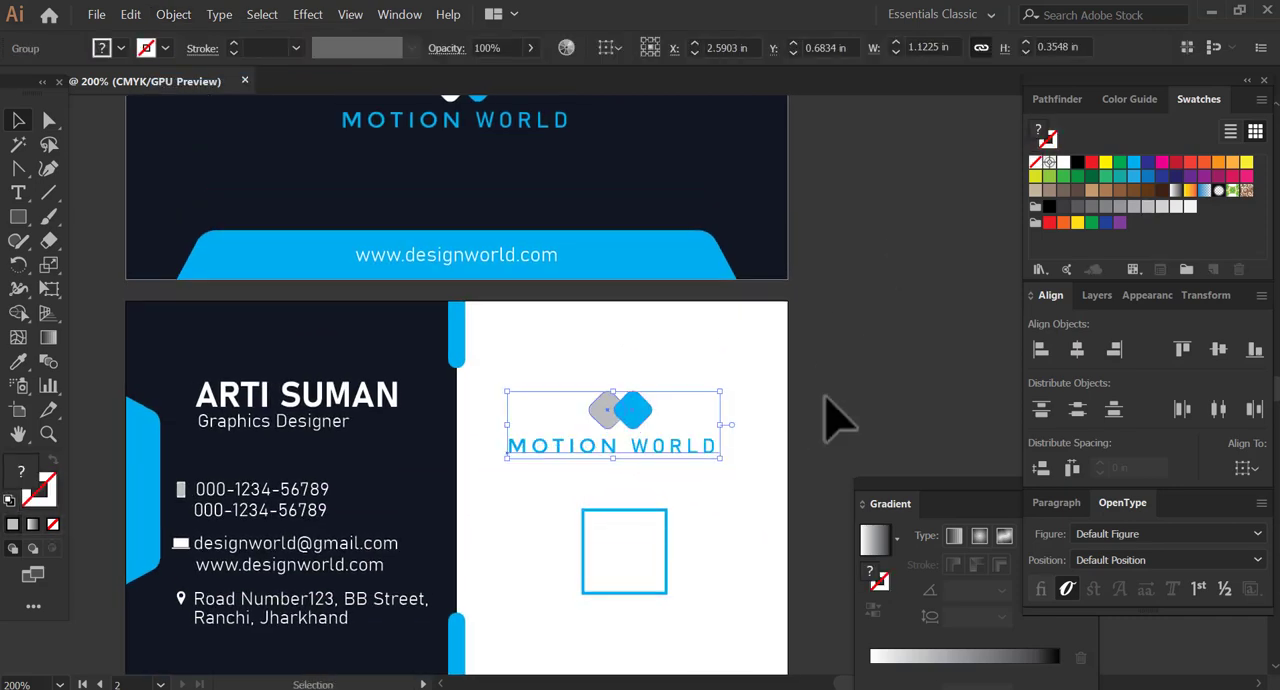
left_click(825, 397)
left_click_drag(632, 550, 697, 503)
left_click(654, 520)
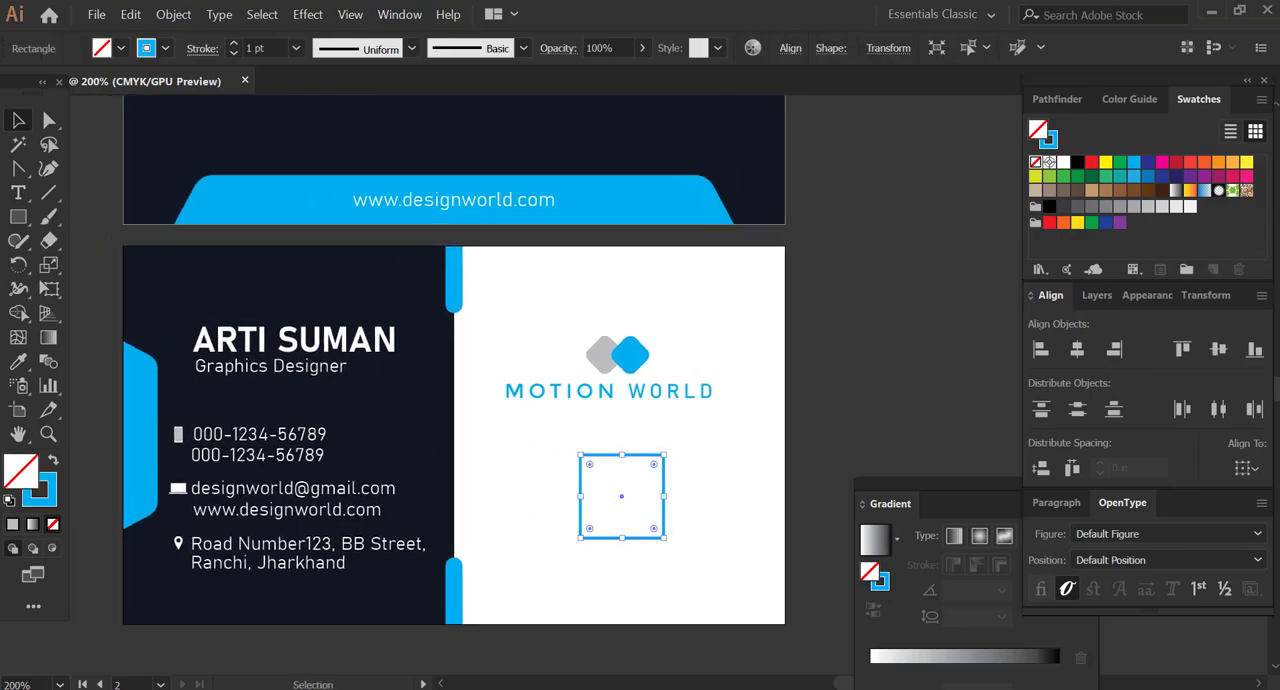